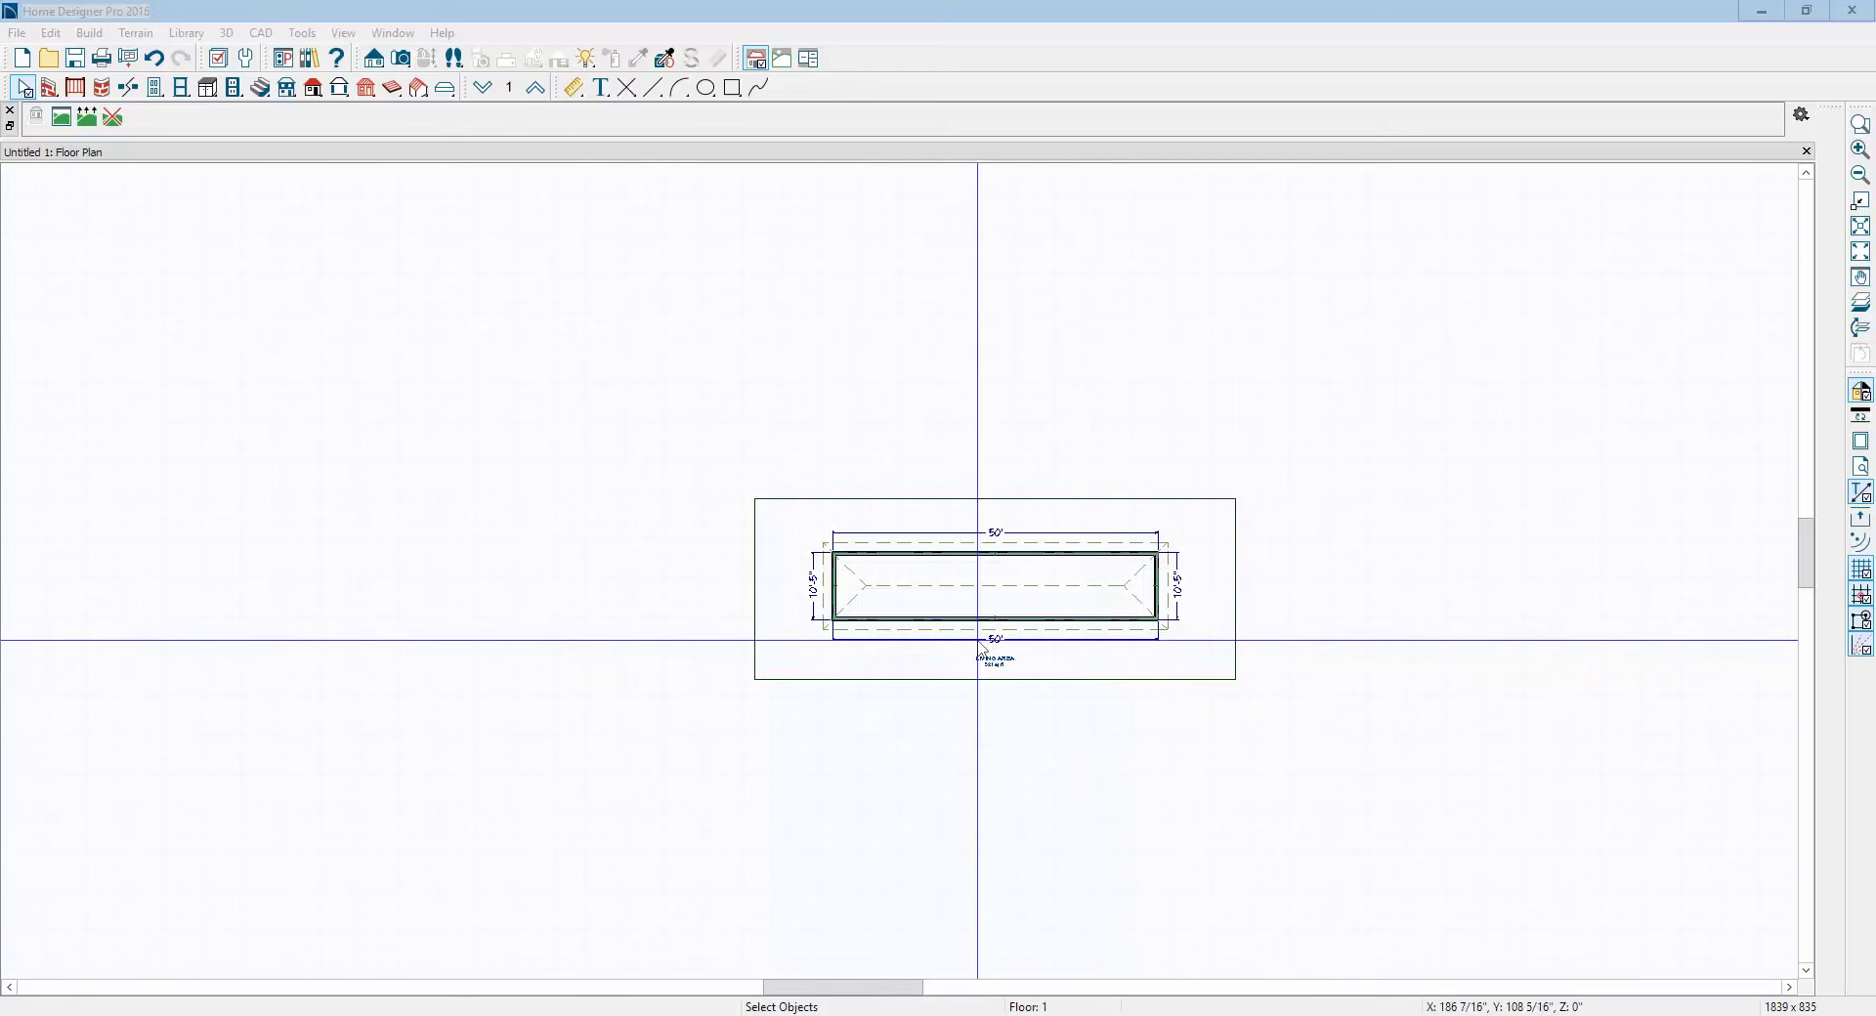
# Step: Place an elevation camera below the plan to view the long side of the 50' house
pyautogui.scroll(3, 982, 647)
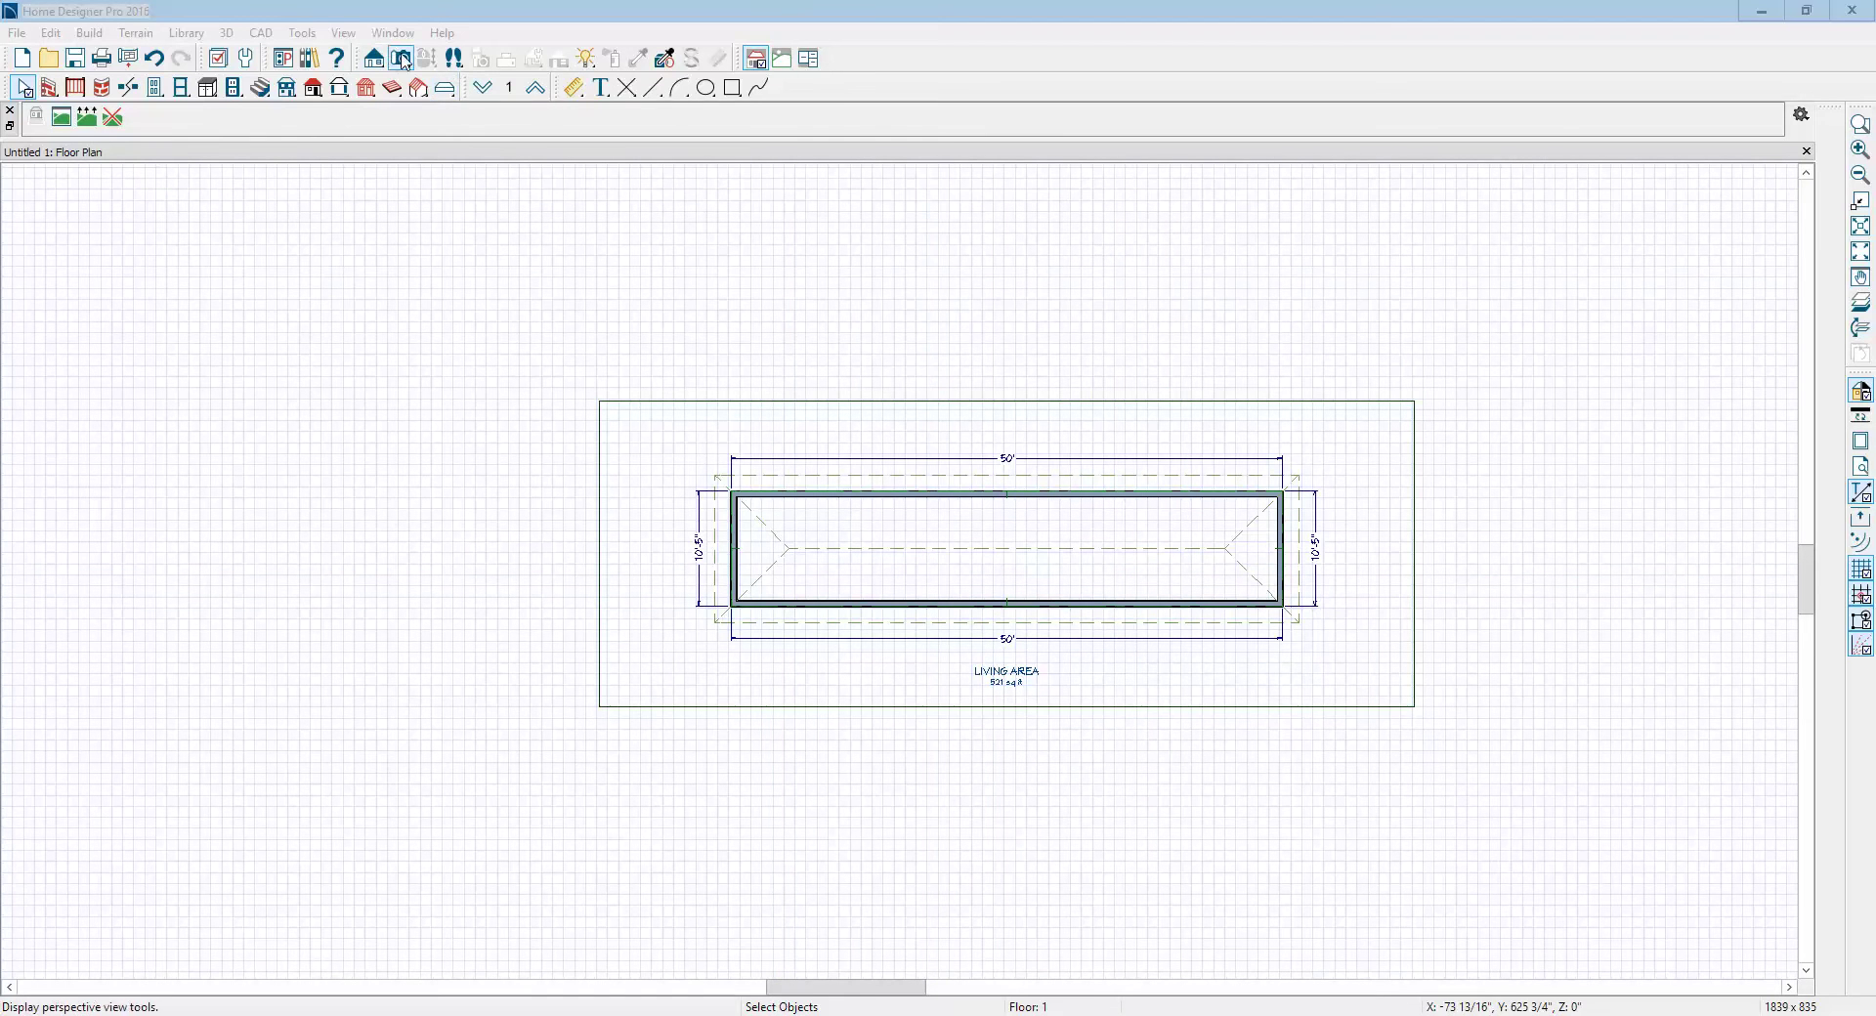
pyautogui.click(400, 61)
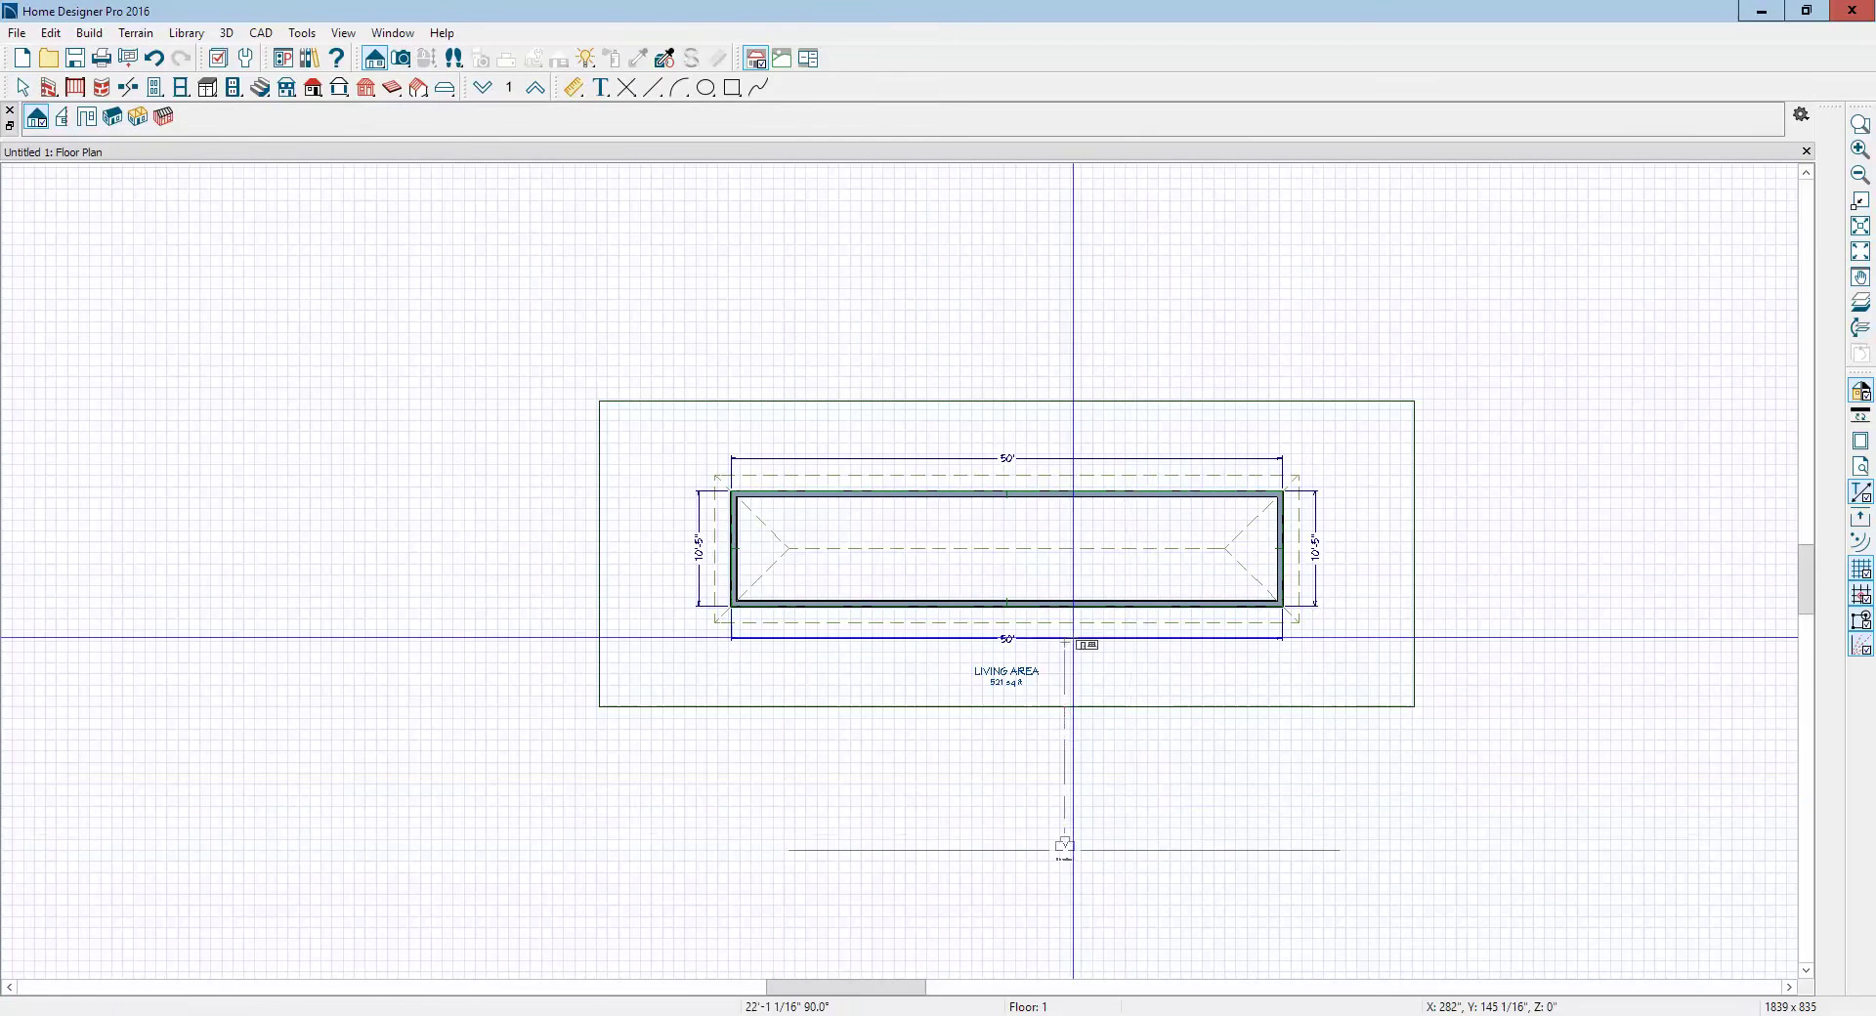
pyautogui.moveTo(1083, 371); pyautogui.dragTo(1084, 368)
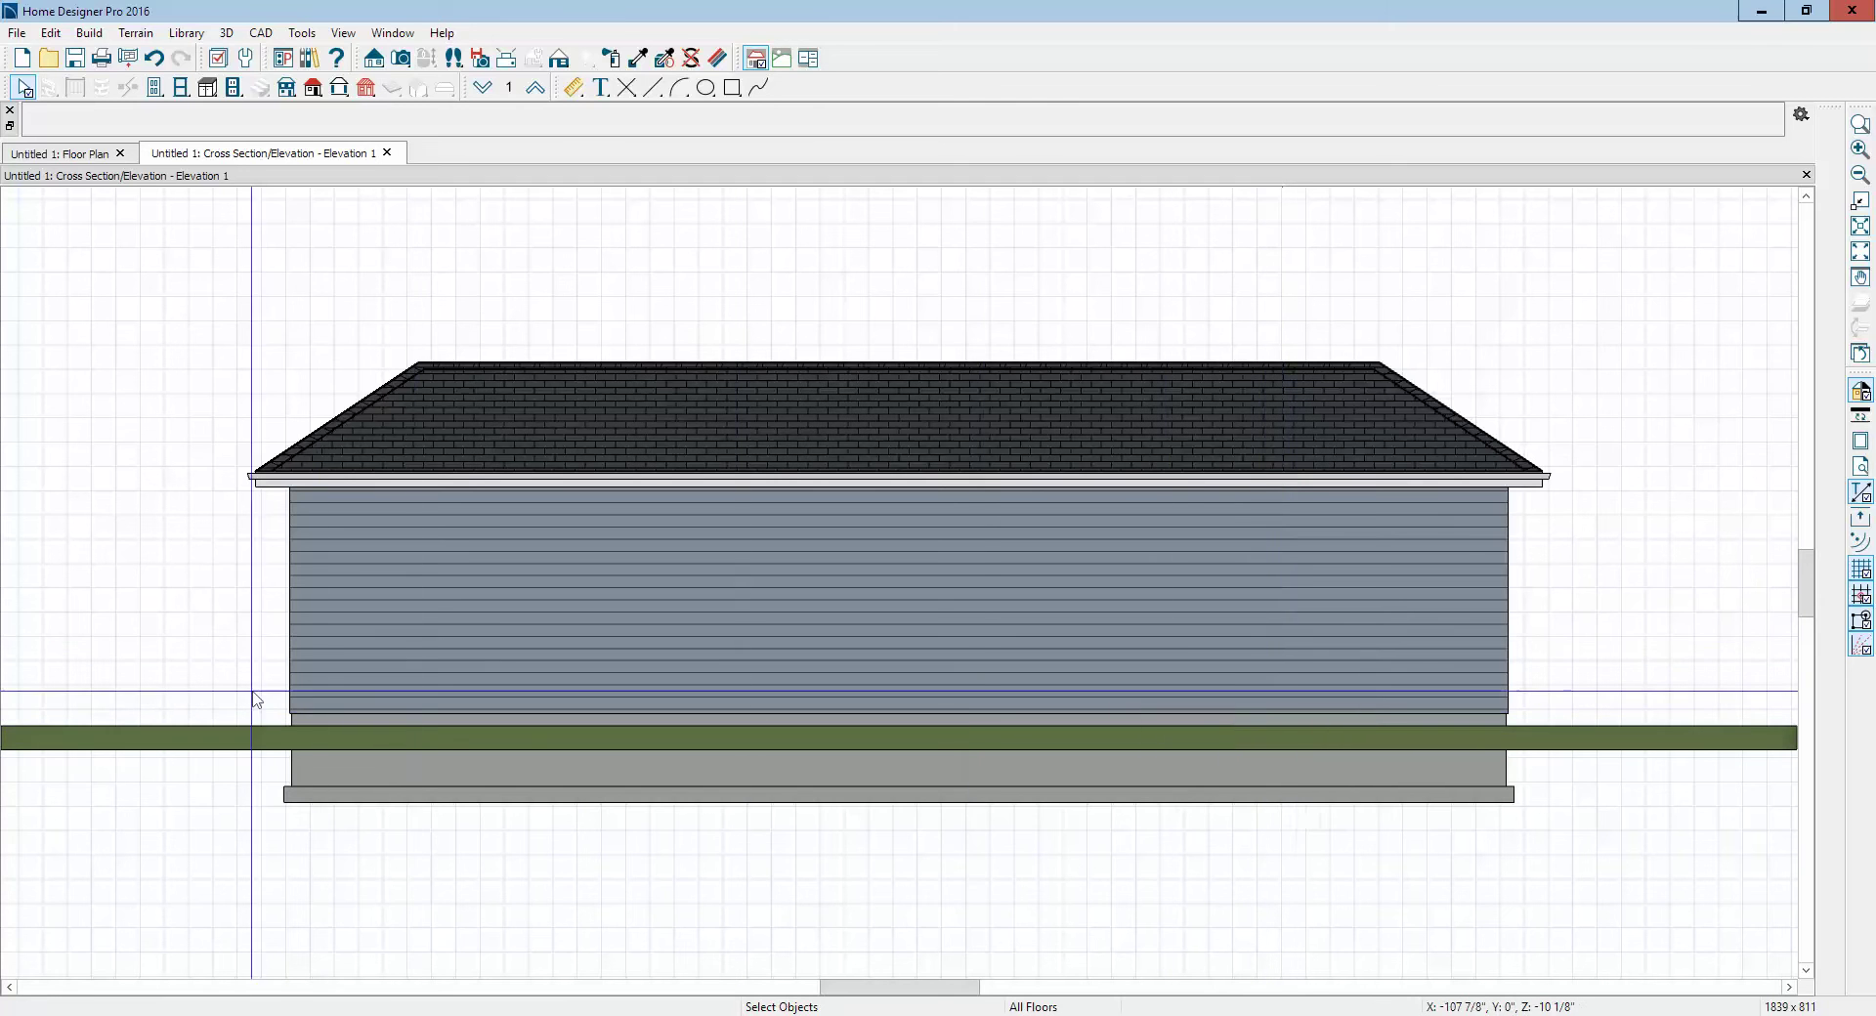
# Step: Increase the terrain skirt thickness under the house, then return to the floor plan
pyautogui.scroll(-2, 280, 640)
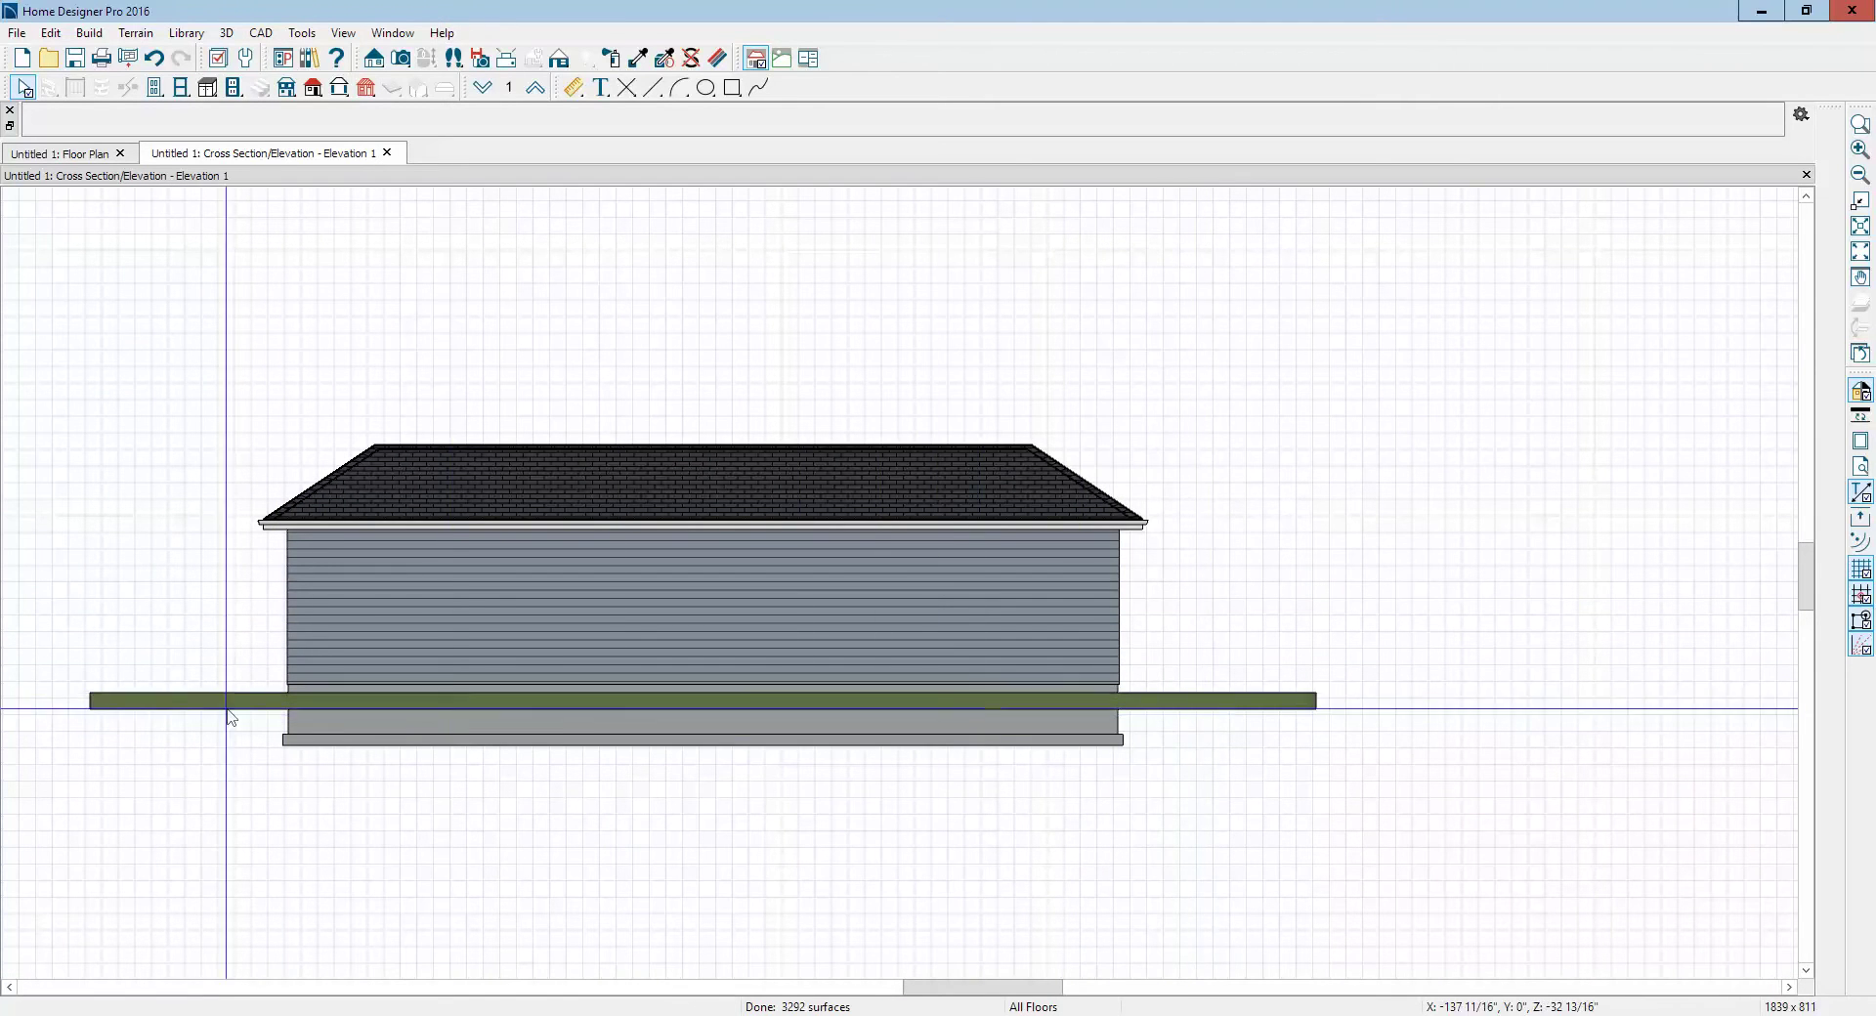
pyautogui.doubleClick(166, 696)
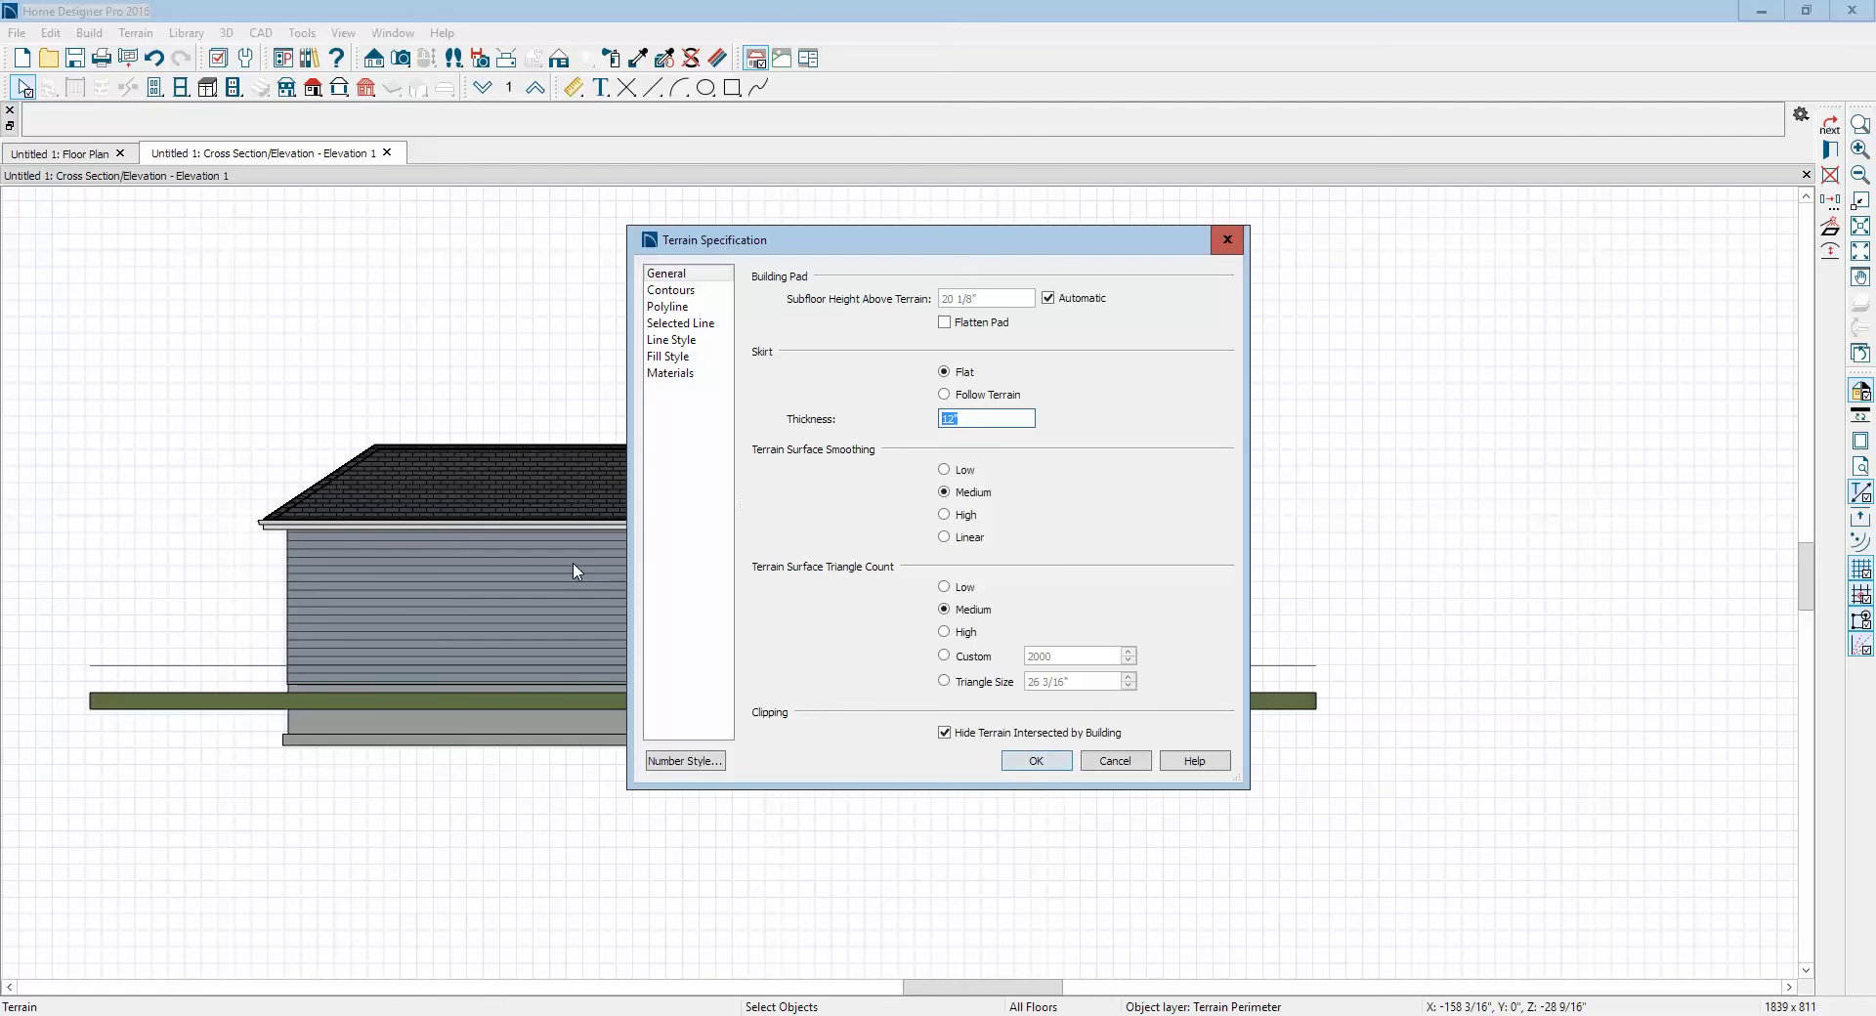
pyautogui.click(1039, 766)
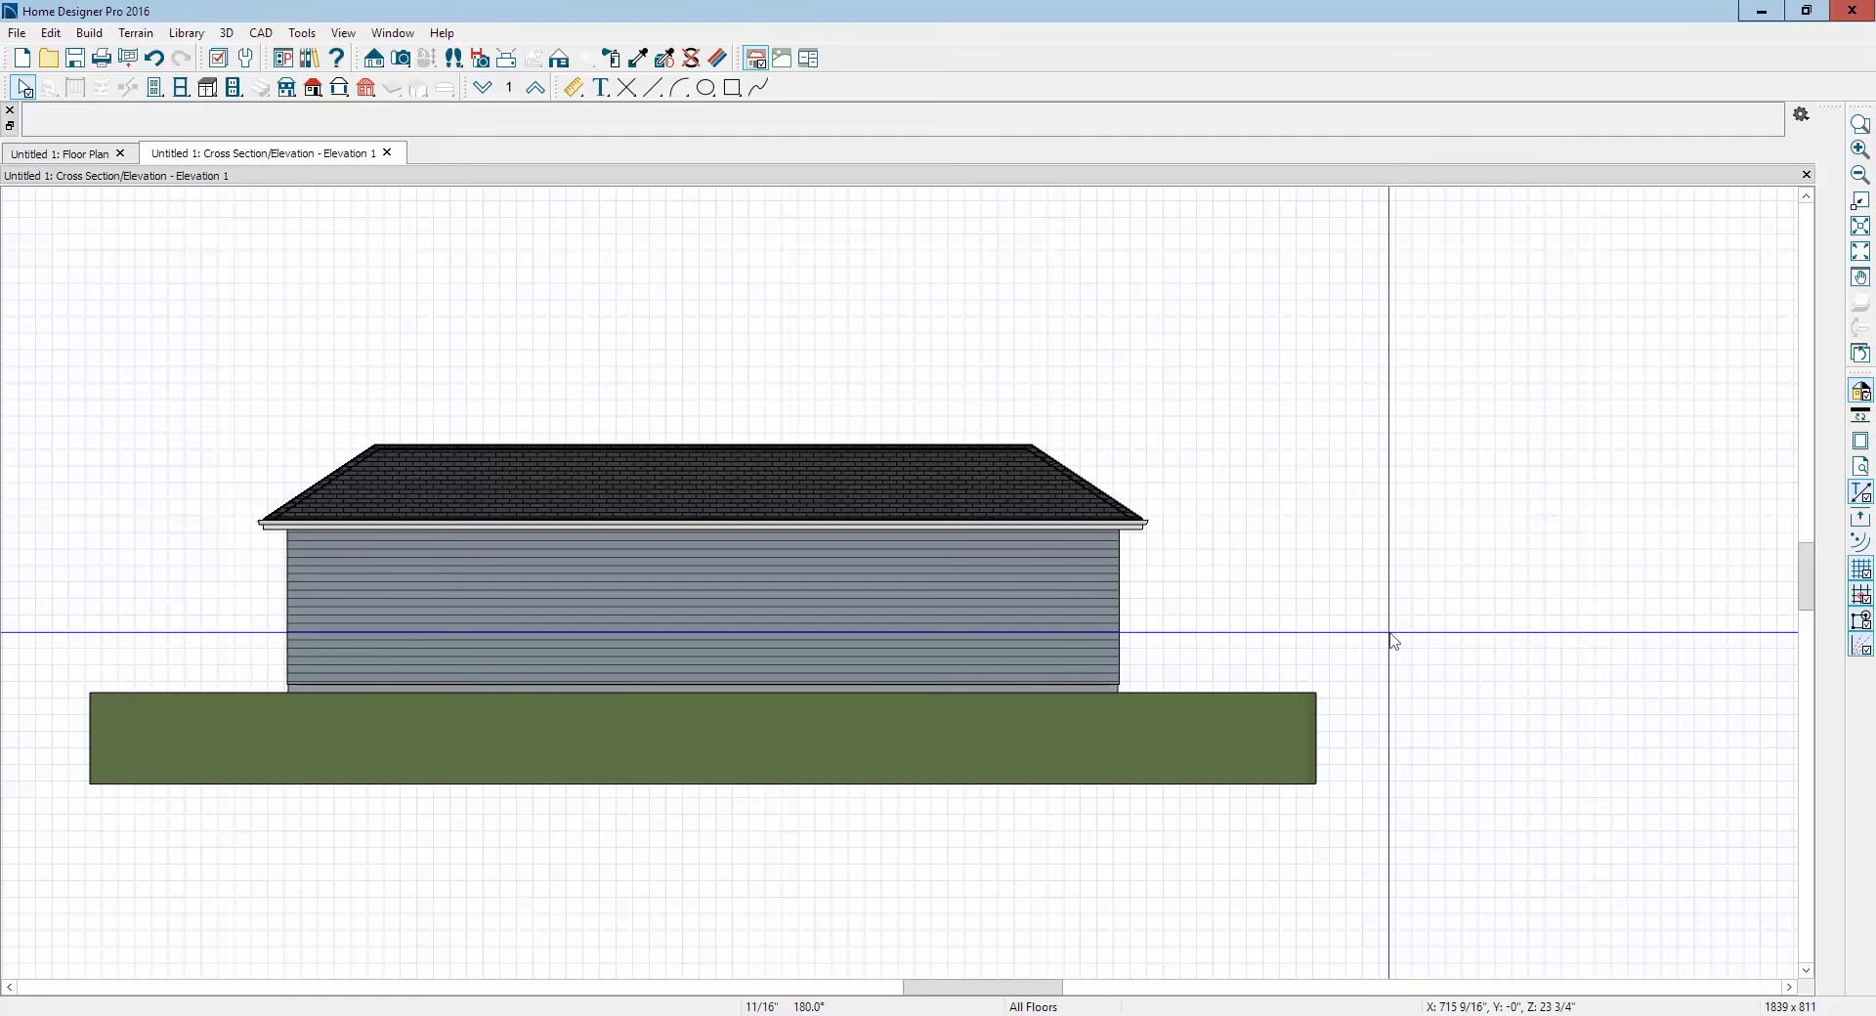
pyautogui.hotkey('ctrl', 'Tab')
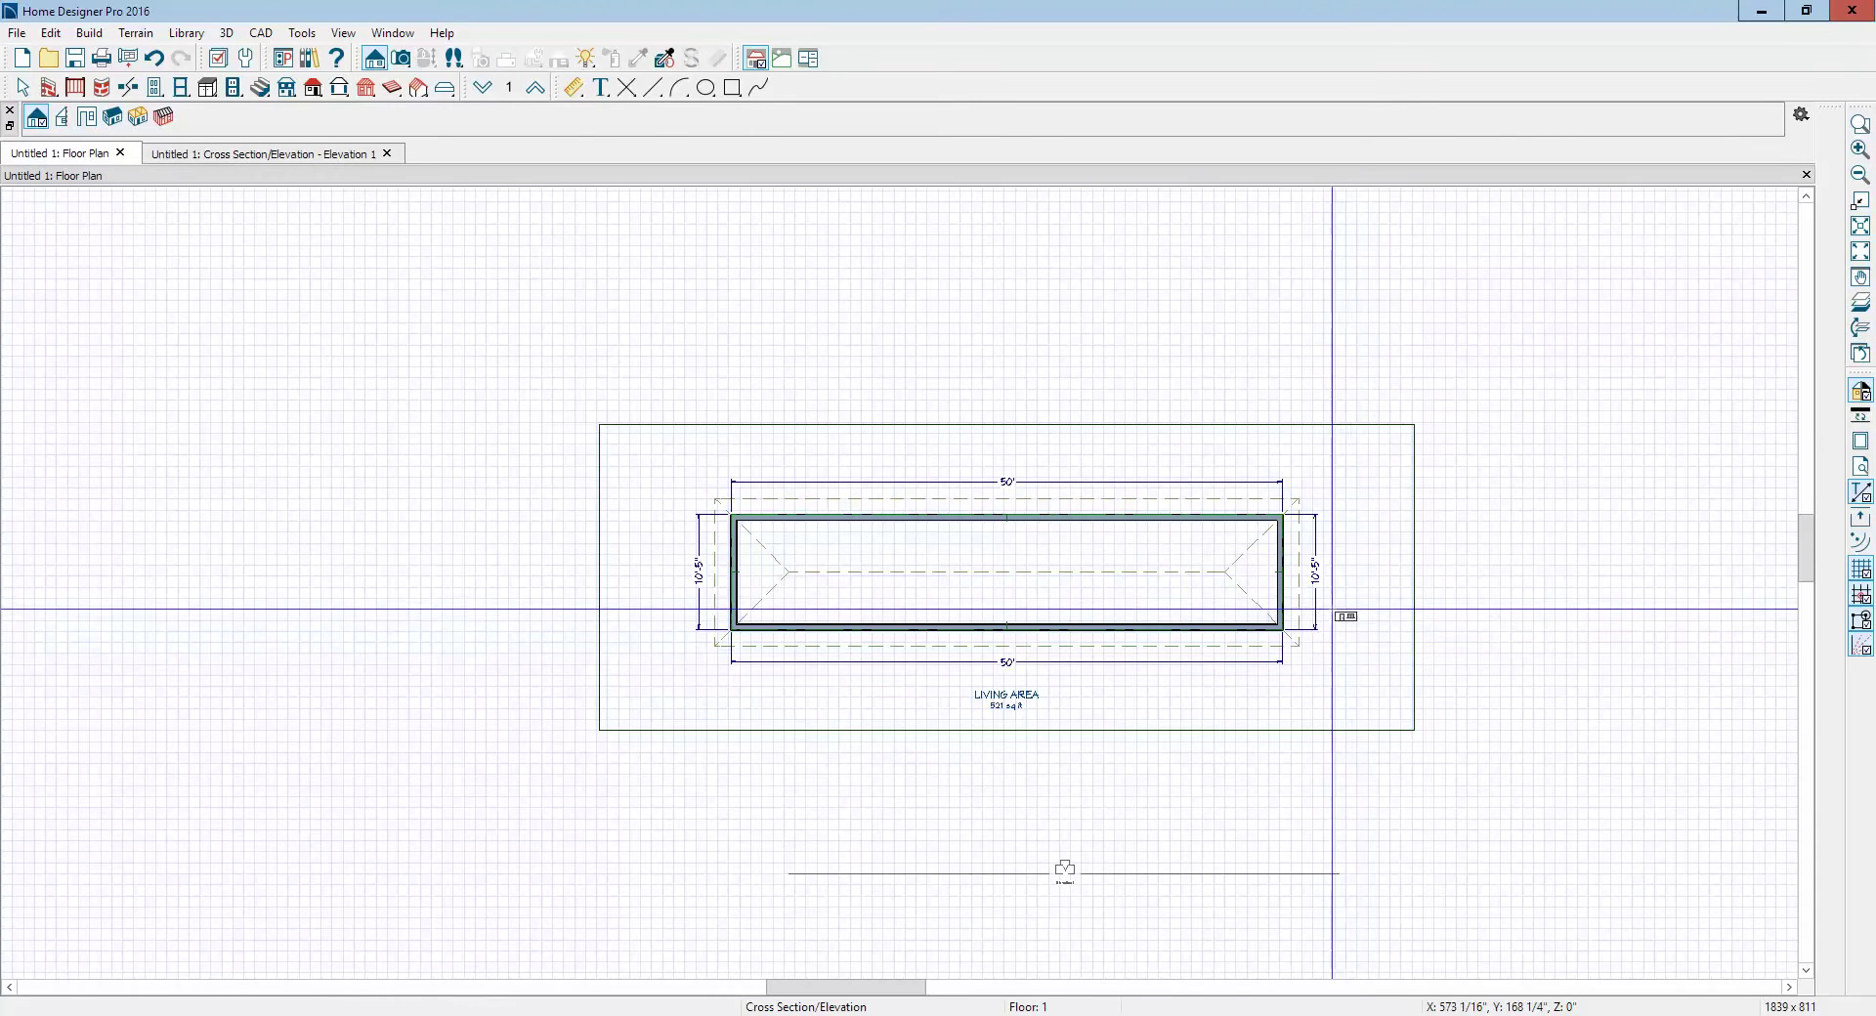
# Step: Draw an elevation region over the house's right end, leaving its settings unchanged
pyautogui.click(123, 33)
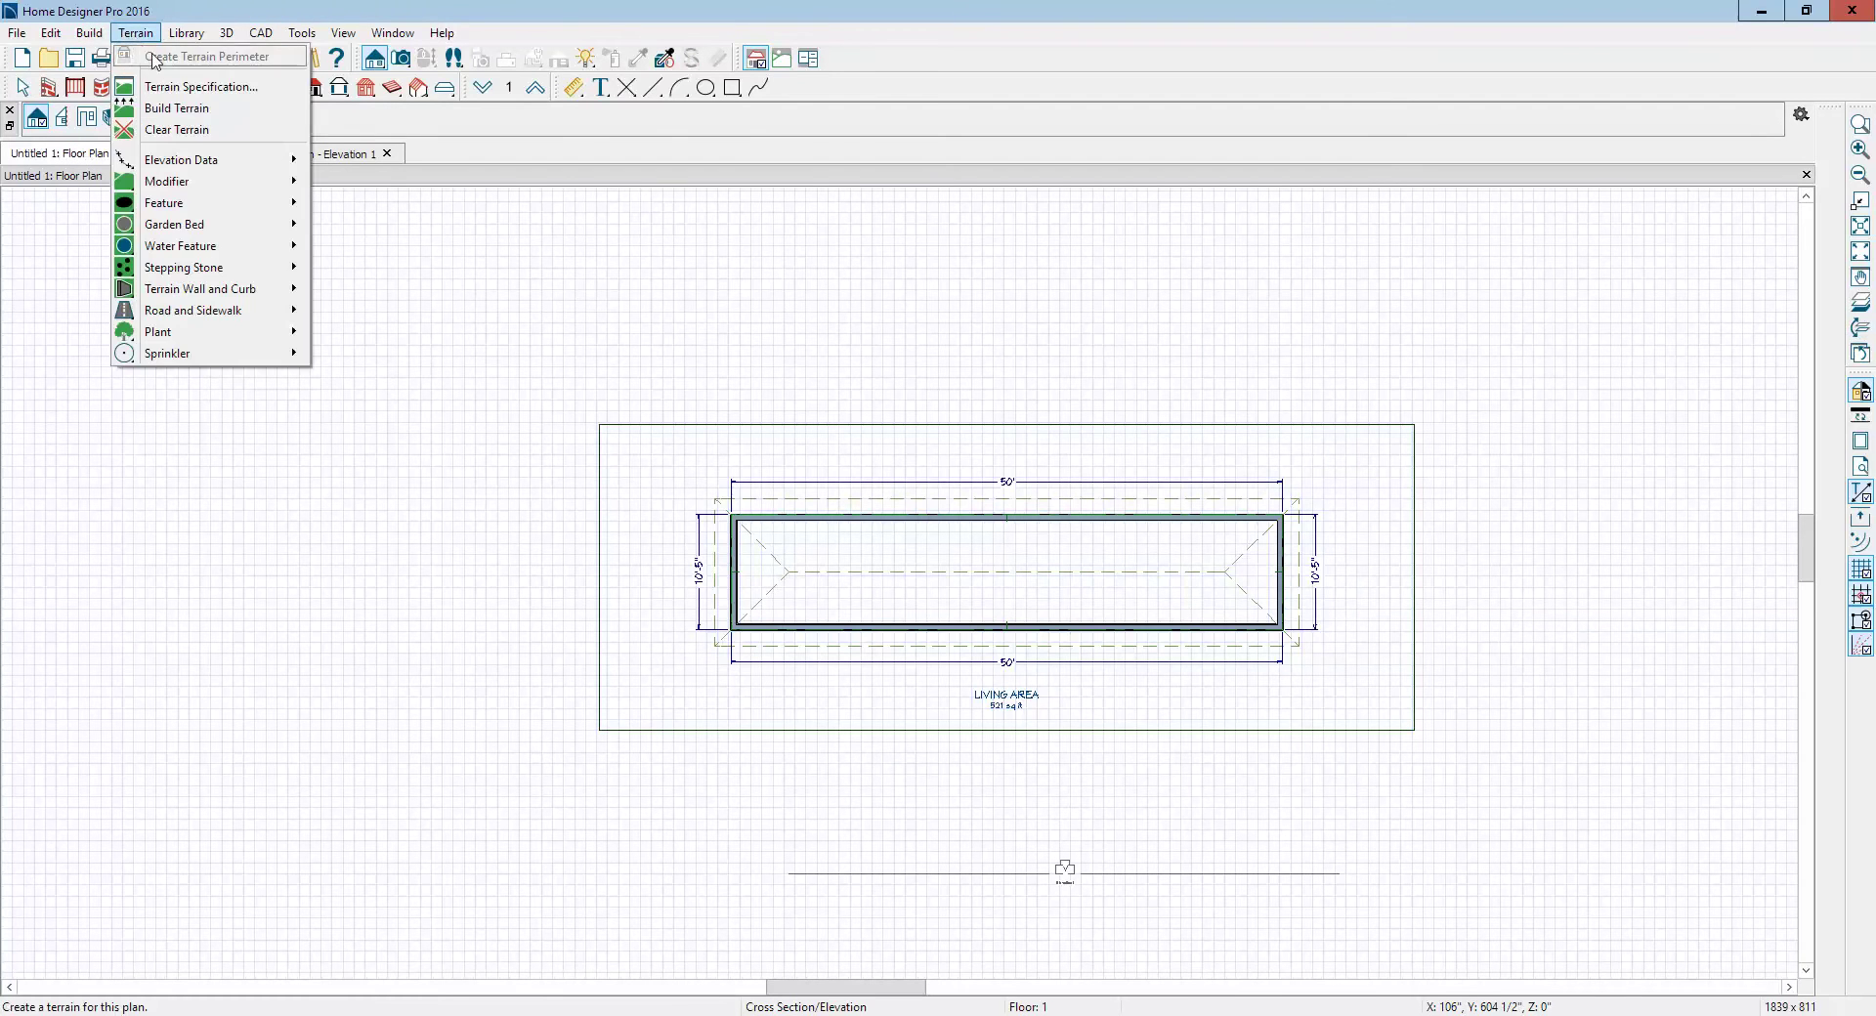
pyautogui.moveTo(205, 162)
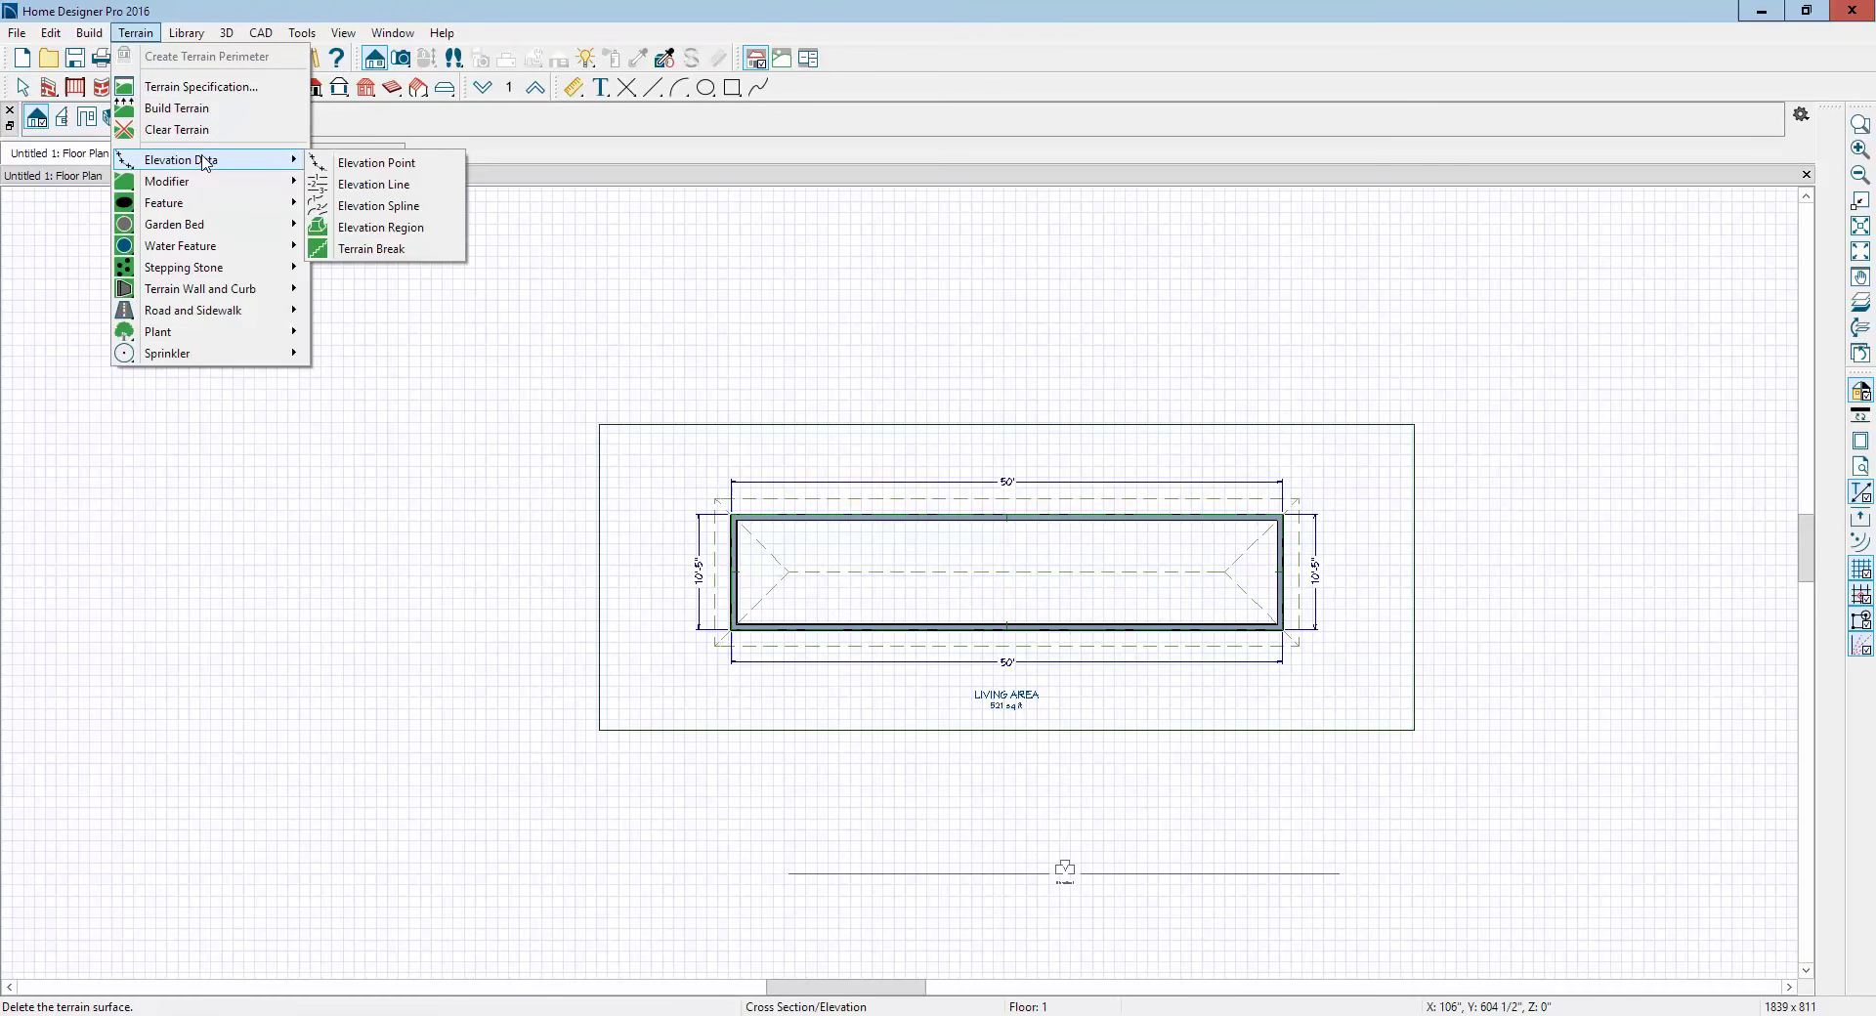
pyautogui.click(383, 237)
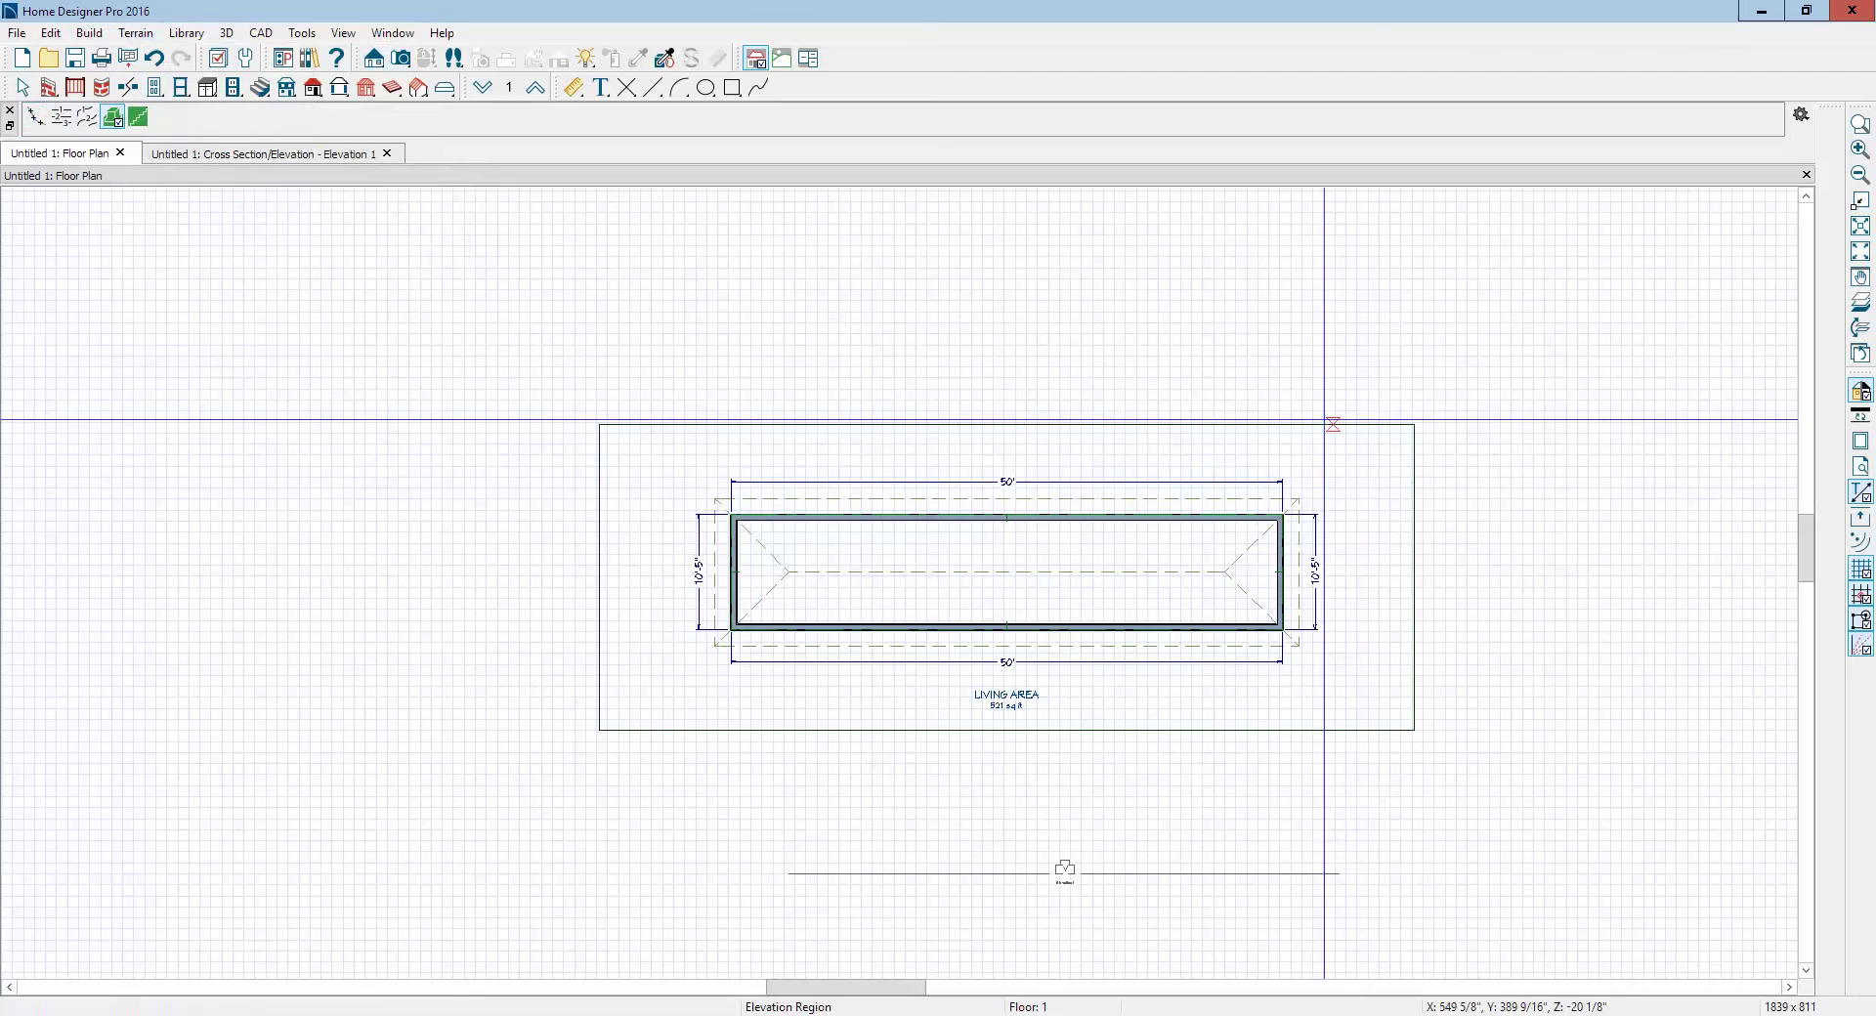
pyautogui.moveTo(1267, 354); pyautogui.dragTo(1445, 778)
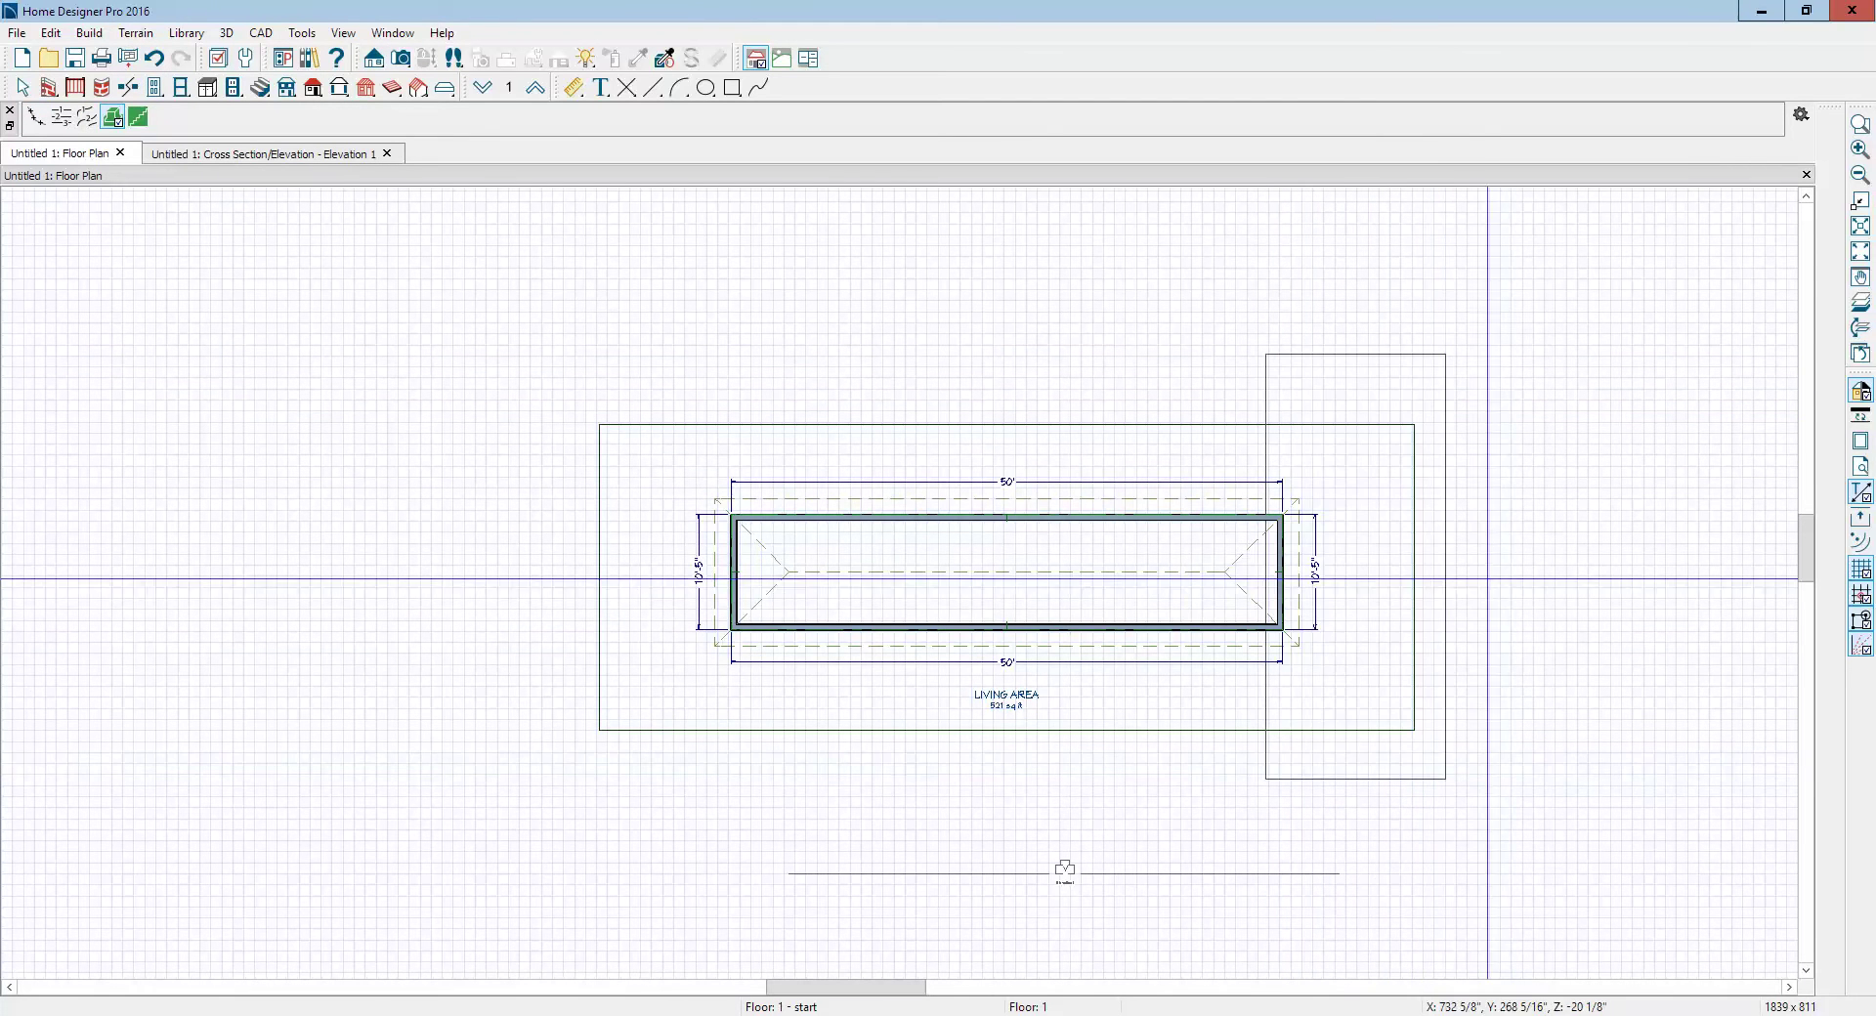
pyautogui.rightClick(1424, 354)
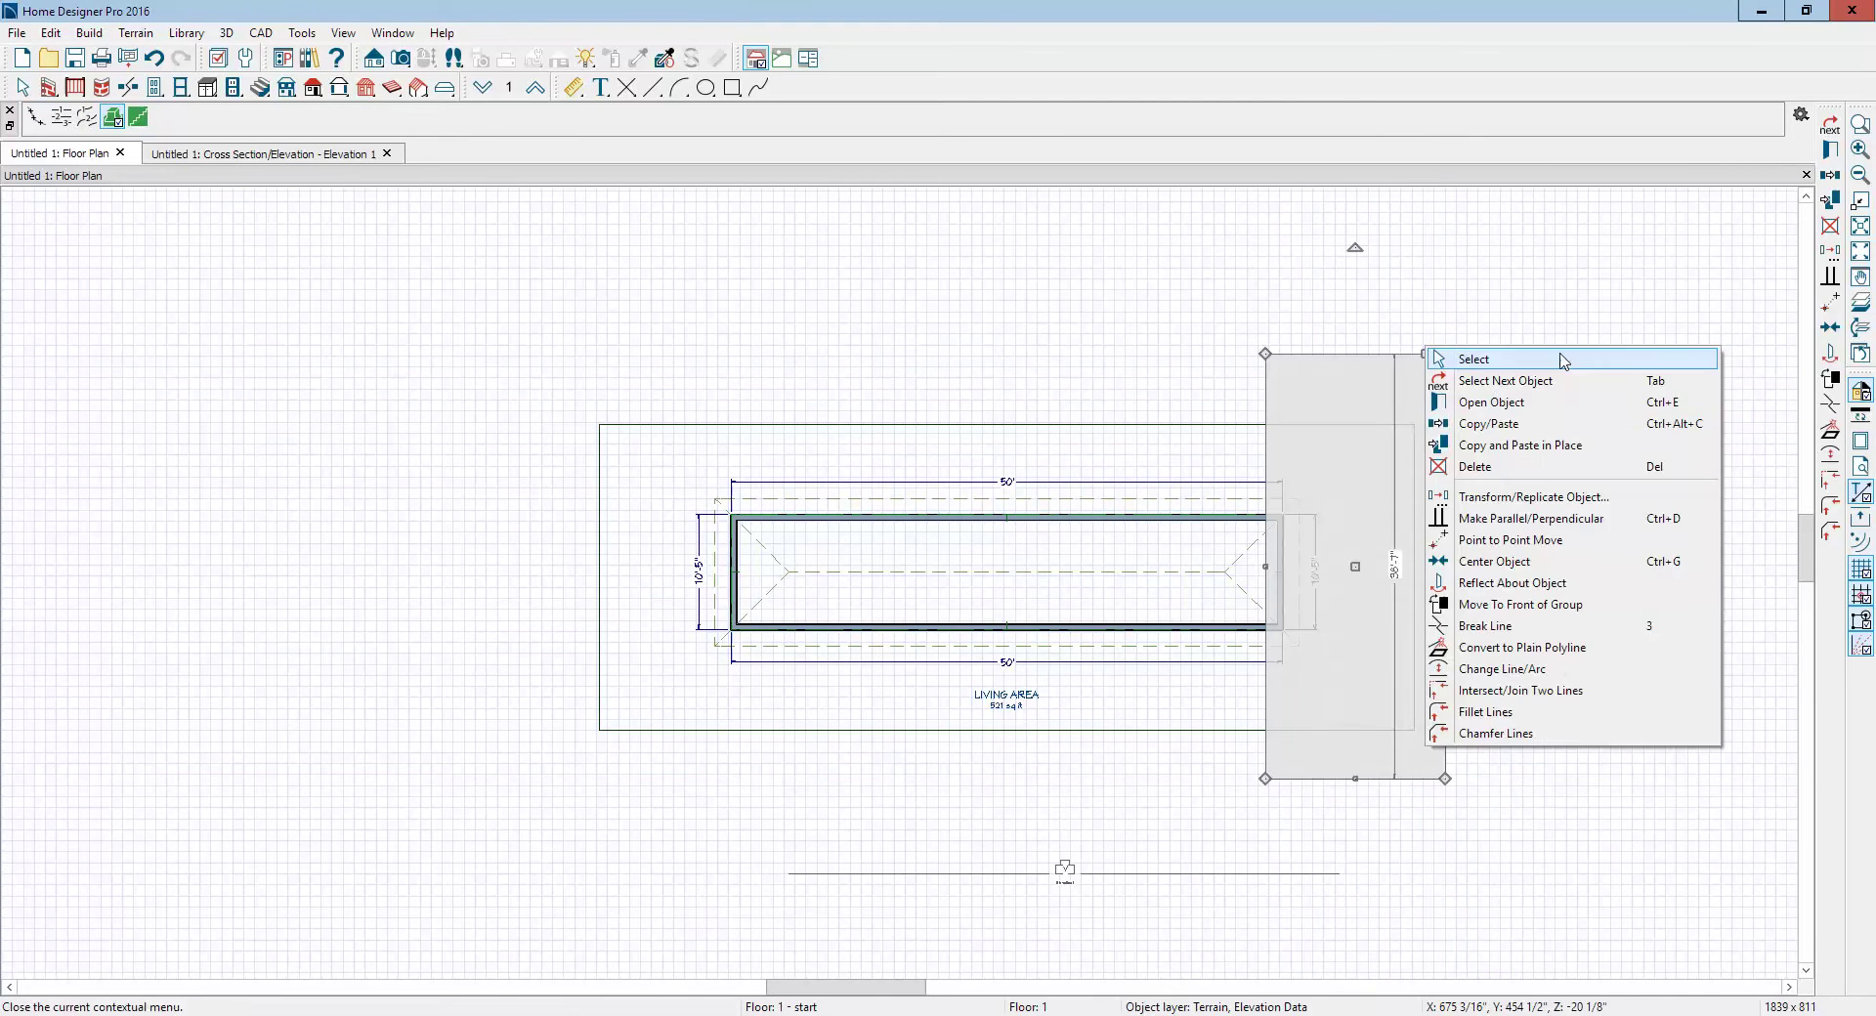
pyautogui.click(1461, 403)
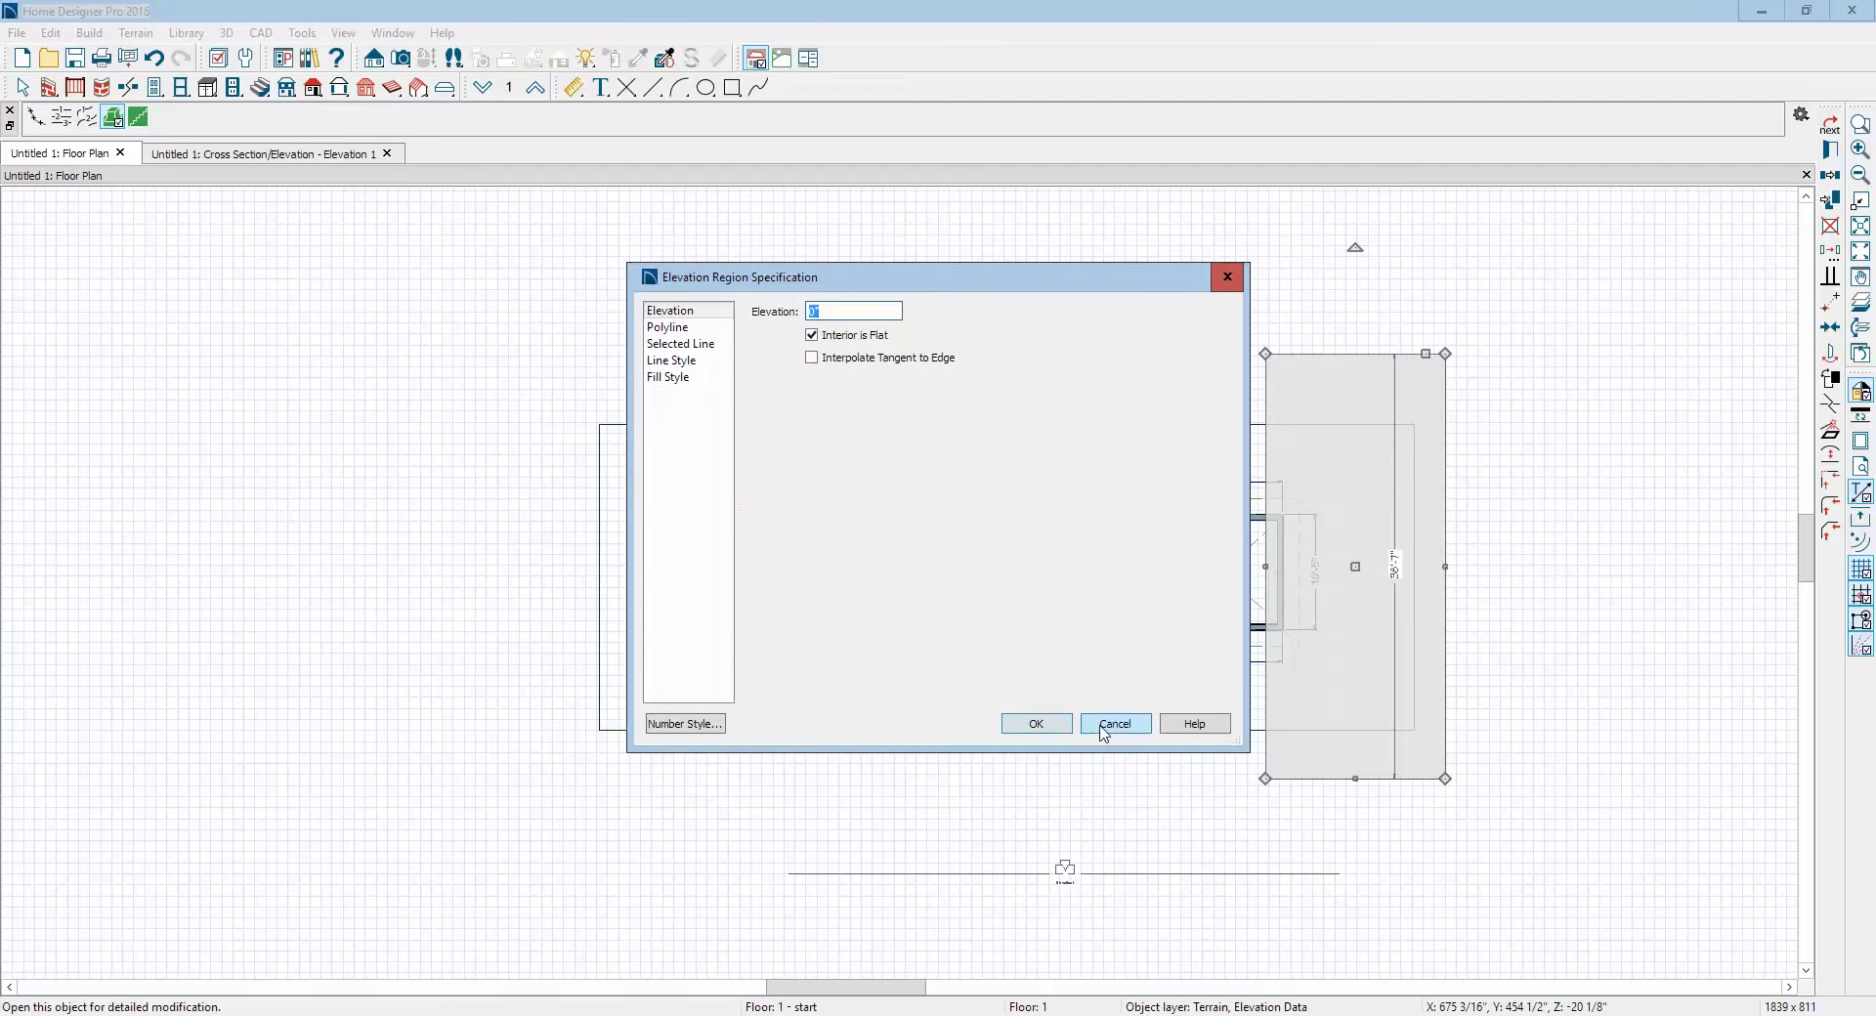
pyautogui.click(1114, 724)
# Step: Add a second elevation region over the left end at -60 and view the elevation
pyautogui.moveTo(501, 337); pyautogui.dragTo(701, 783)
pyautogui.scroll(-1, 703, 670)
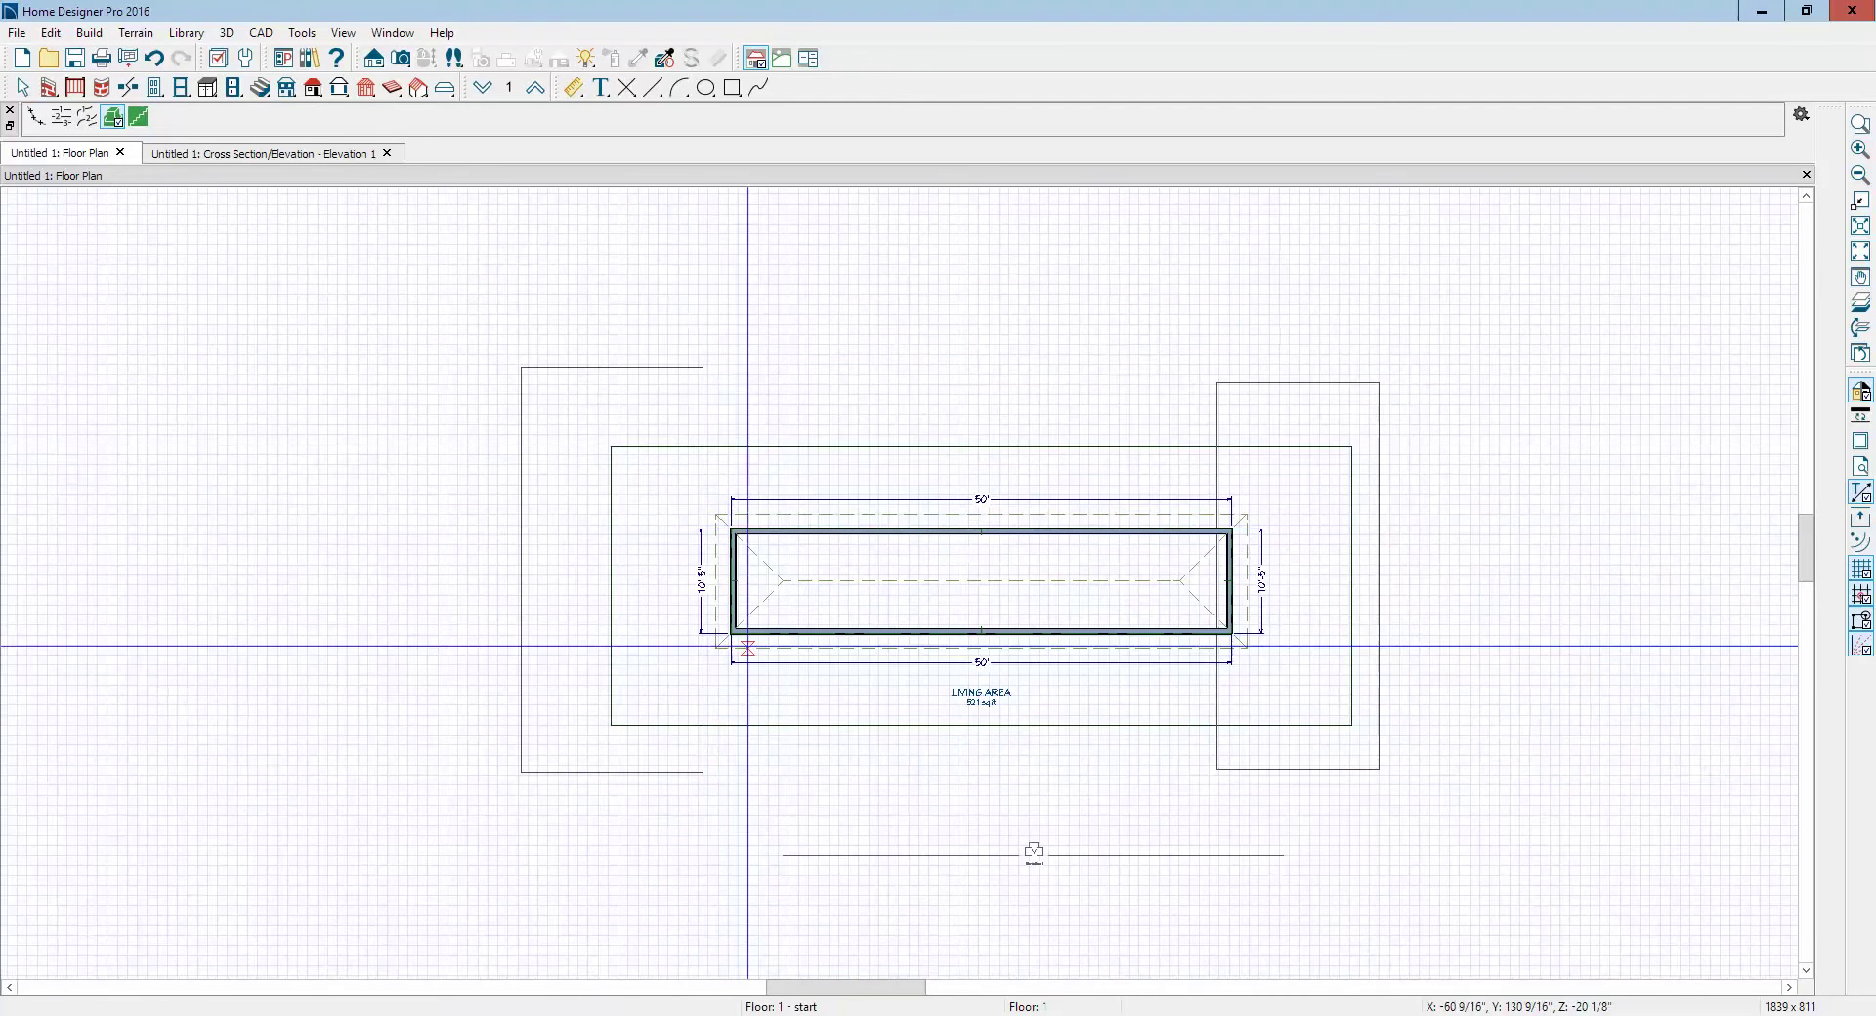
pyautogui.rightClick(702, 408)
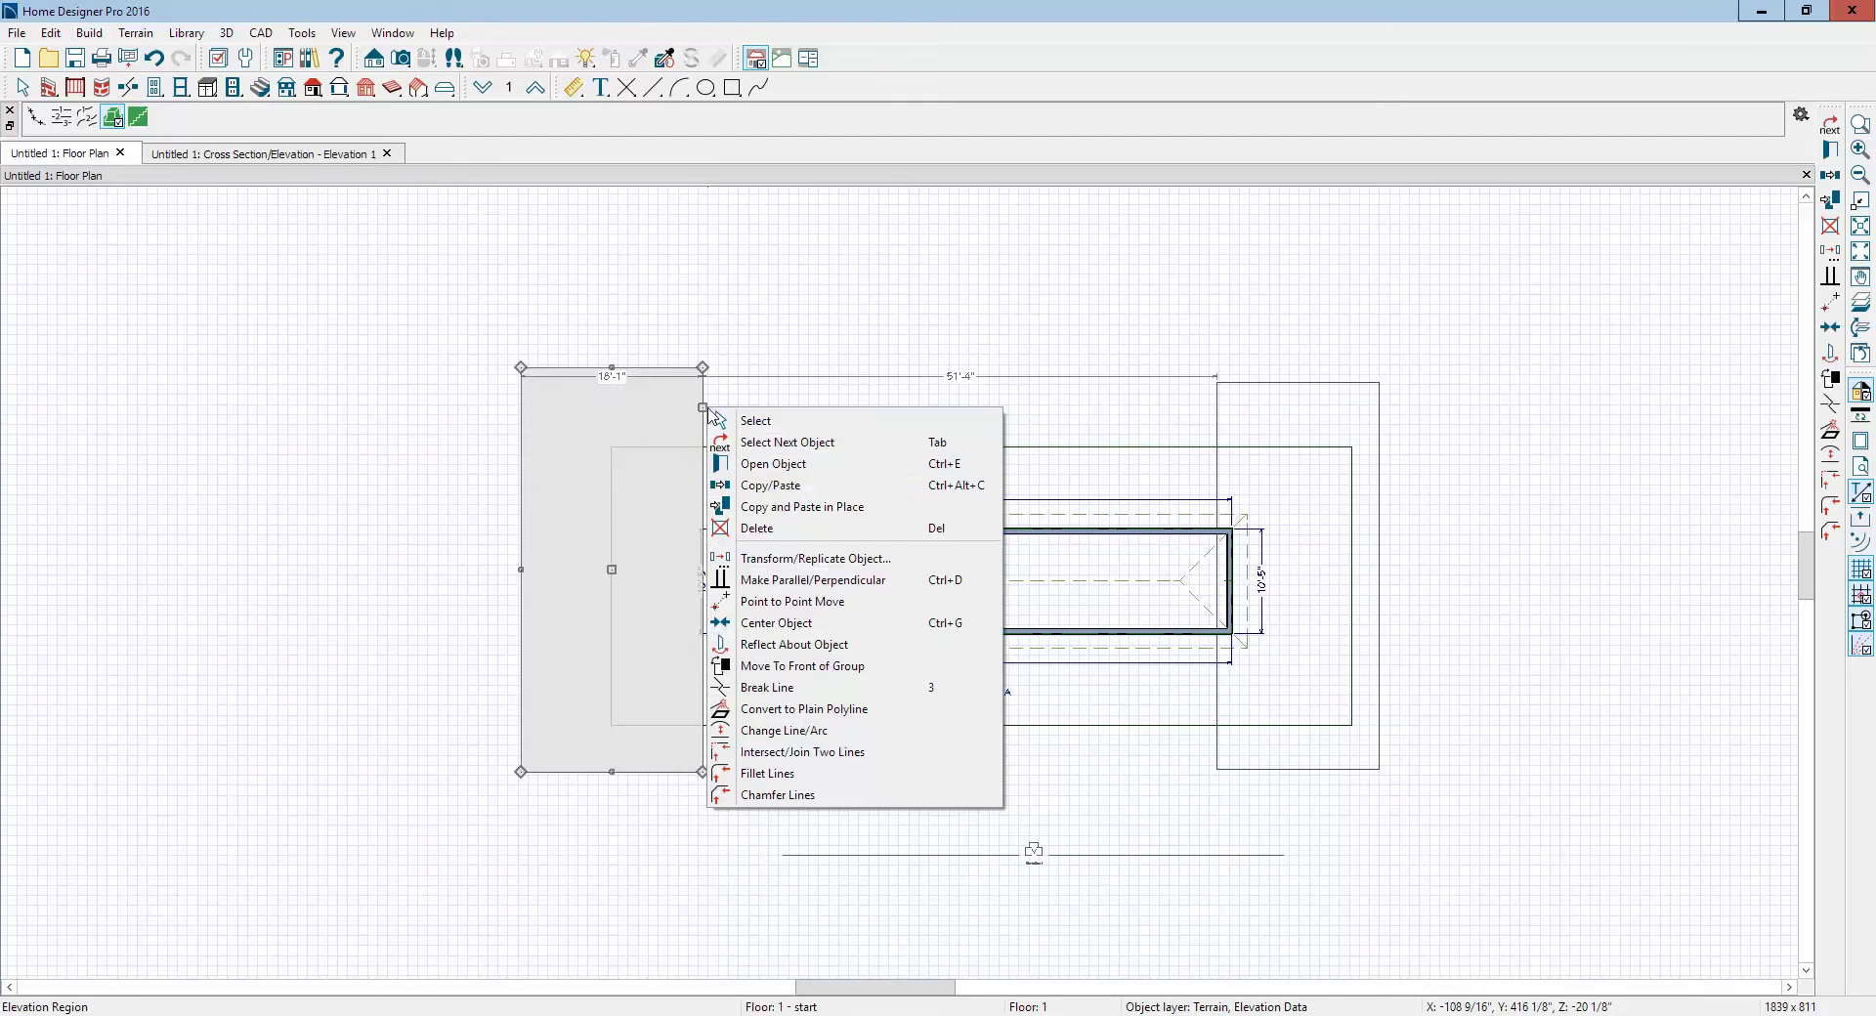
pyautogui.click(756, 467)
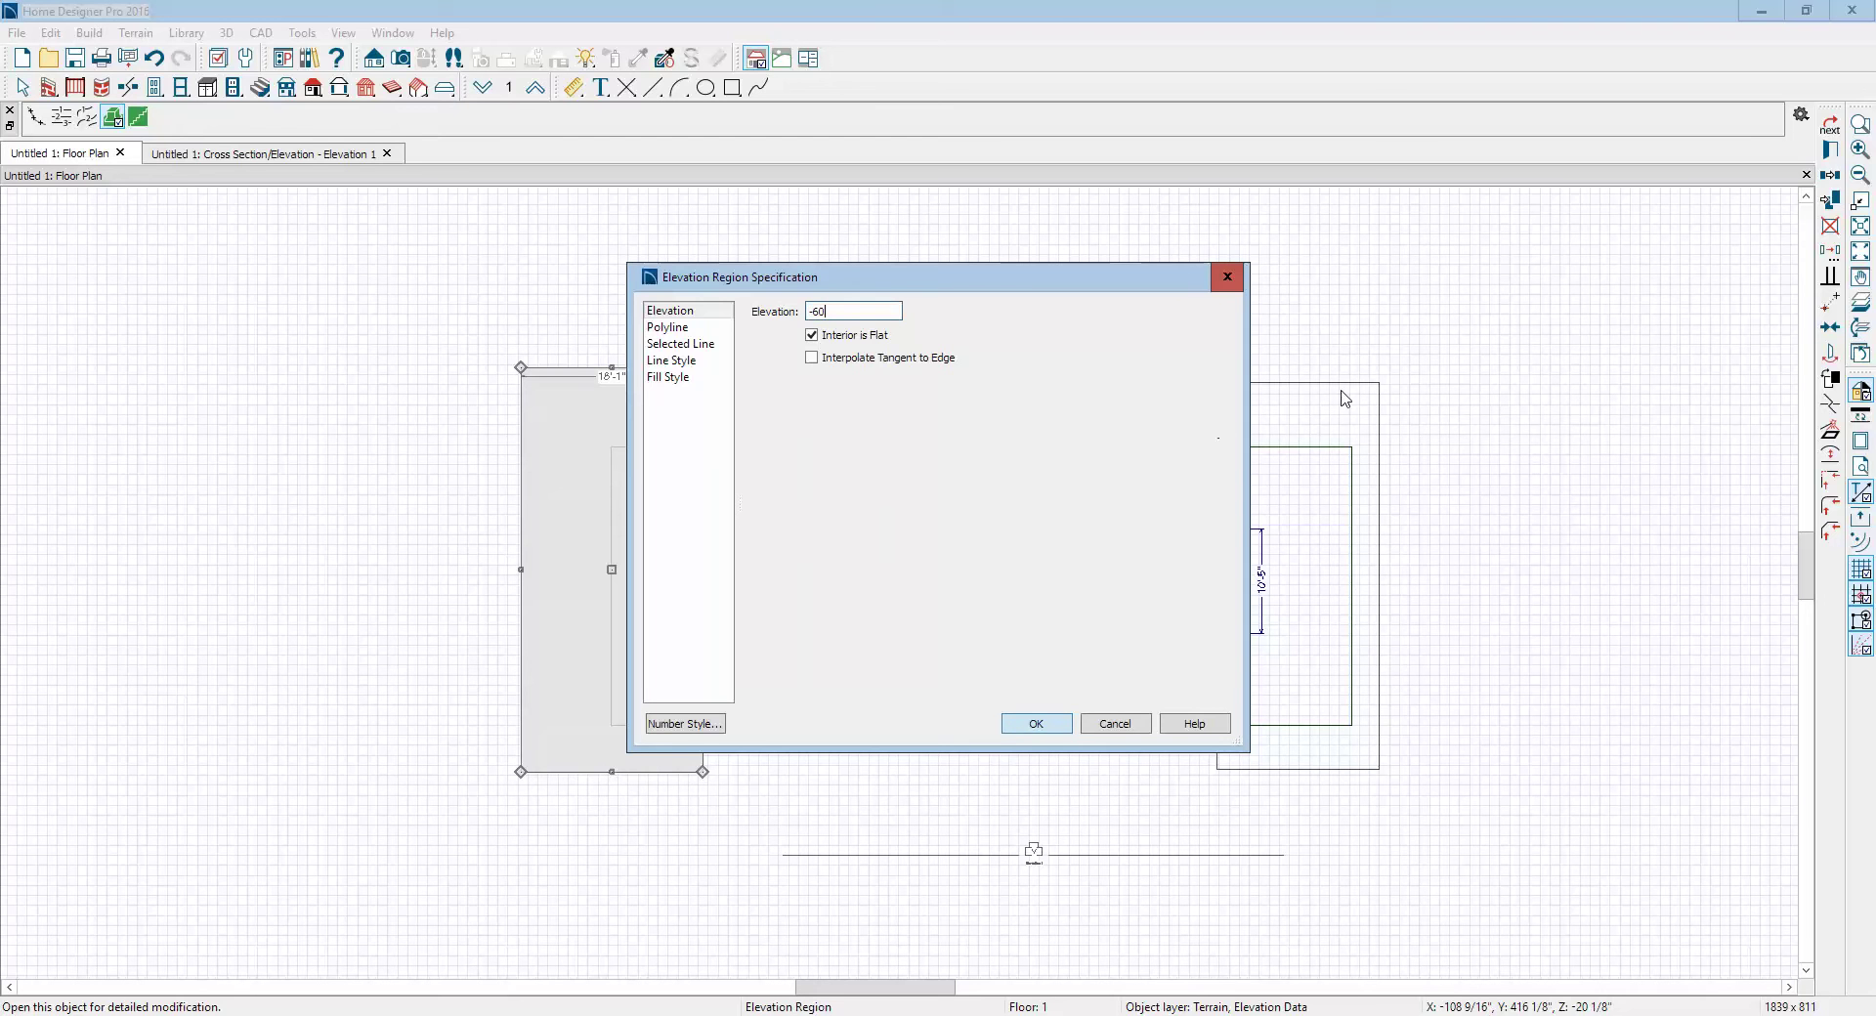
pyautogui.click(1036, 724)
pyautogui.hotkey('ctrl', 'Tab')
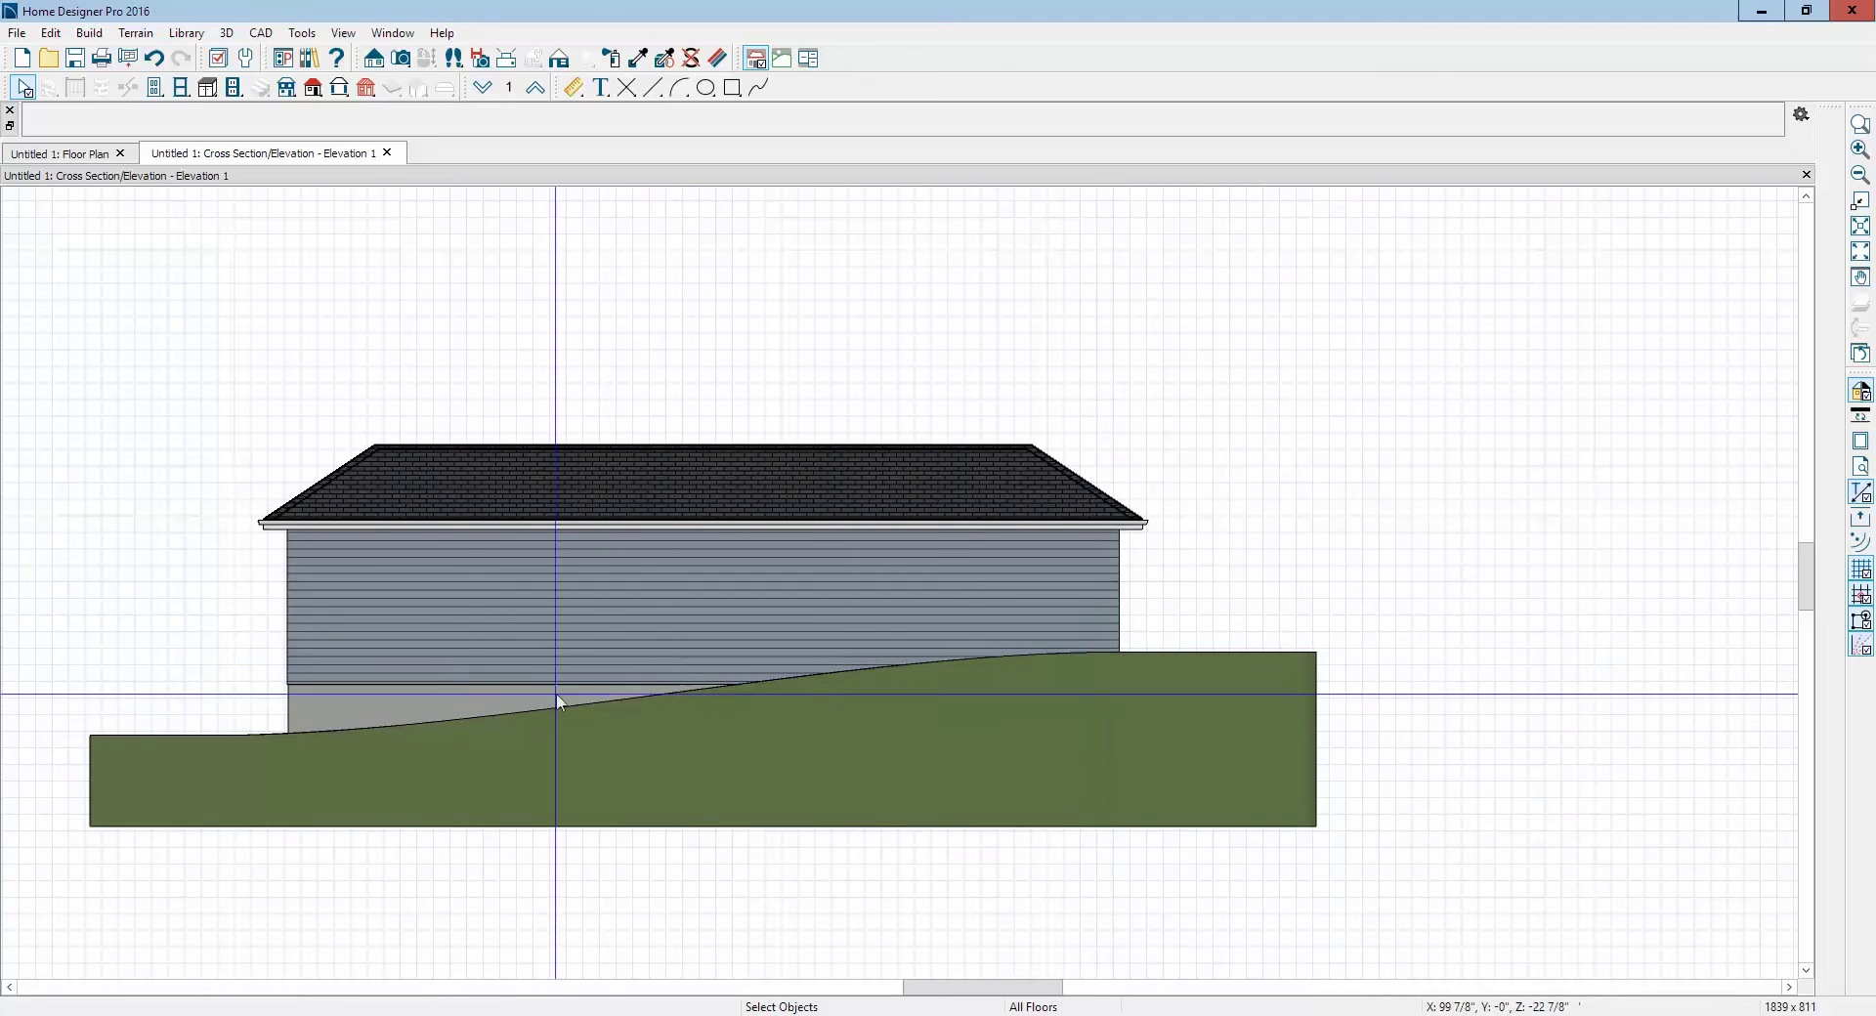
# Step: In the floor plan, turn off display of the Terrain Primary and Secondary Contours layers
pyautogui.hotkey('ctrl', 'Tab')
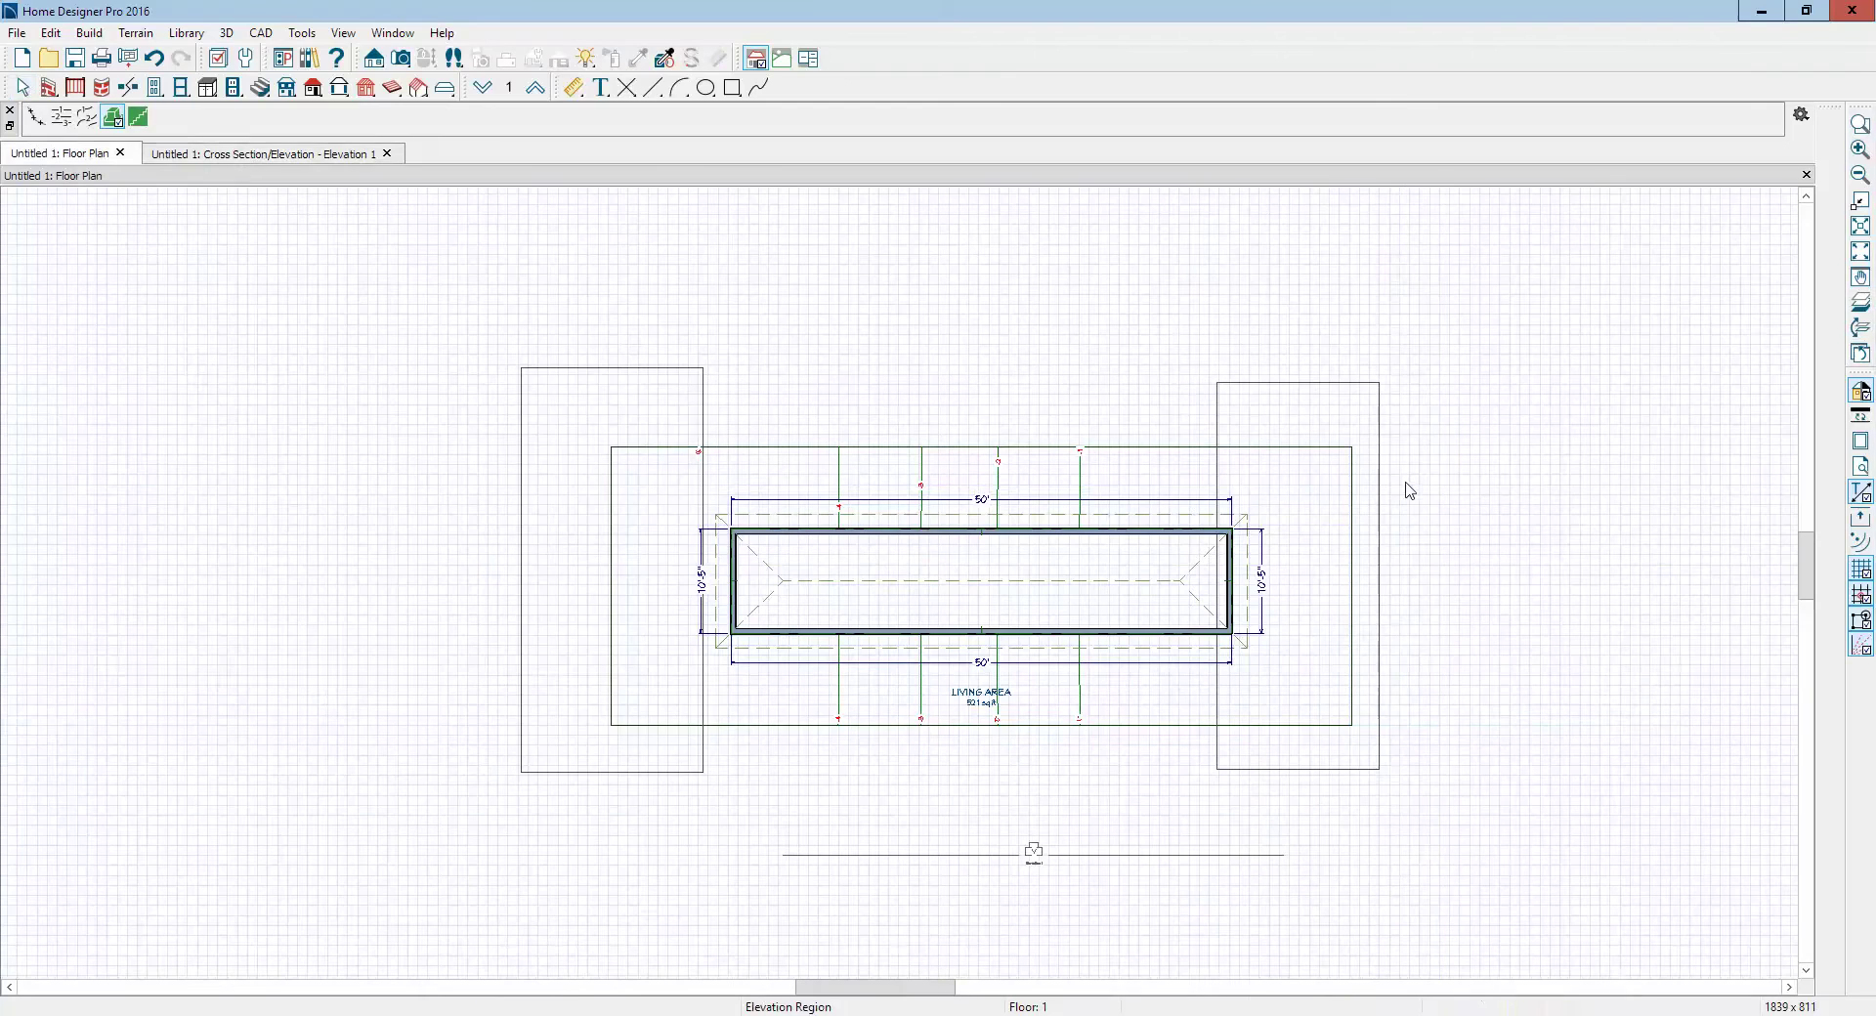
pyautogui.press('space')
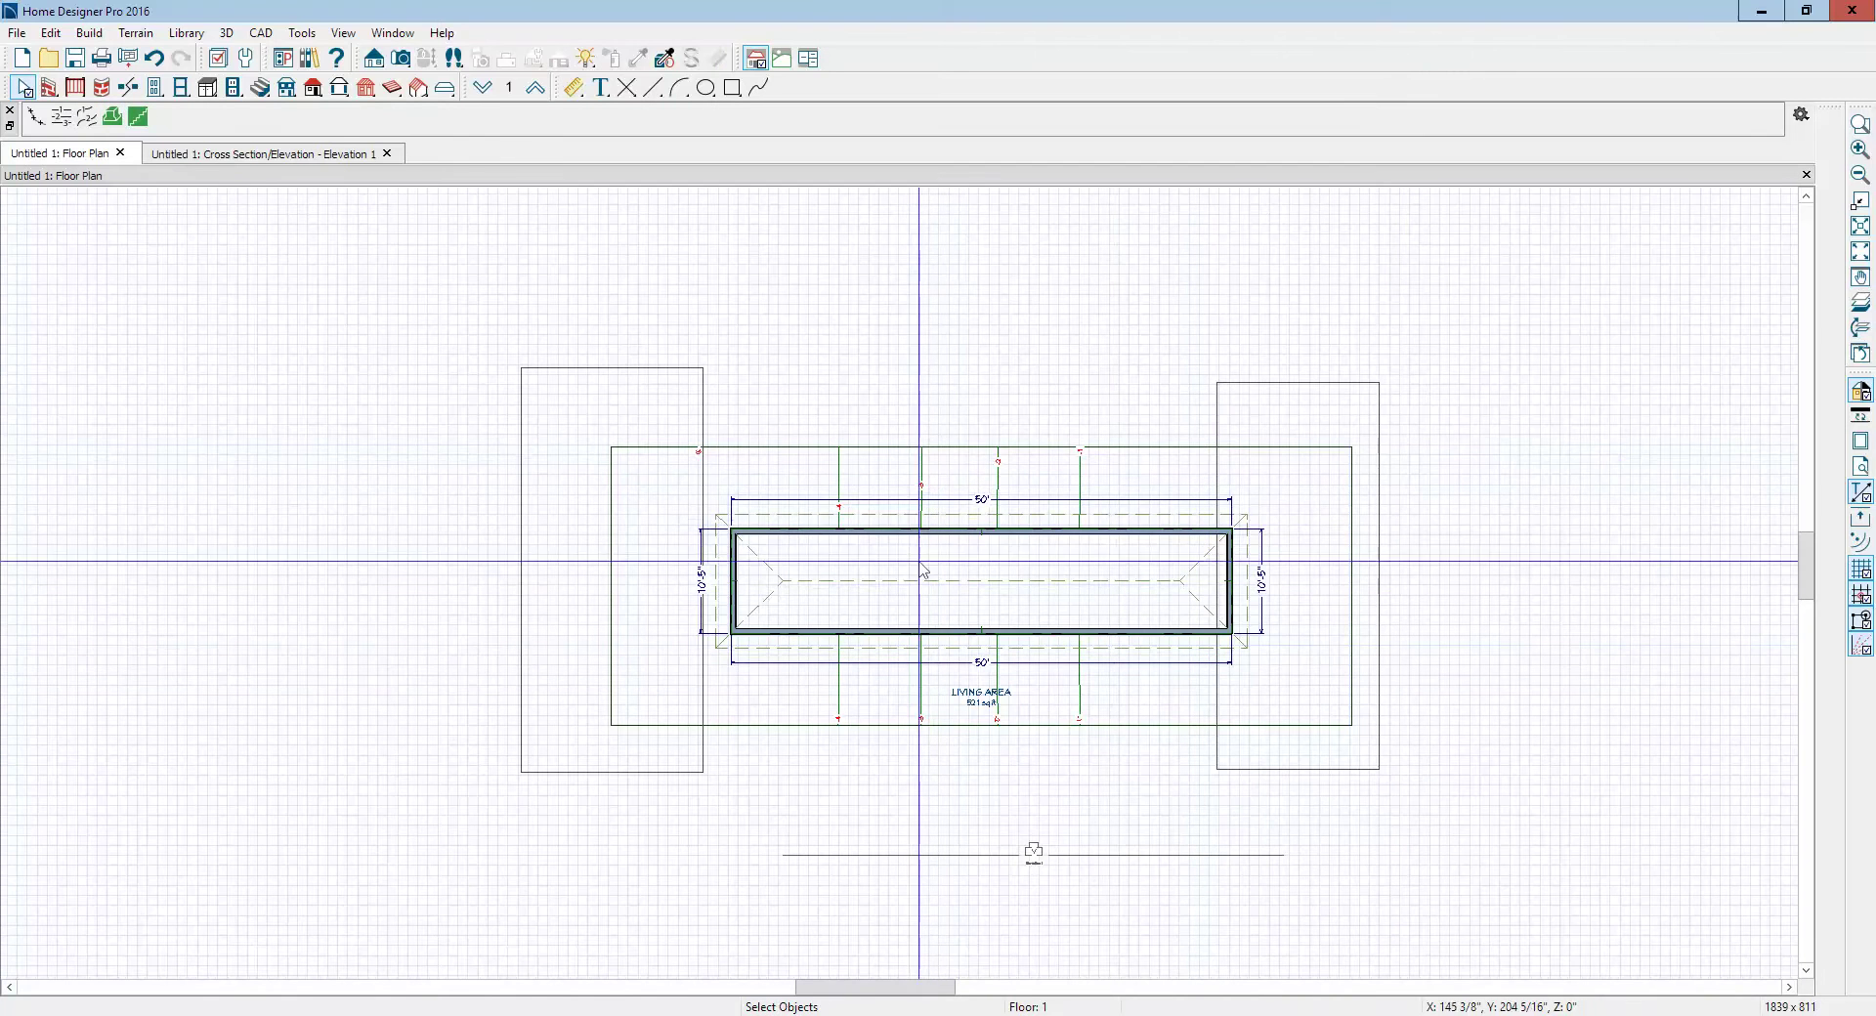
pyautogui.scroll(1, 928, 631)
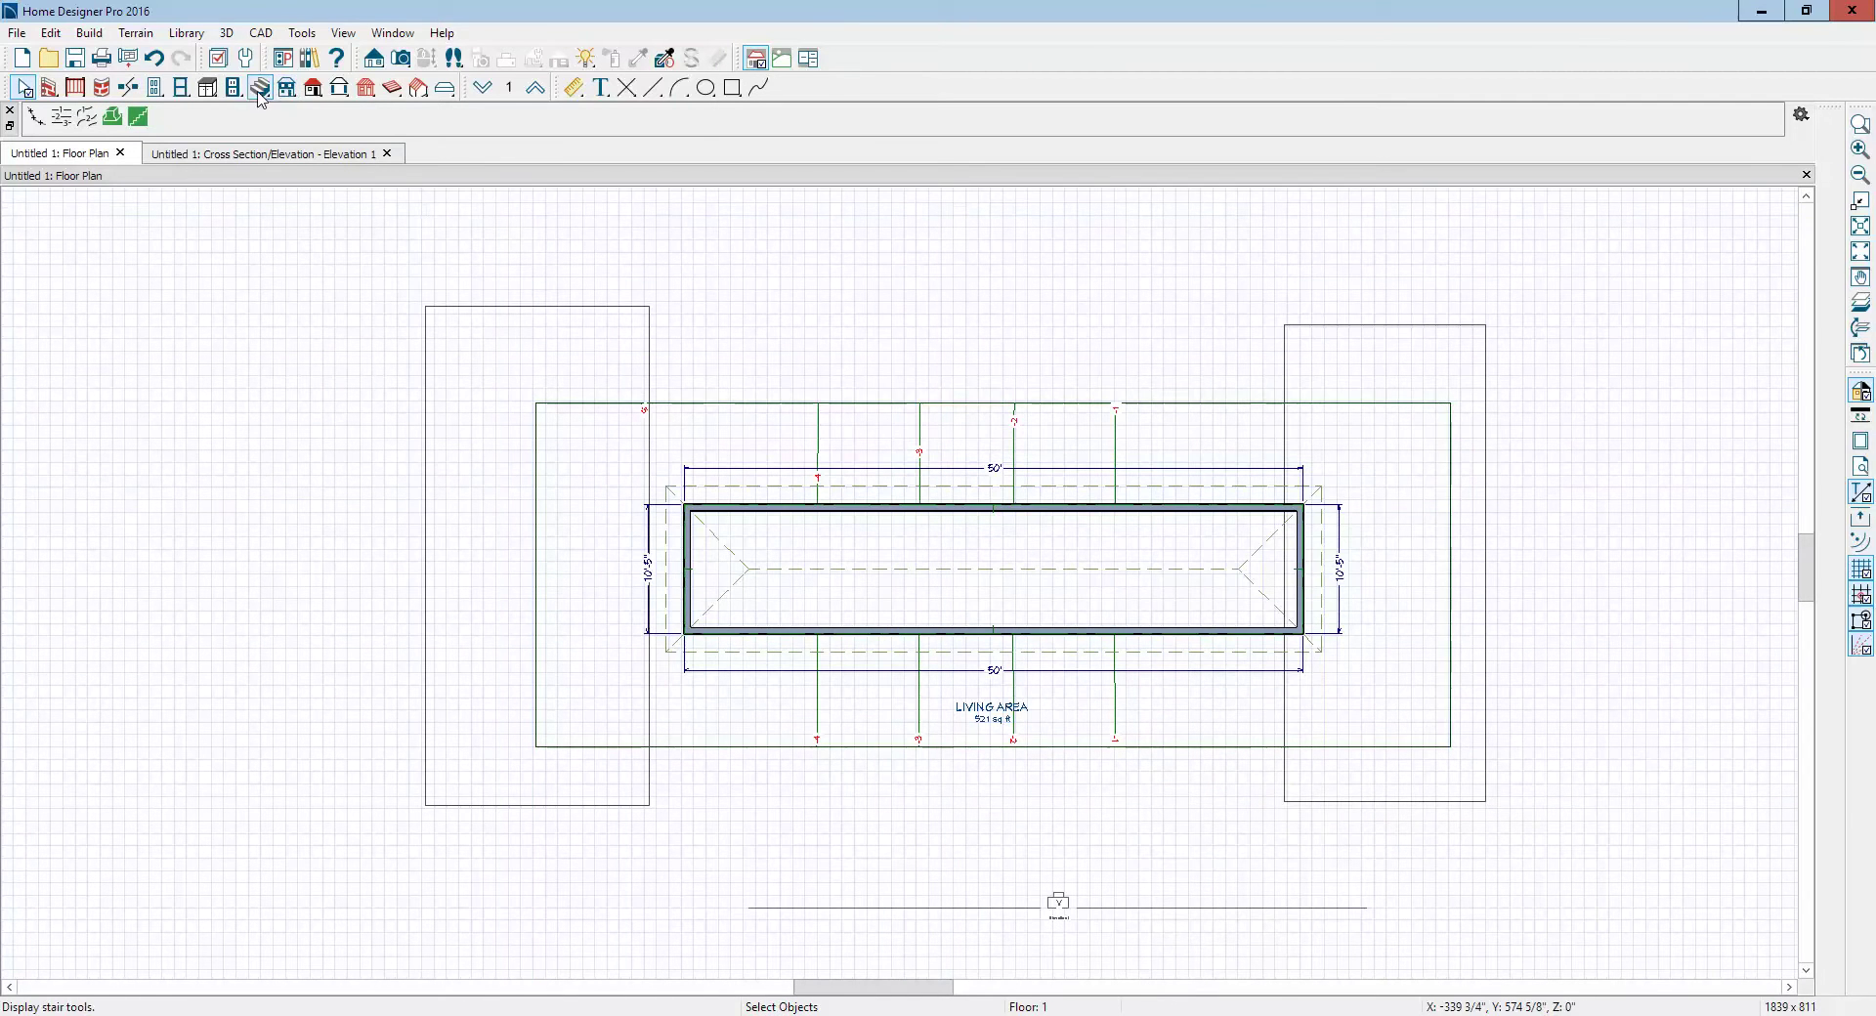
pyautogui.click(218, 58)
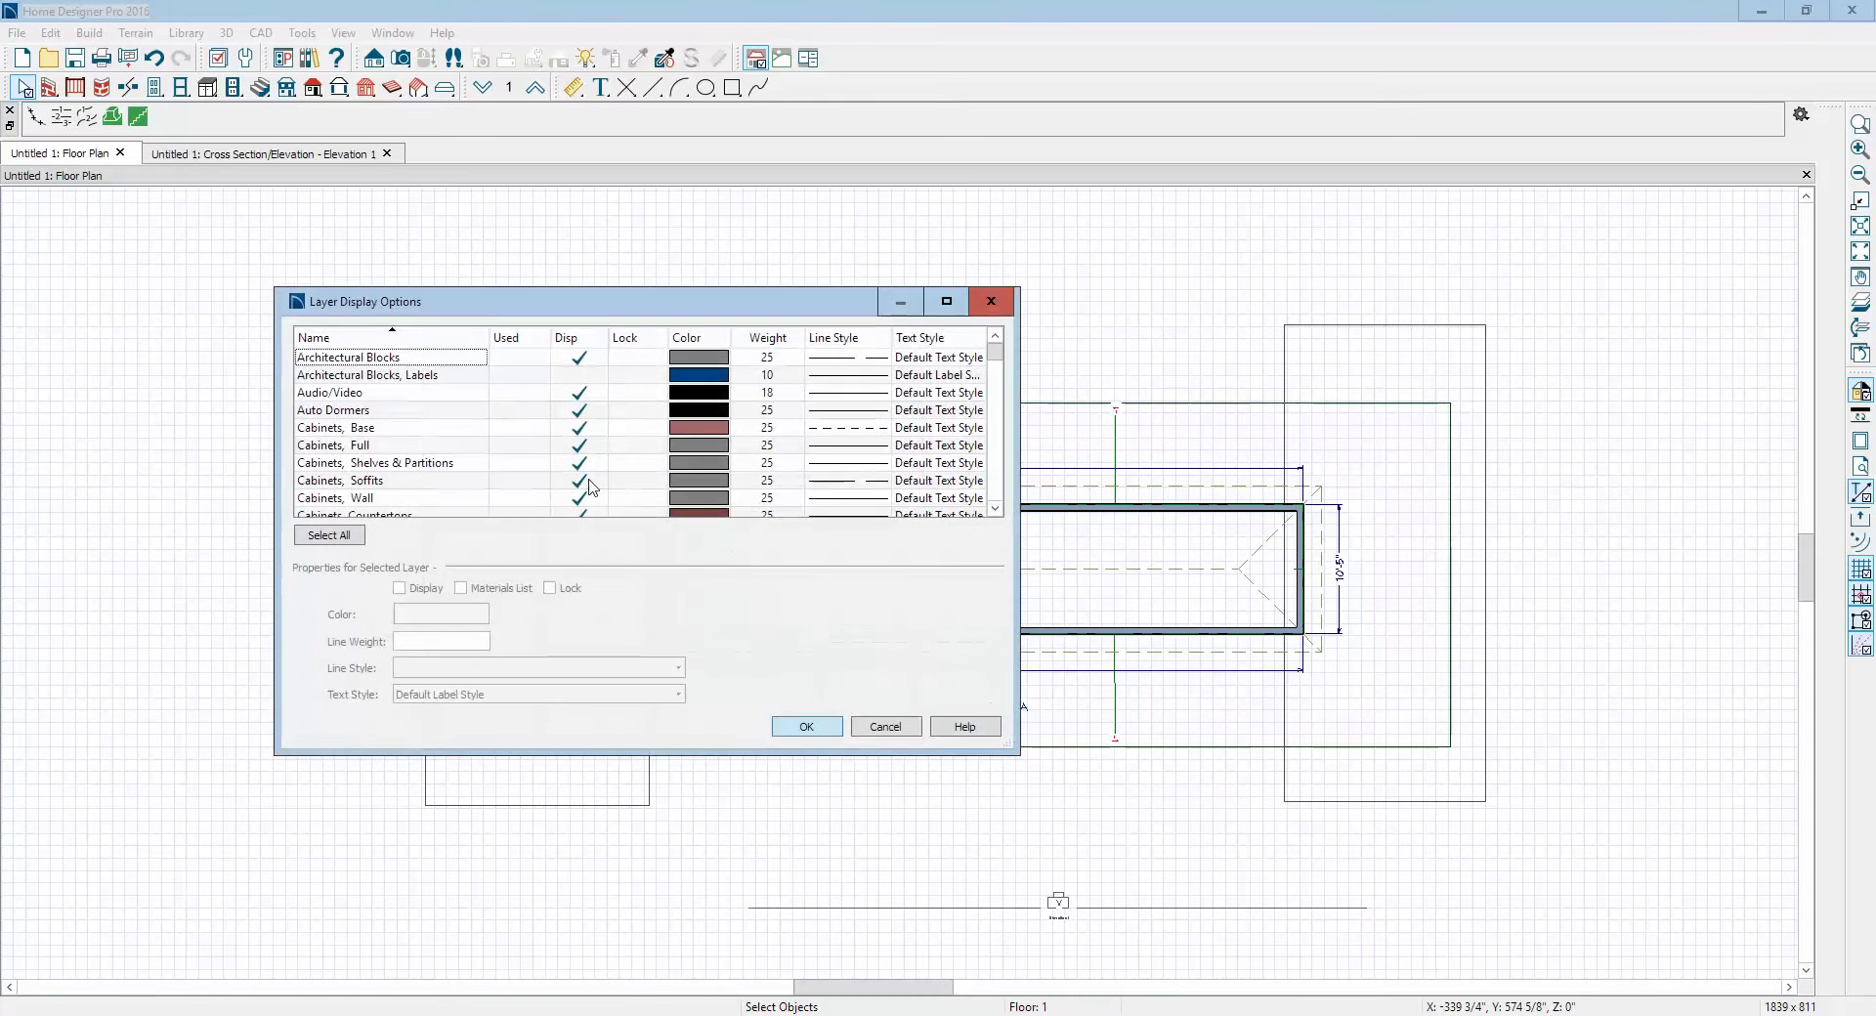
pyautogui.press('t')
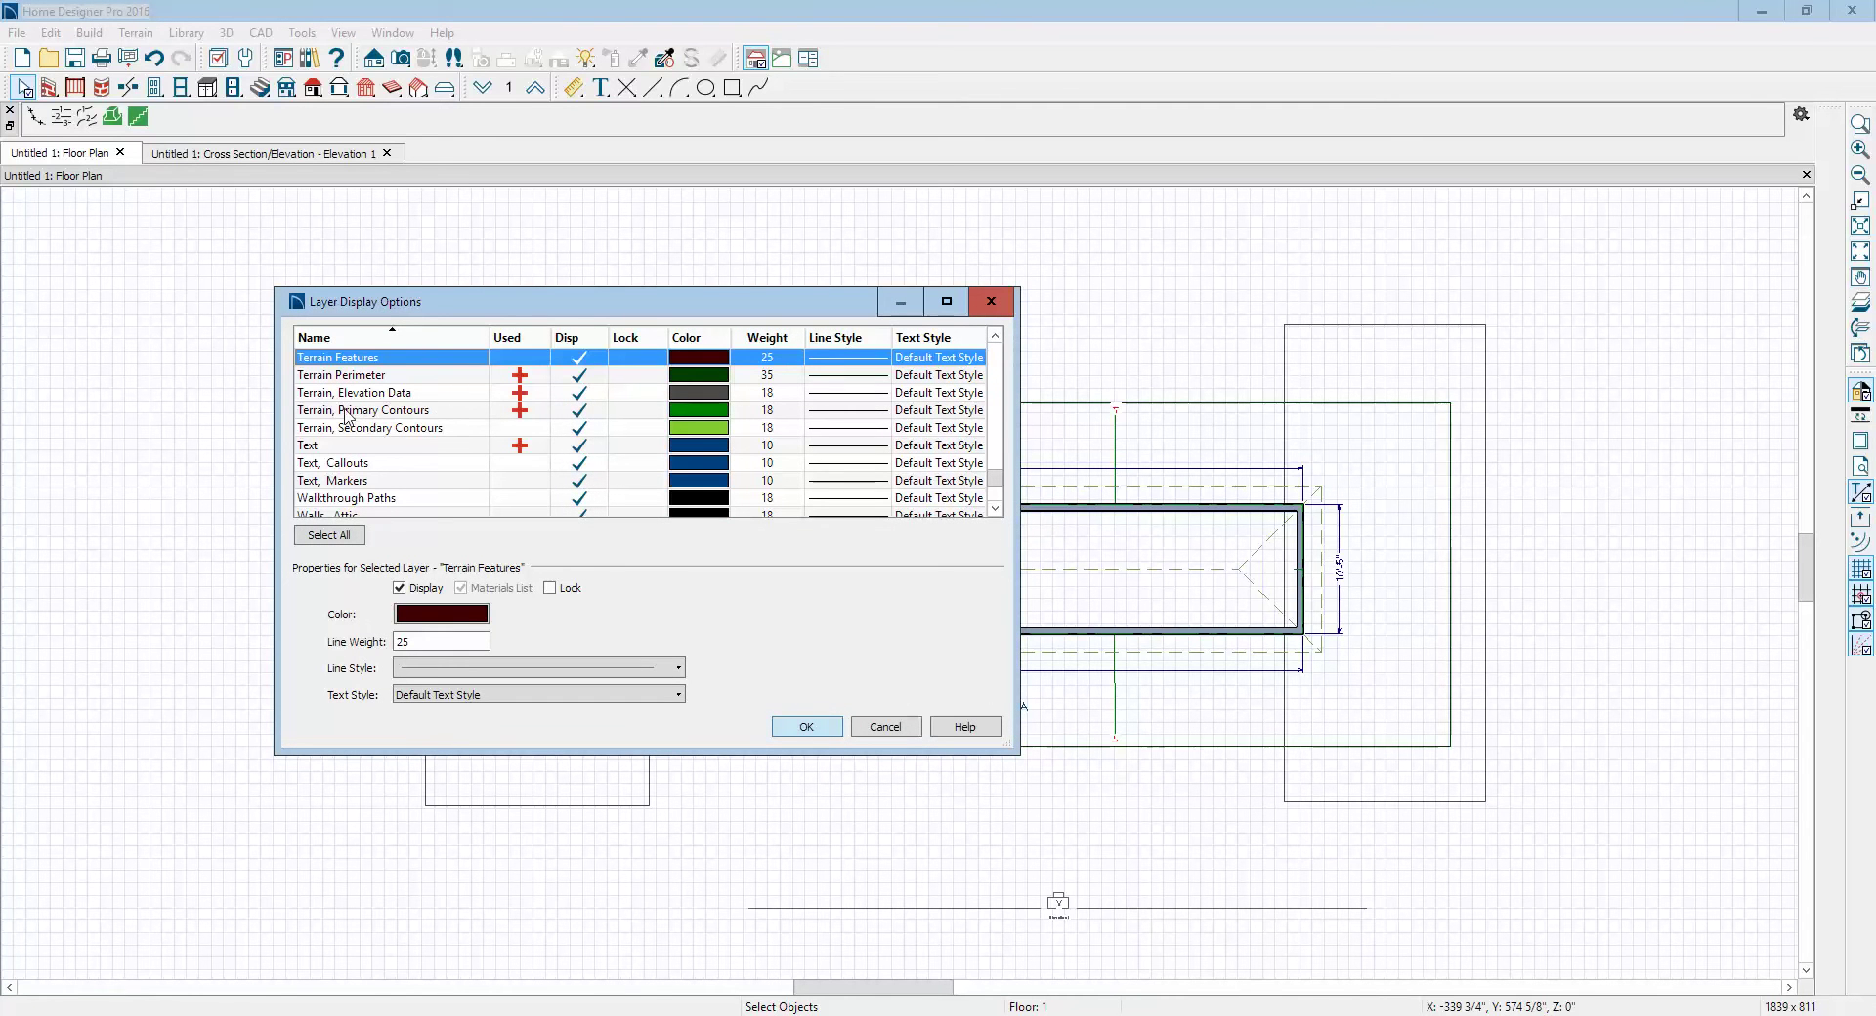
pyautogui.click(584, 410)
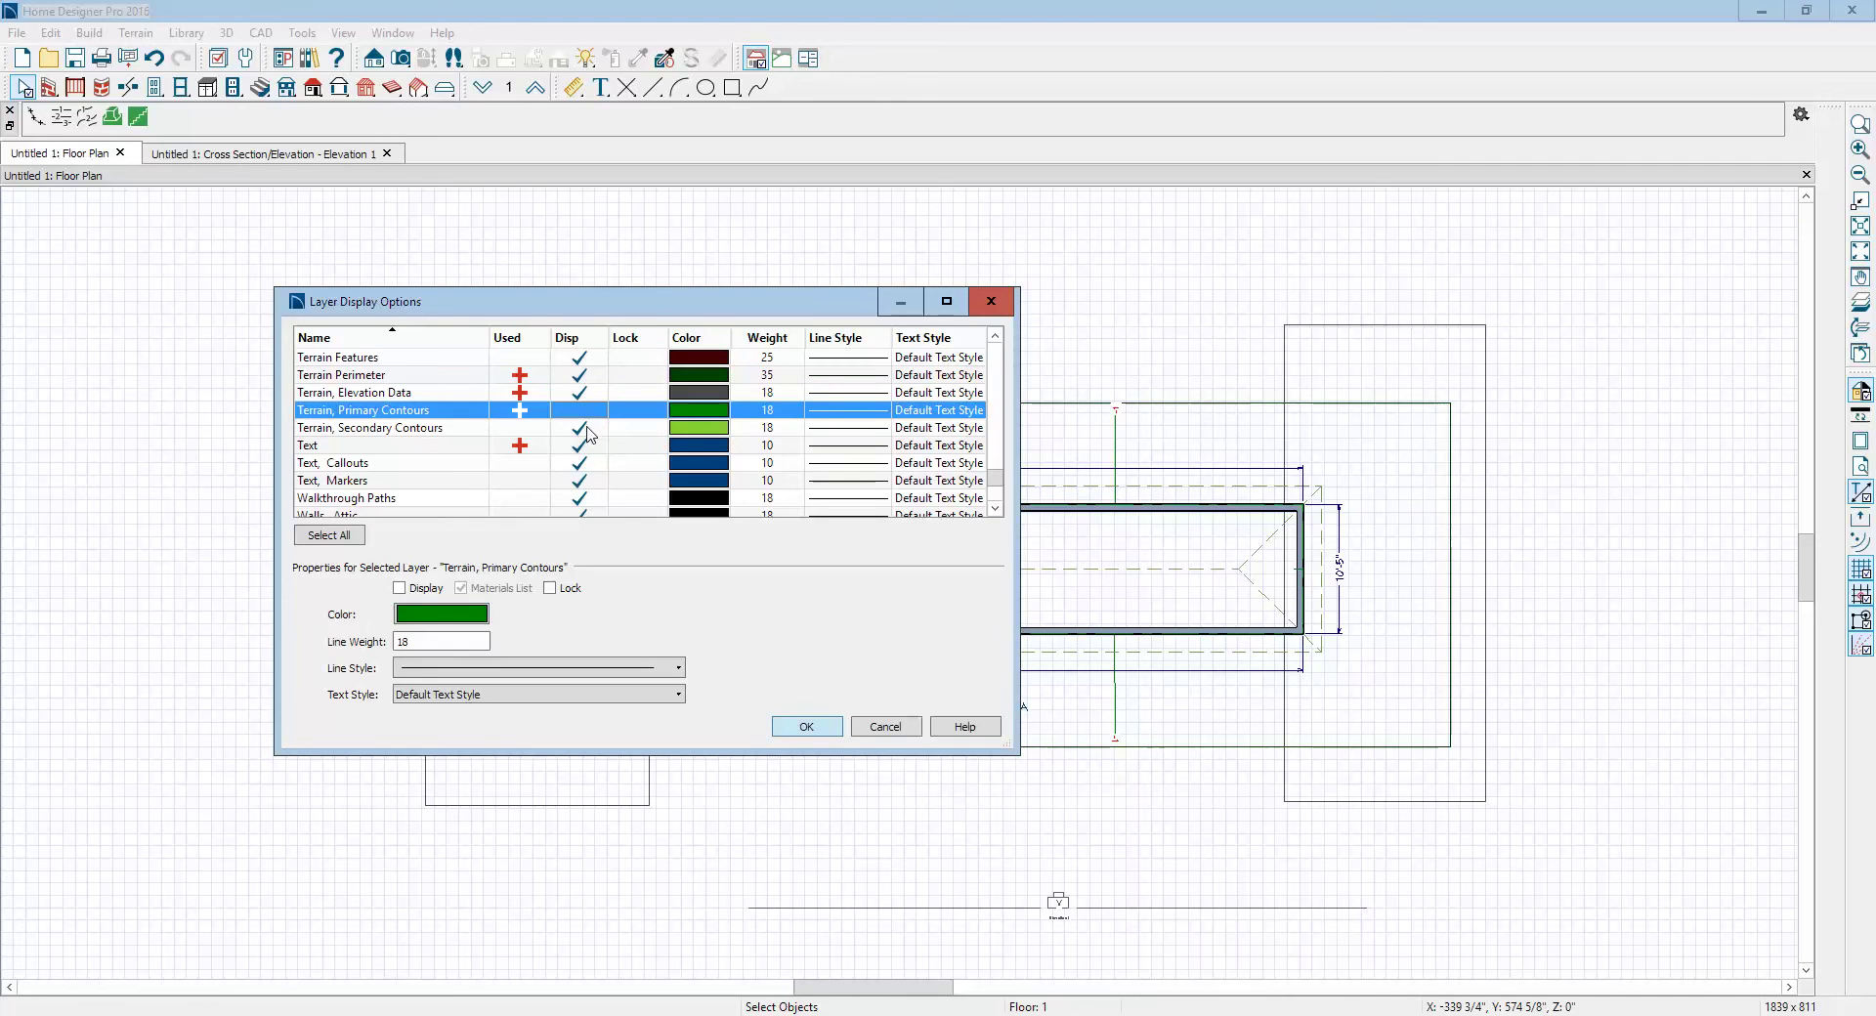
pyautogui.press('Down')
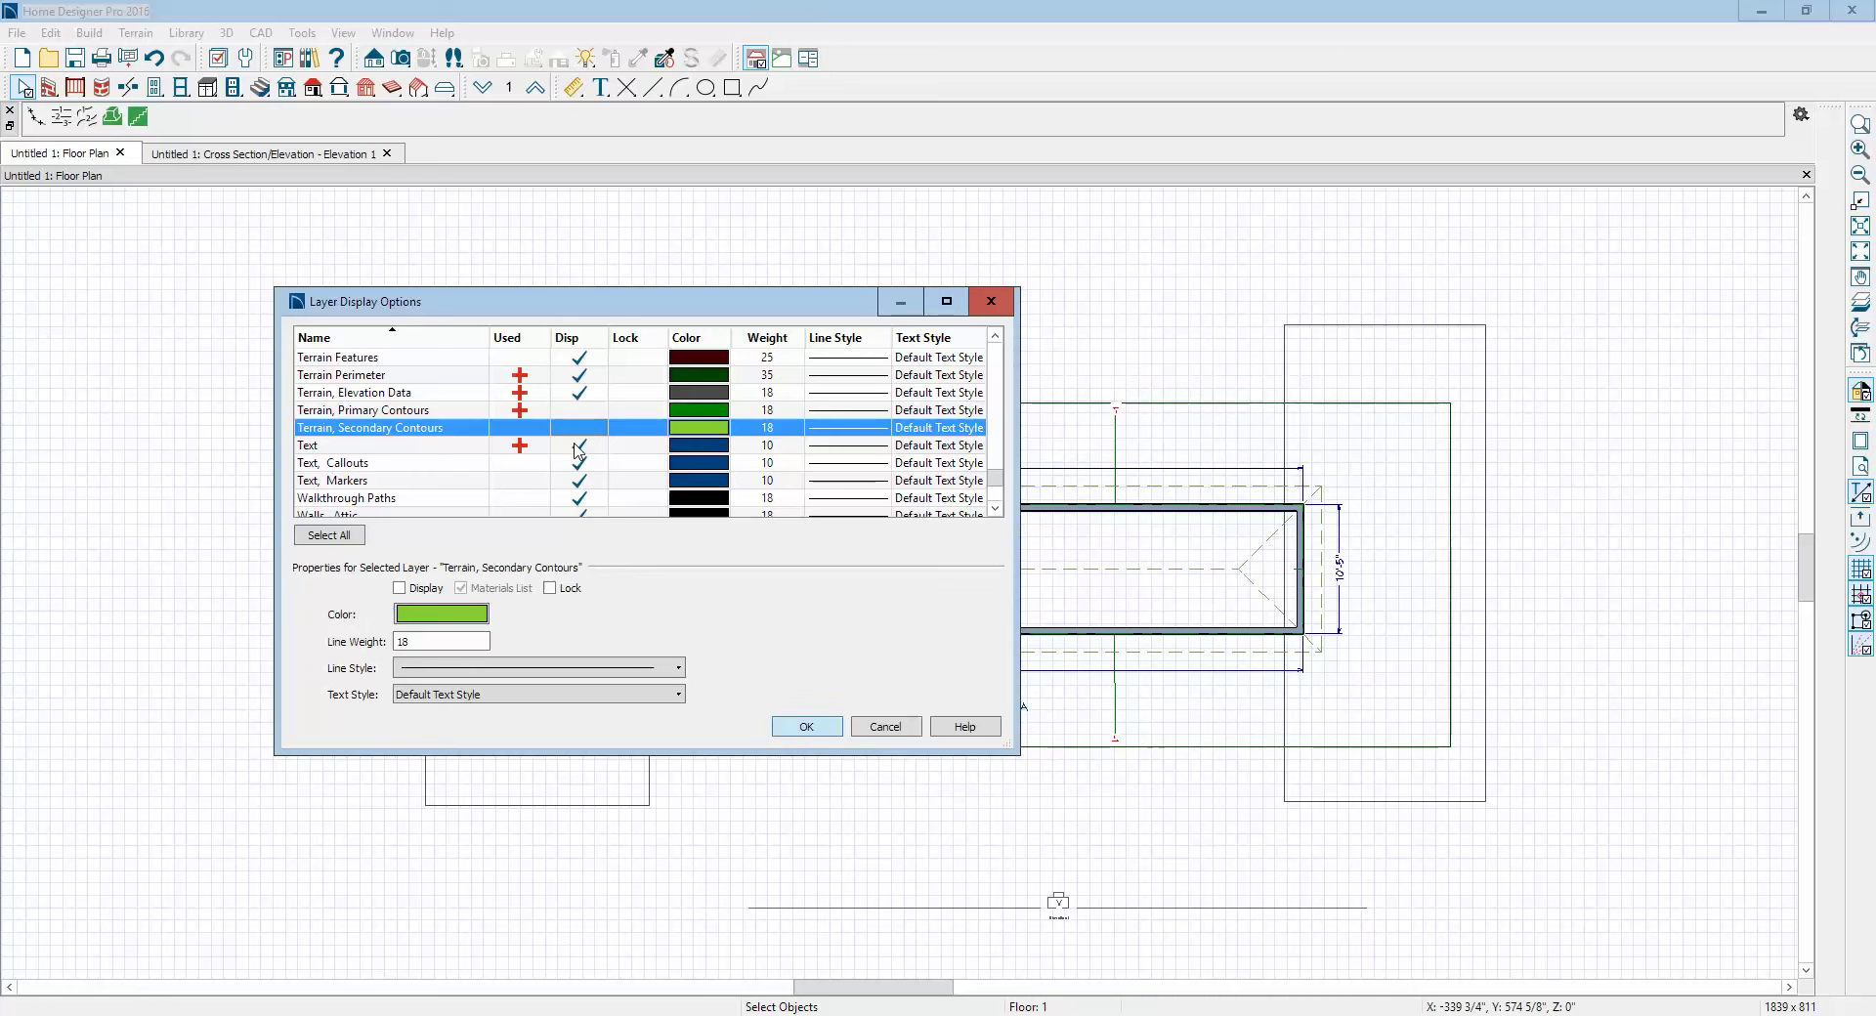
pyautogui.click(808, 728)
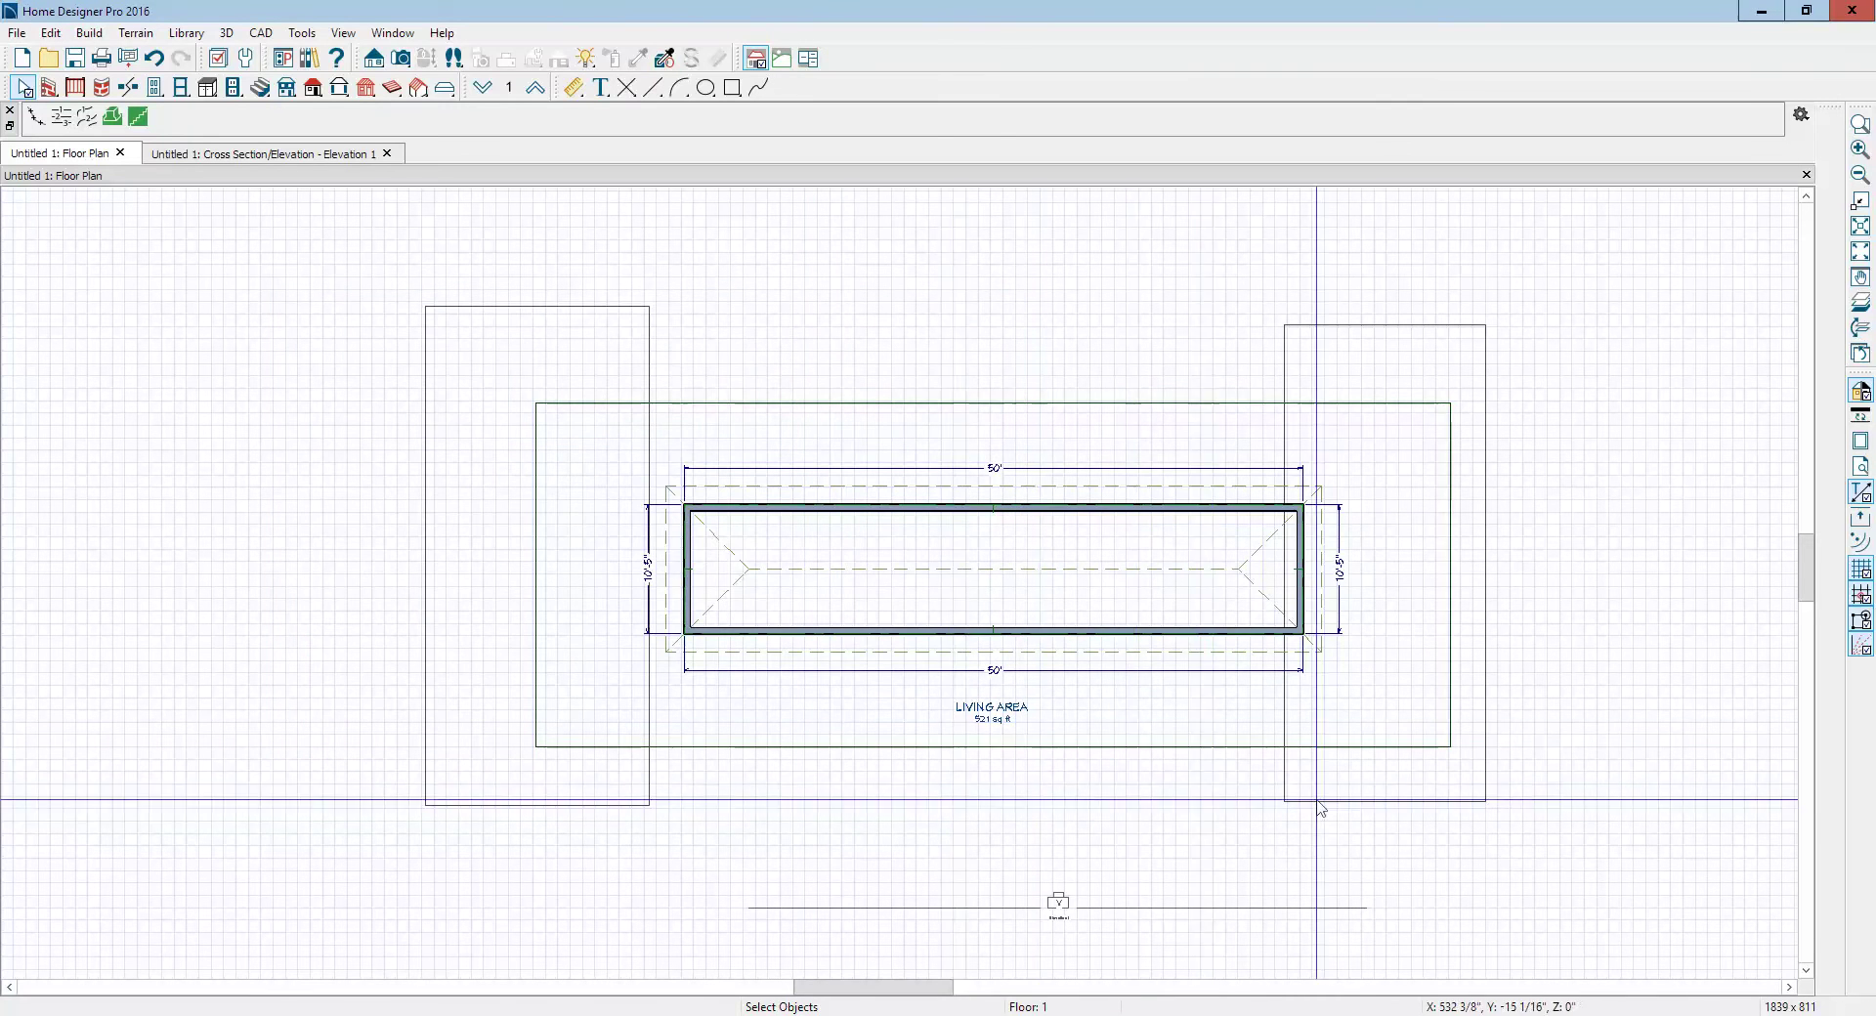
# Step: Delete the elevation regions at both ends of the house
pyautogui.click(1377, 802)
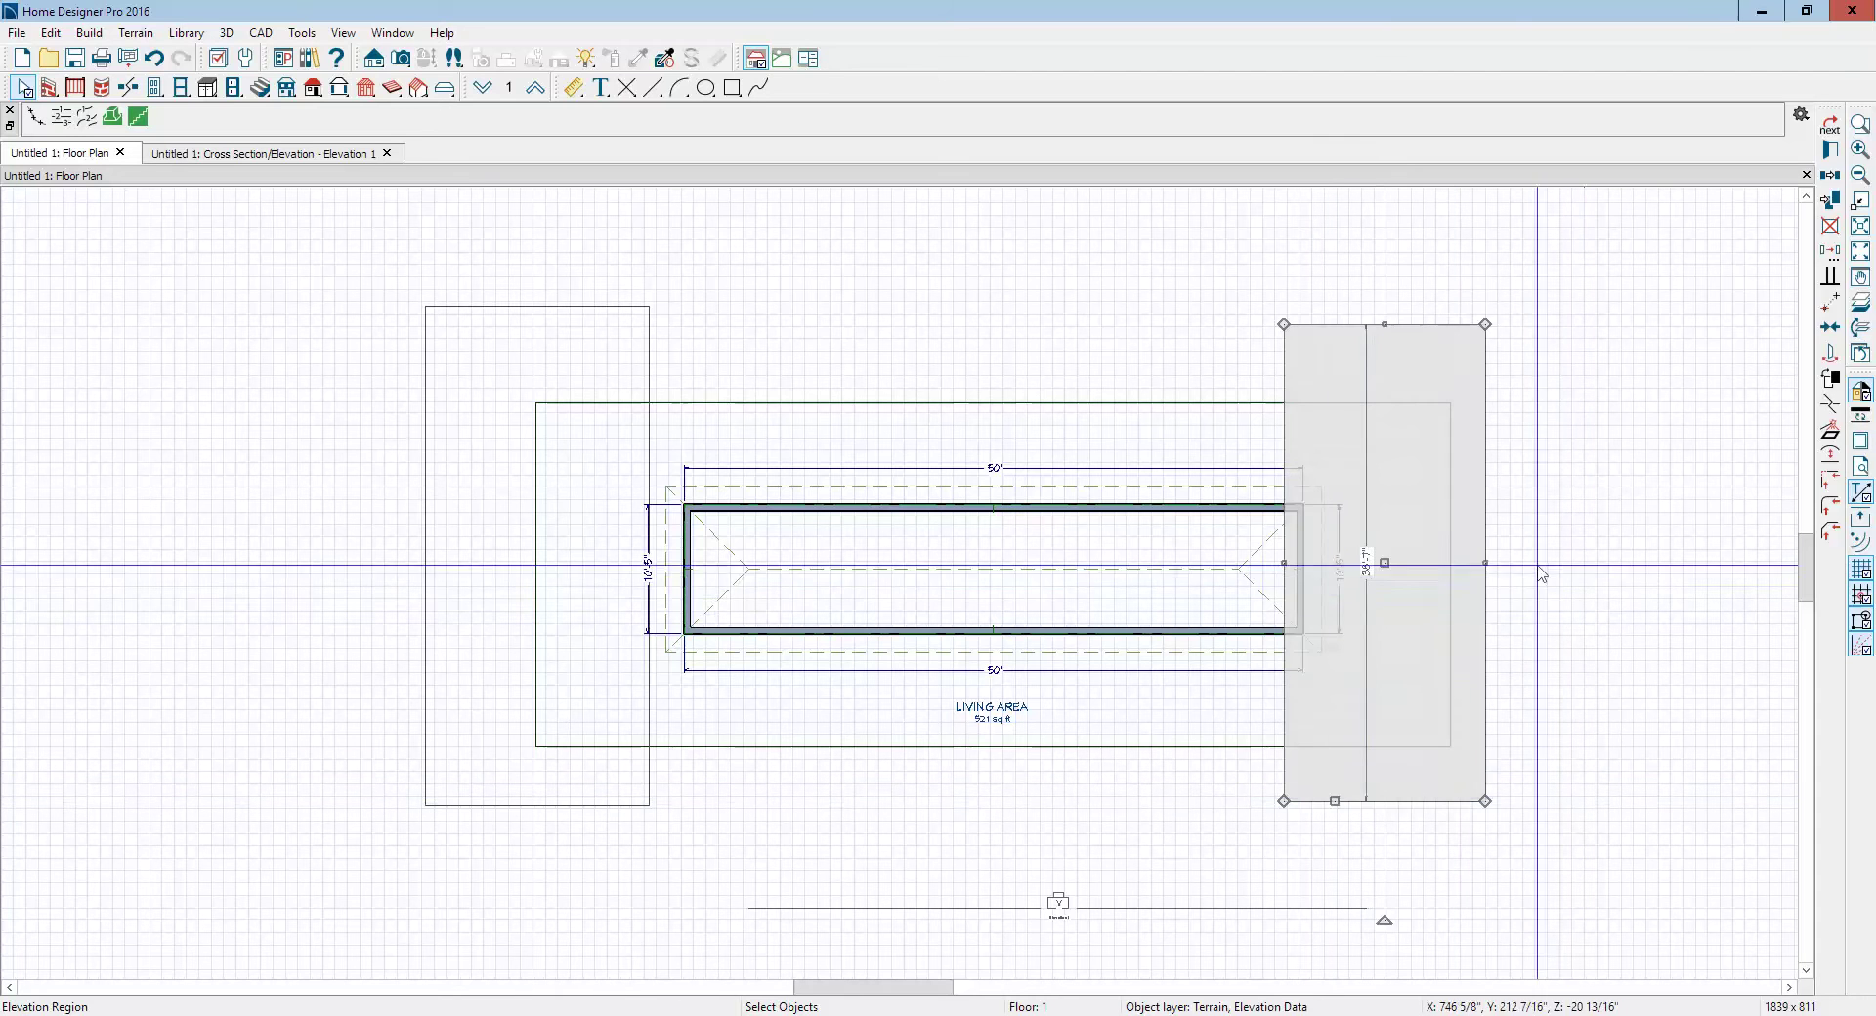
pyautogui.press('Delete')
pyautogui.click(617, 335)
pyautogui.press('Delete')
# Step: Draw vertical elevation lines across the house's right and left ends
pyautogui.click(140, 34)
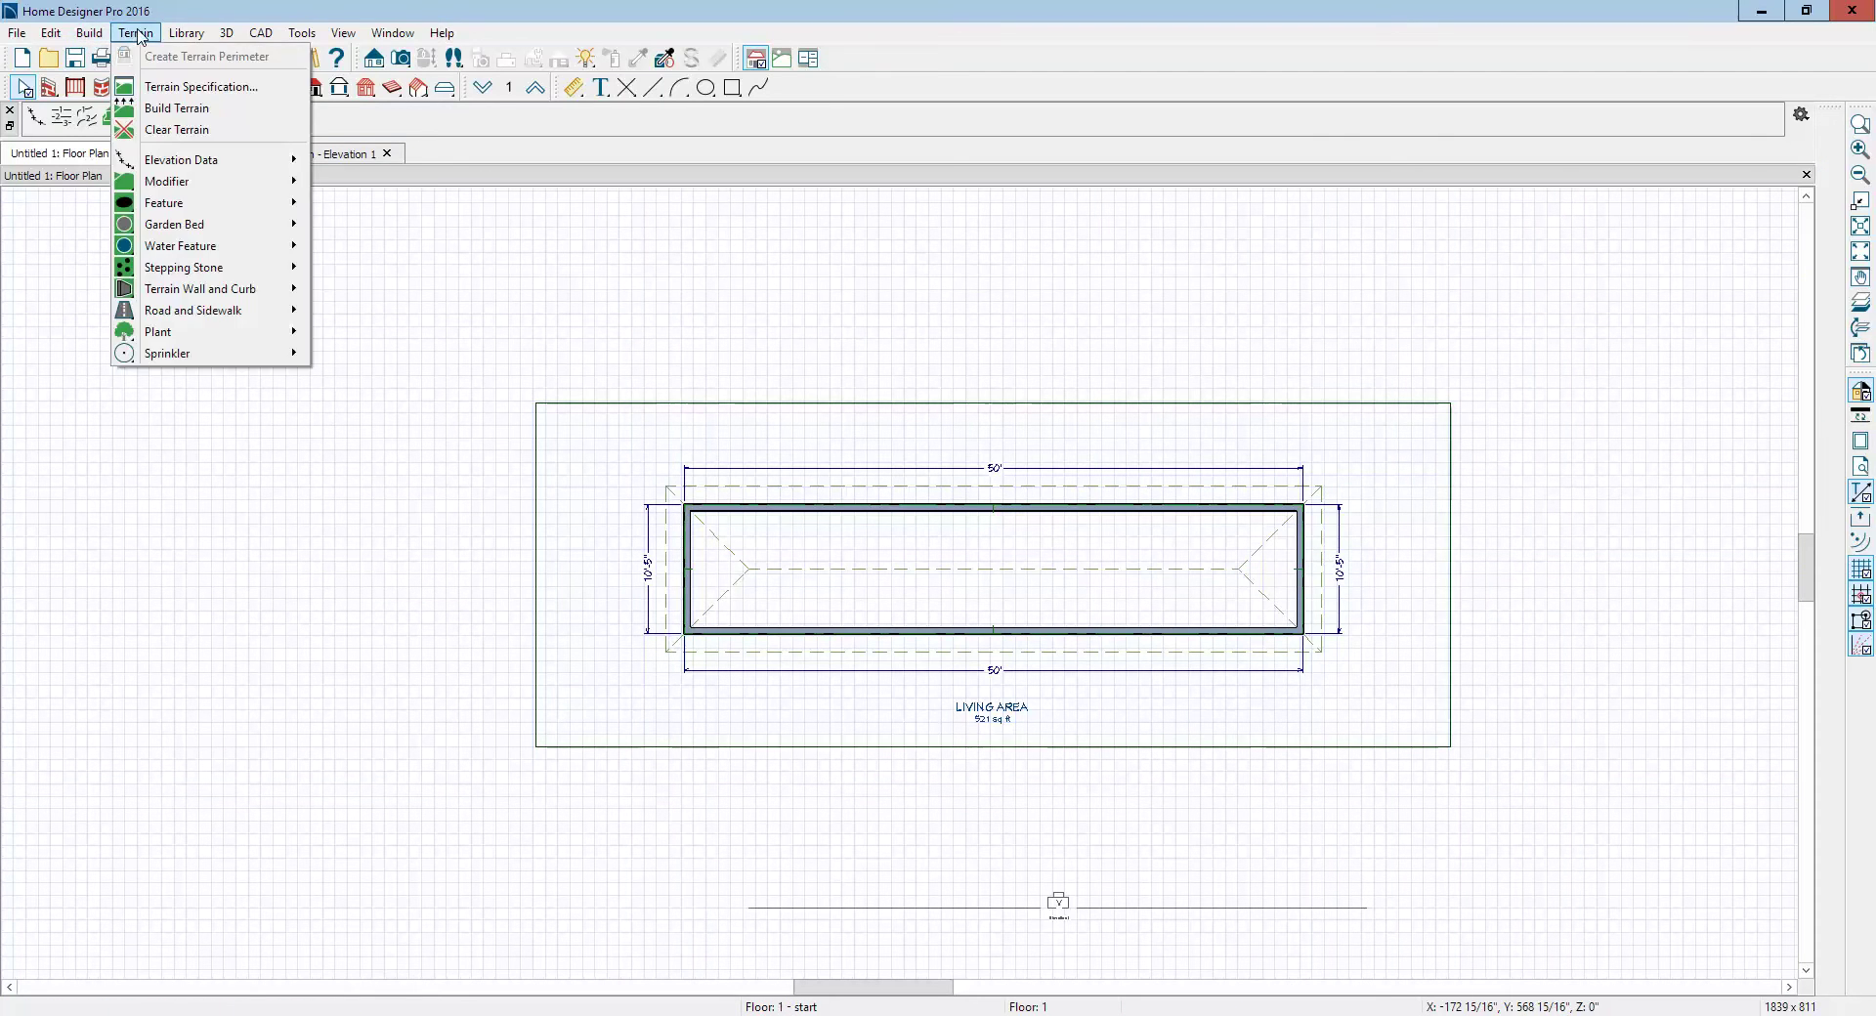
pyautogui.moveTo(182, 167)
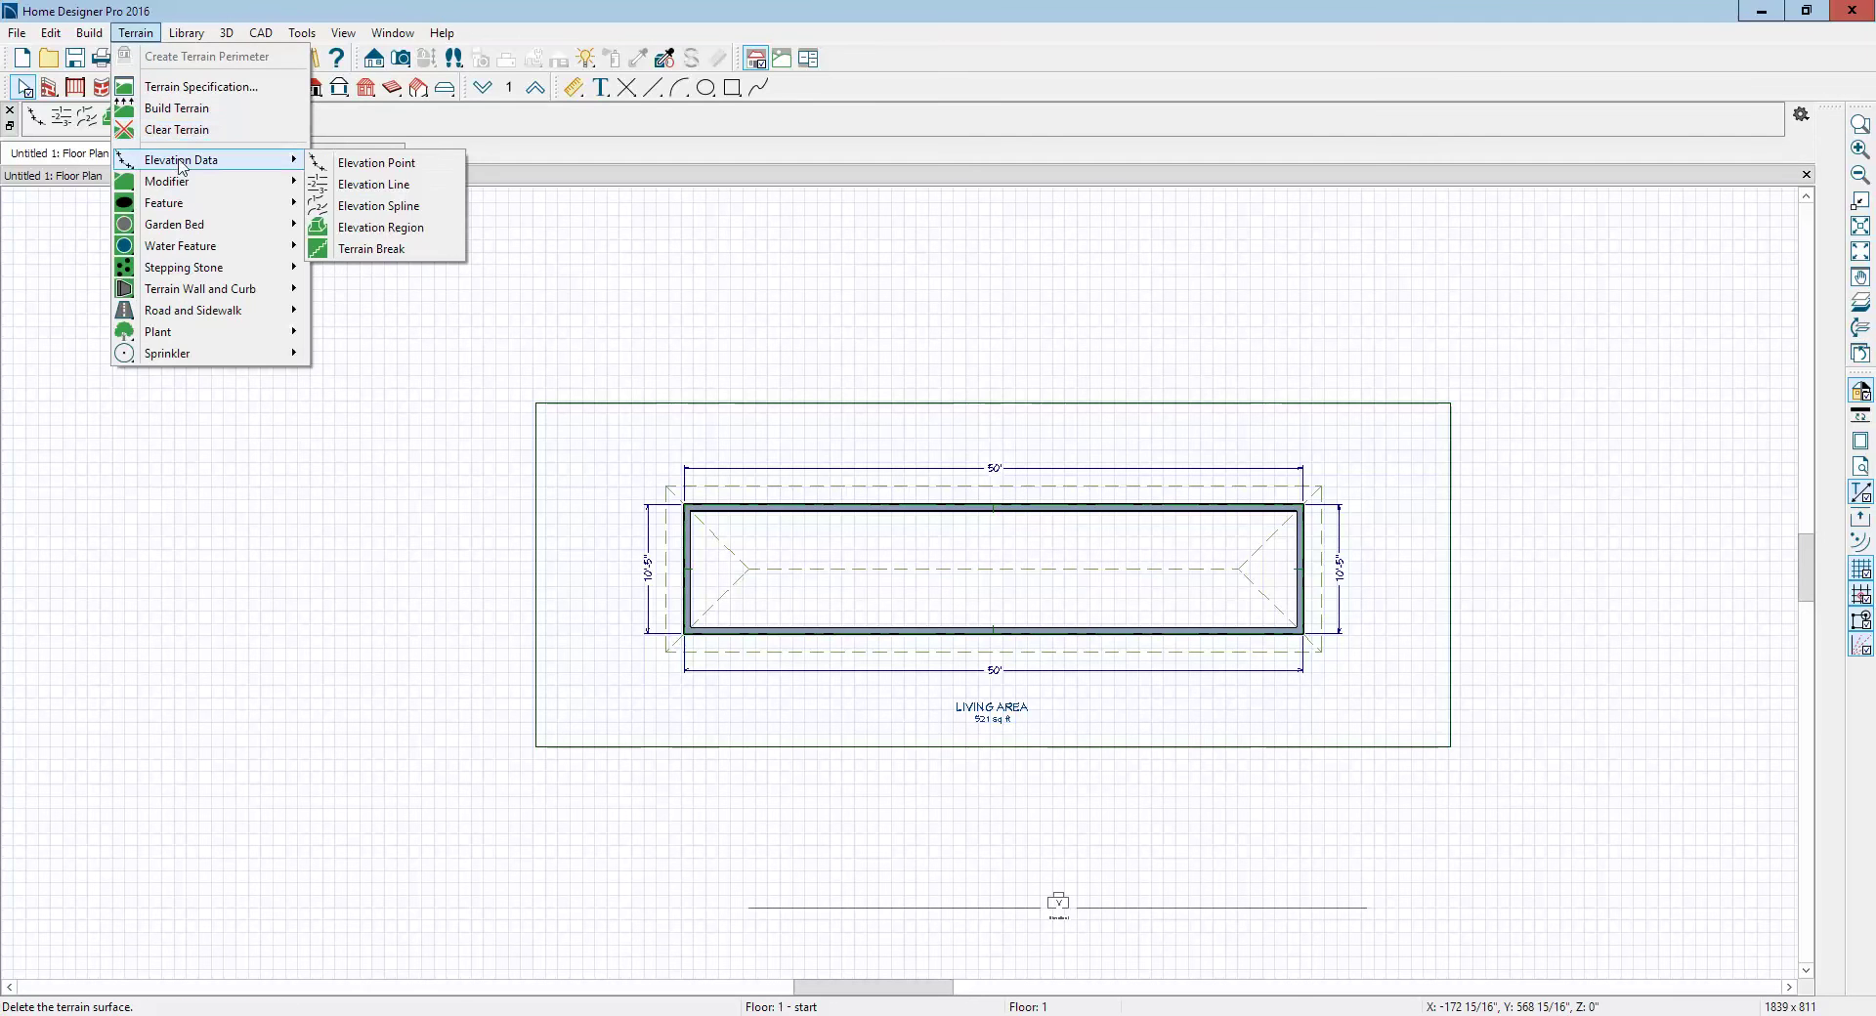
pyautogui.click(371, 185)
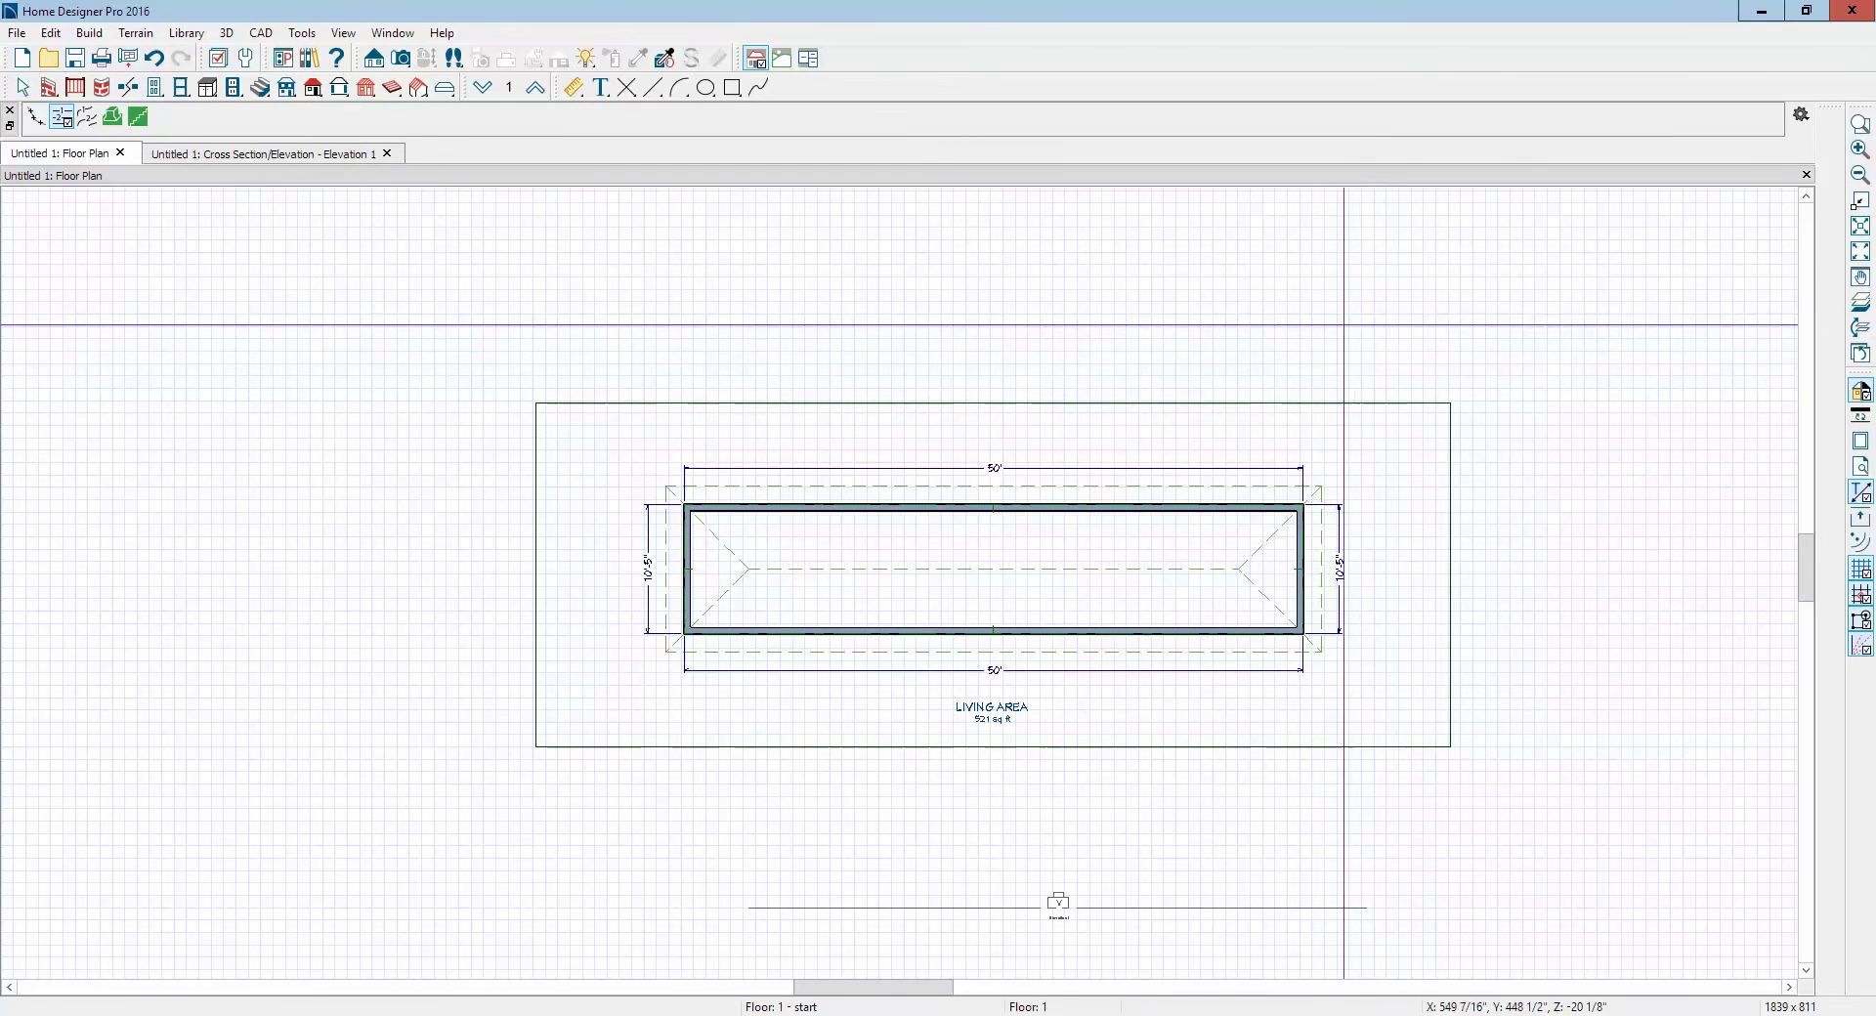
pyautogui.click(1325, 309)
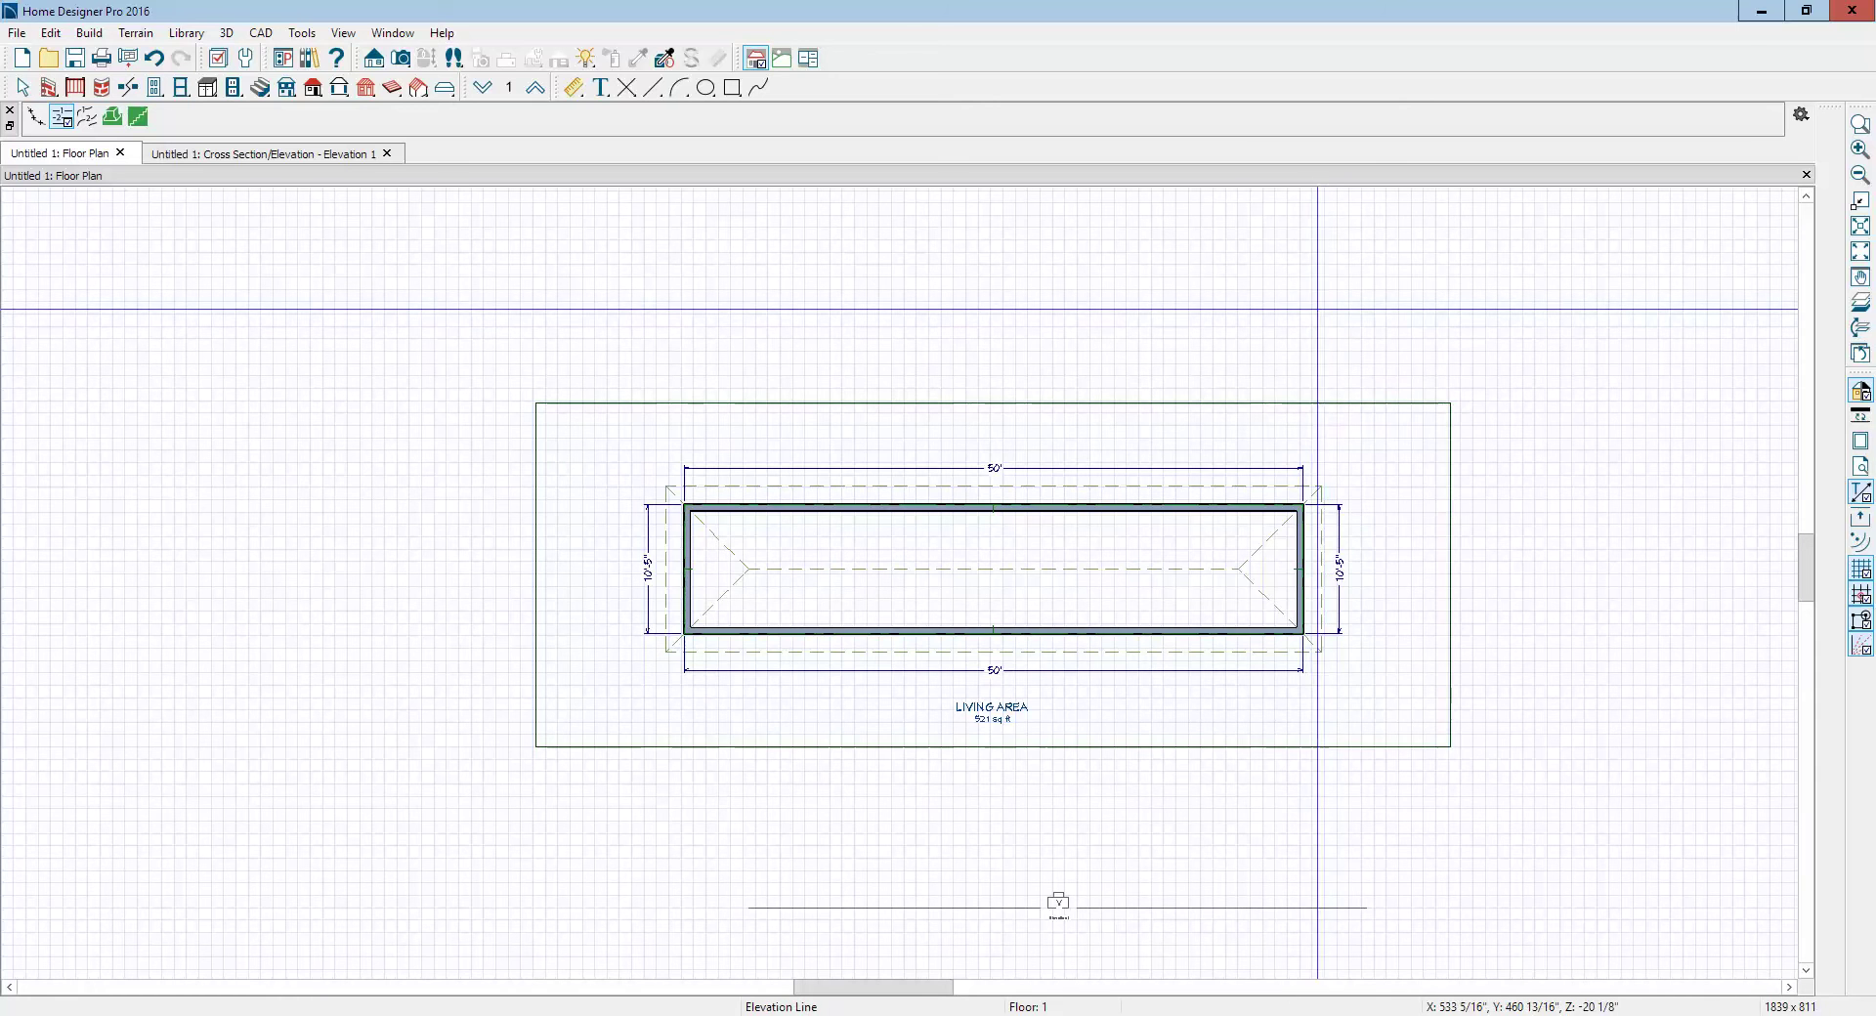
pyautogui.click(1325, 848)
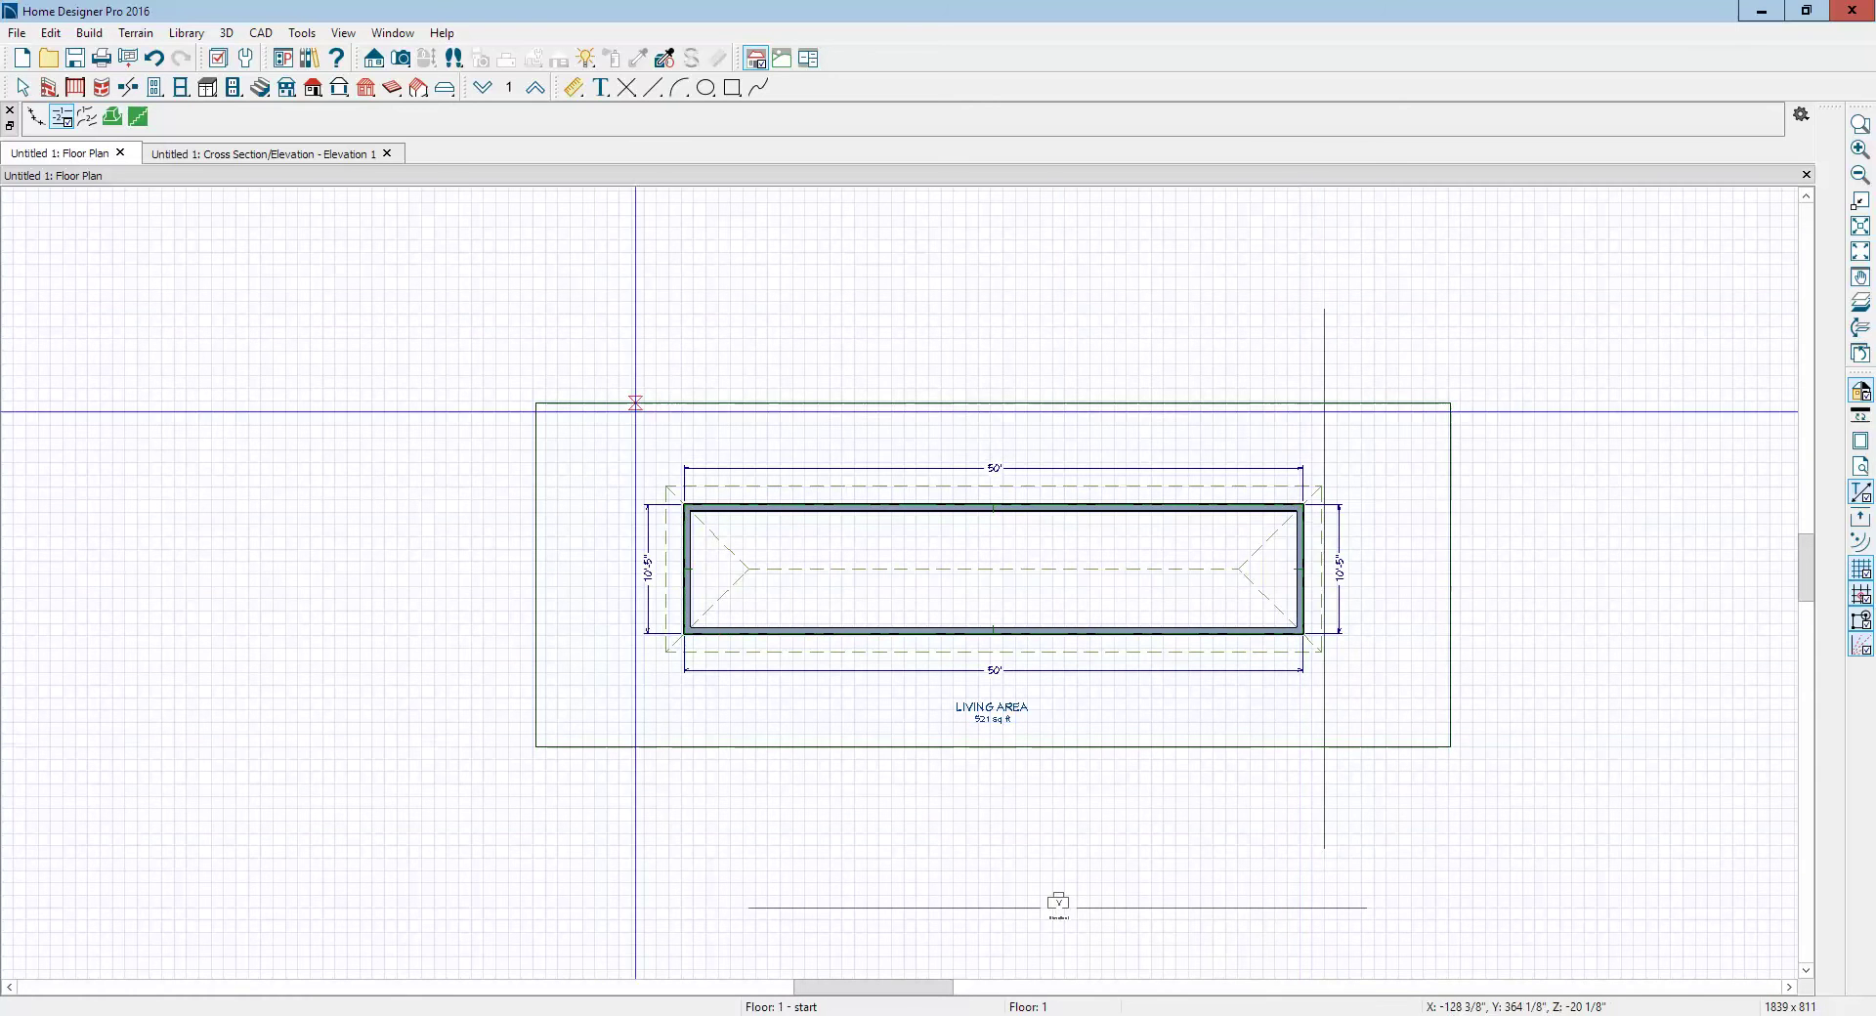
pyautogui.click(693, 314)
pyautogui.click(693, 821)
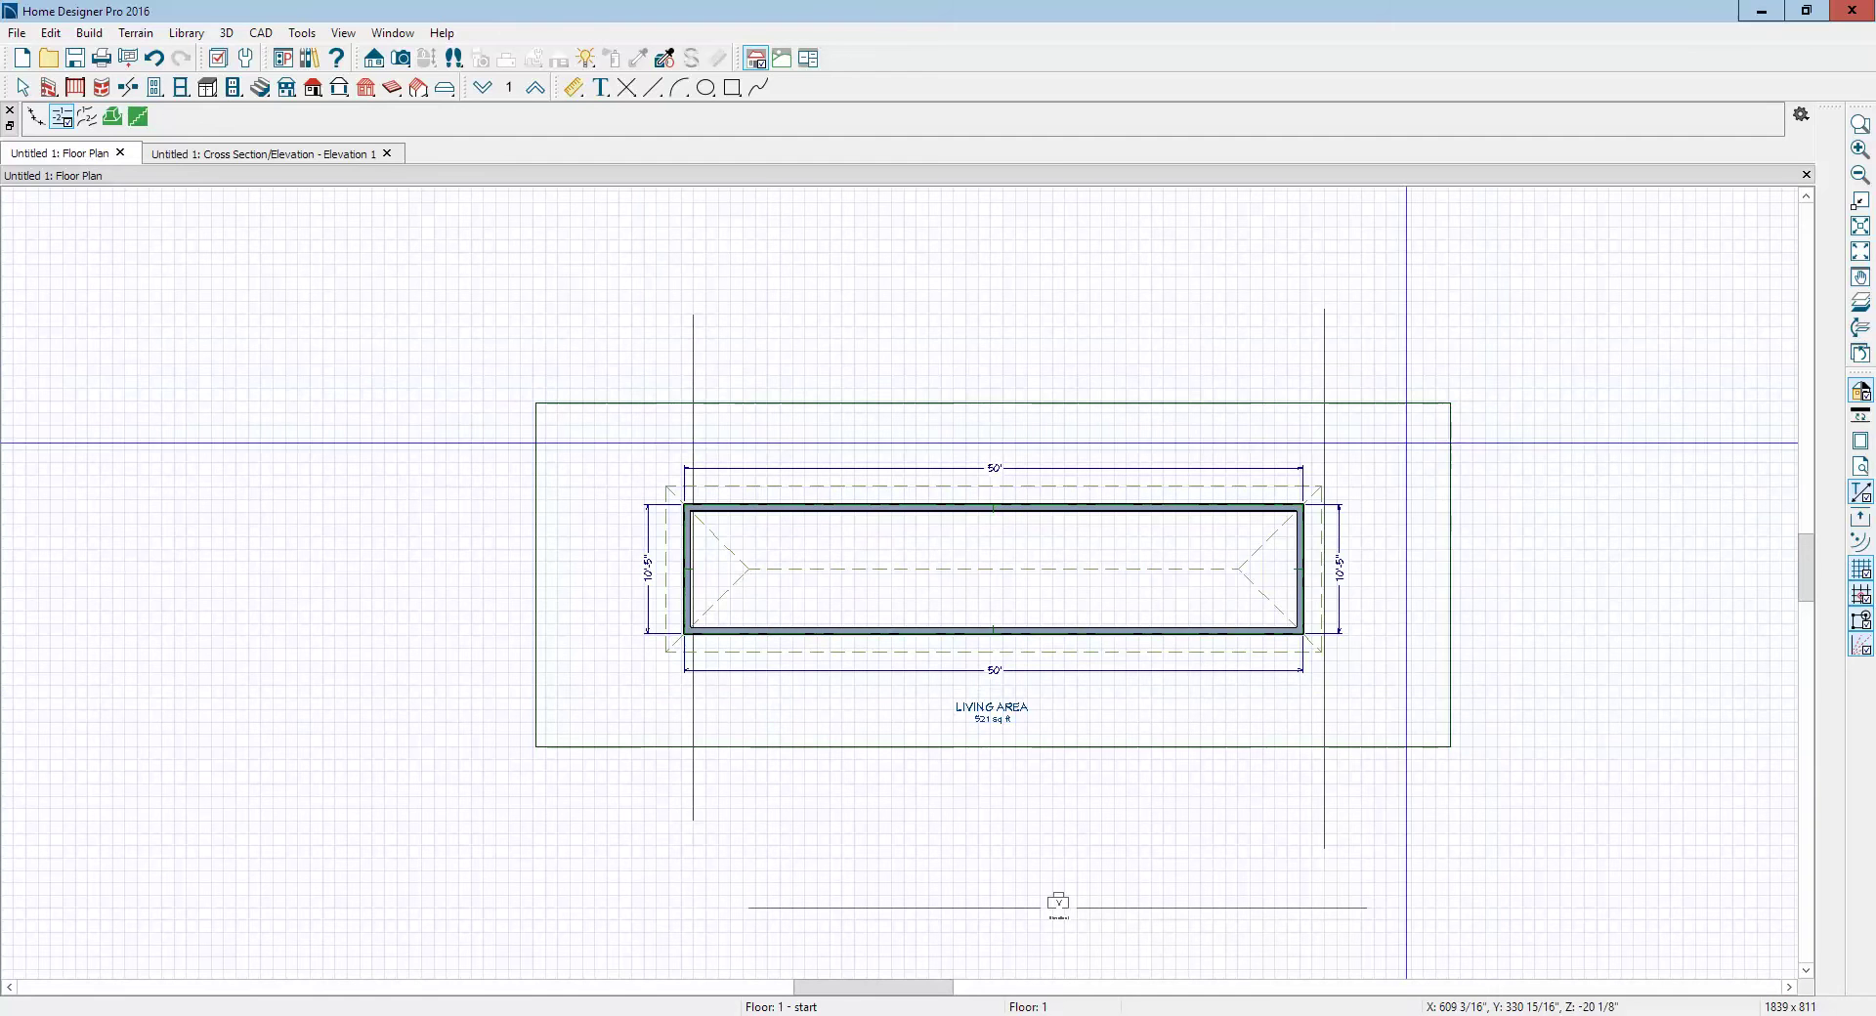
# Step: Set the left elevation line to -7, leaving the right line unchanged
pyautogui.rightClick(1324, 388)
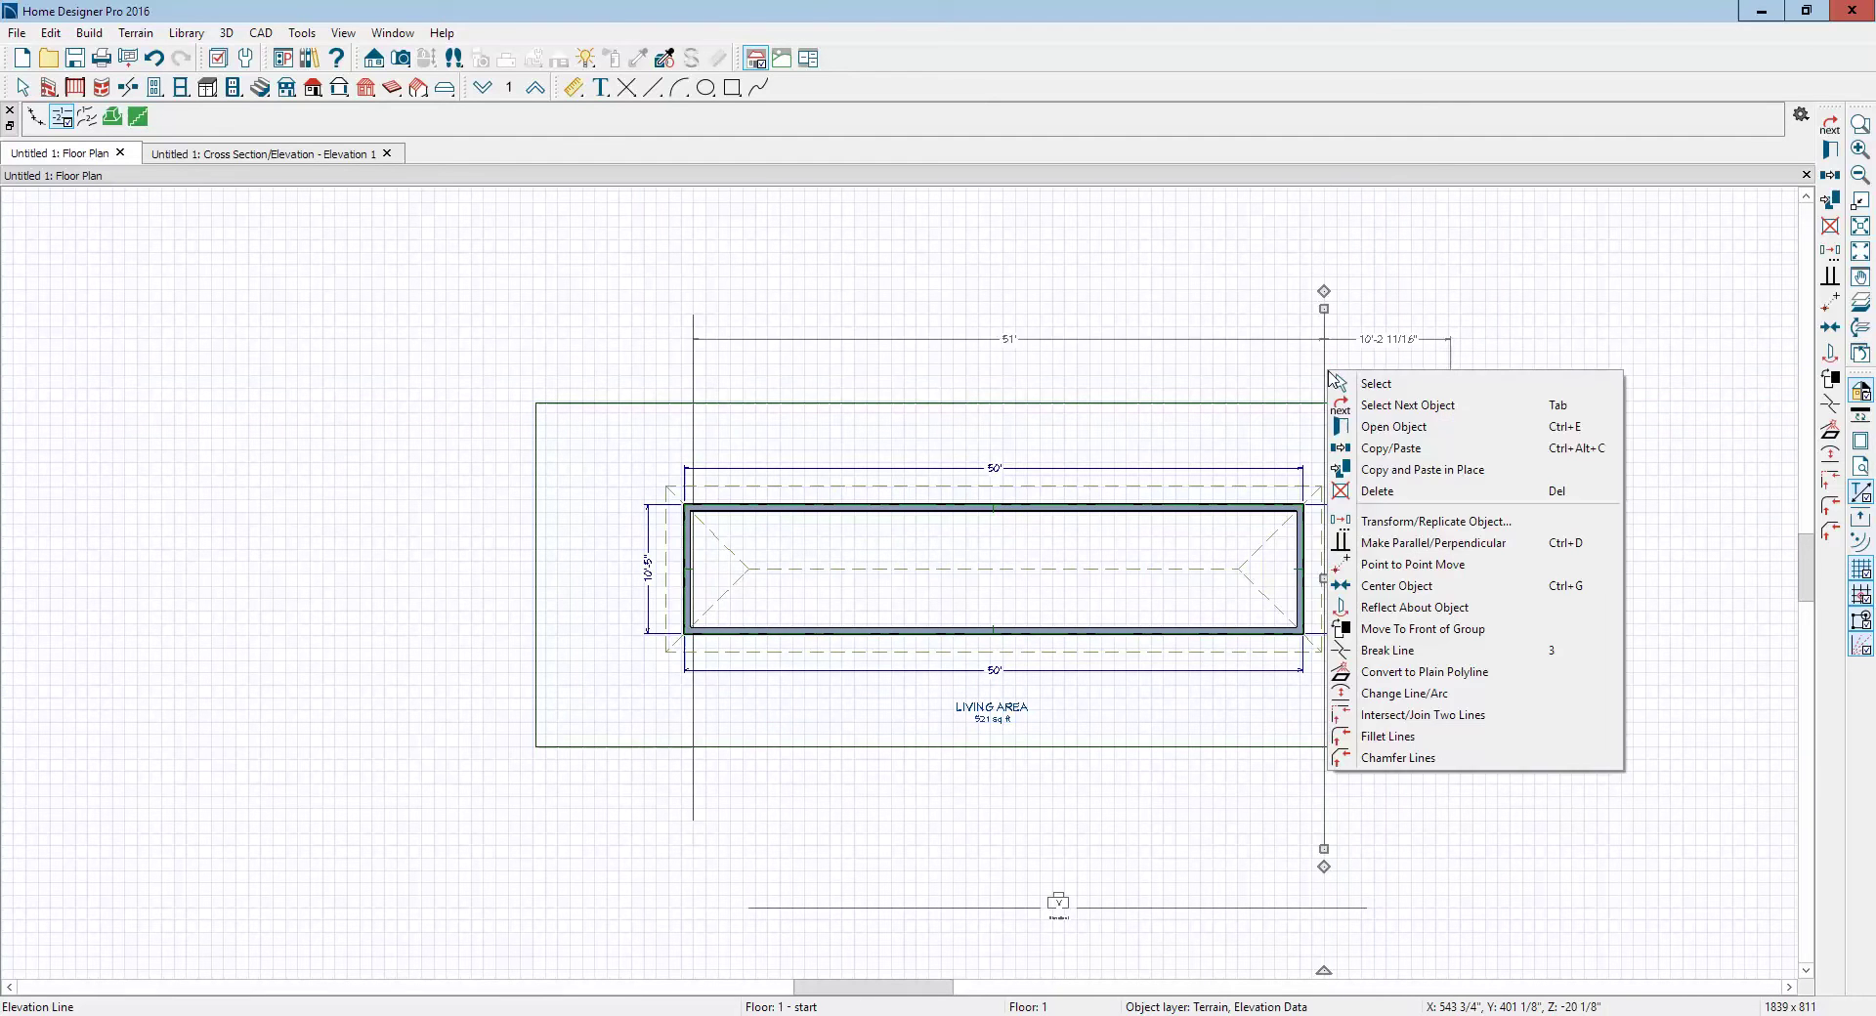
pyautogui.click(1386, 428)
pyautogui.click(1065, 723)
pyautogui.rightClick(698, 376)
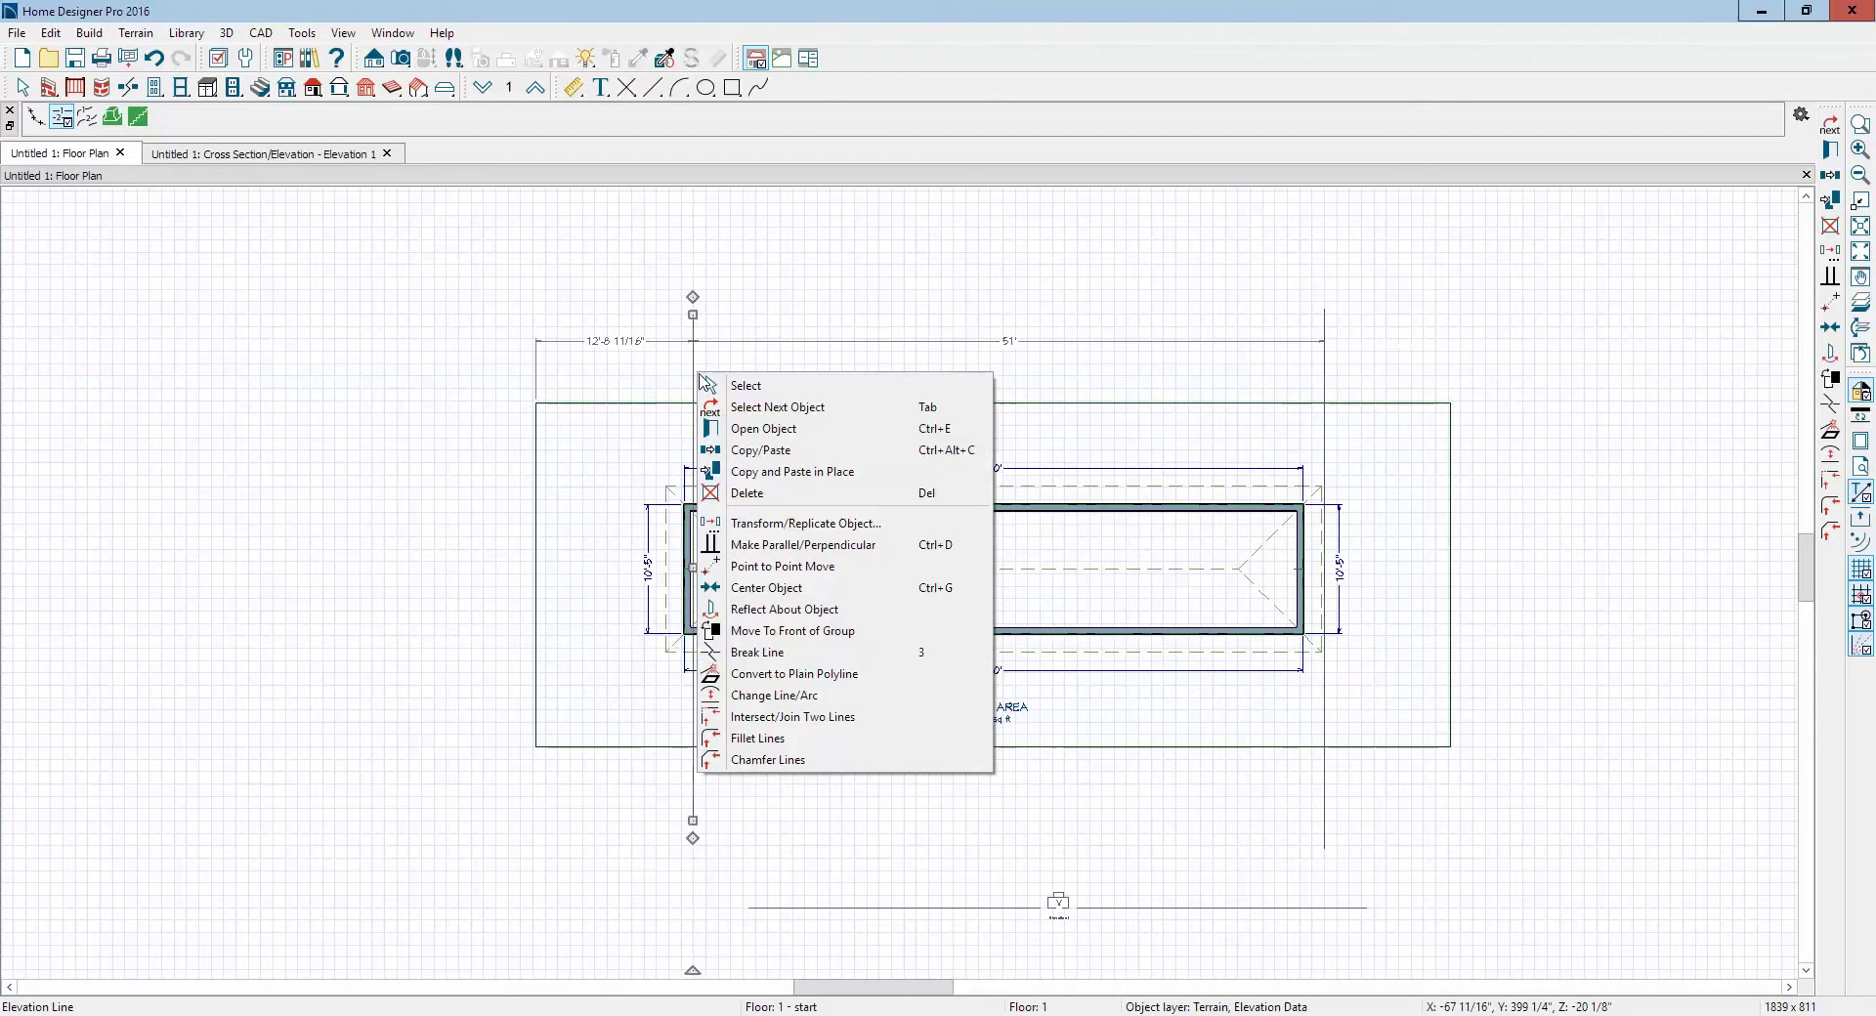
pyautogui.click(767, 429)
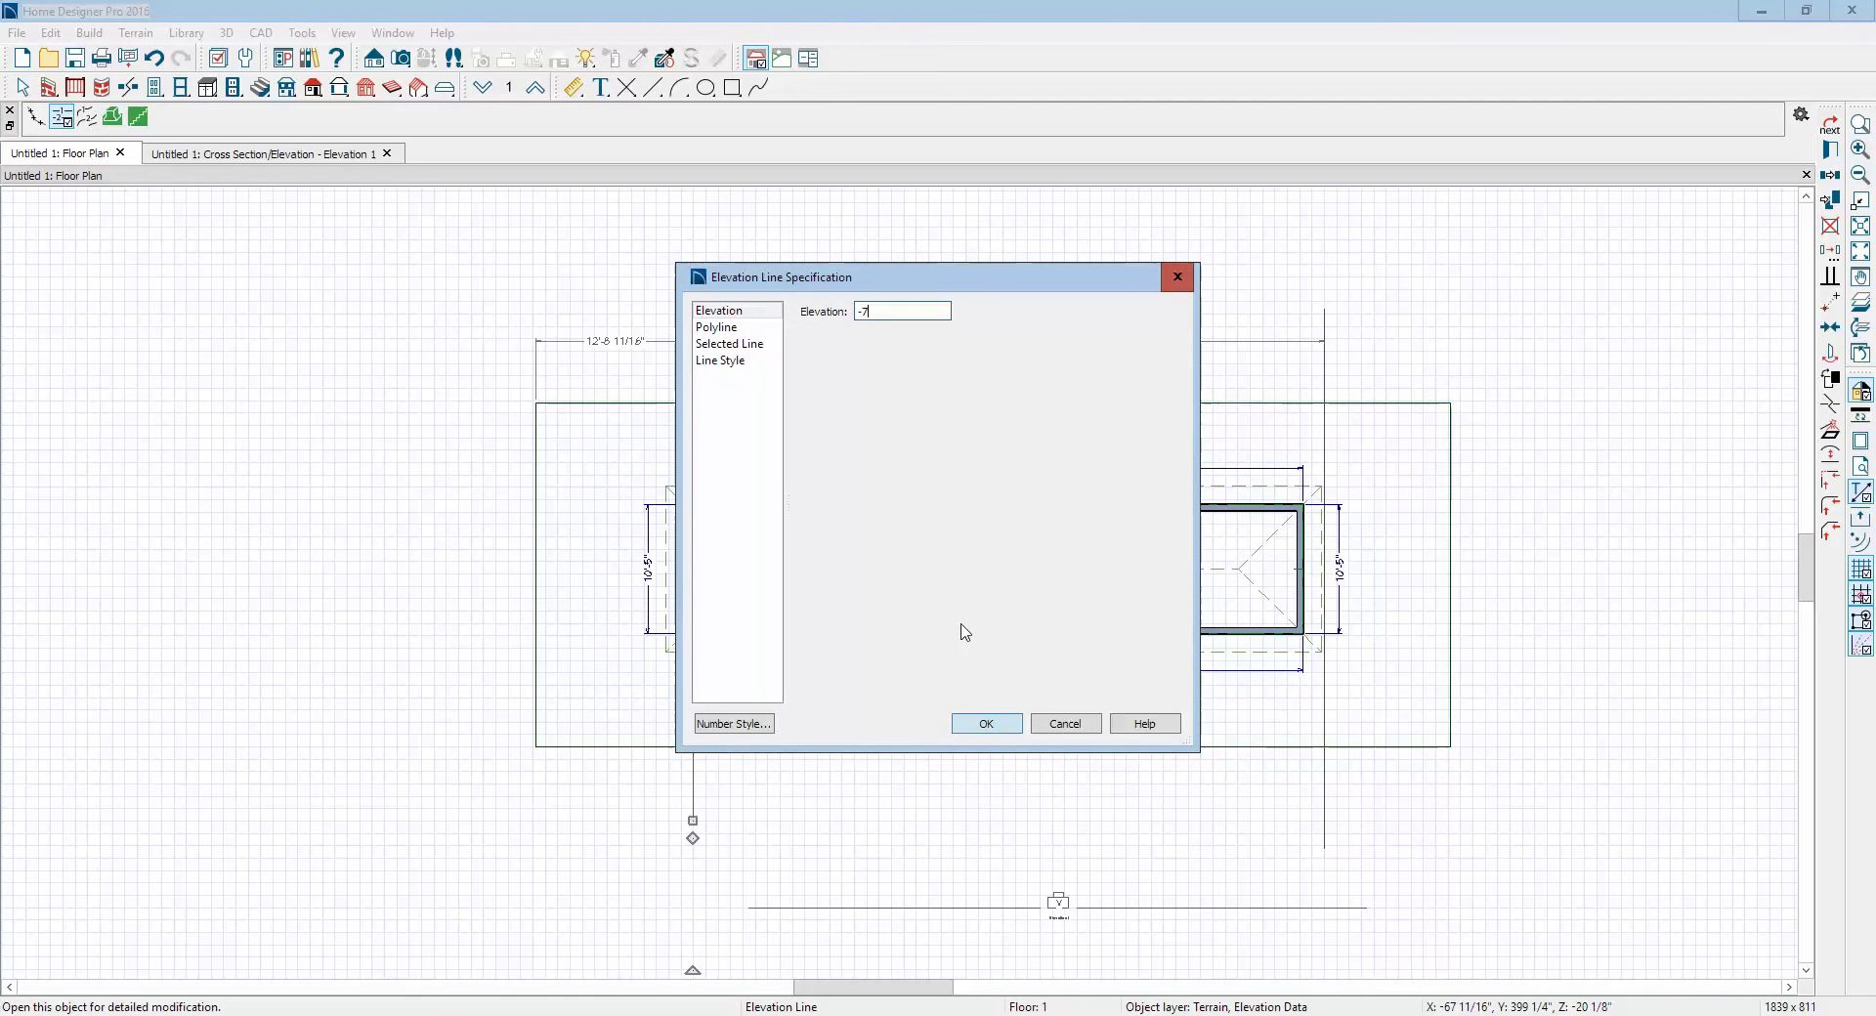
pyautogui.click(986, 723)
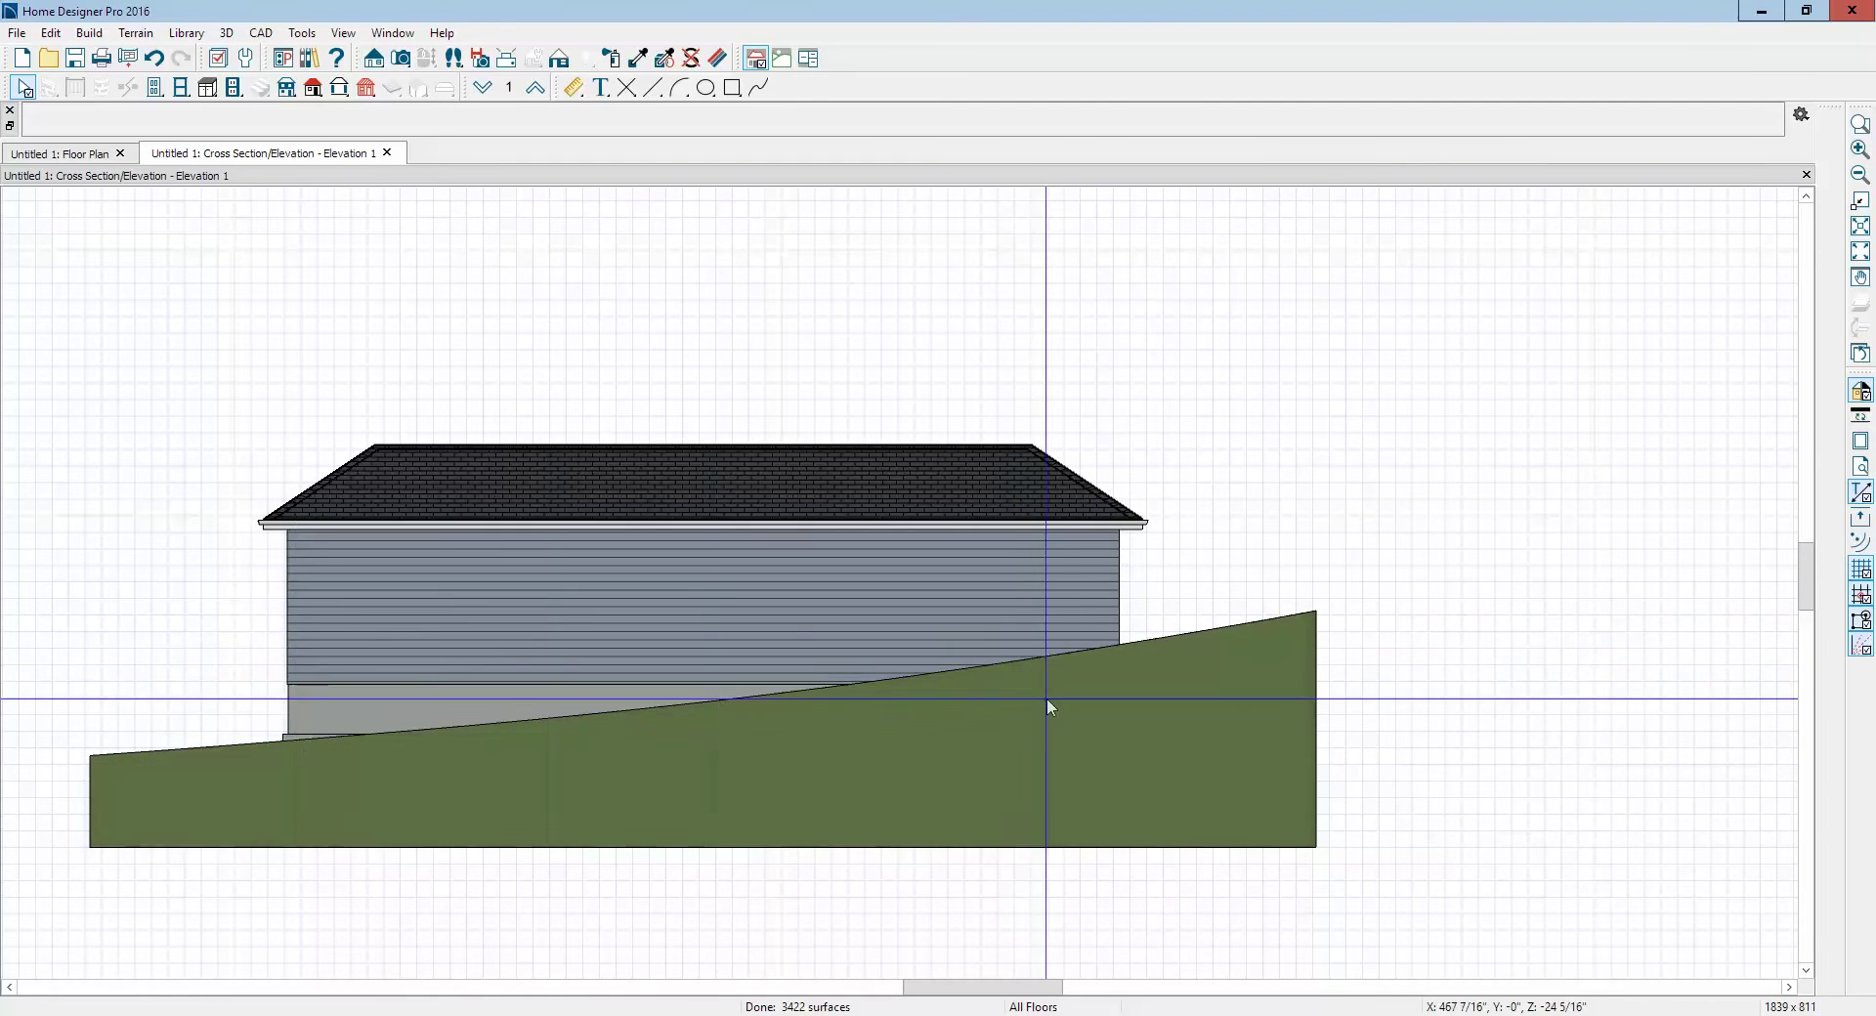
# Step: Back in the floor plan, outline a region over the right end set flat at elevation 0
pyautogui.hotkey('ctrl', 'Tab')
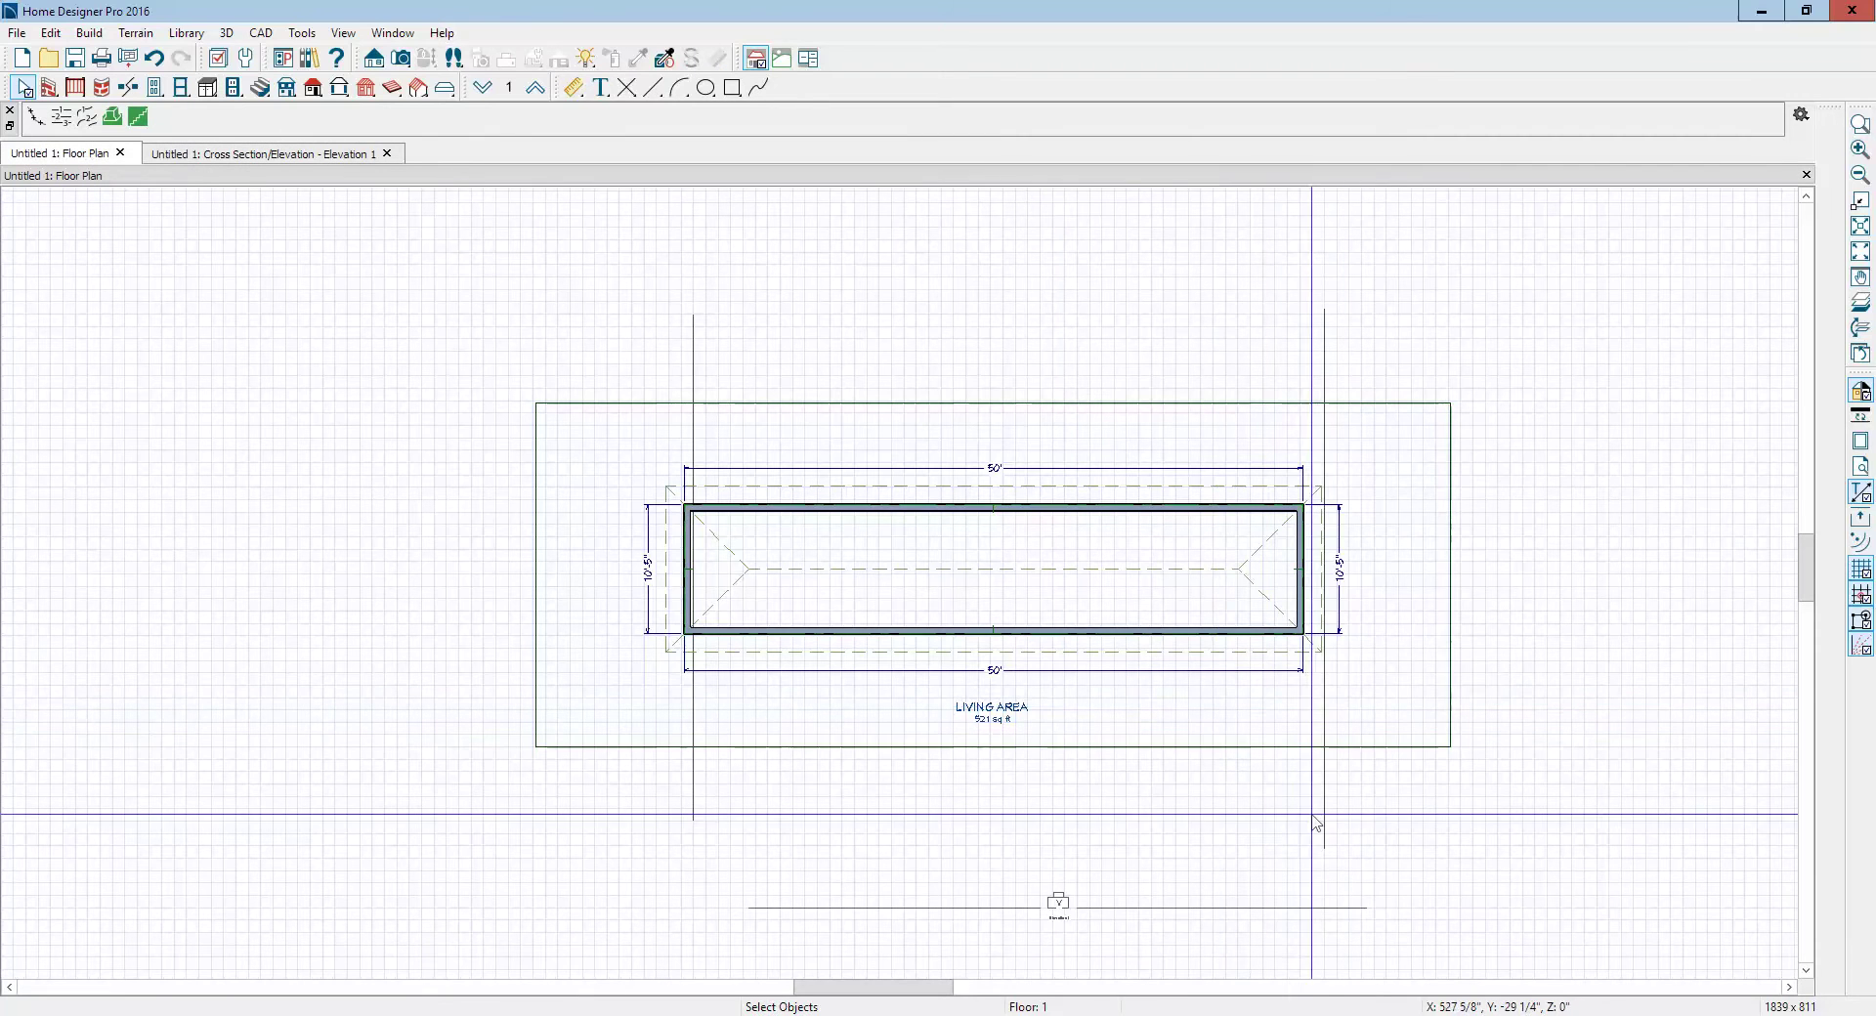
pyautogui.click(1327, 814)
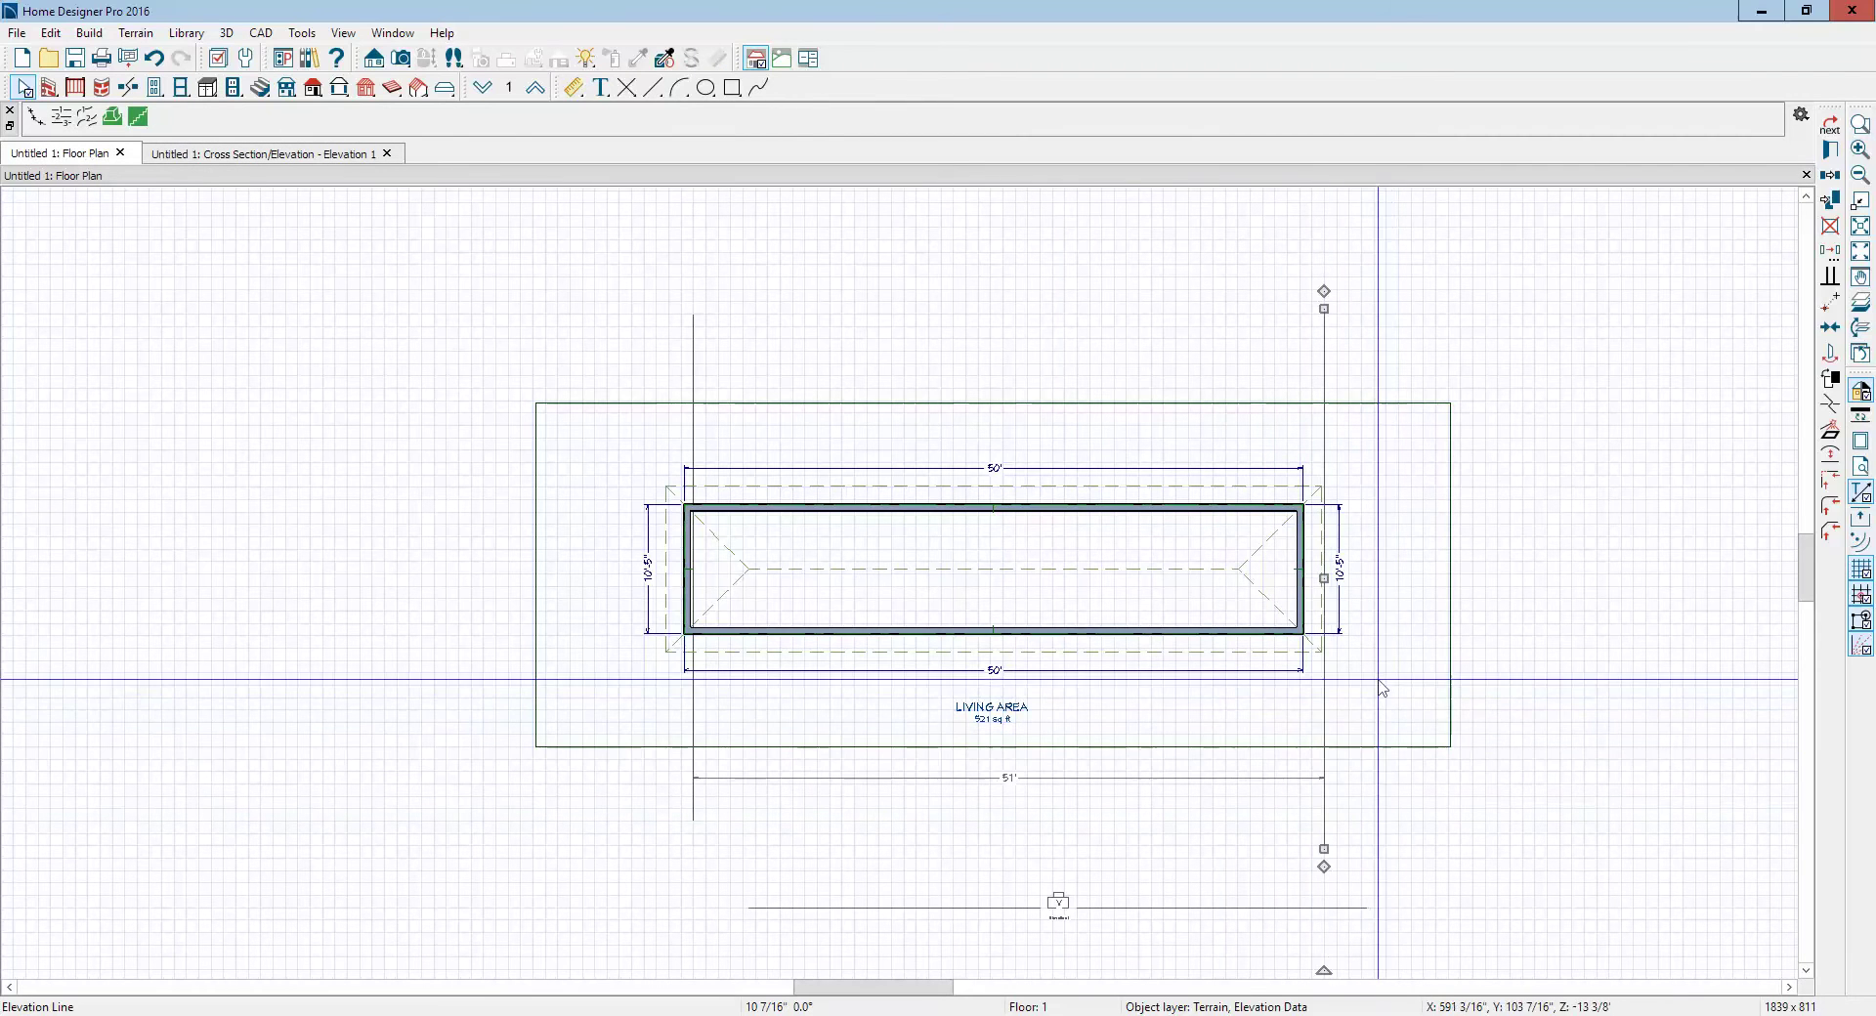
pyautogui.press('Escape')
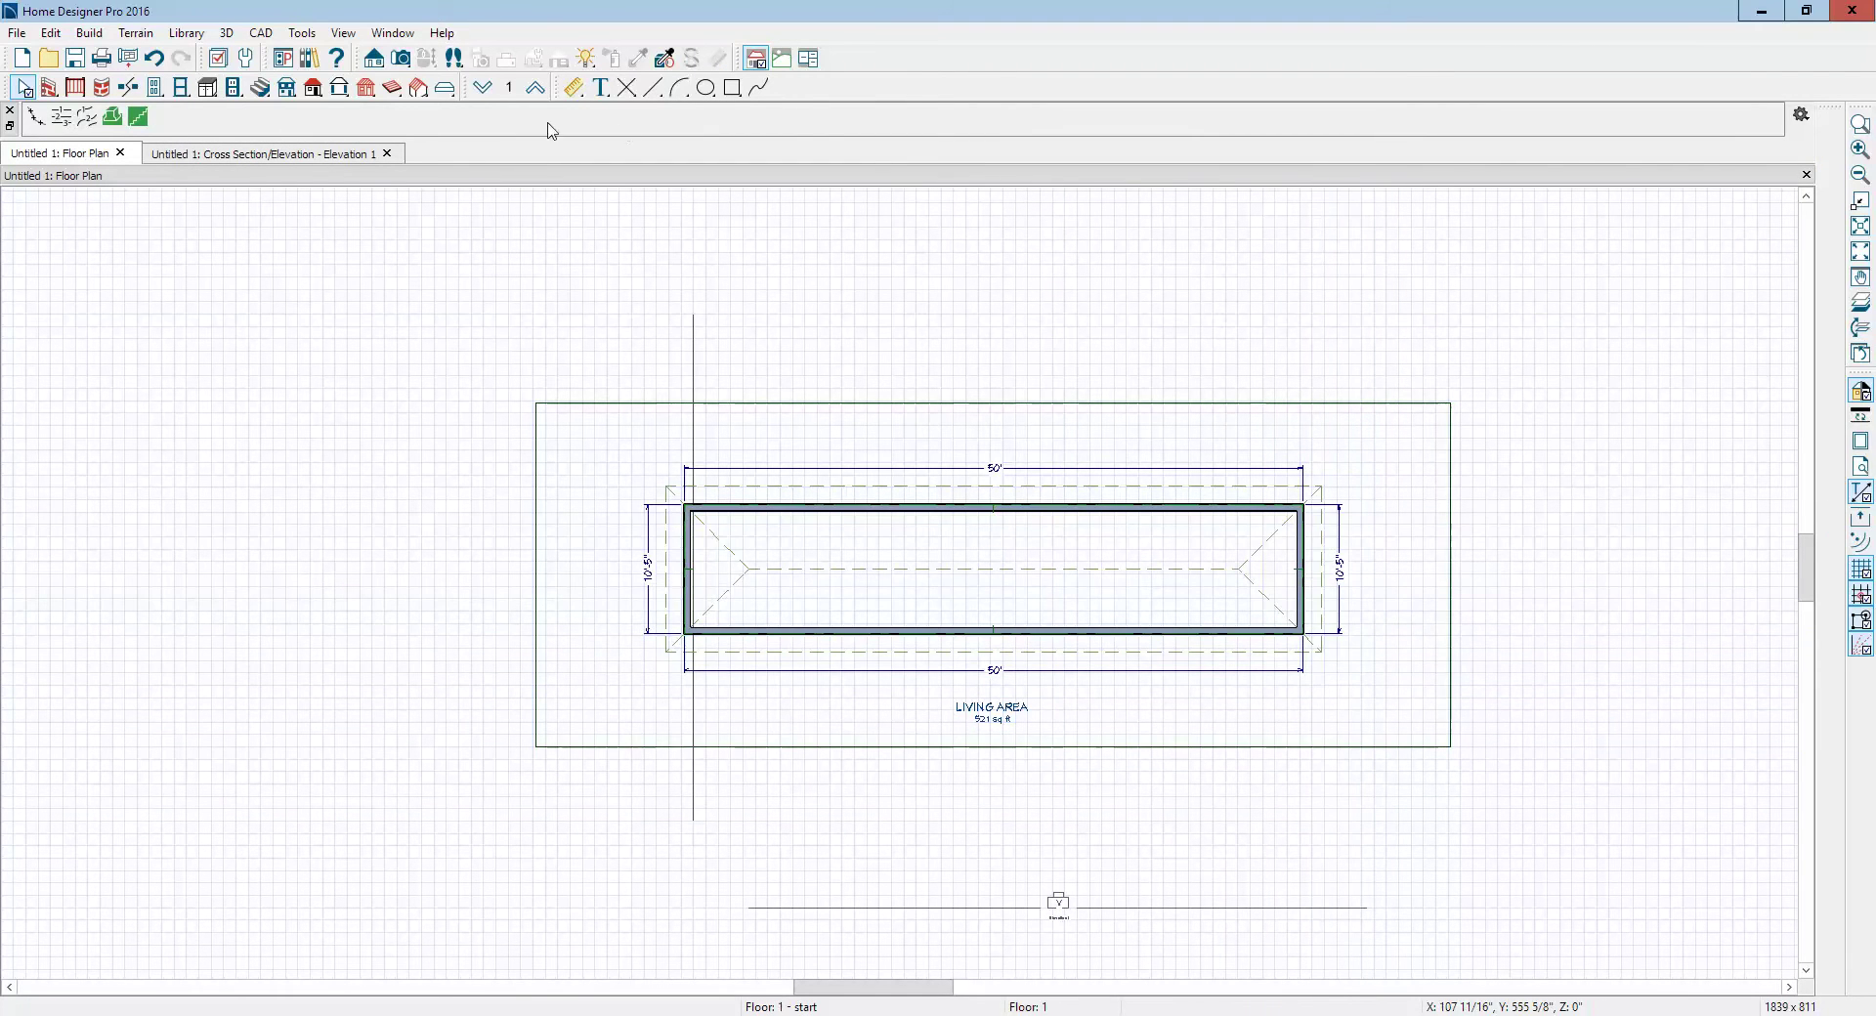
pyautogui.click(123, 39)
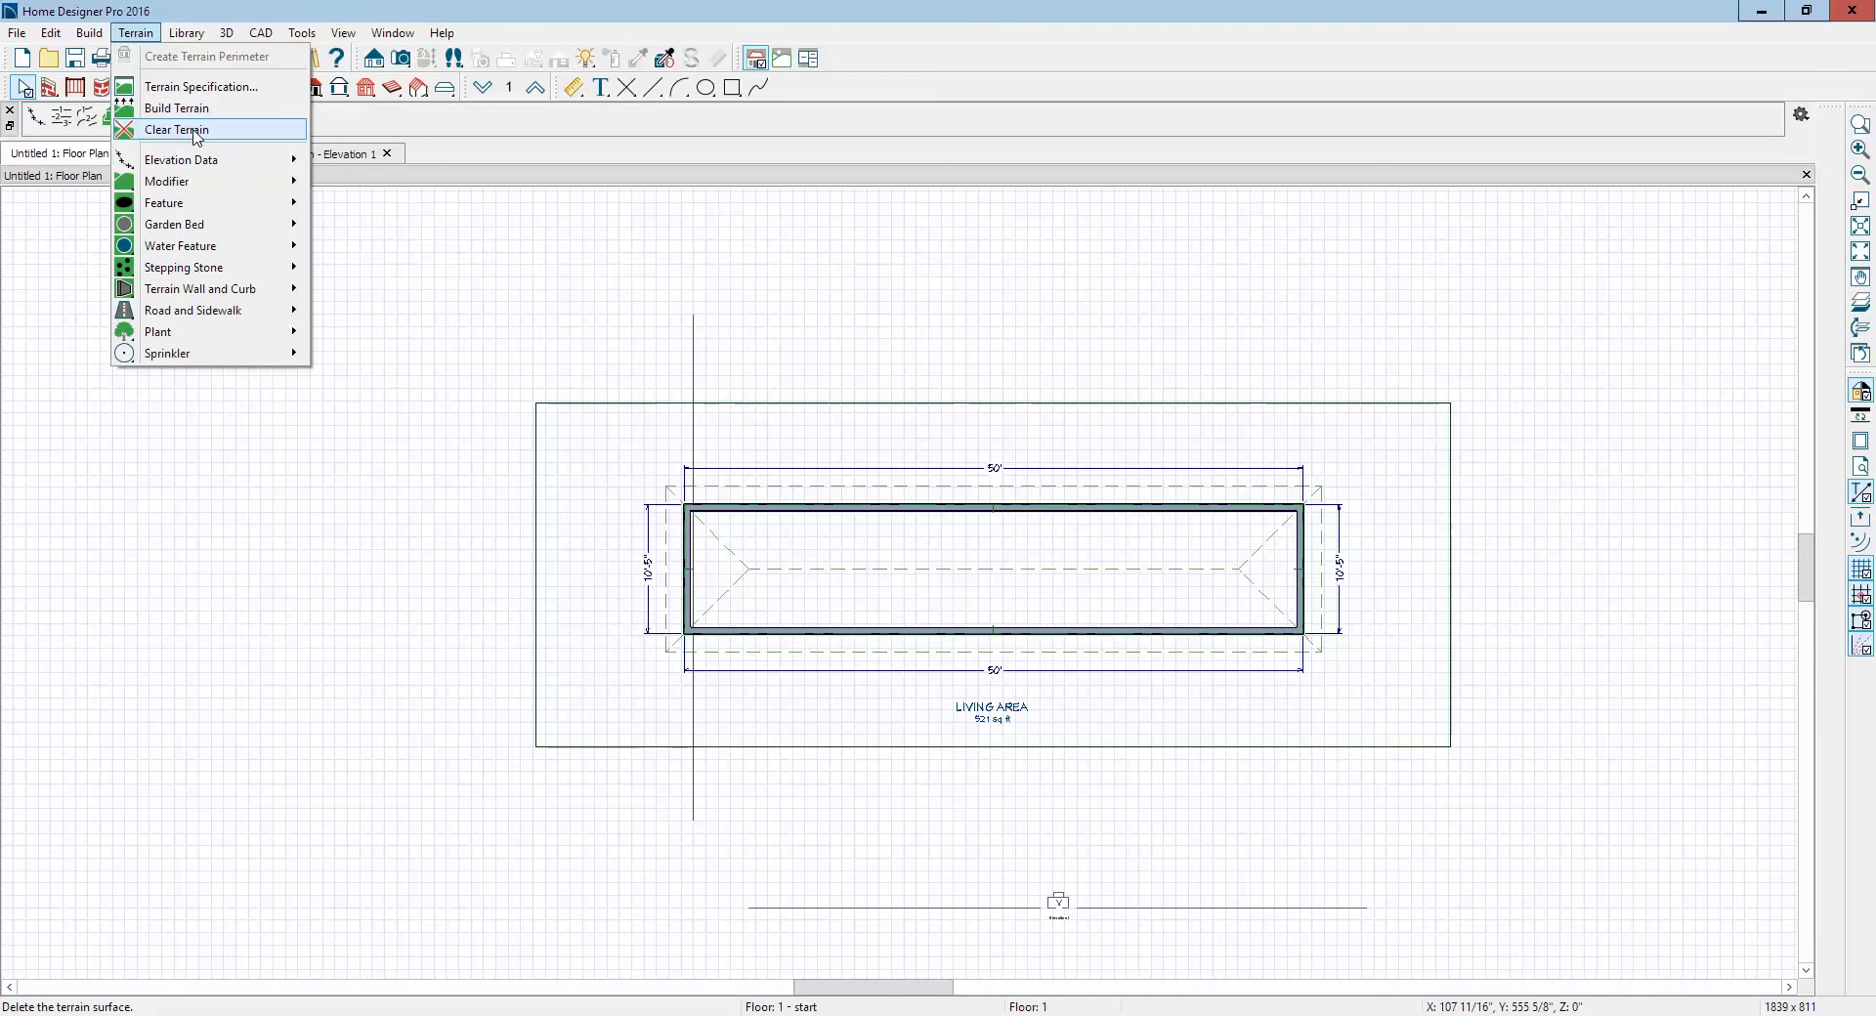
pyautogui.moveTo(210, 161)
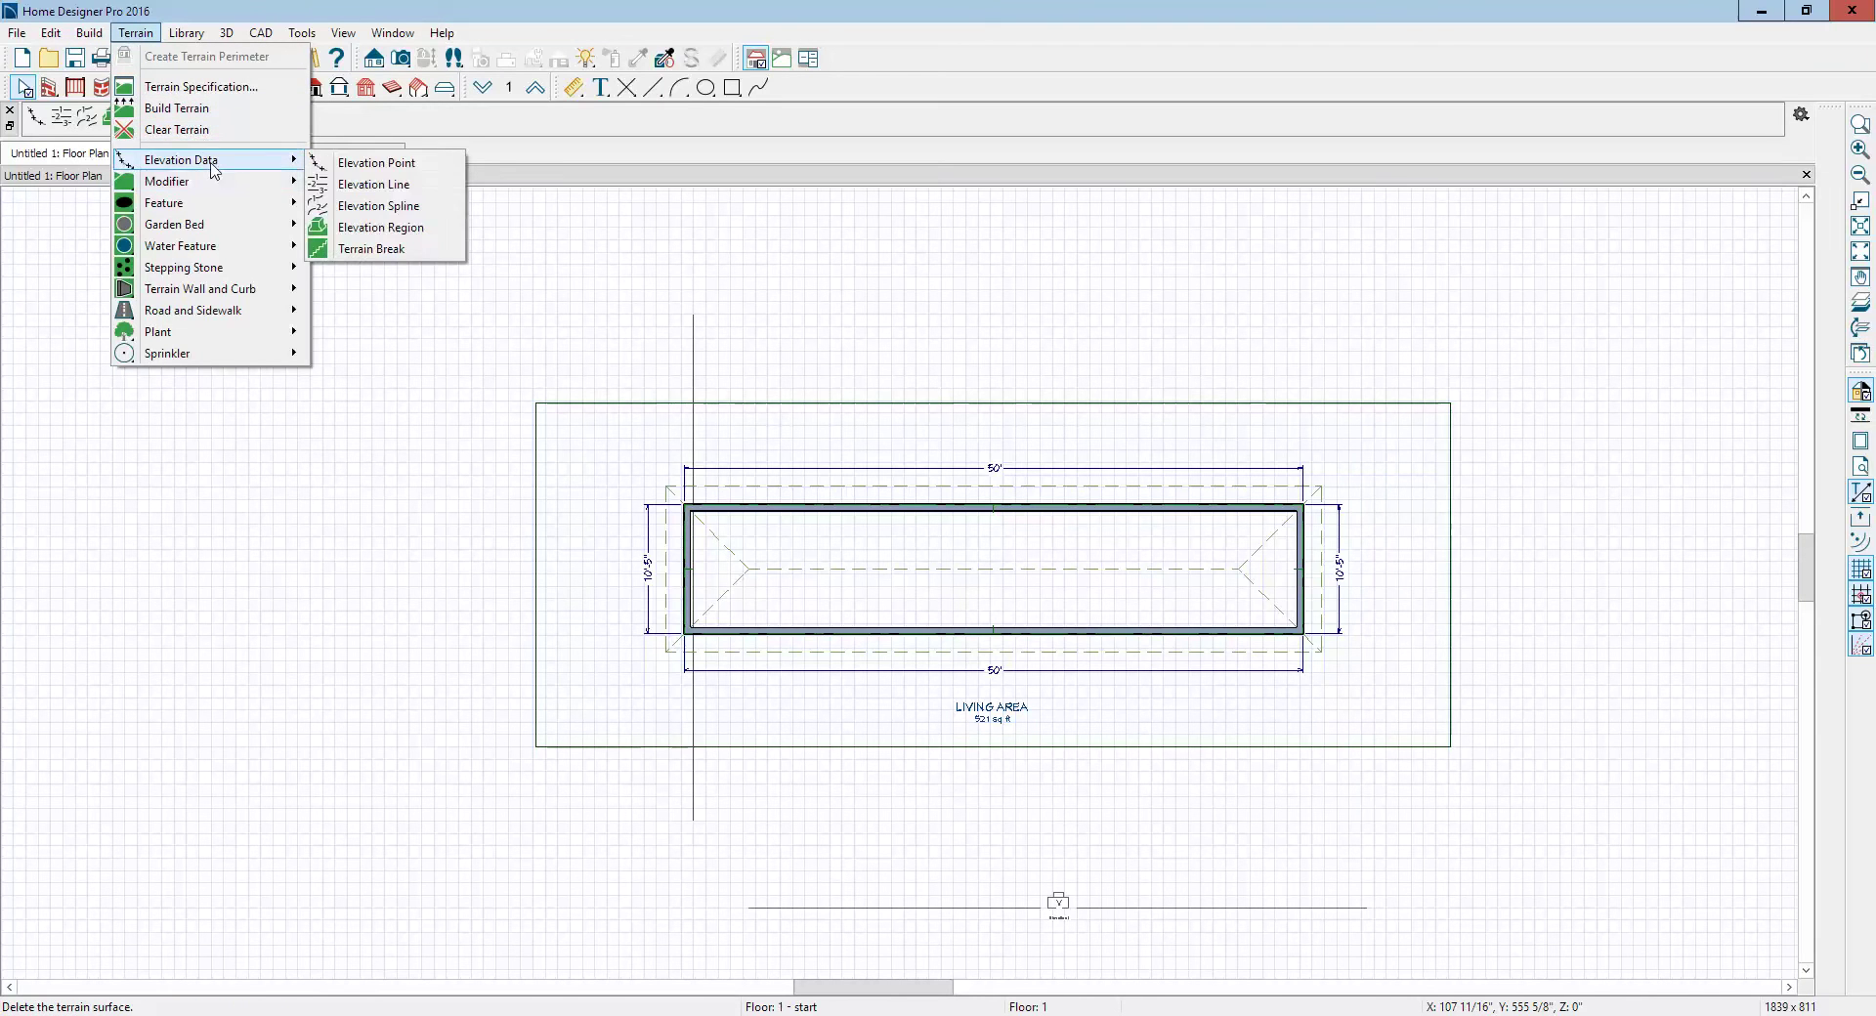
pyautogui.click(381, 226)
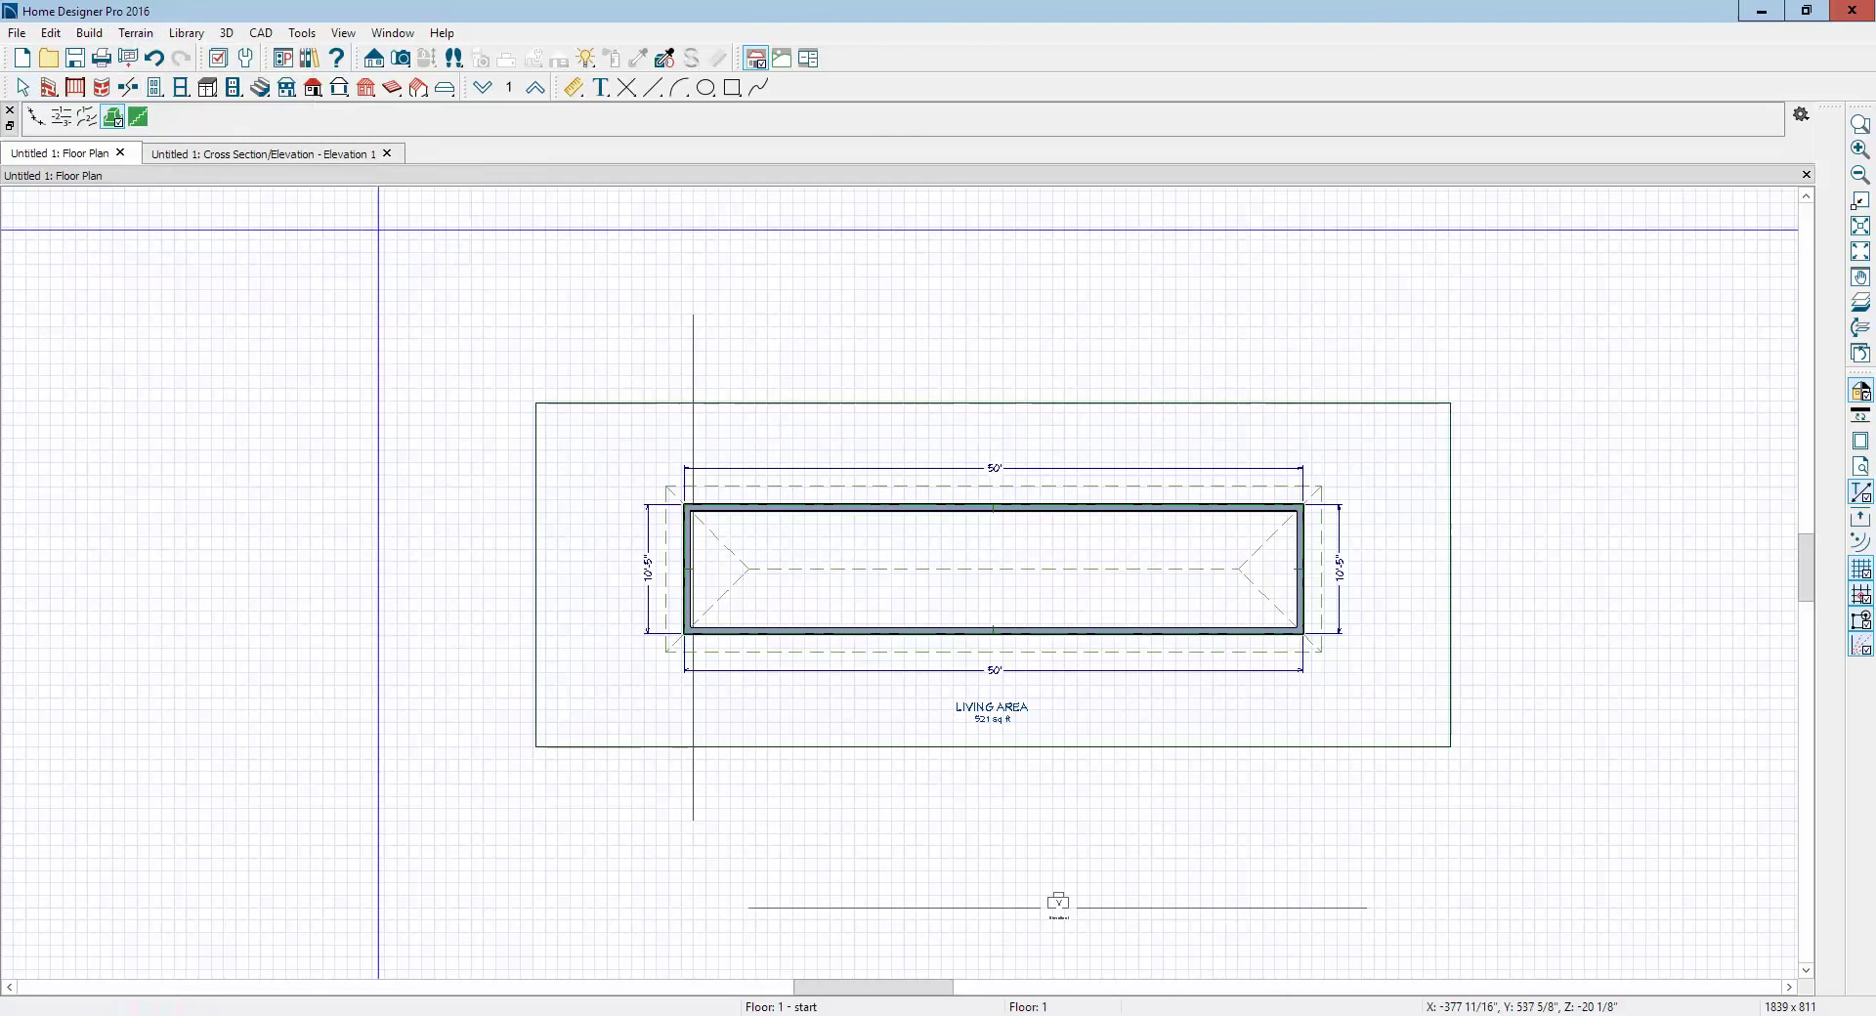
pyautogui.moveTo(1283, 348); pyautogui.dragTo(1493, 781)
pyautogui.rightClick(1448, 347)
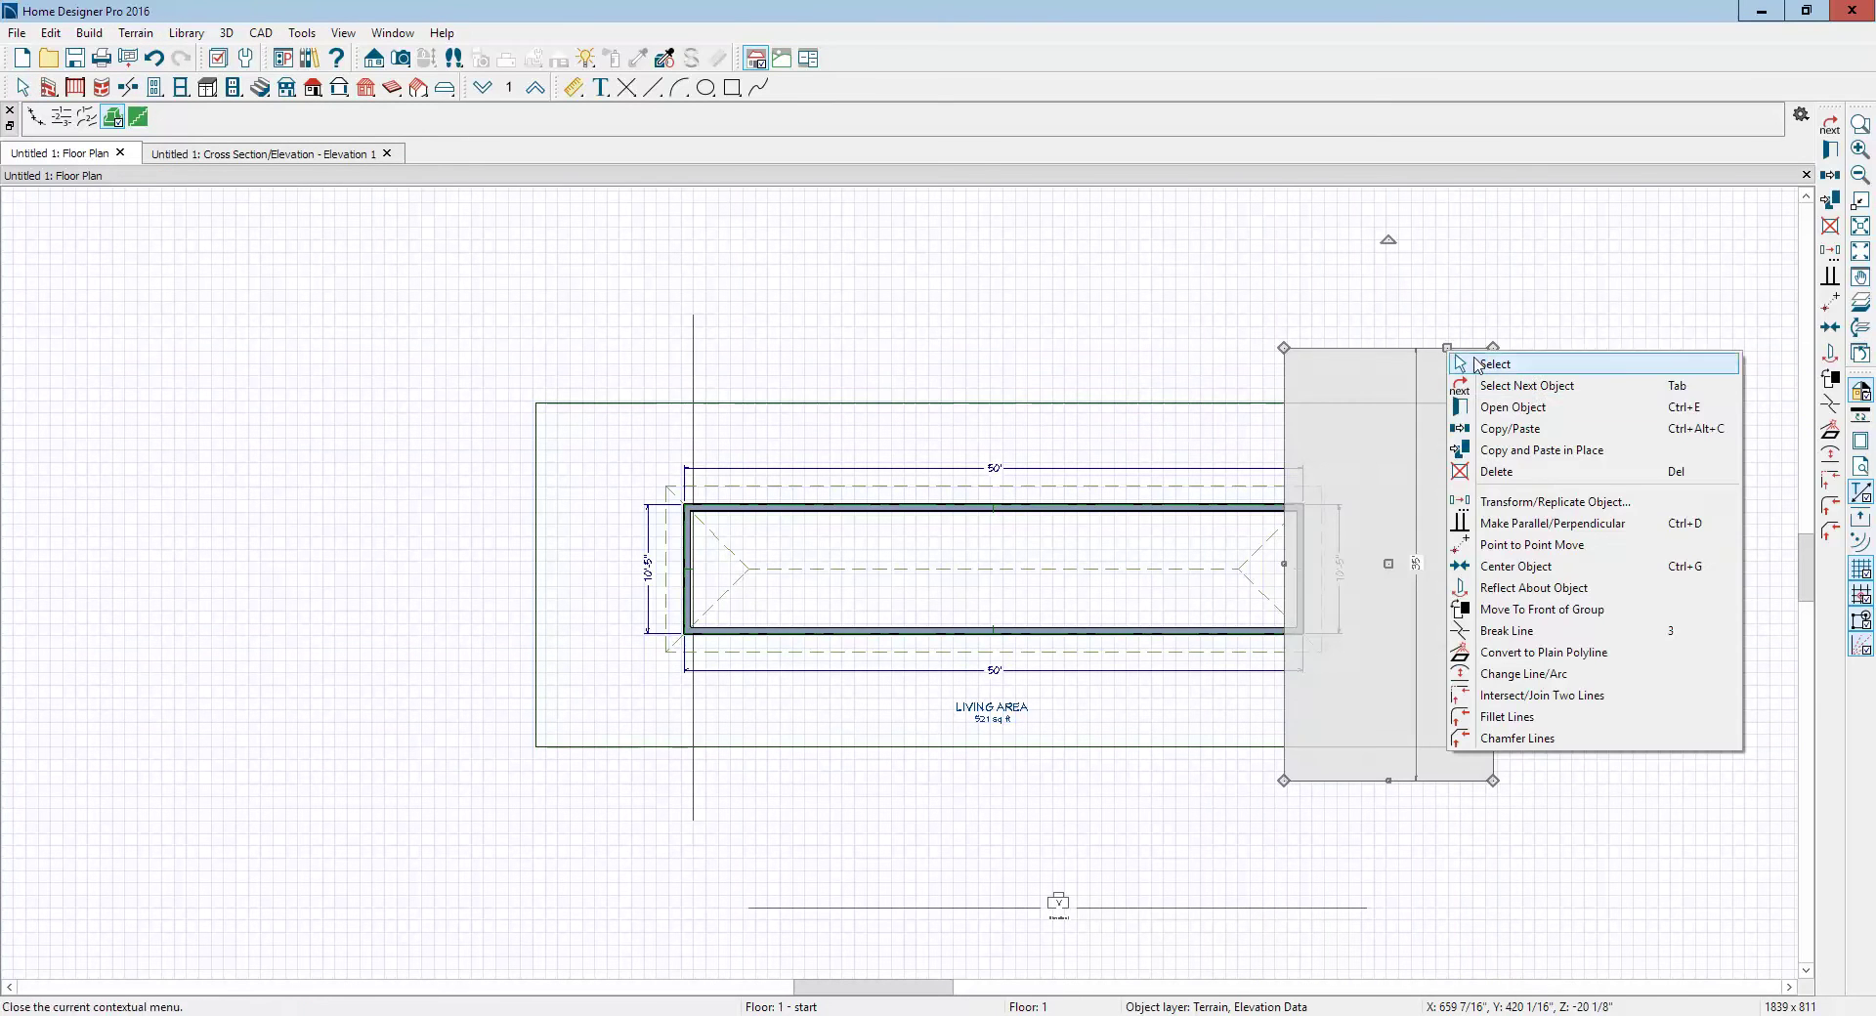
pyautogui.click(1540, 407)
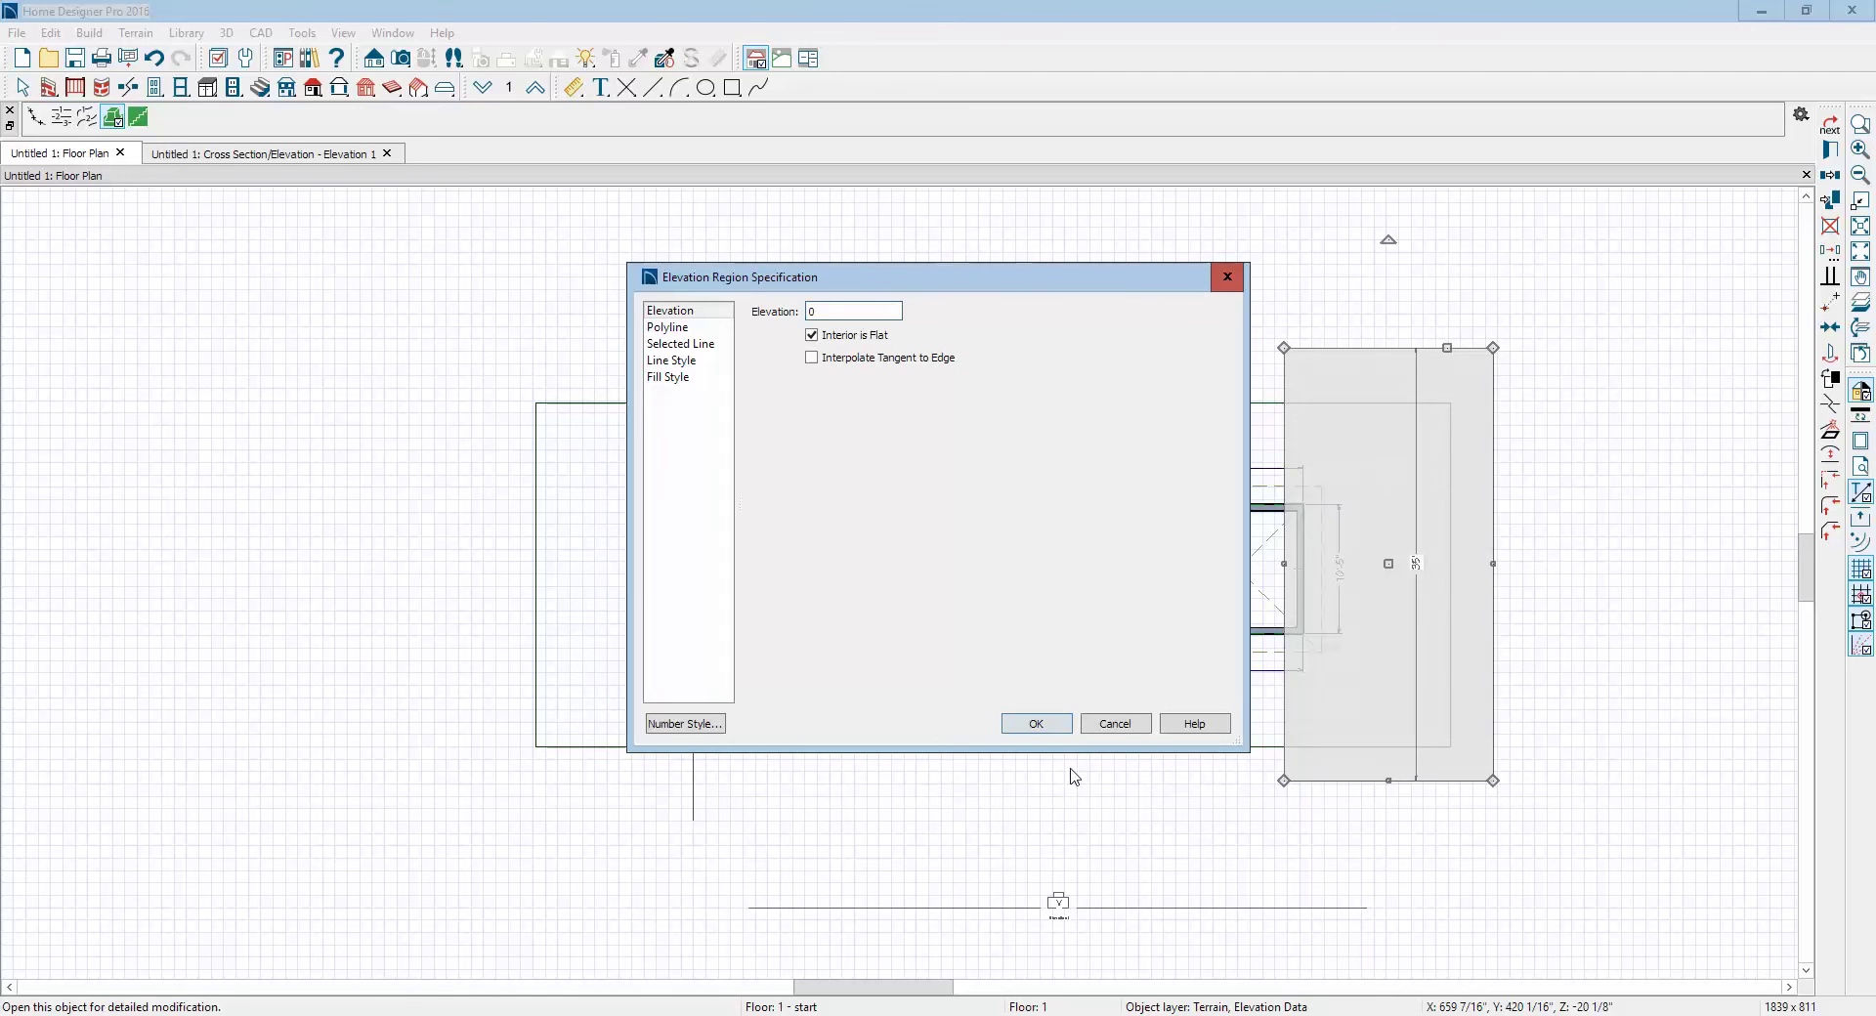
pyautogui.press('Return')
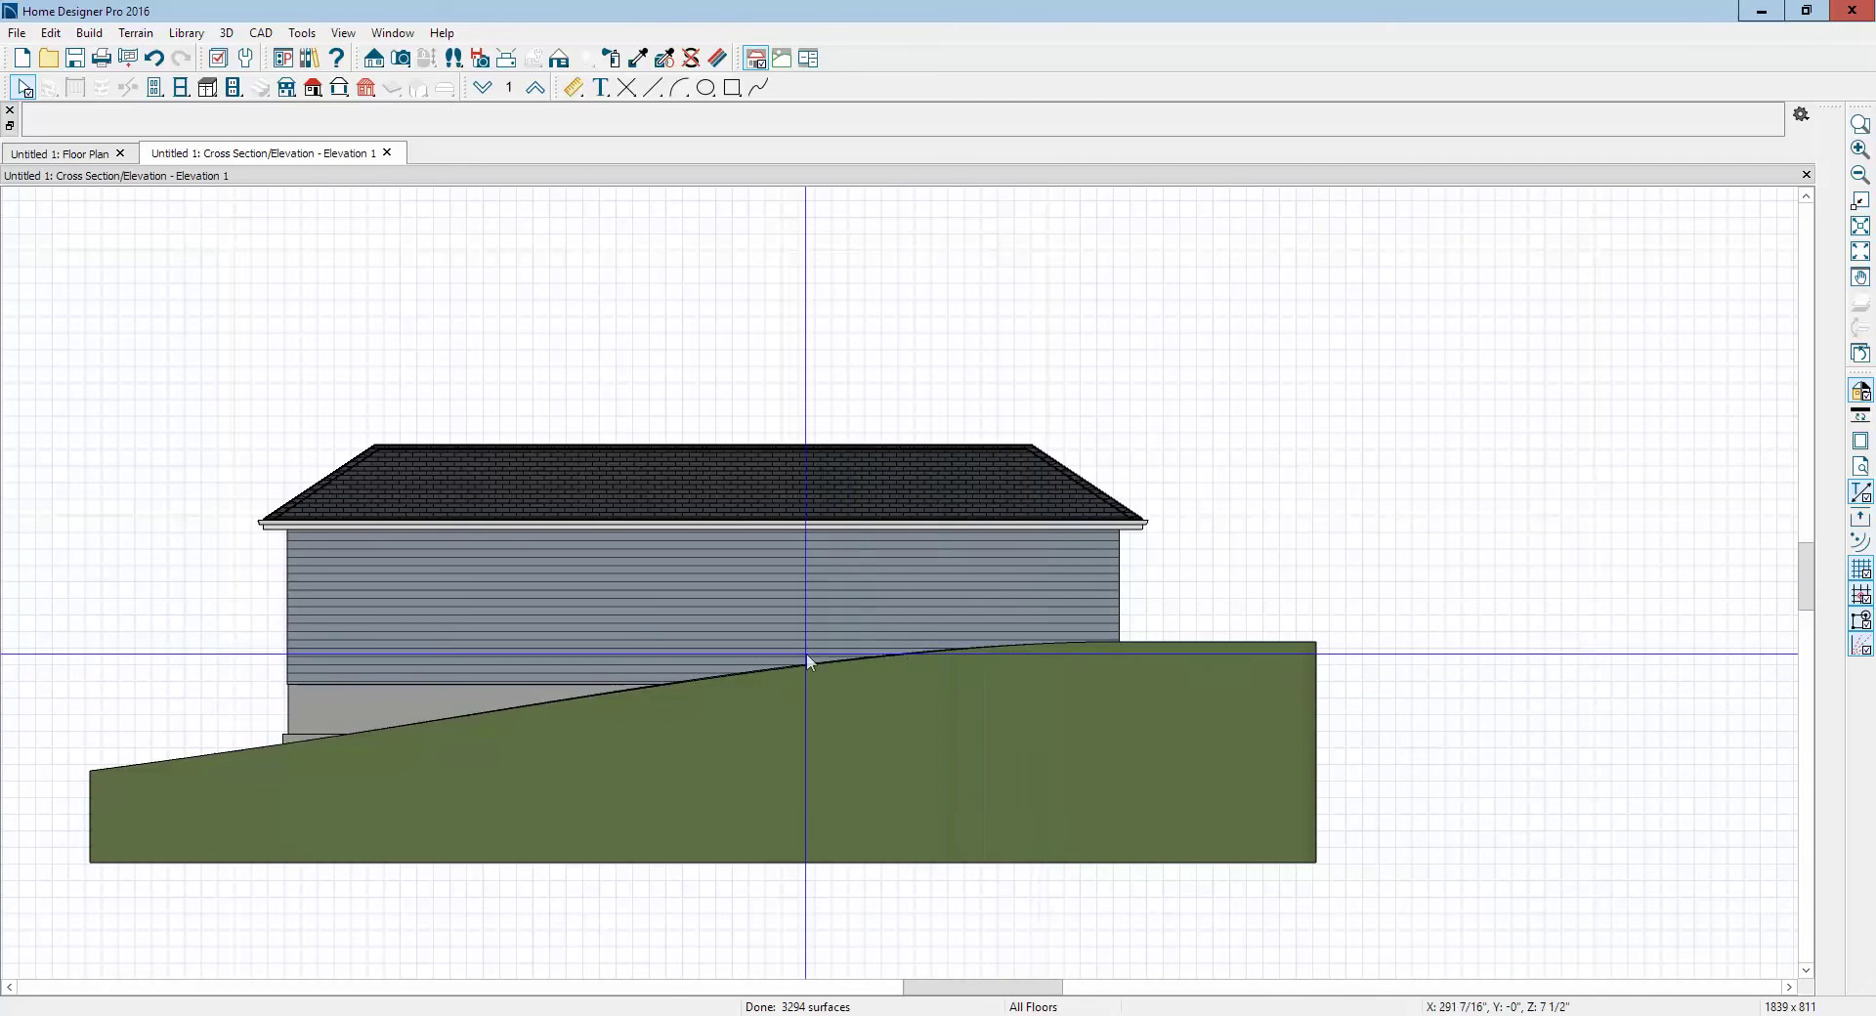
# Step: Drag the left elevation line further left and check the slope in the elevation view
pyautogui.hotkey('ctrl', 'Tab')
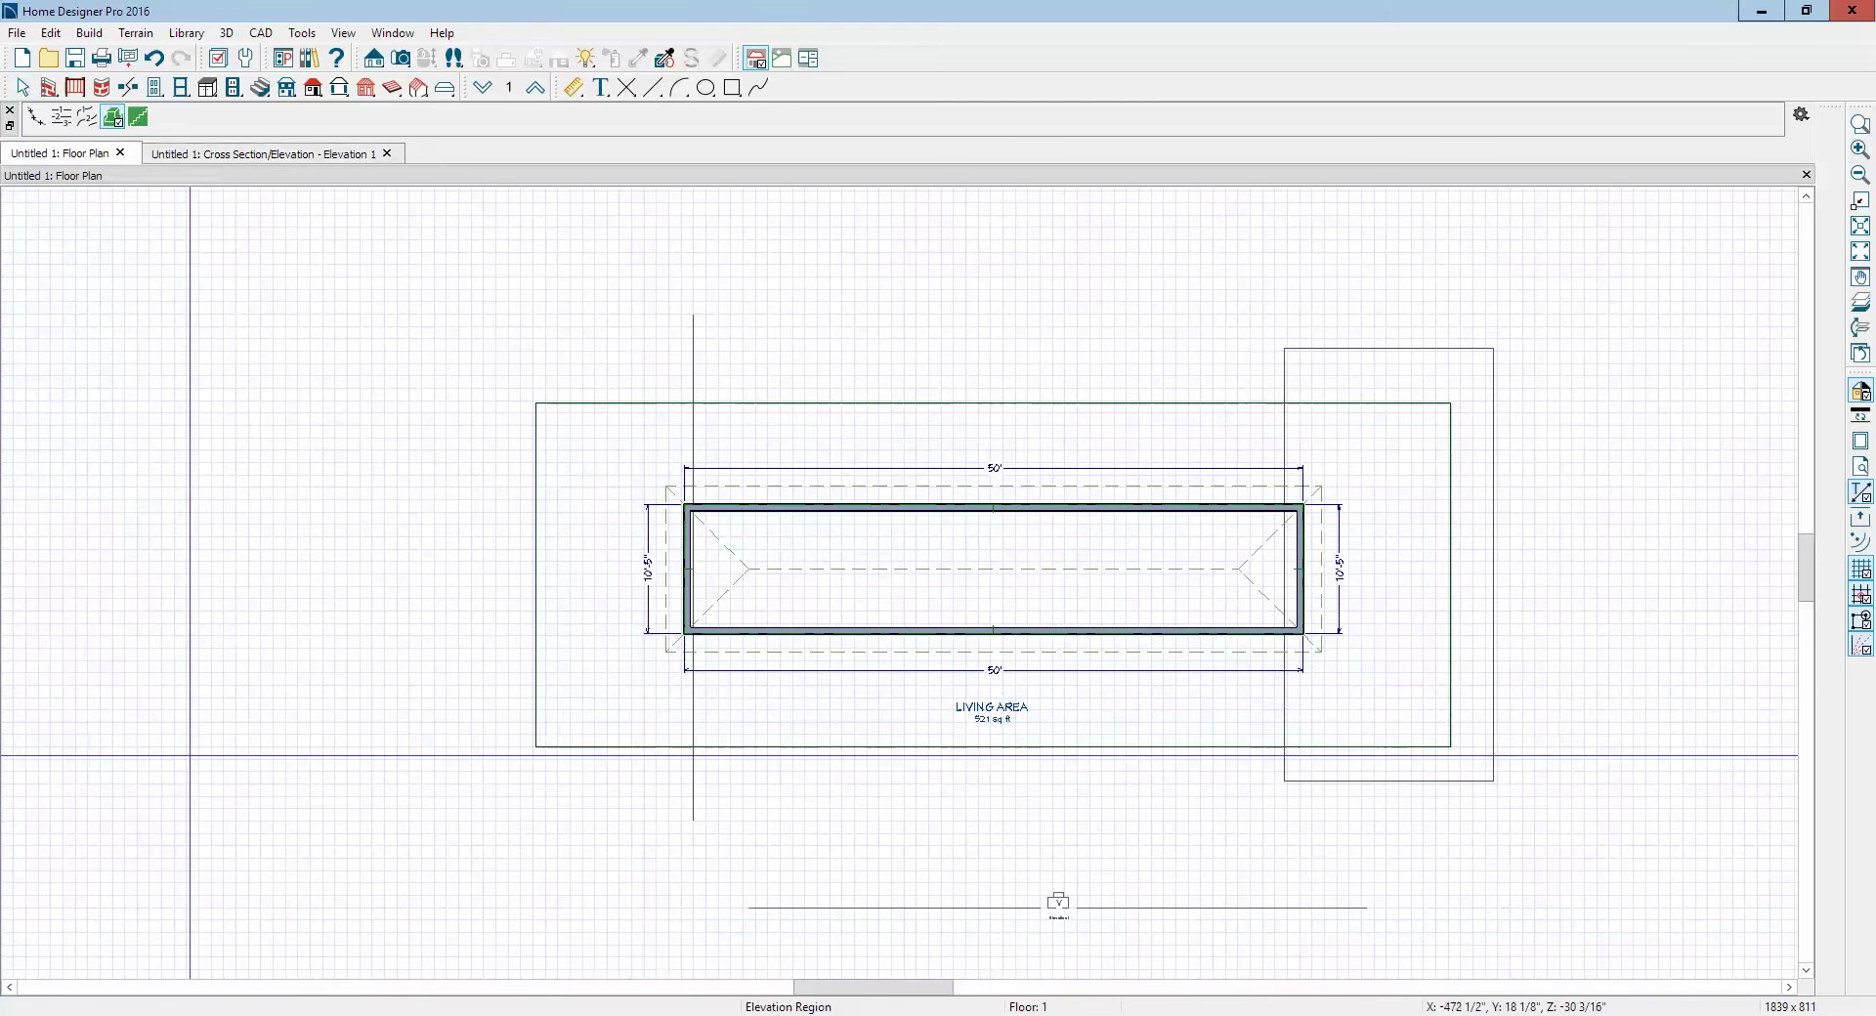
pyautogui.press('space')
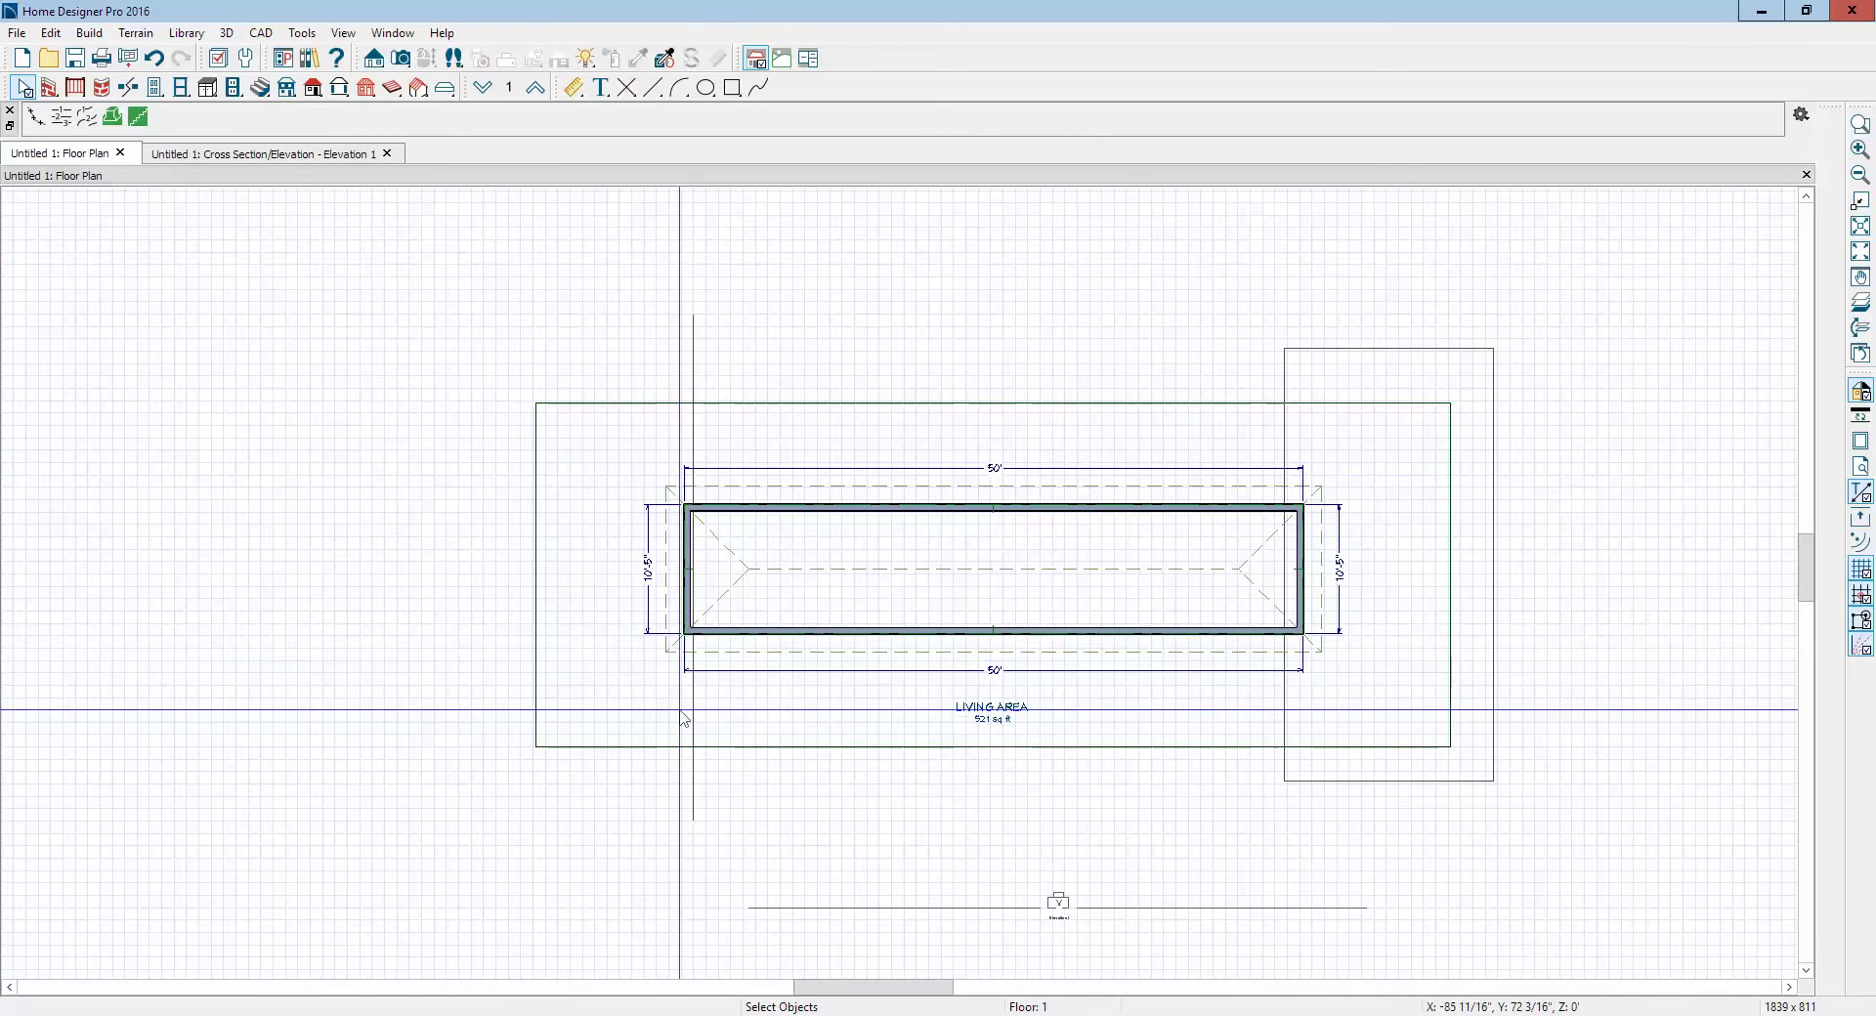
pyautogui.click(693, 709)
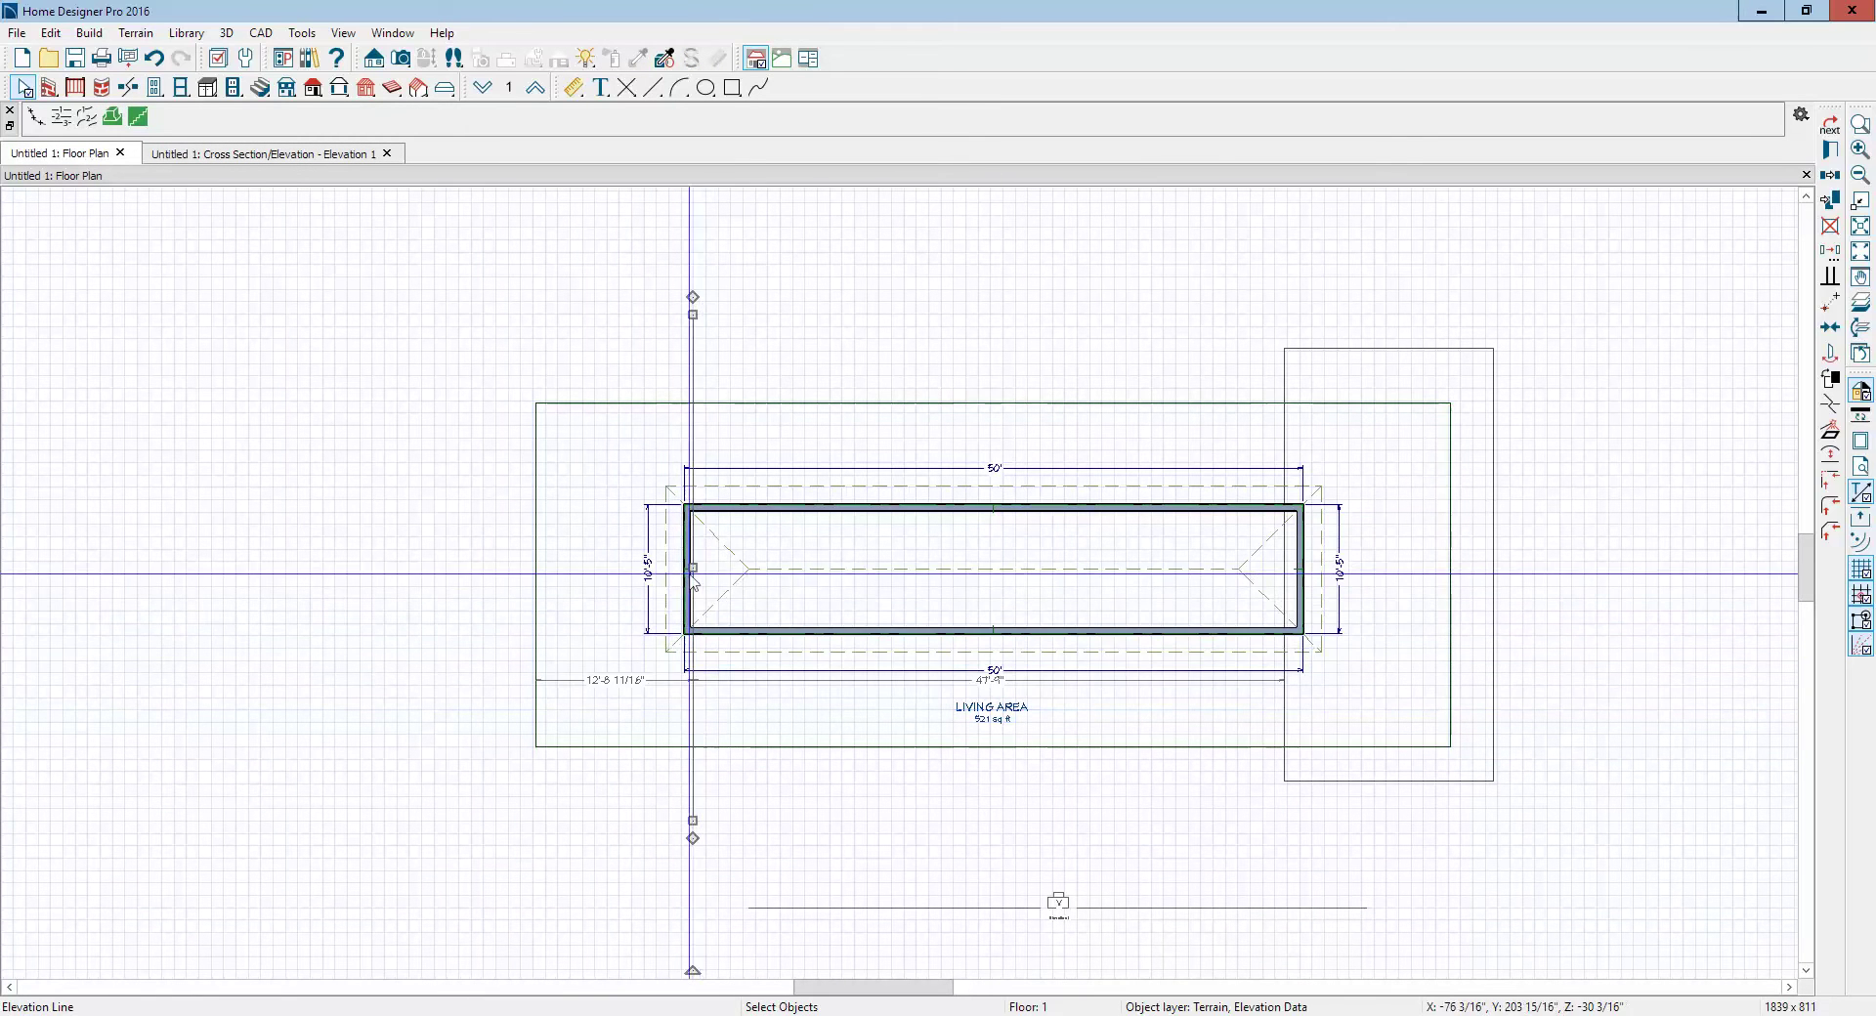
pyautogui.moveTo(693, 578); pyautogui.dragTo(629, 569)
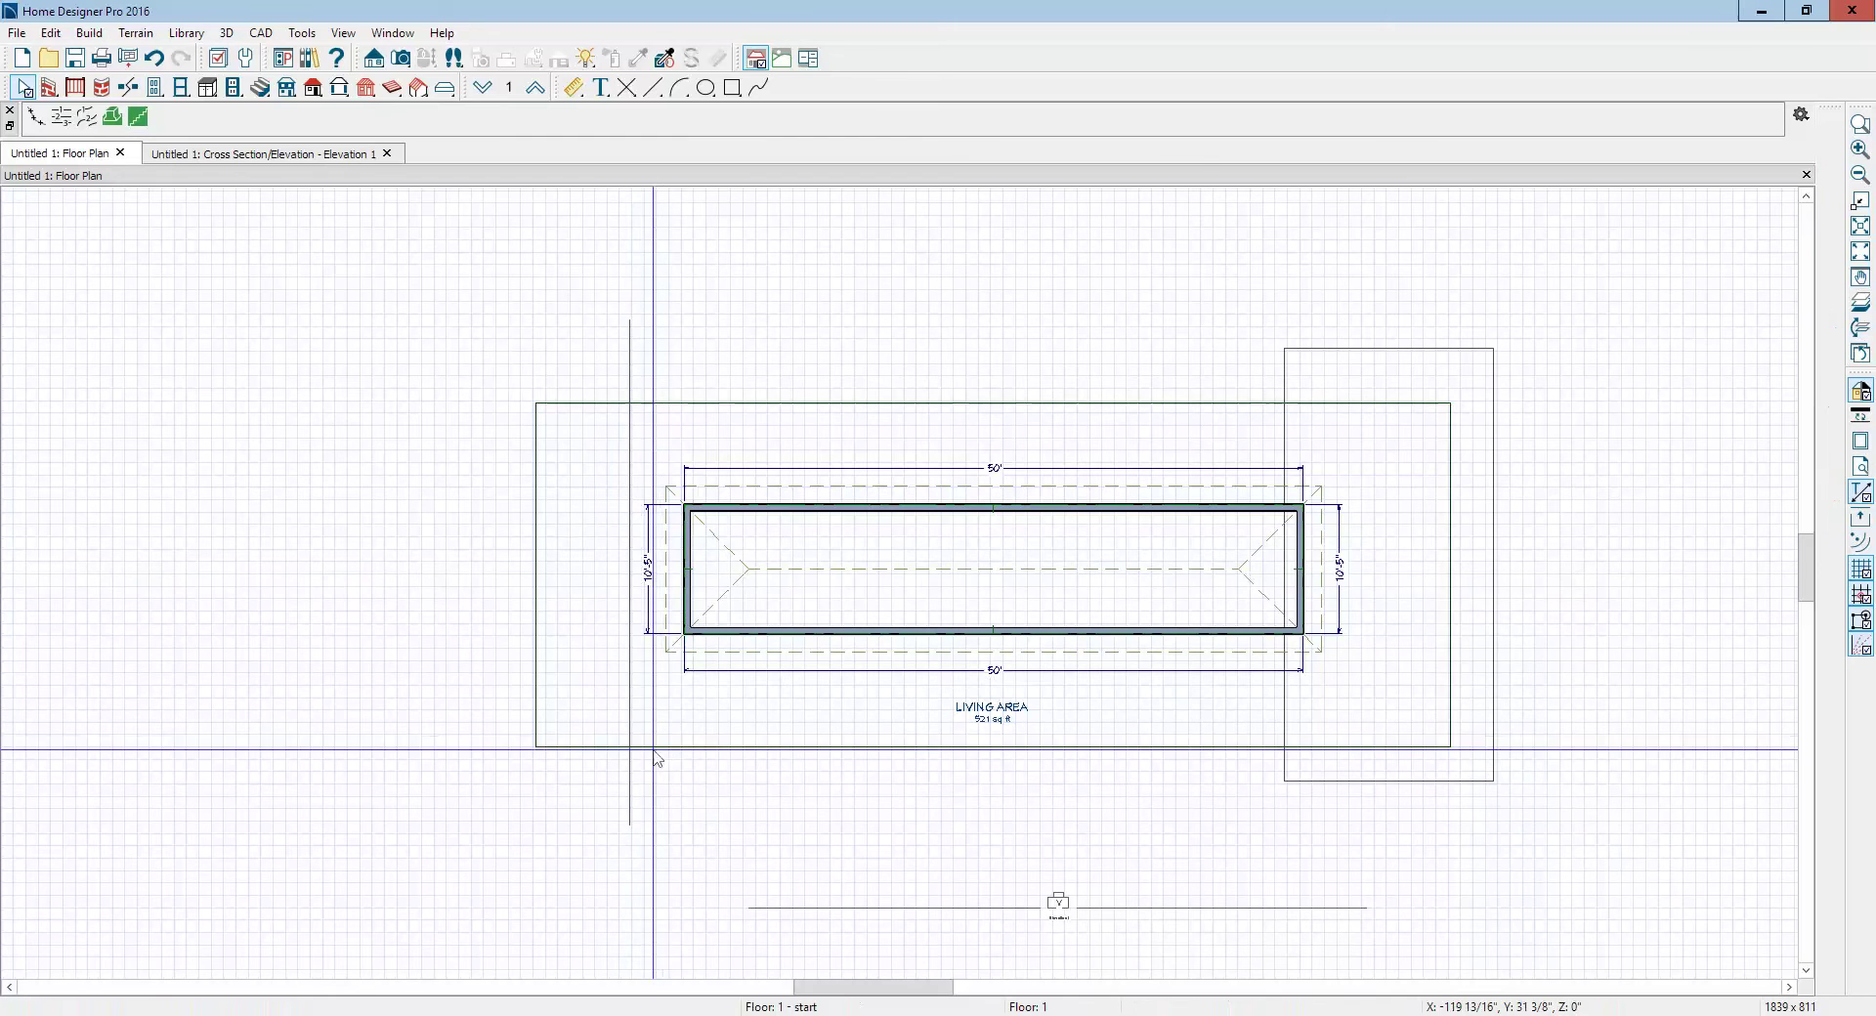
pyautogui.hotkey('ctrl', 'Tab')
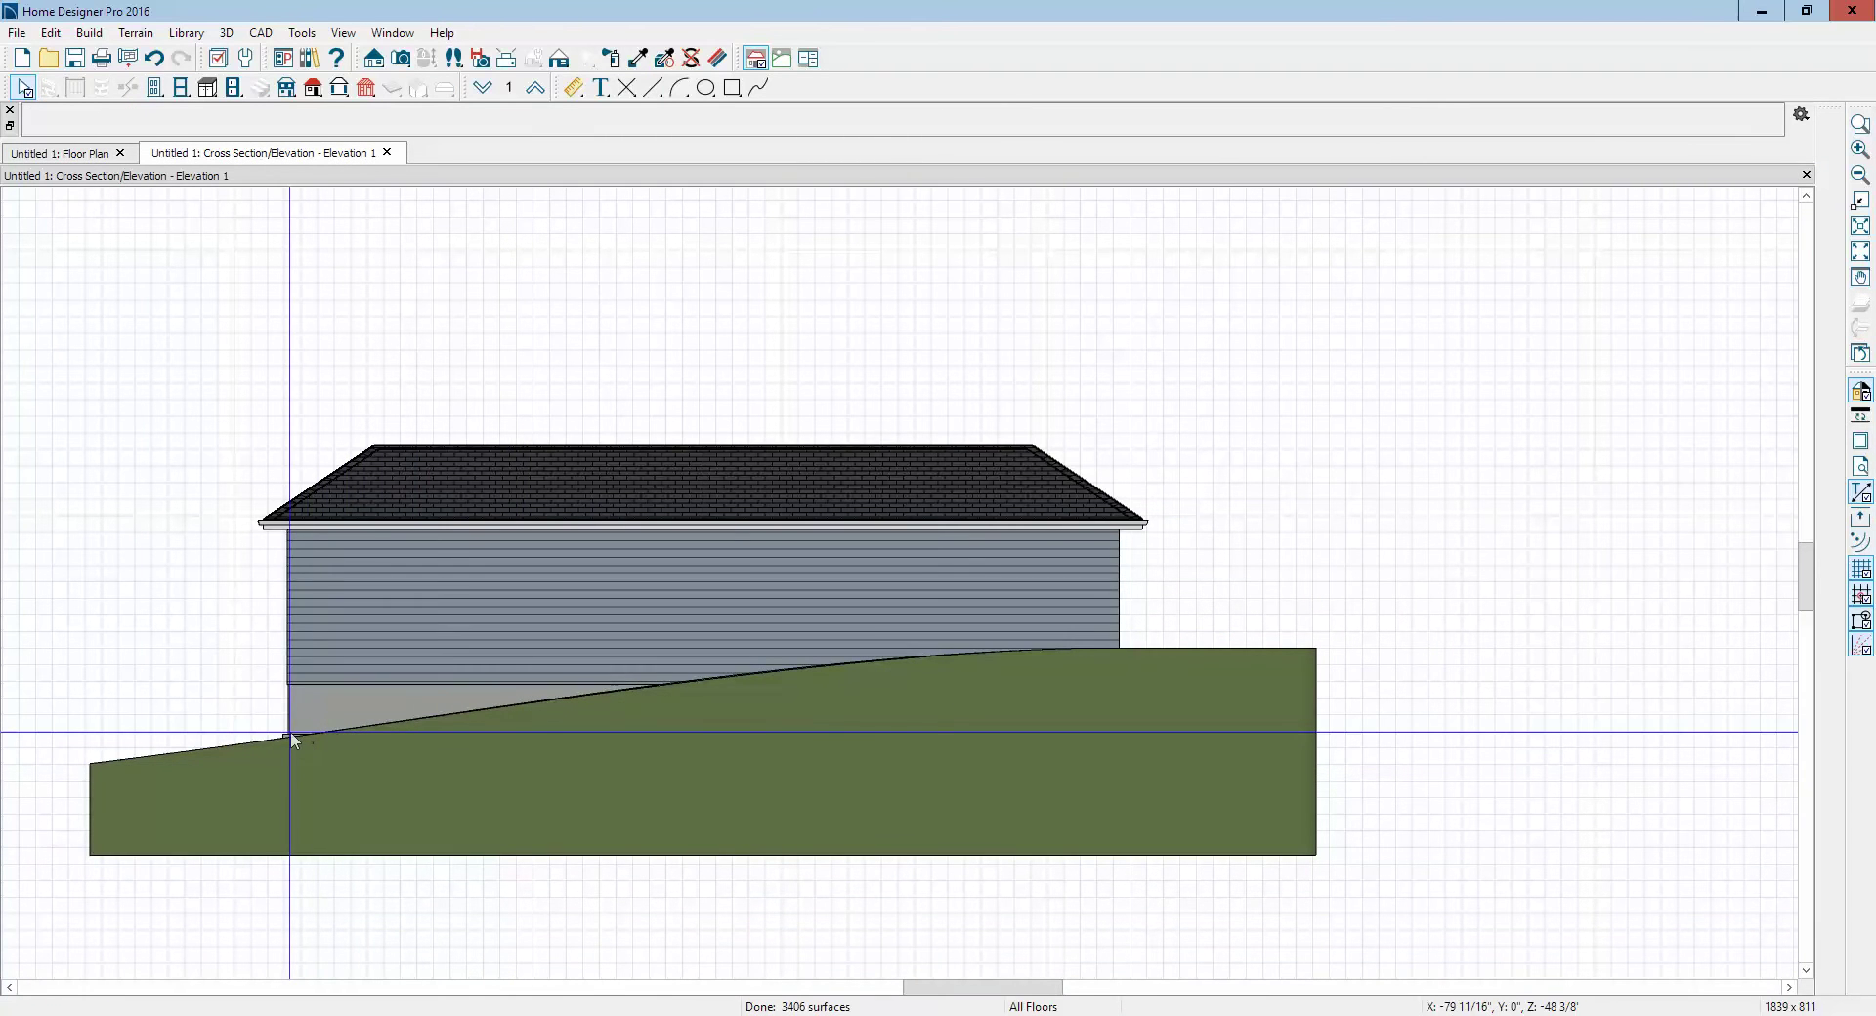
pyautogui.hotkey('ctrl', 'Tab')
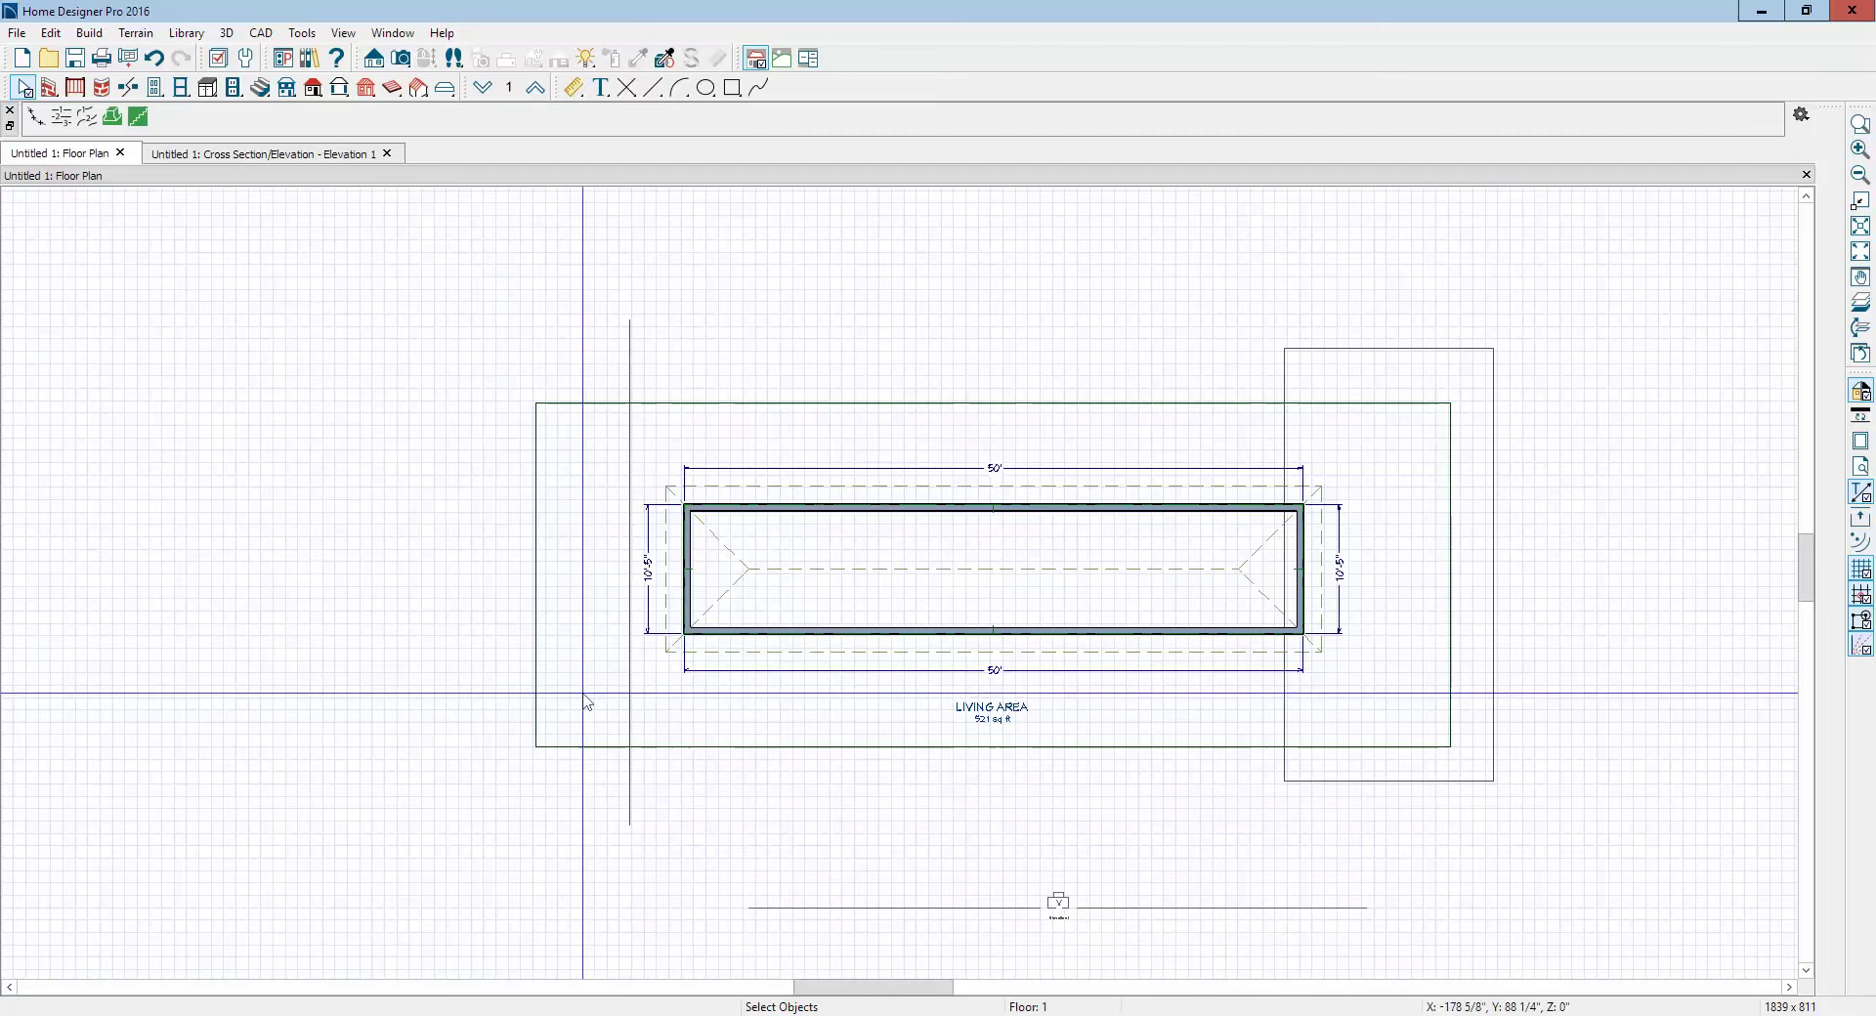
# Step: Change the left elevation line to -66 and view the updated elevation
pyautogui.doubleClick(631, 476)
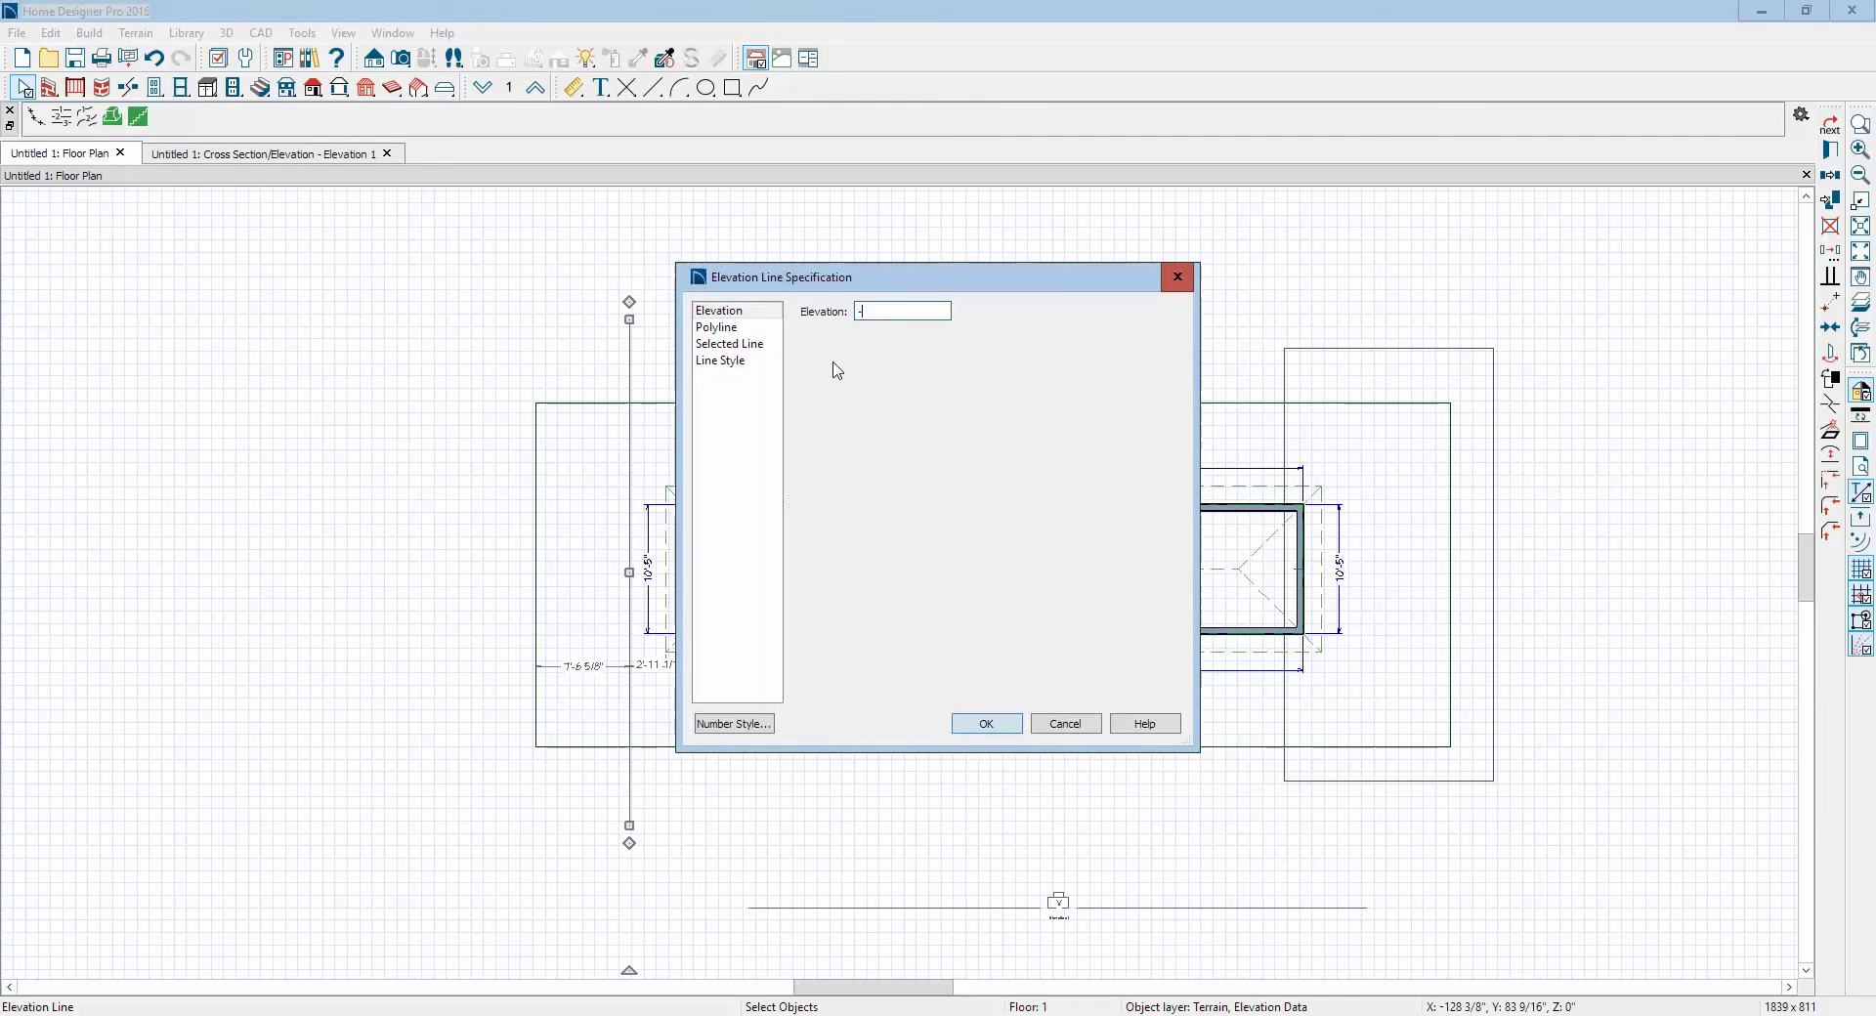
pyautogui.click(1015, 726)
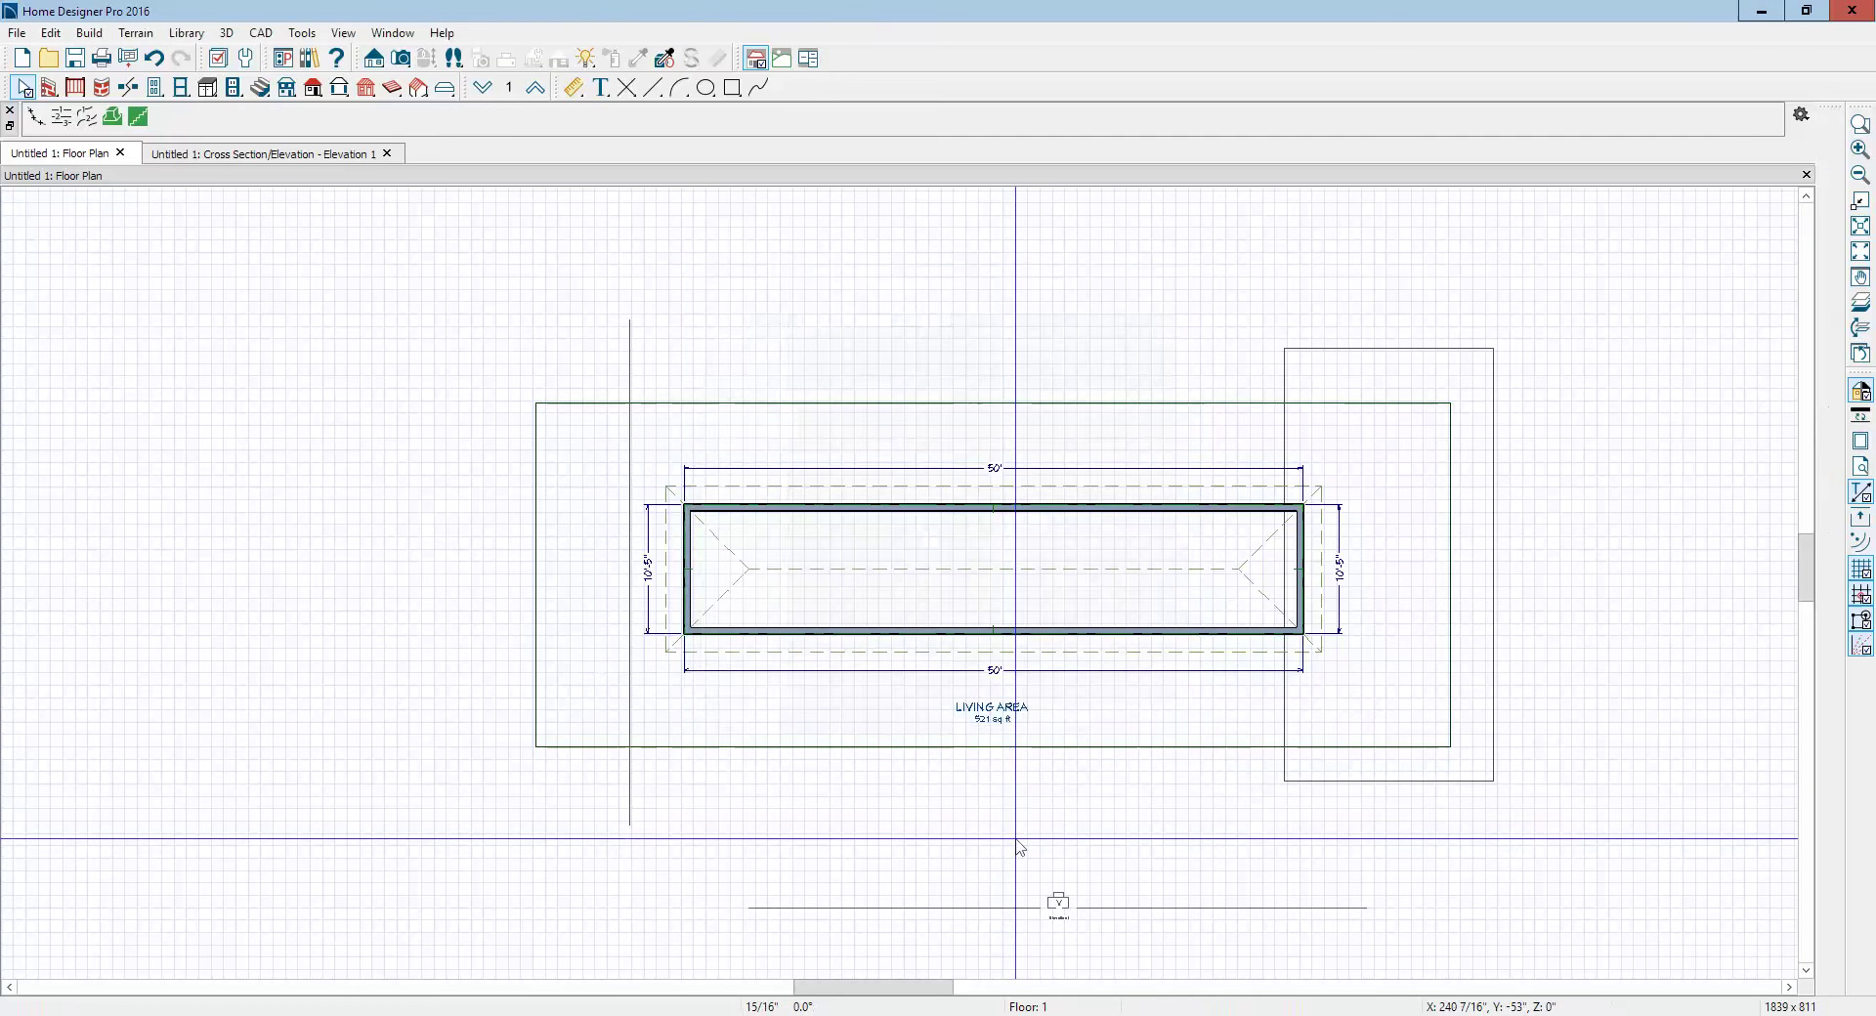
pyautogui.hotkey('ctrl', 'Tab')
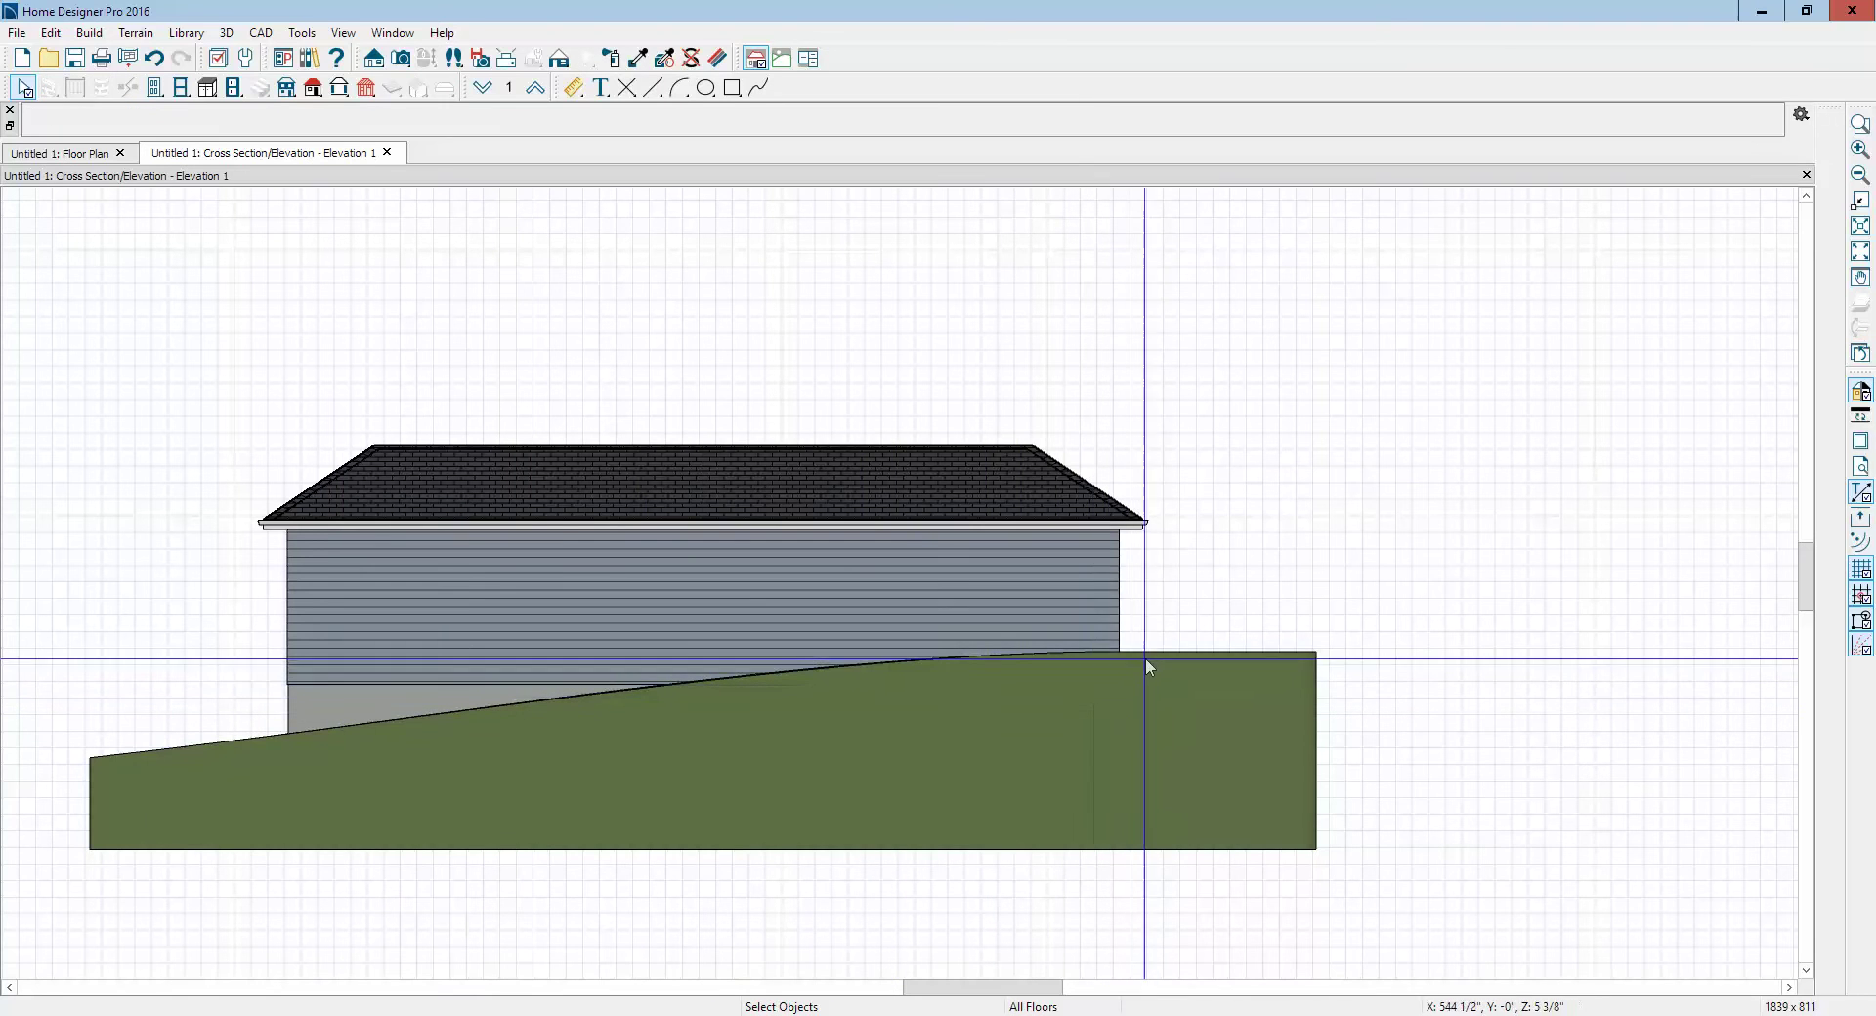
# Step: Set the right-end elevation region to -6 and check the grade in Elevation 1
pyautogui.hotkey('ctrl', 'Tab')
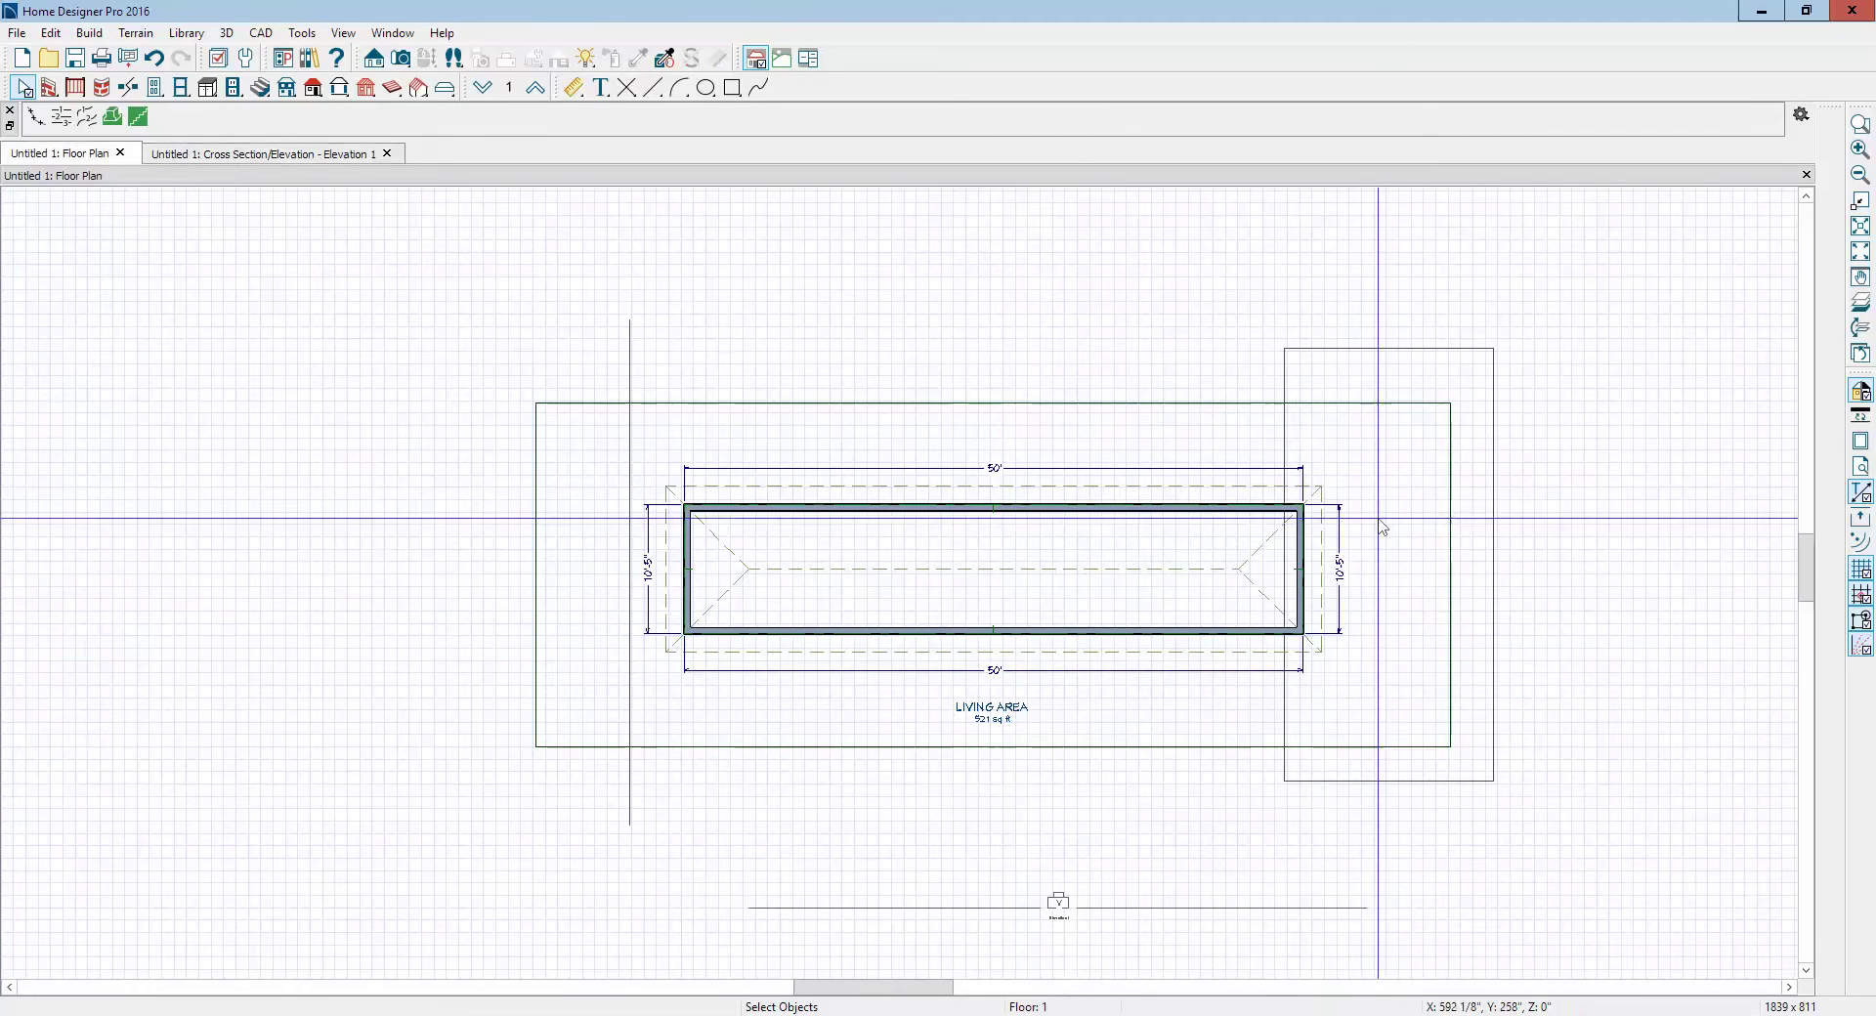
pyautogui.click(1388, 367)
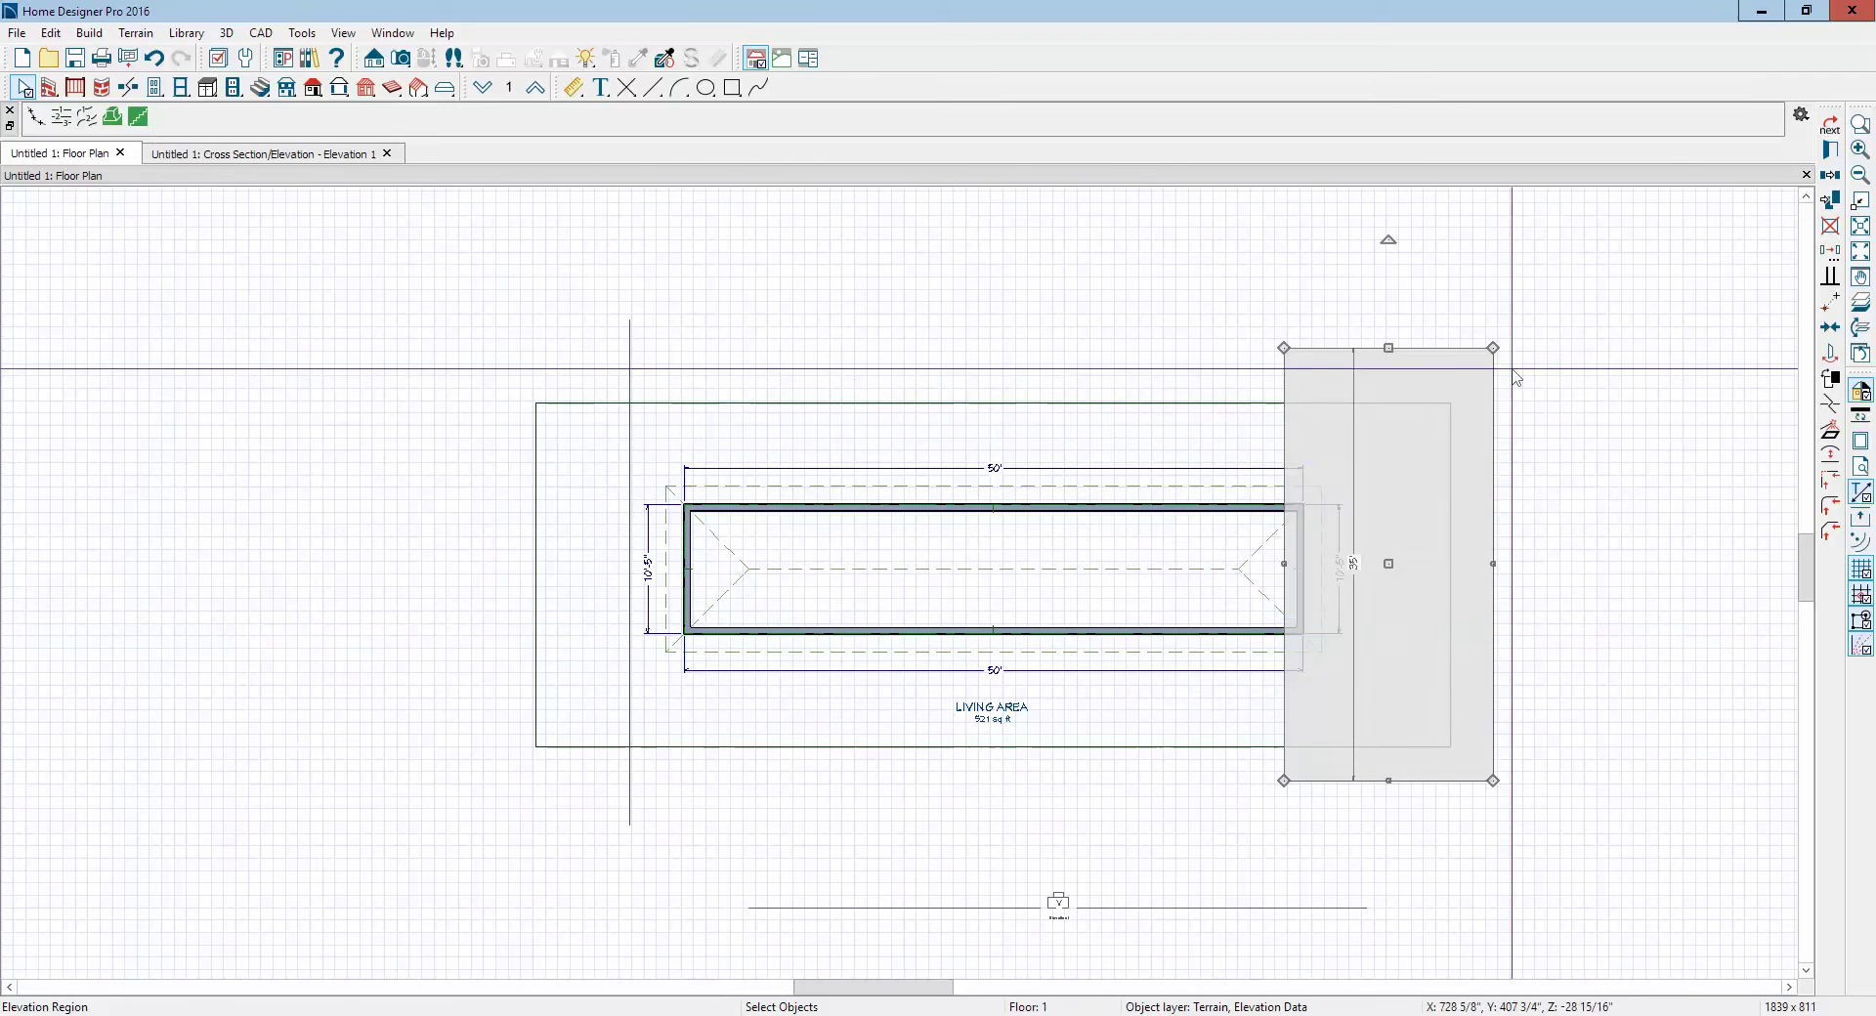
pyautogui.doubleClick(1329, 352)
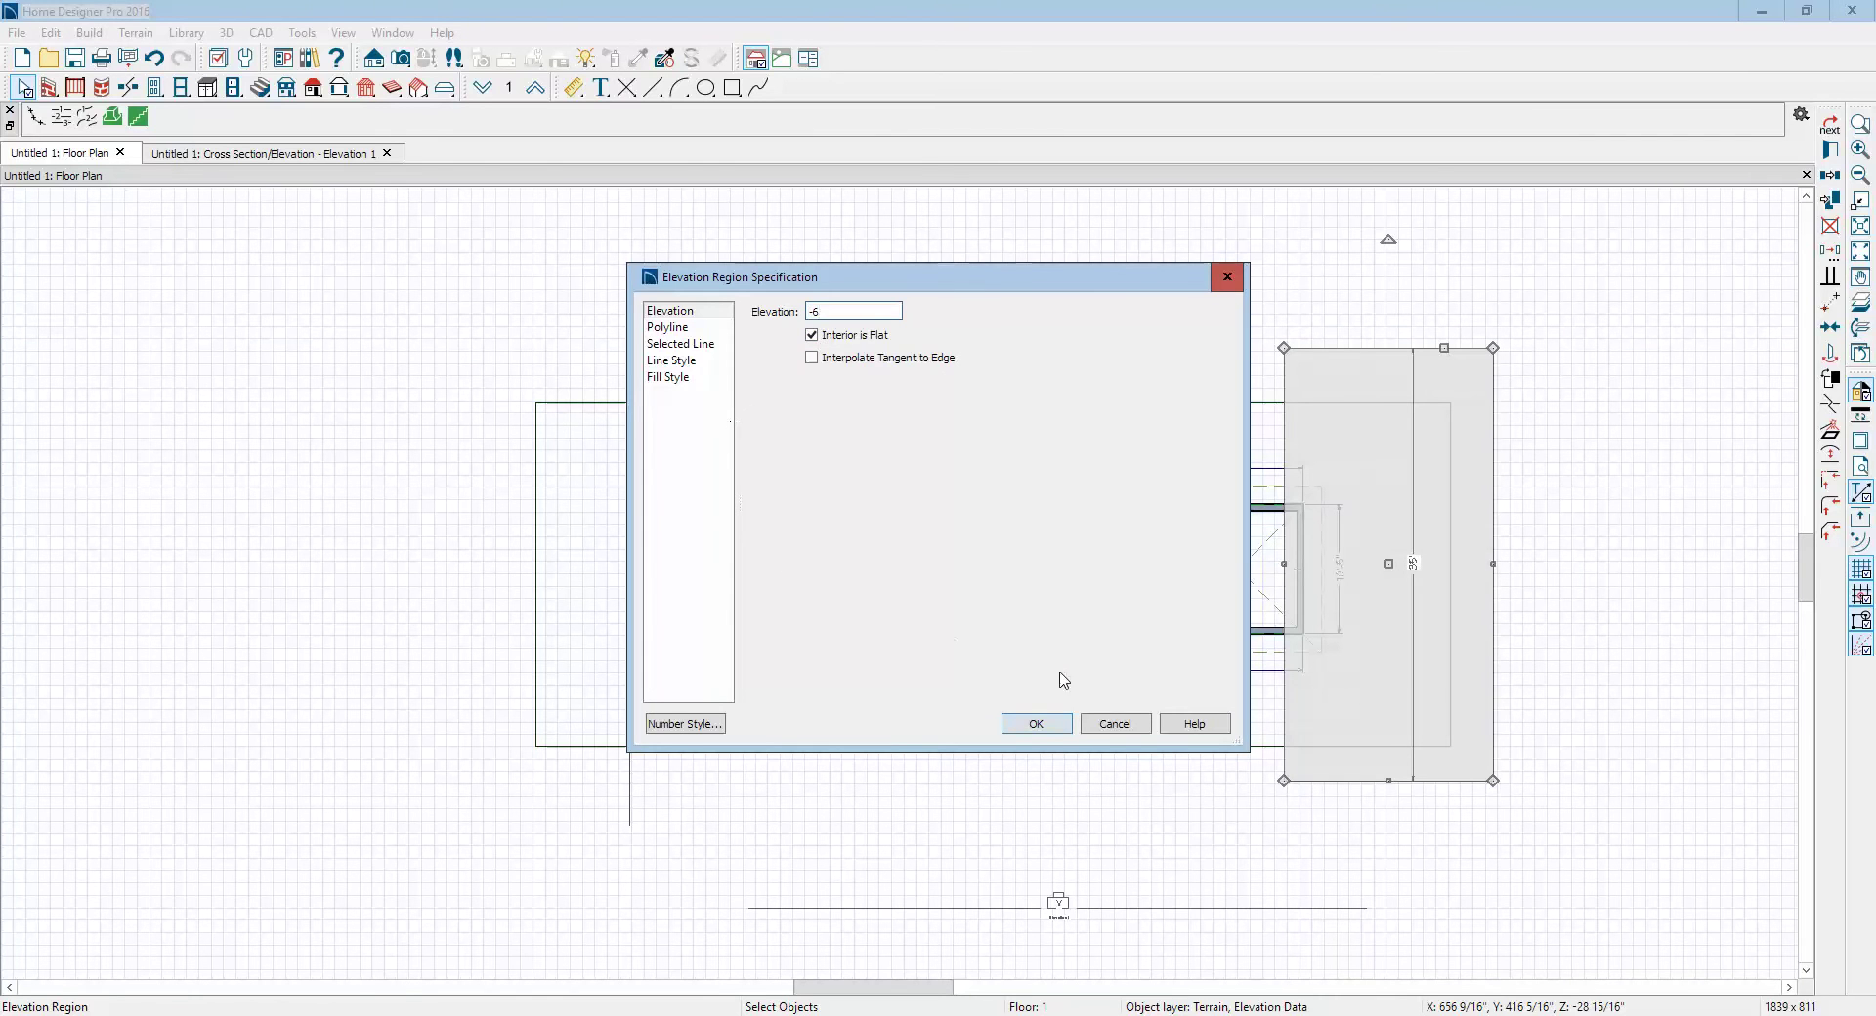
pyautogui.click(1037, 724)
pyautogui.hotkey('ctrl', 'Tab')
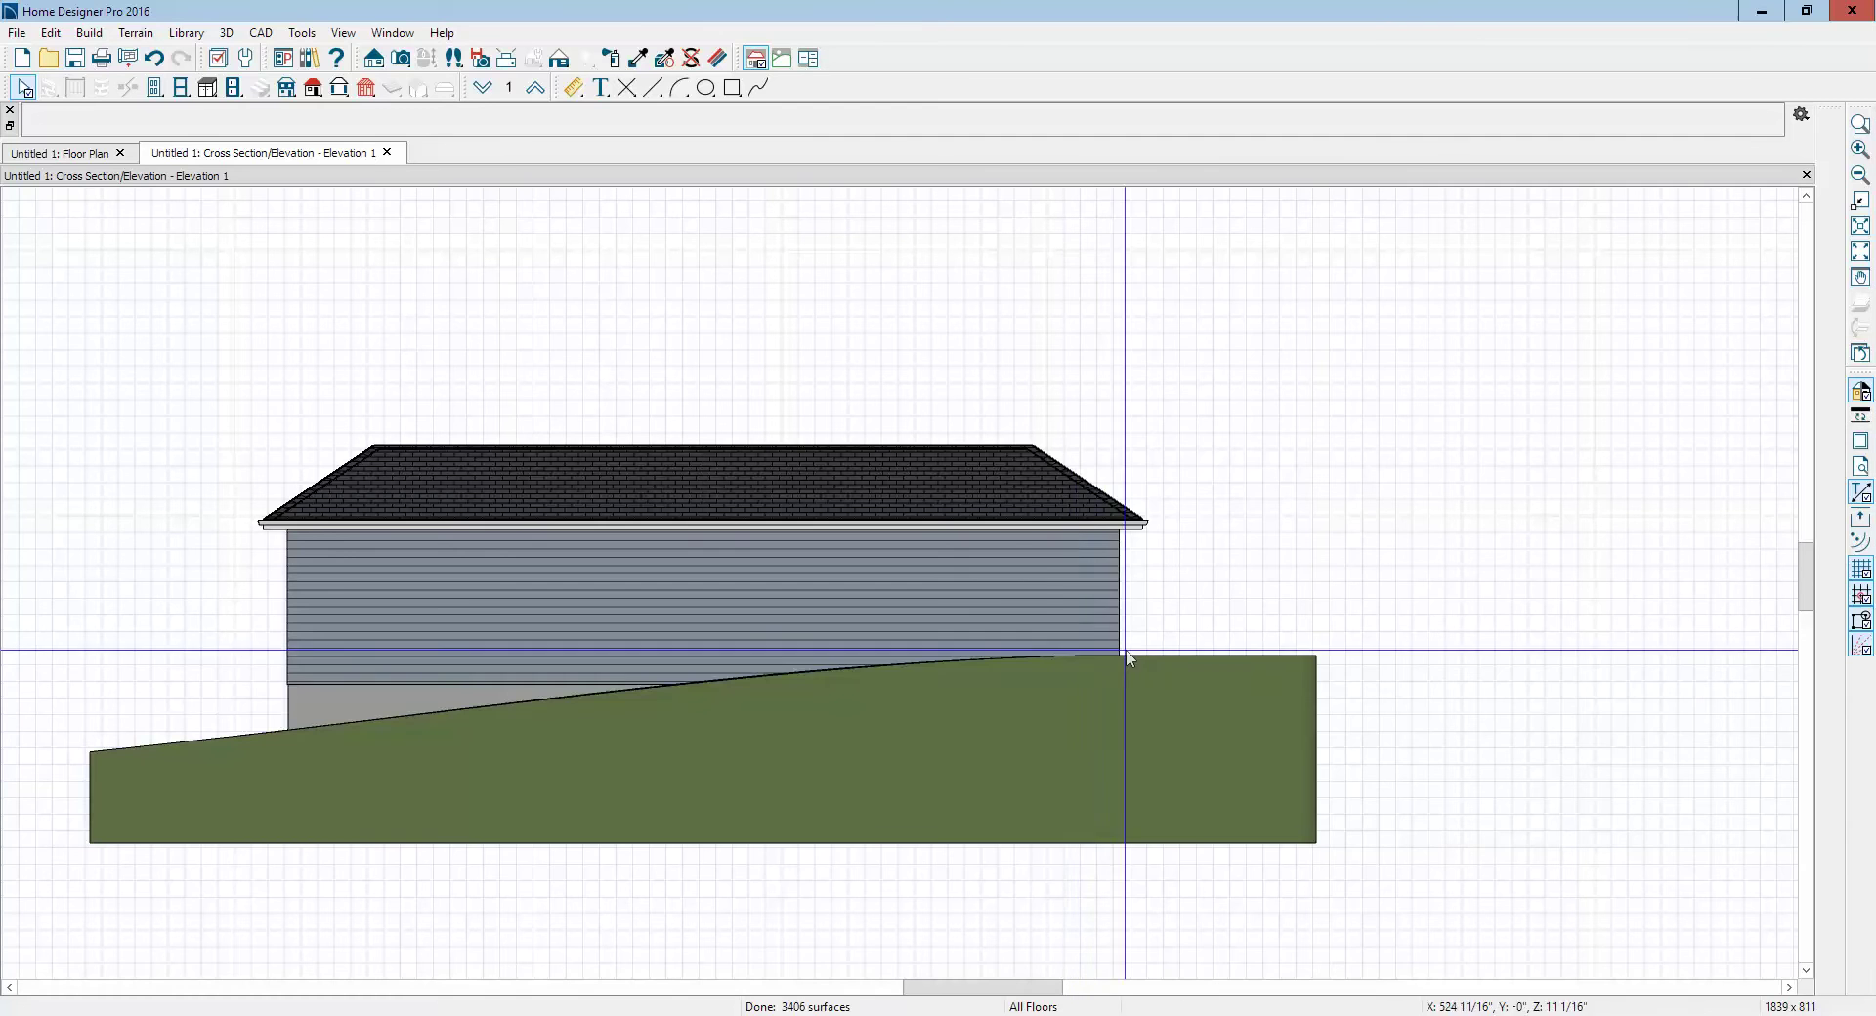
# Step: Lower the right elevation region to -12", compare the elevation, and return to the floor plan
pyautogui.hotkey('ctrl', 'Tab')
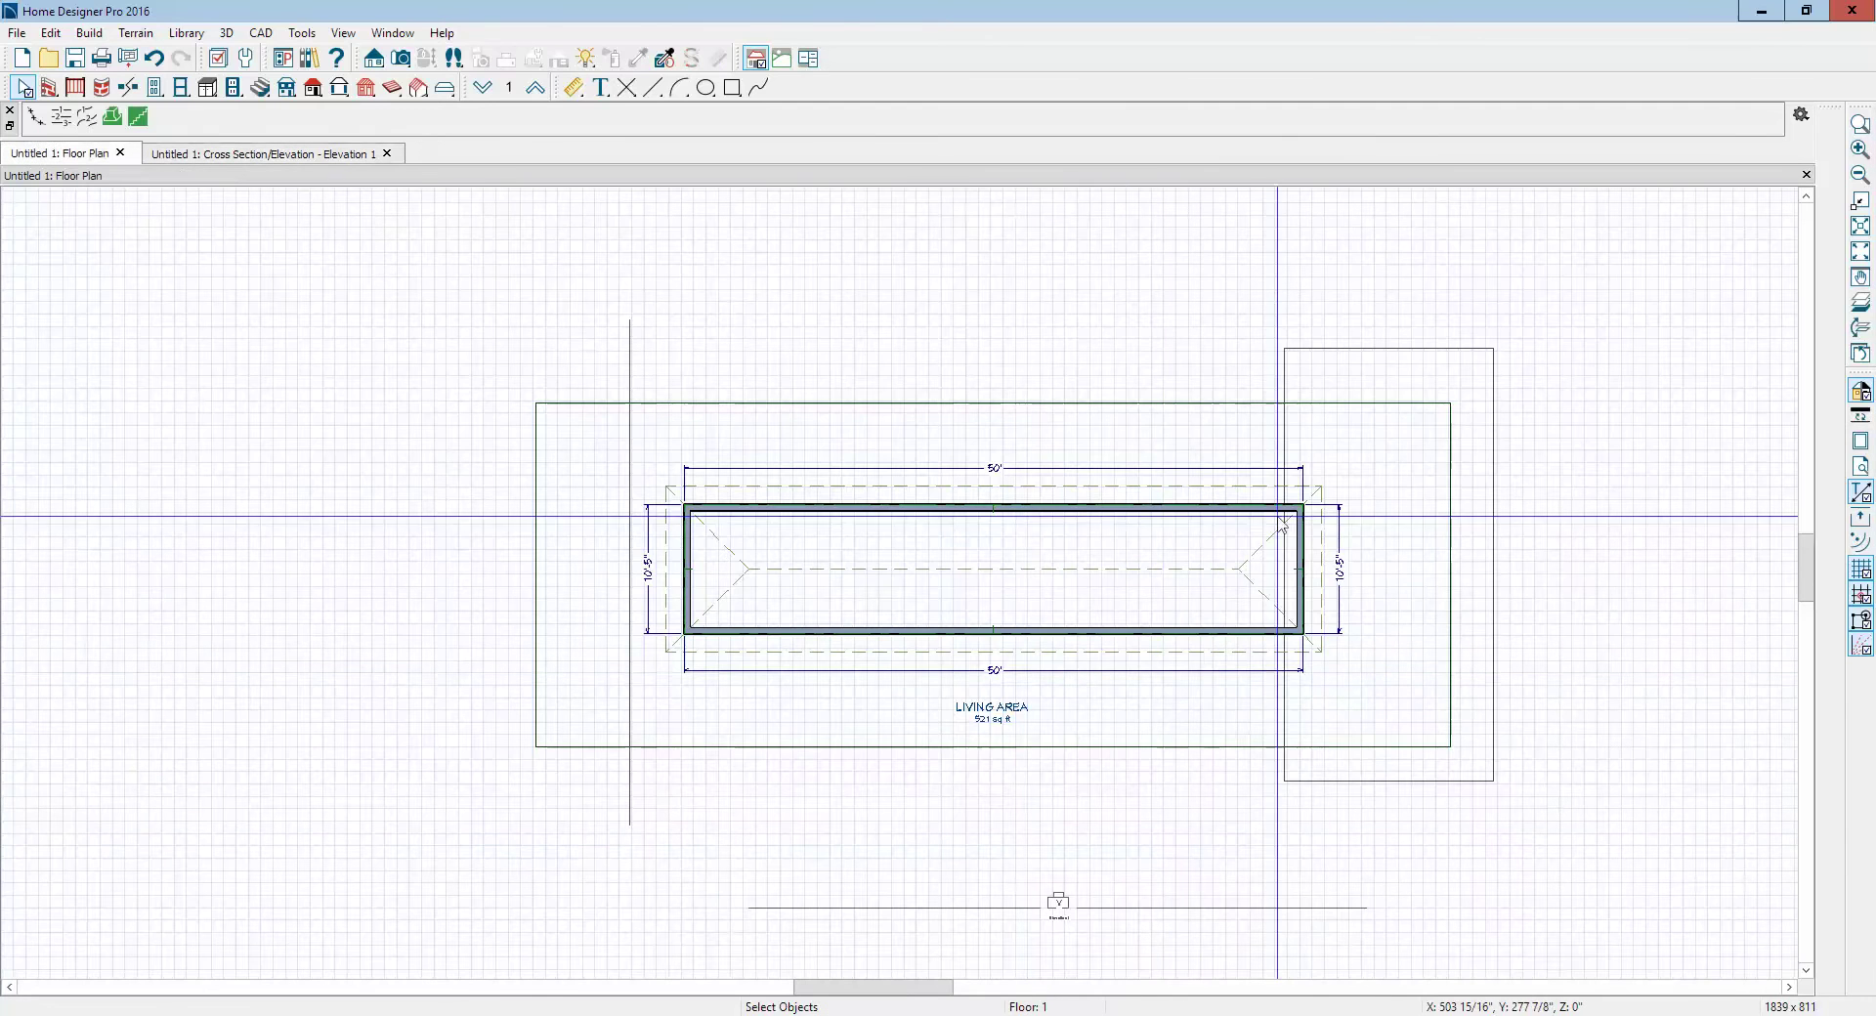
pyautogui.doubleClick(1339, 361)
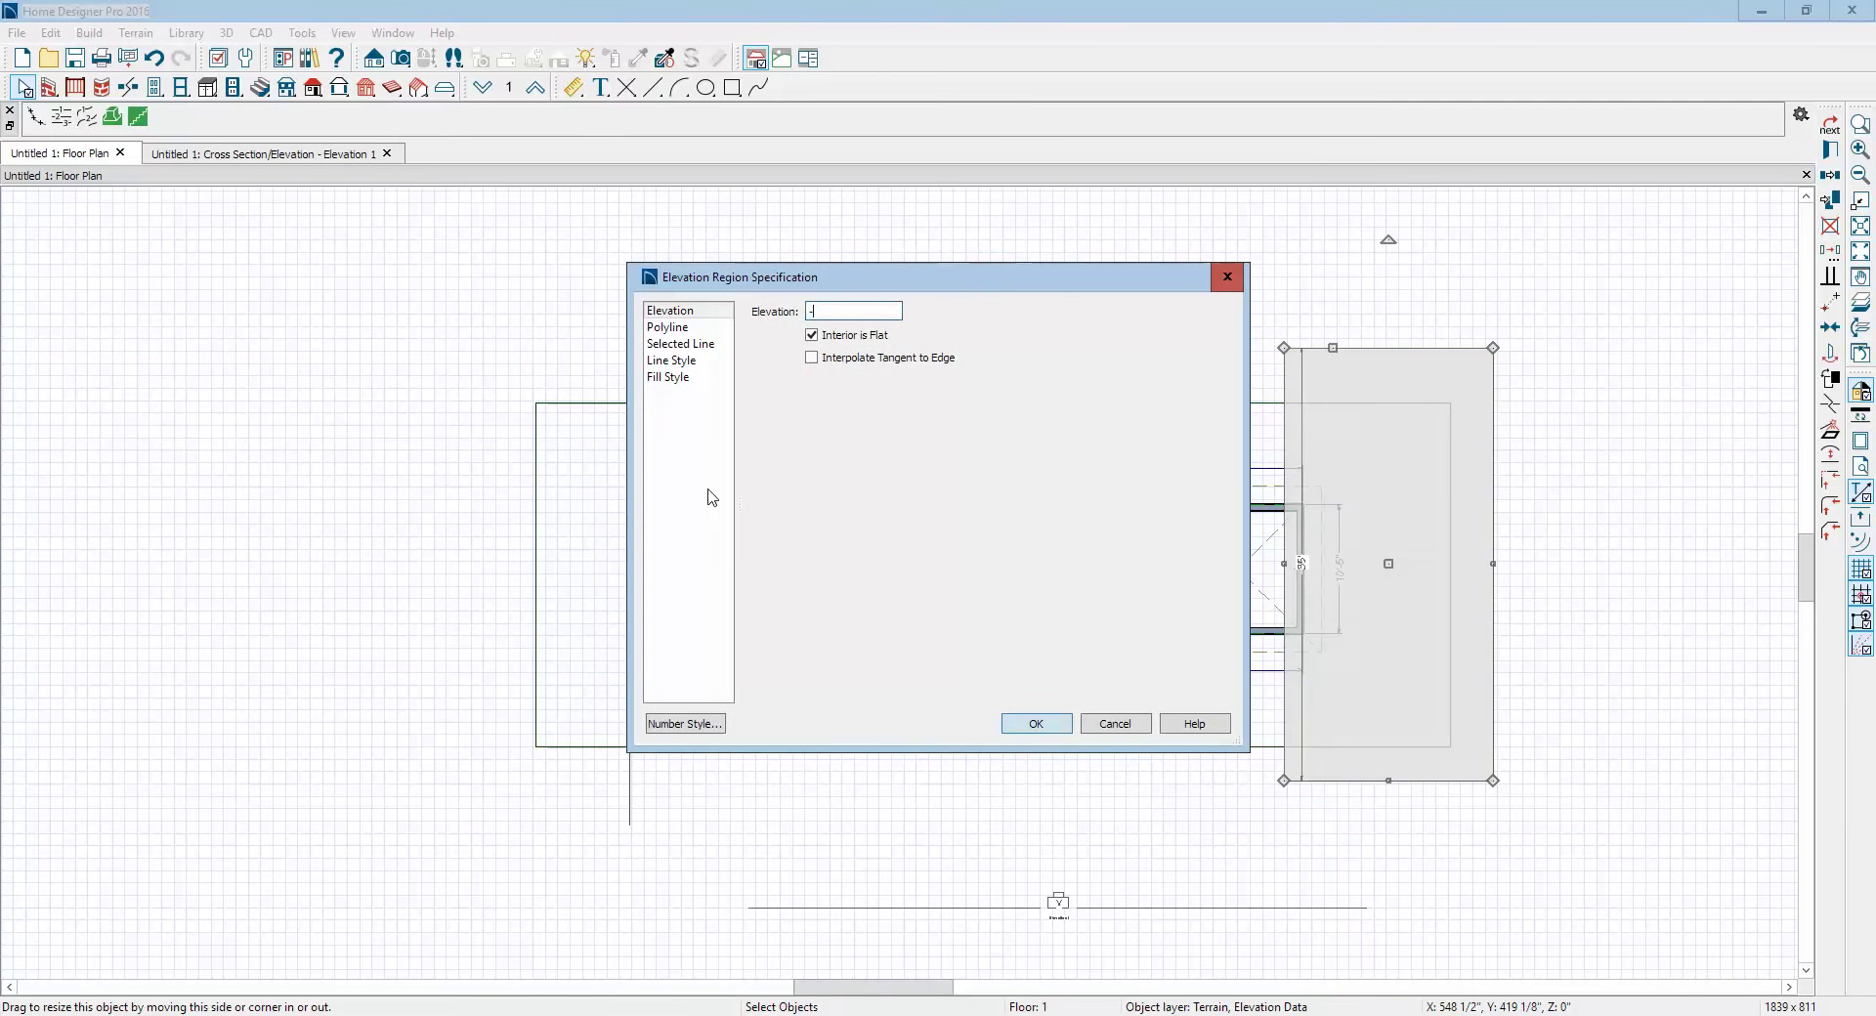
pyautogui.click(1038, 724)
pyautogui.hotkey('ctrl', 'Tab')
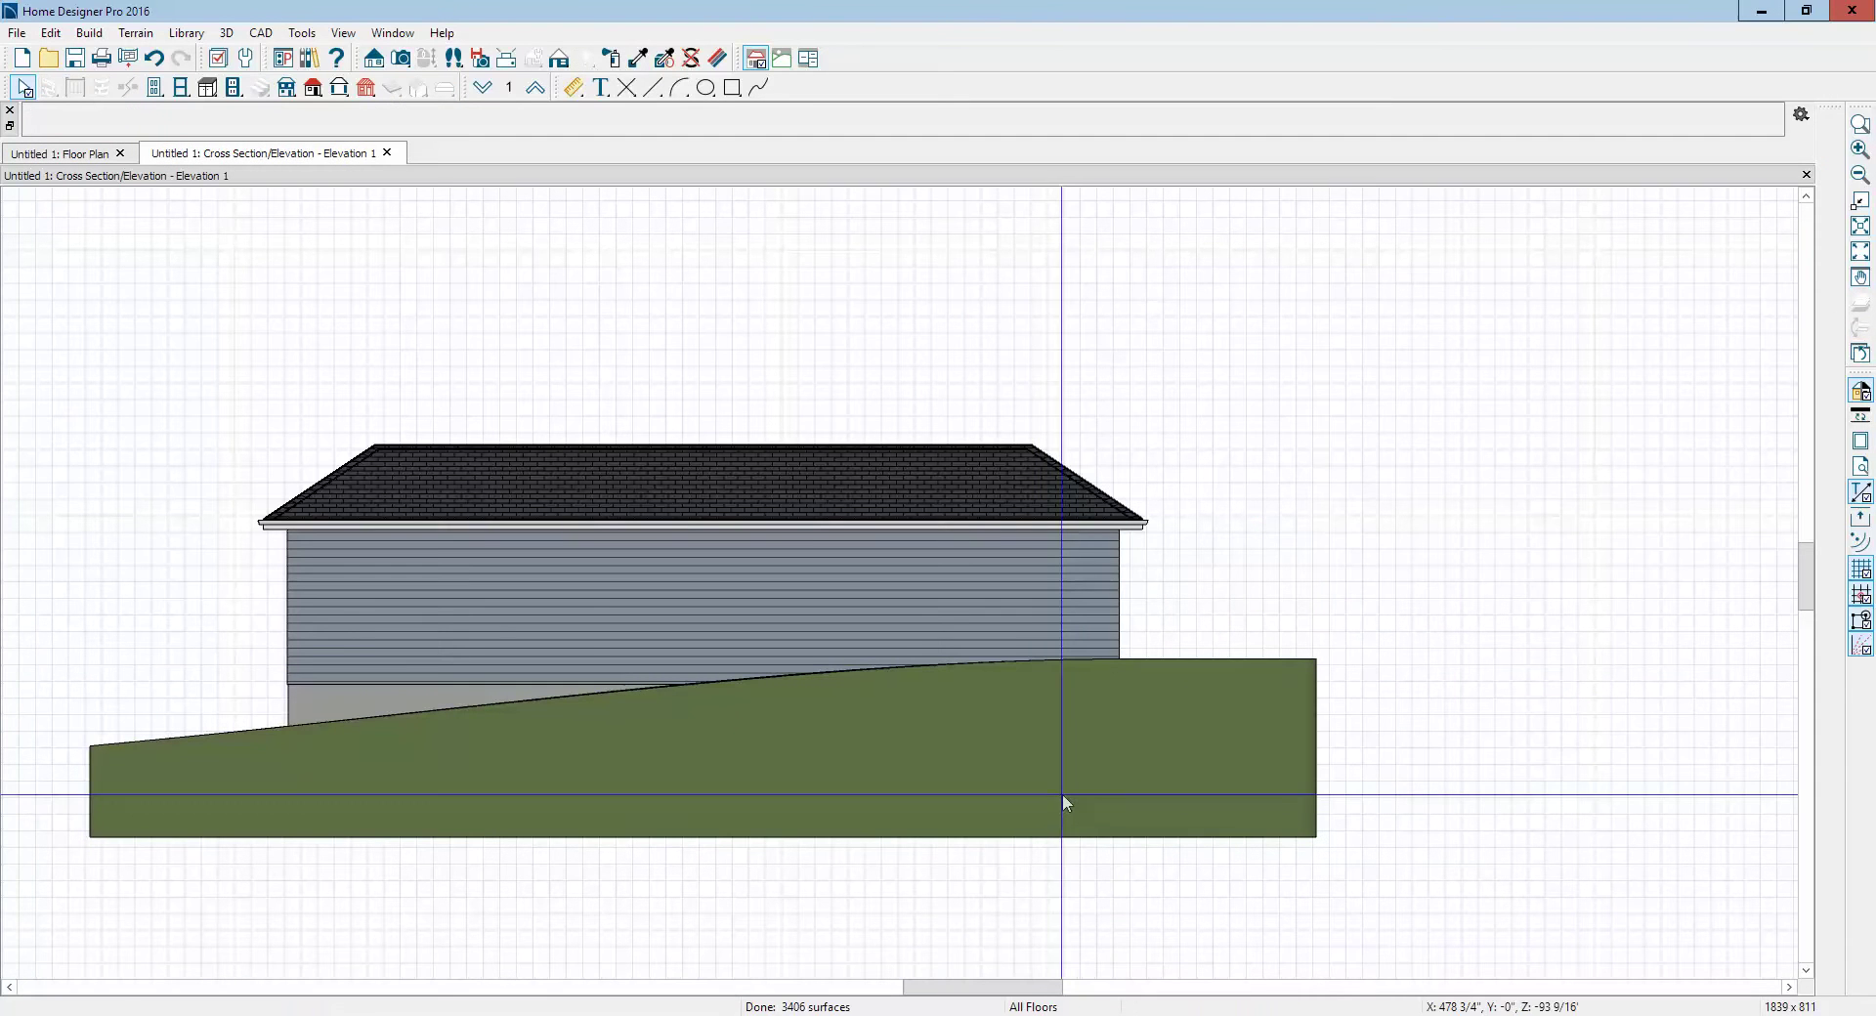
pyautogui.hotkey('ctrl', 'Tab')
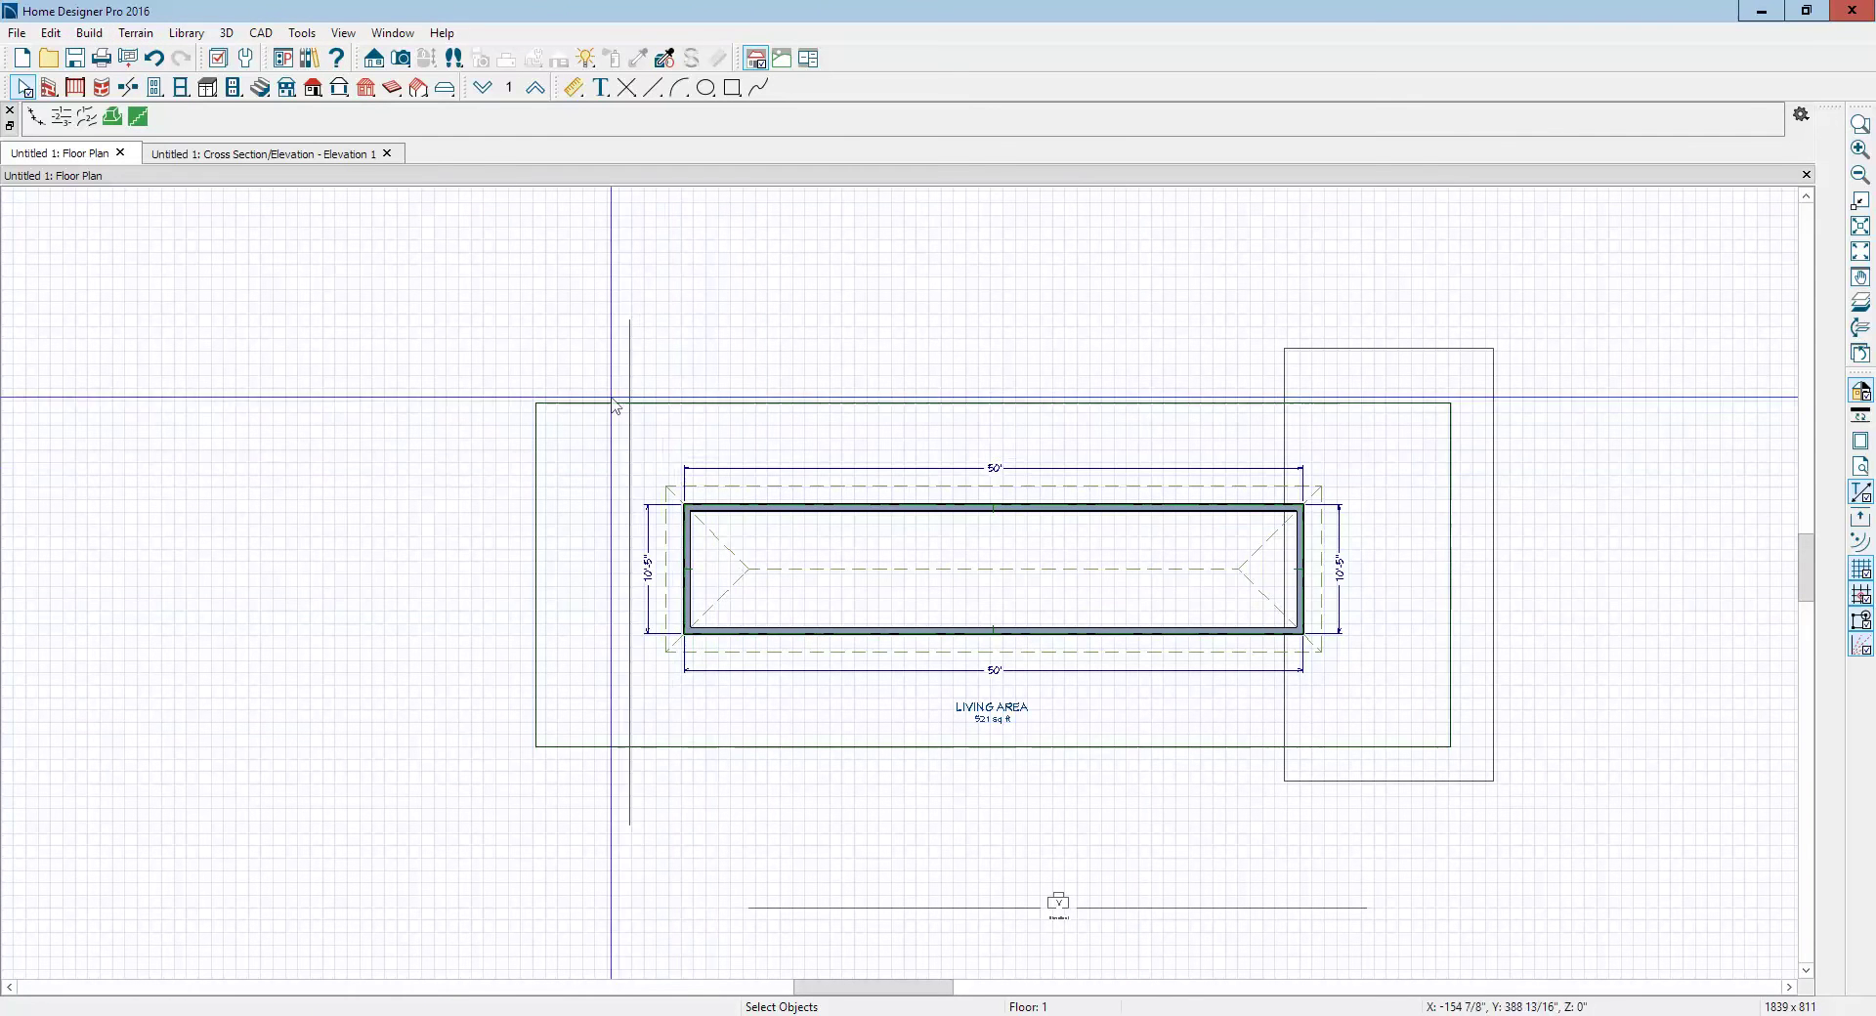
pyautogui.click(1363, 349)
pyautogui.press('Escape')
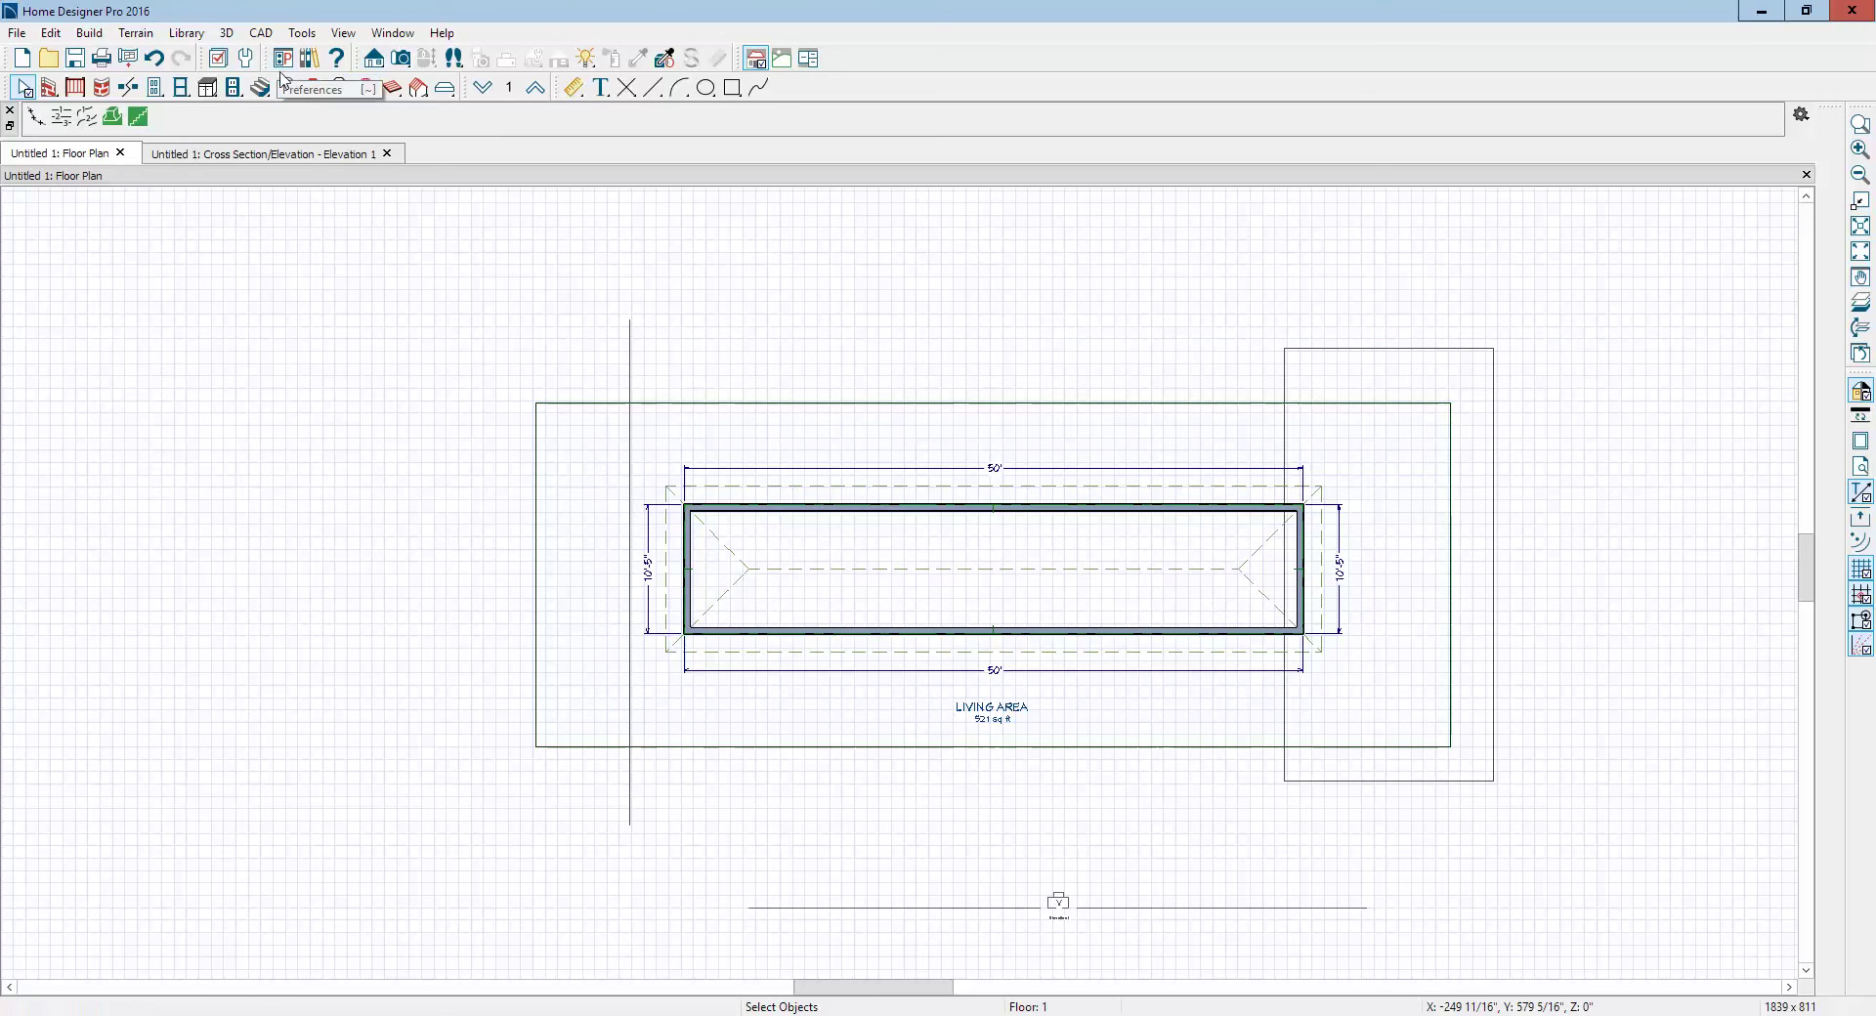
# Step: Draw a curved elevation spline from above the house, bending inside it, ending below the living area
pyautogui.click(146, 33)
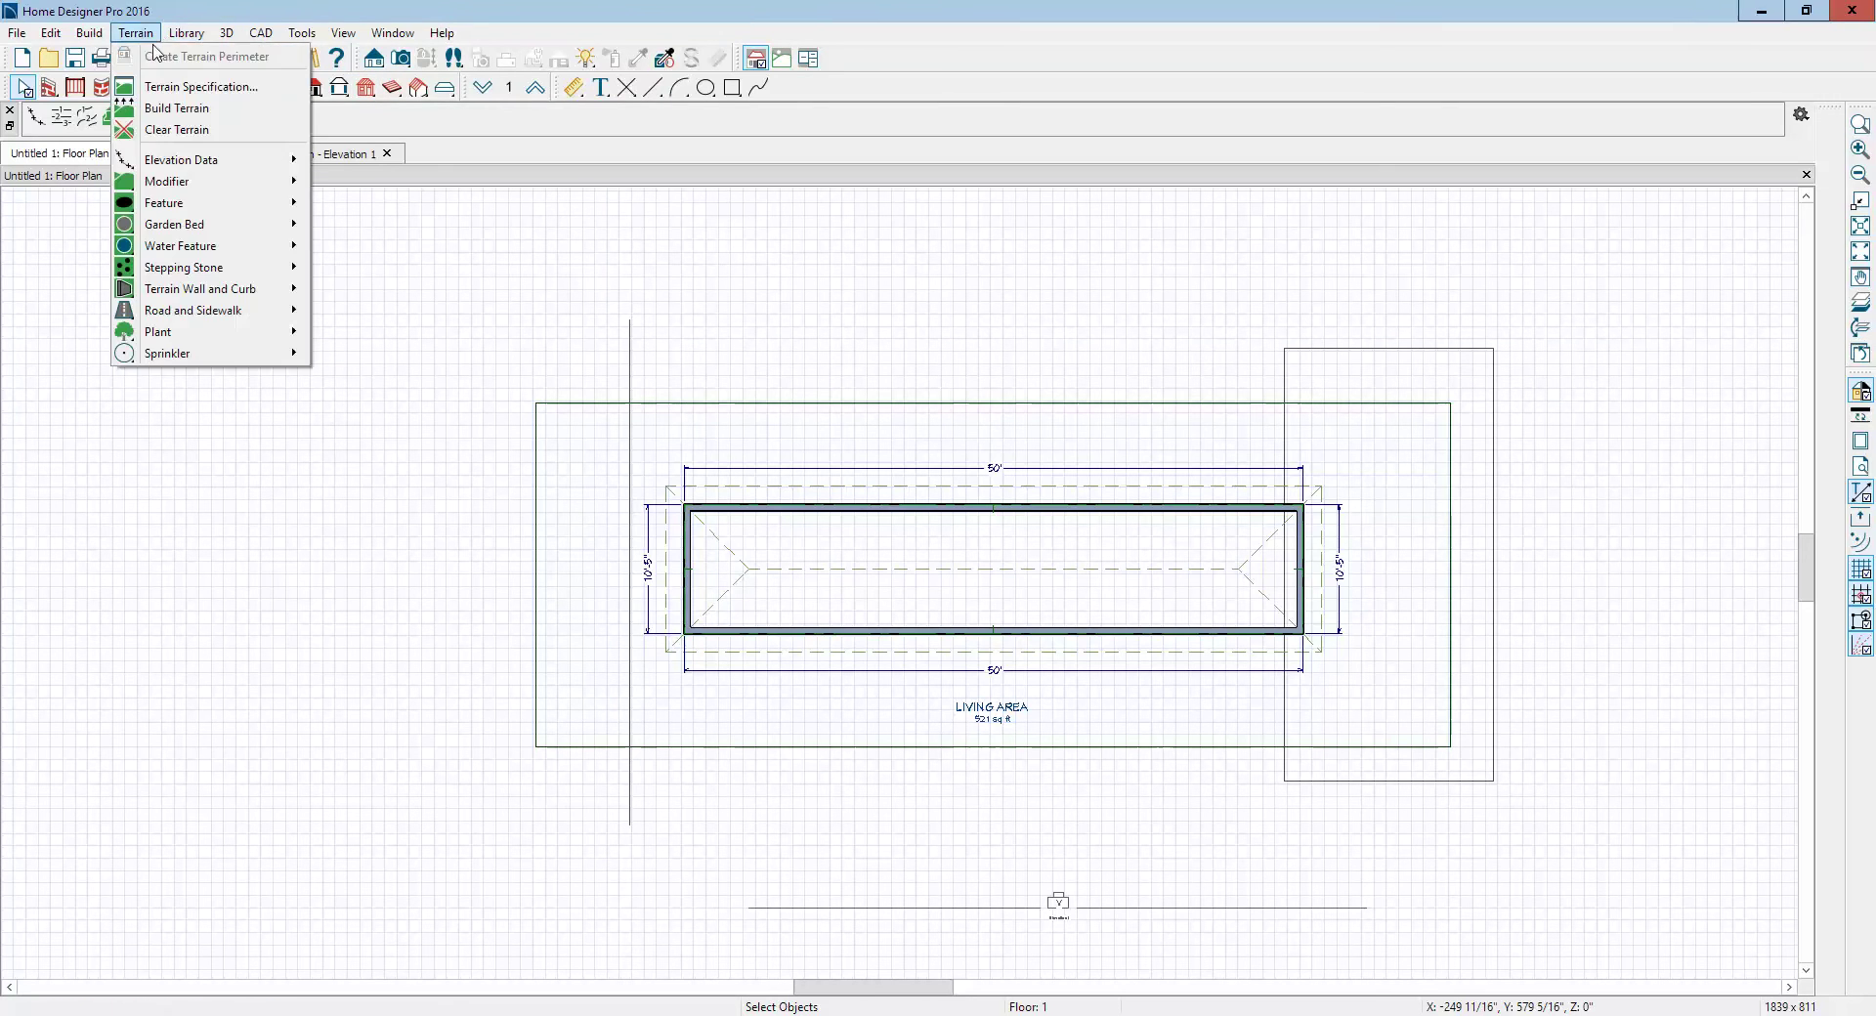
pyautogui.moveTo(223, 186)
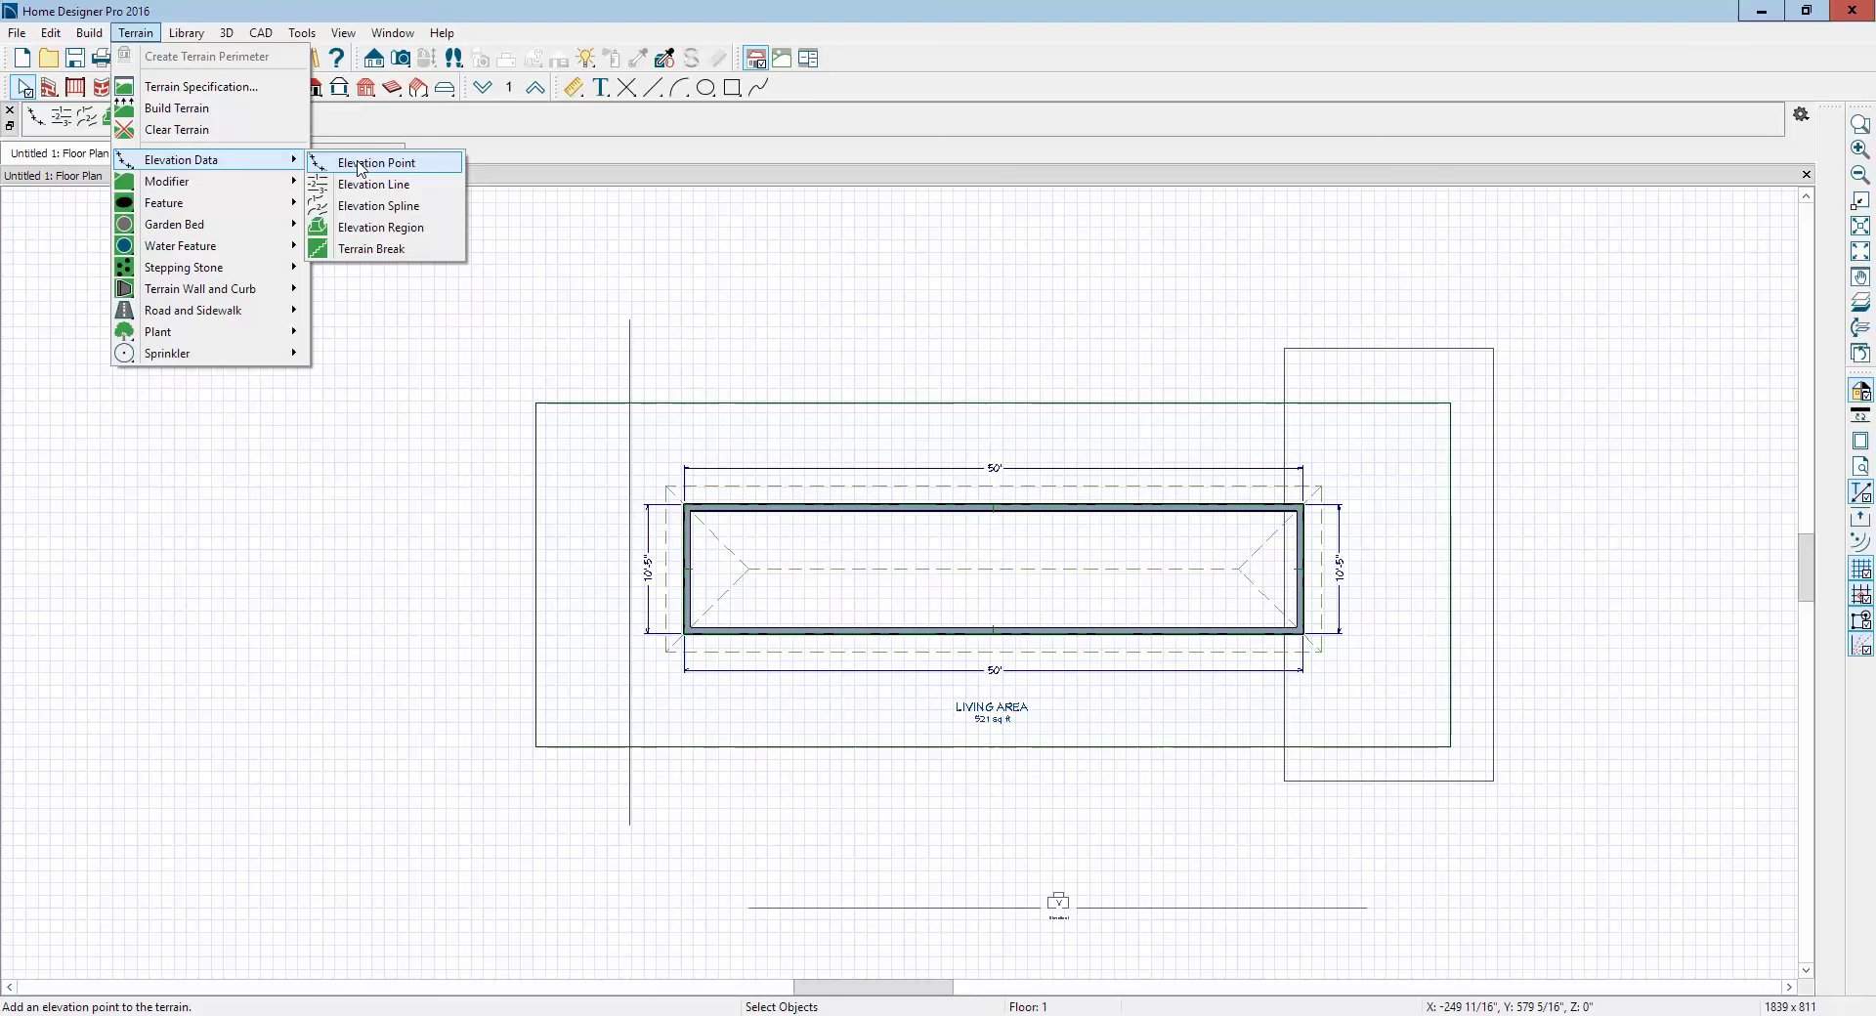
pyautogui.click(379, 205)
pyautogui.moveTo(1039, 337)
pyautogui.mouseDown()
pyautogui.moveTo(929, 493)
pyautogui.moveTo(944, 503)
pyautogui.mouseUp()
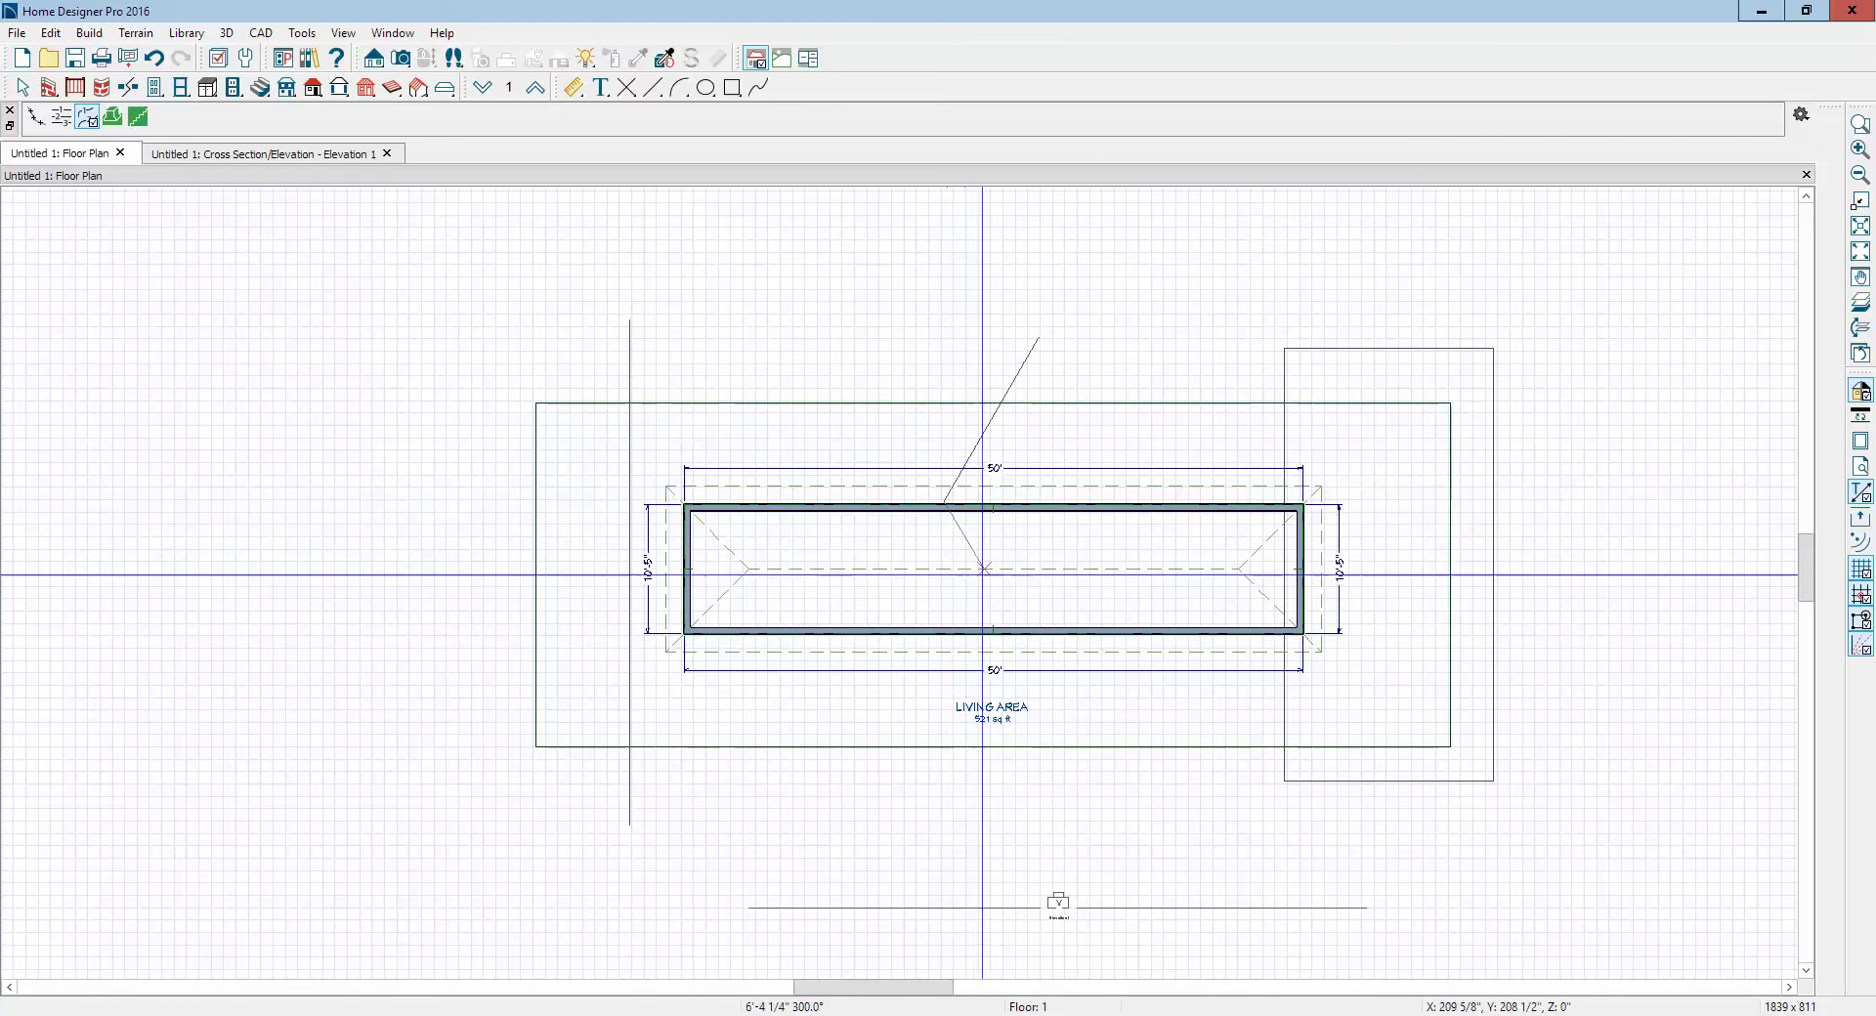
pyautogui.click(1005, 606)
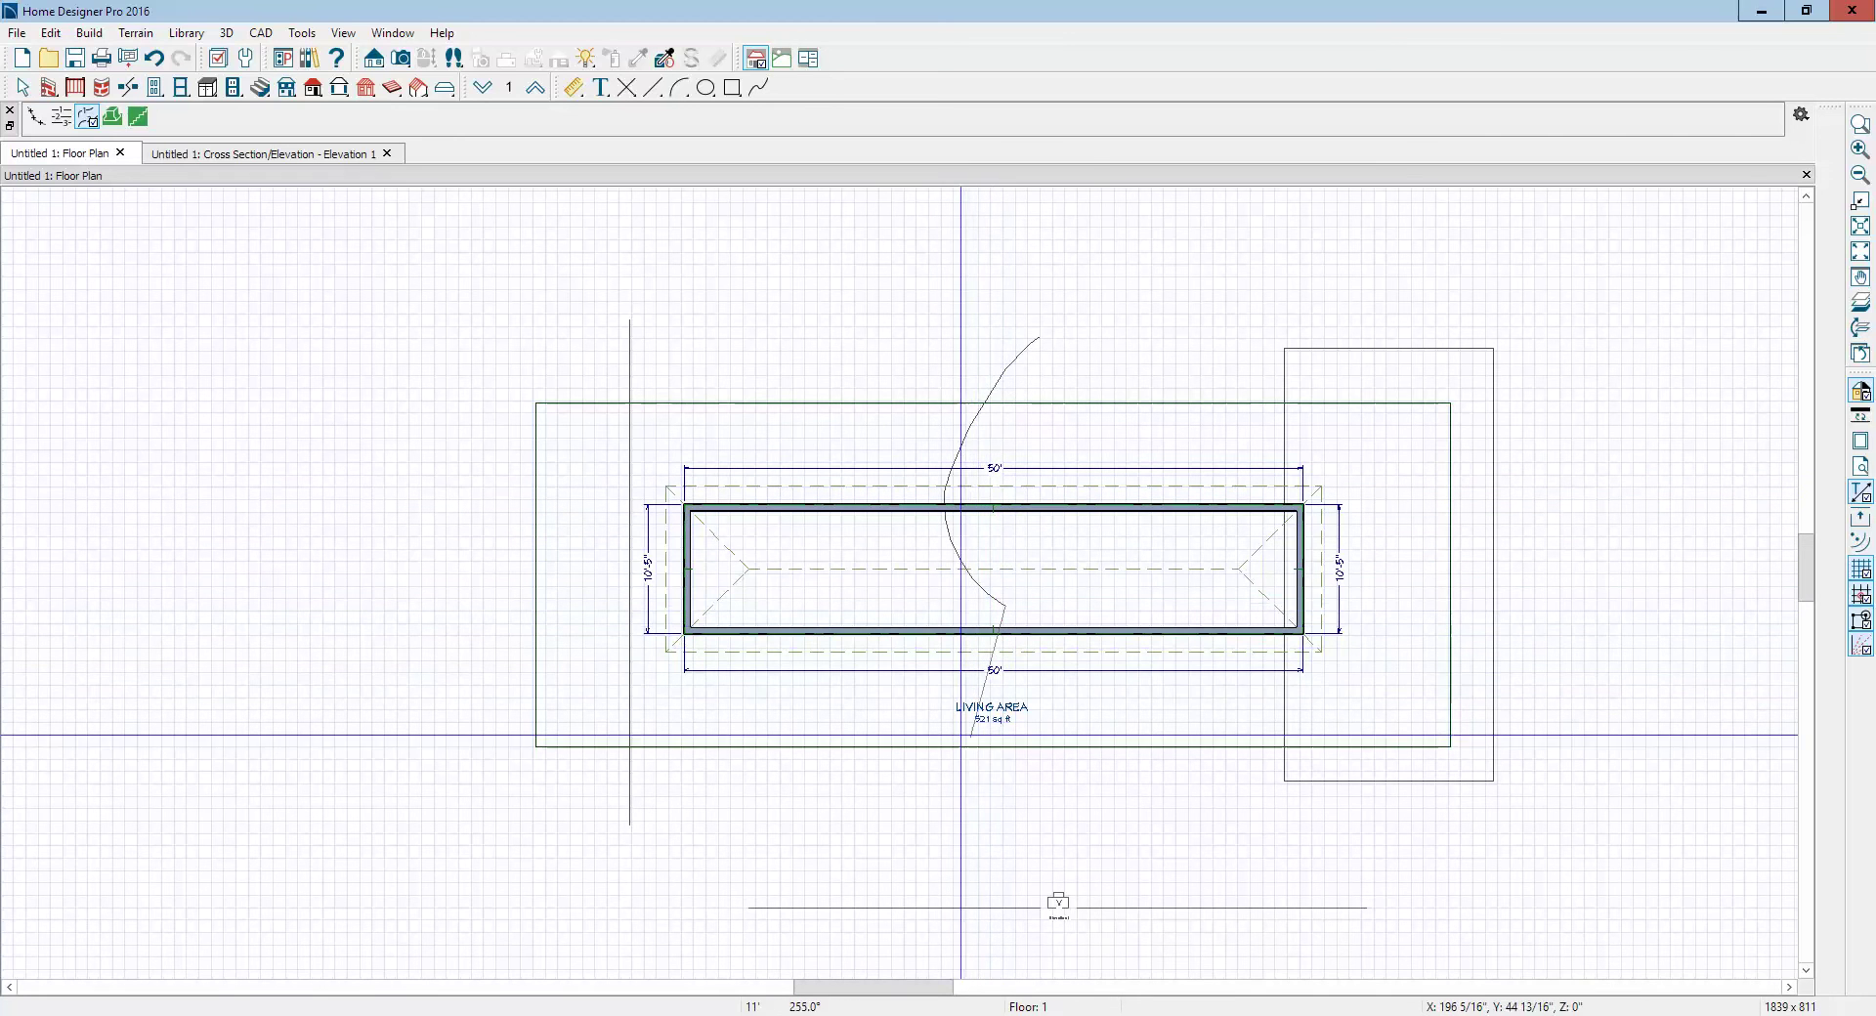
pyautogui.doubleClick(958, 787)
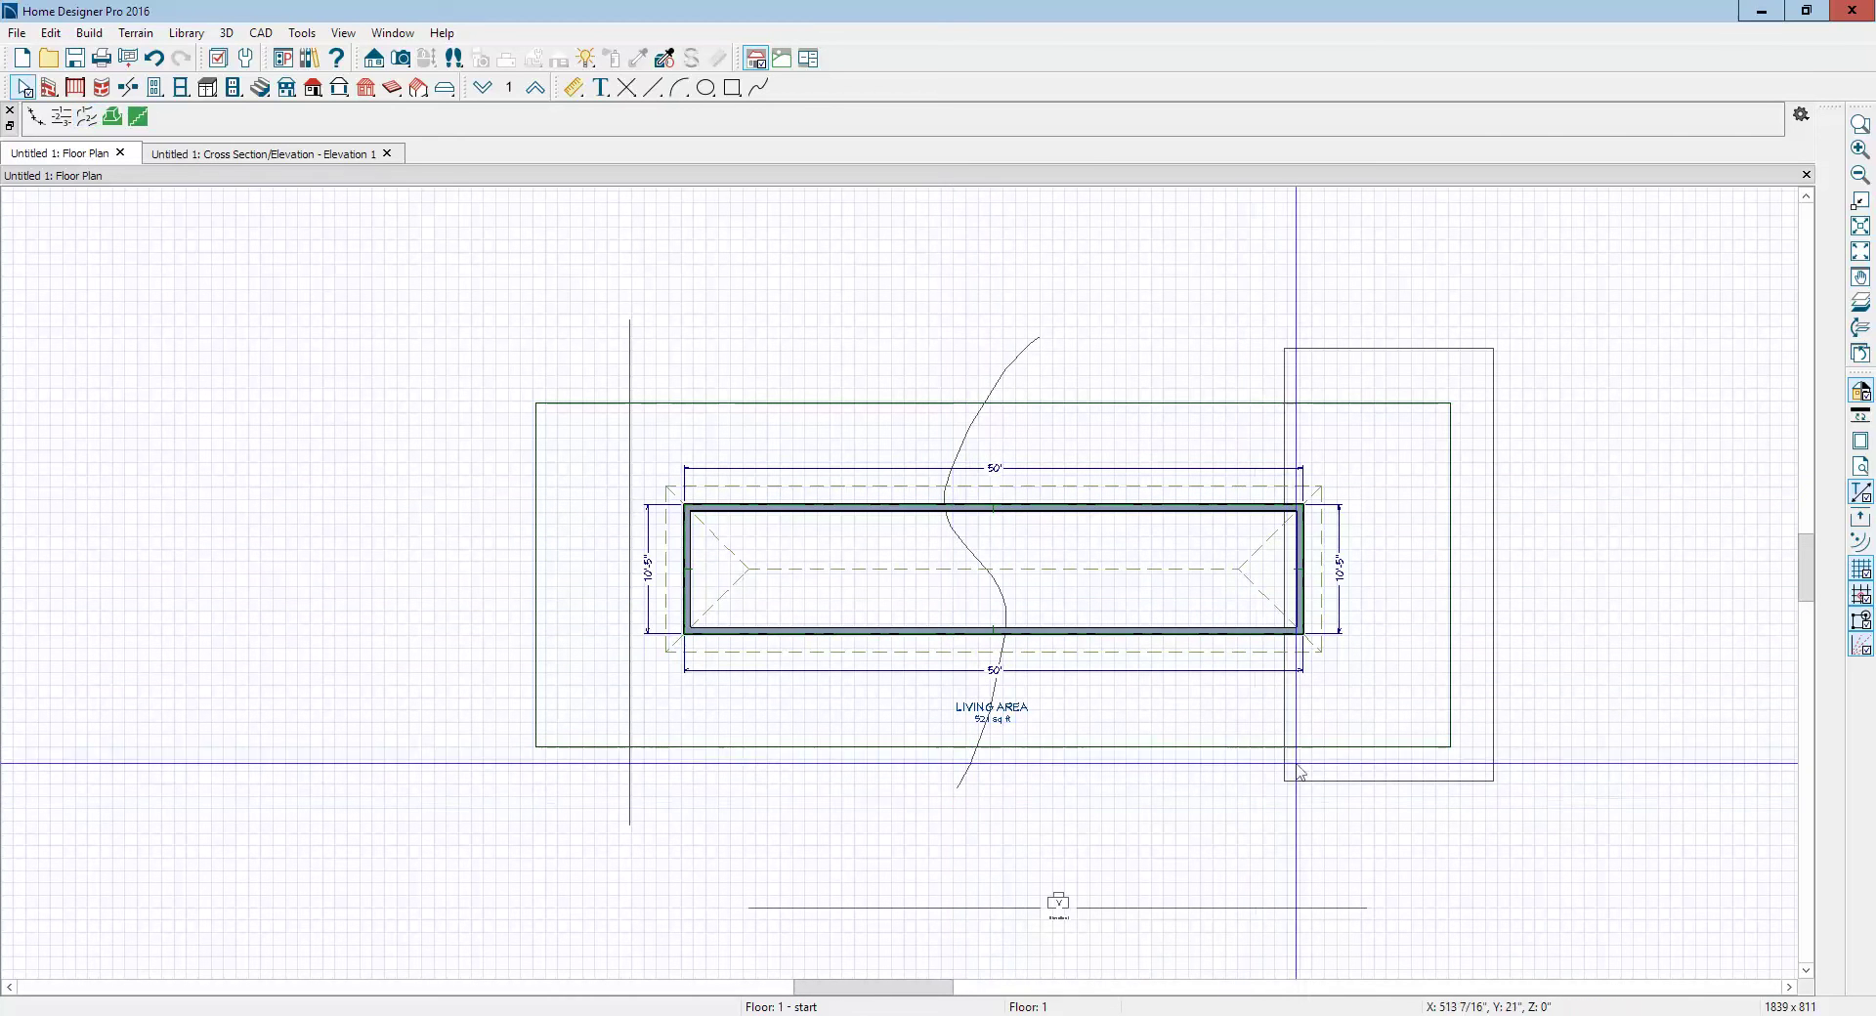
# Step: Read the elevations of the region, the straight elevation line and the spline (-43 7/16")
pyautogui.doubleClick(1300, 361)
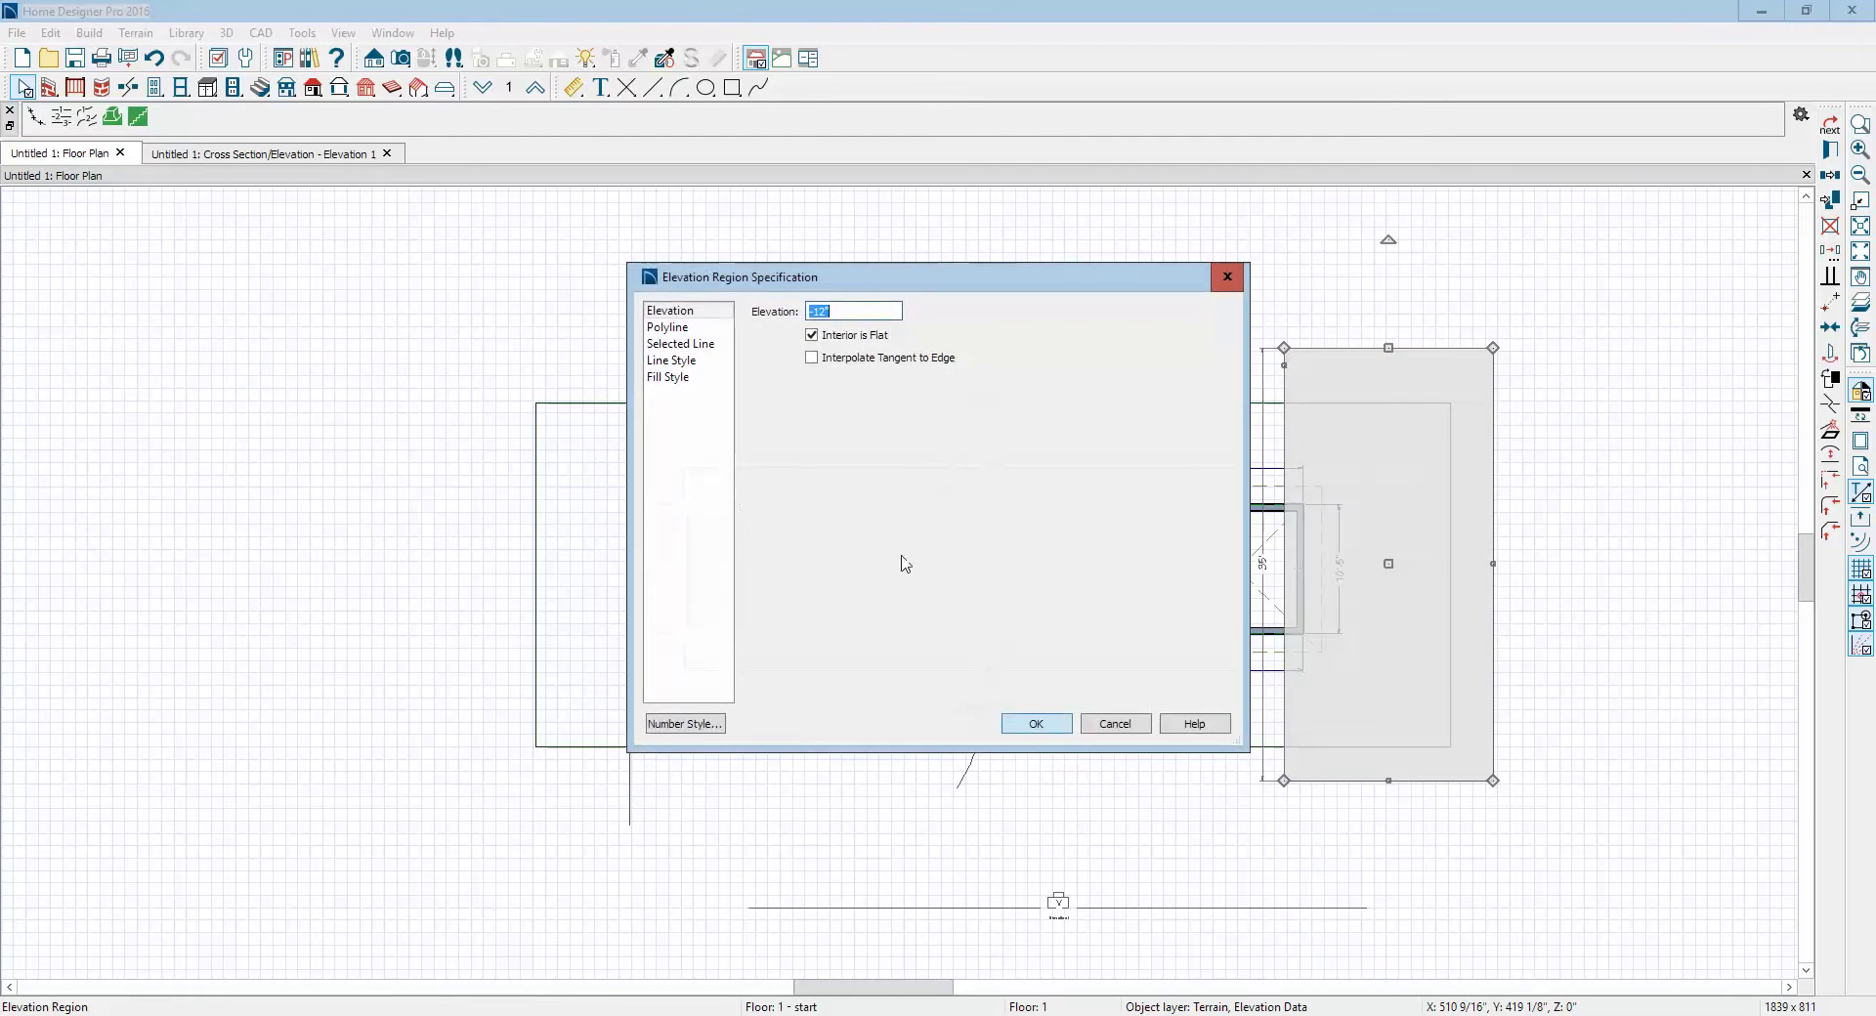
pyautogui.click(1108, 724)
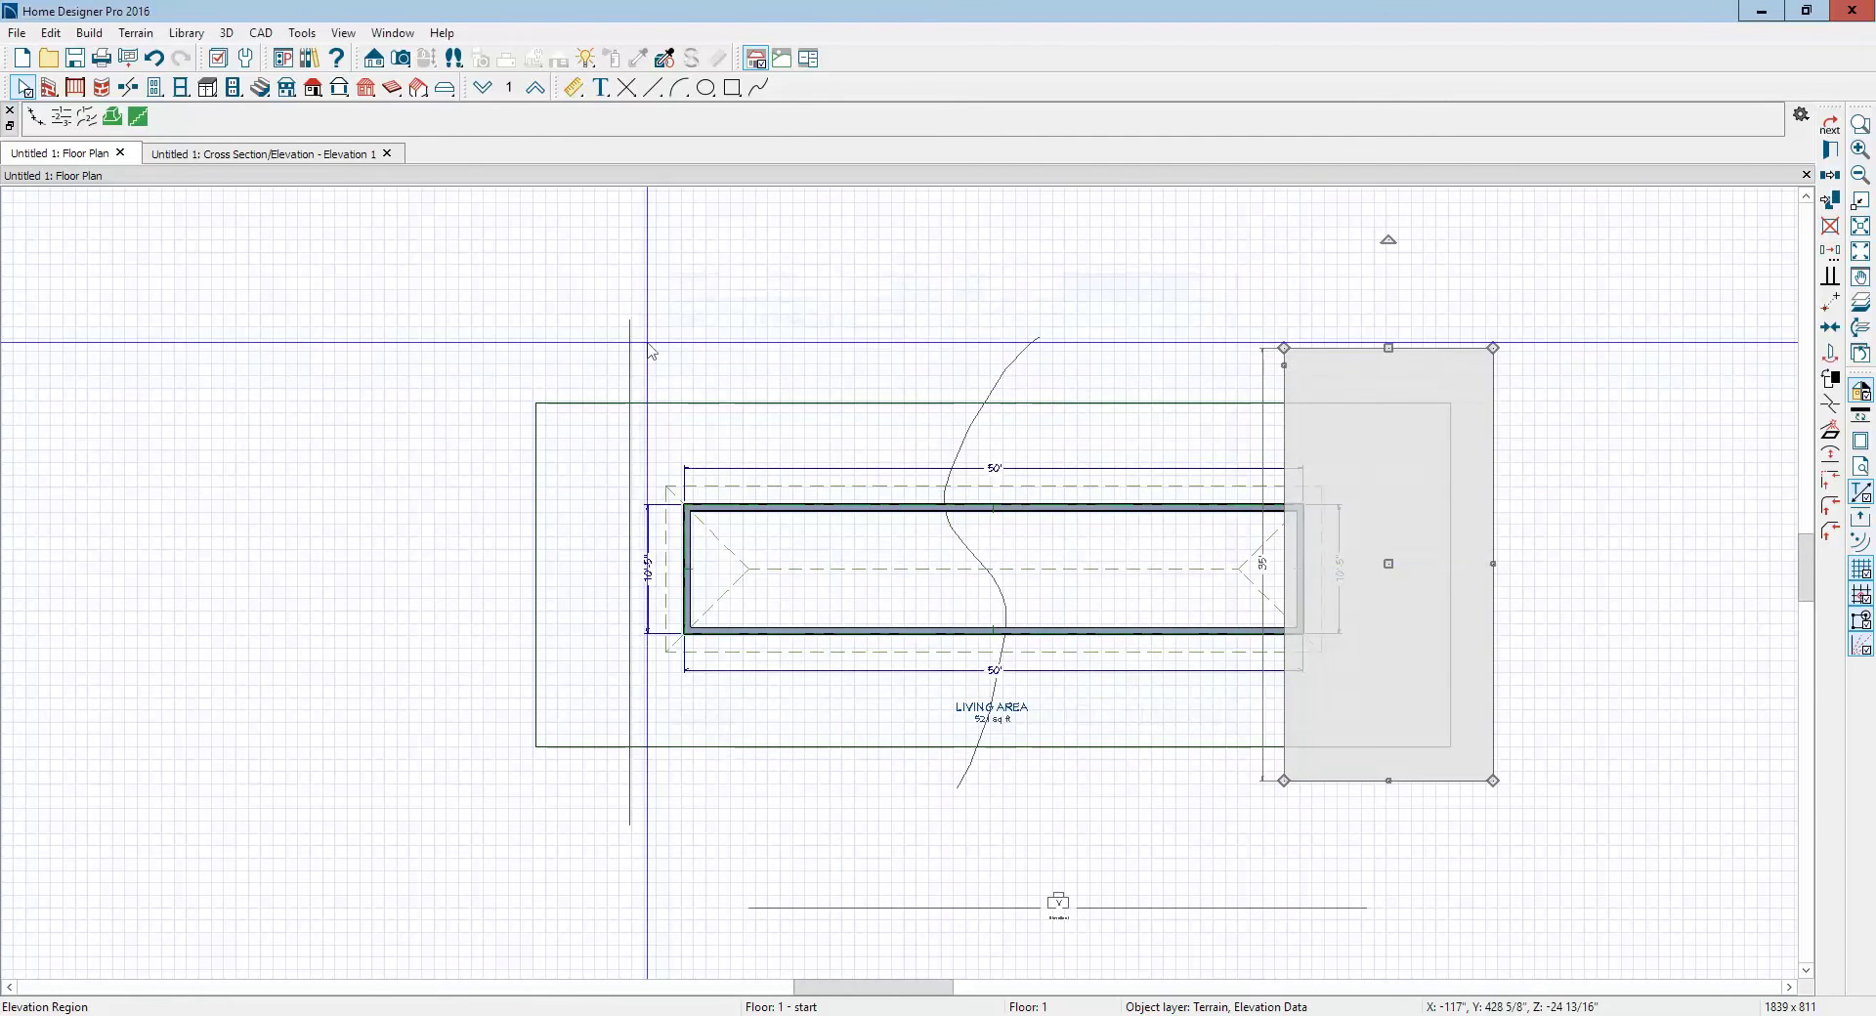
pyautogui.click(637, 350)
pyautogui.doubleClick(635, 352)
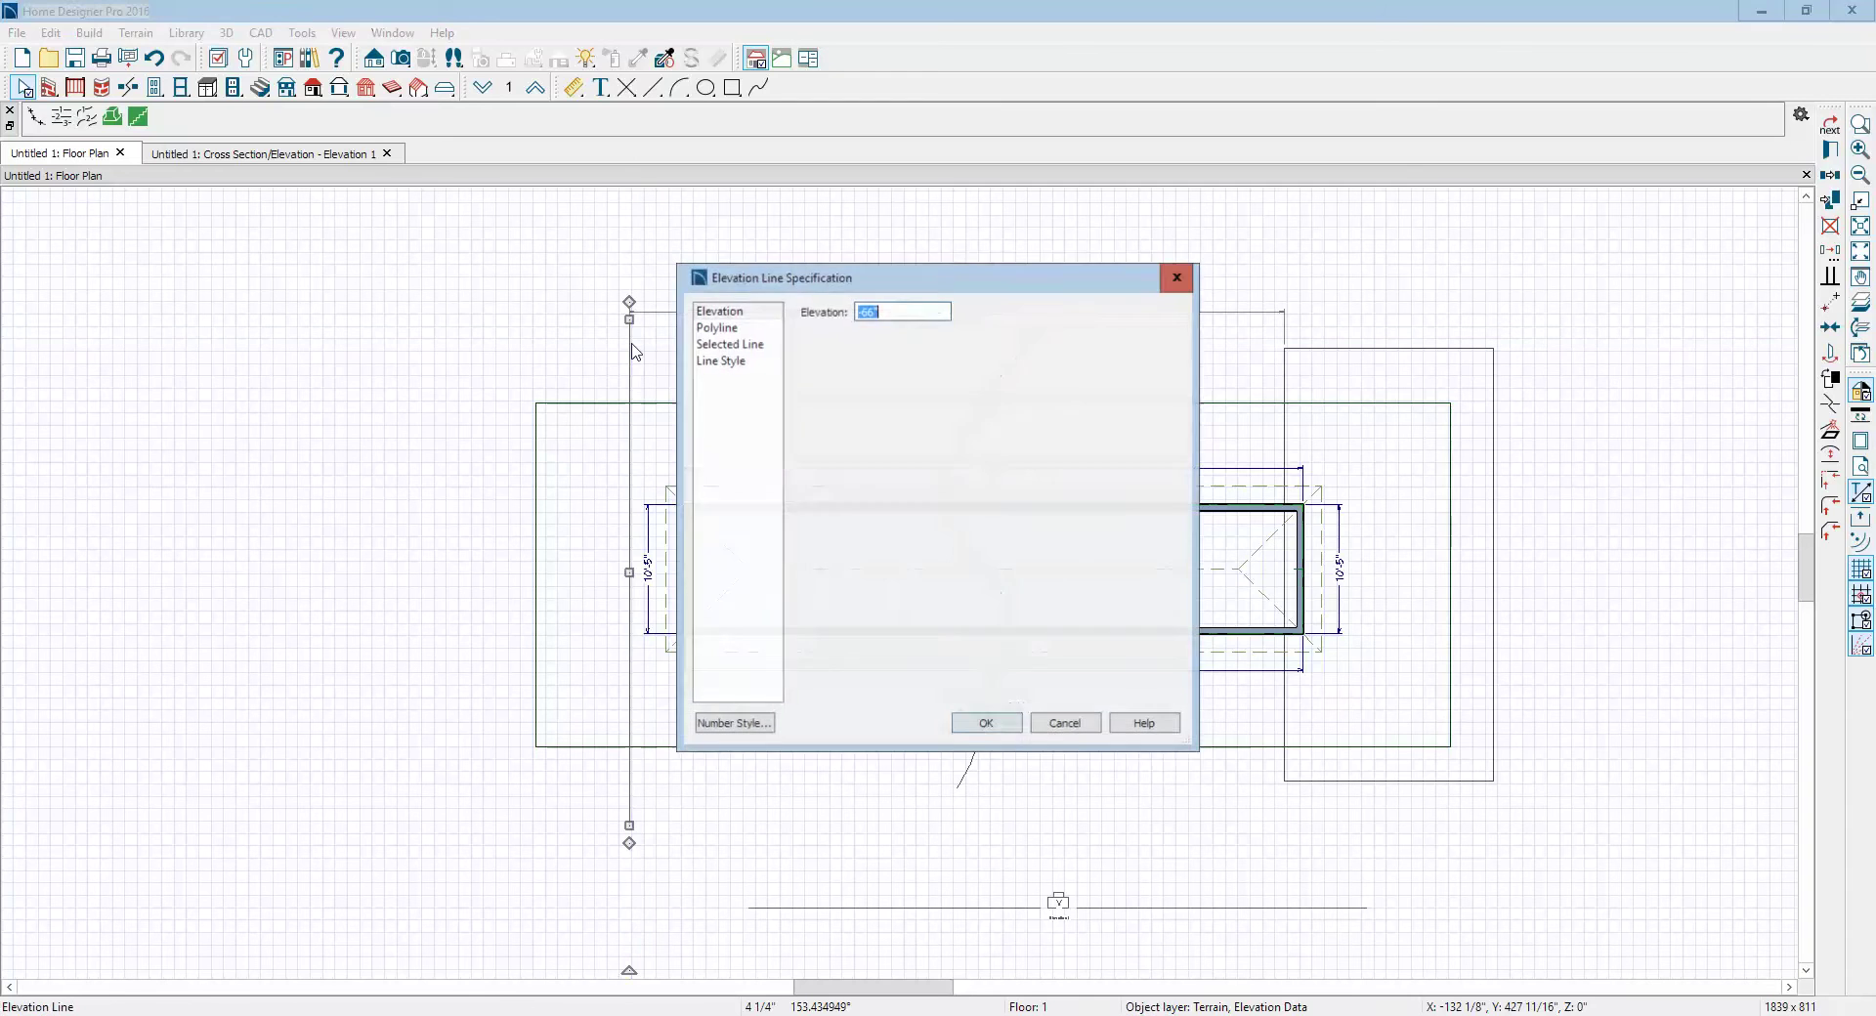
pyautogui.click(1043, 727)
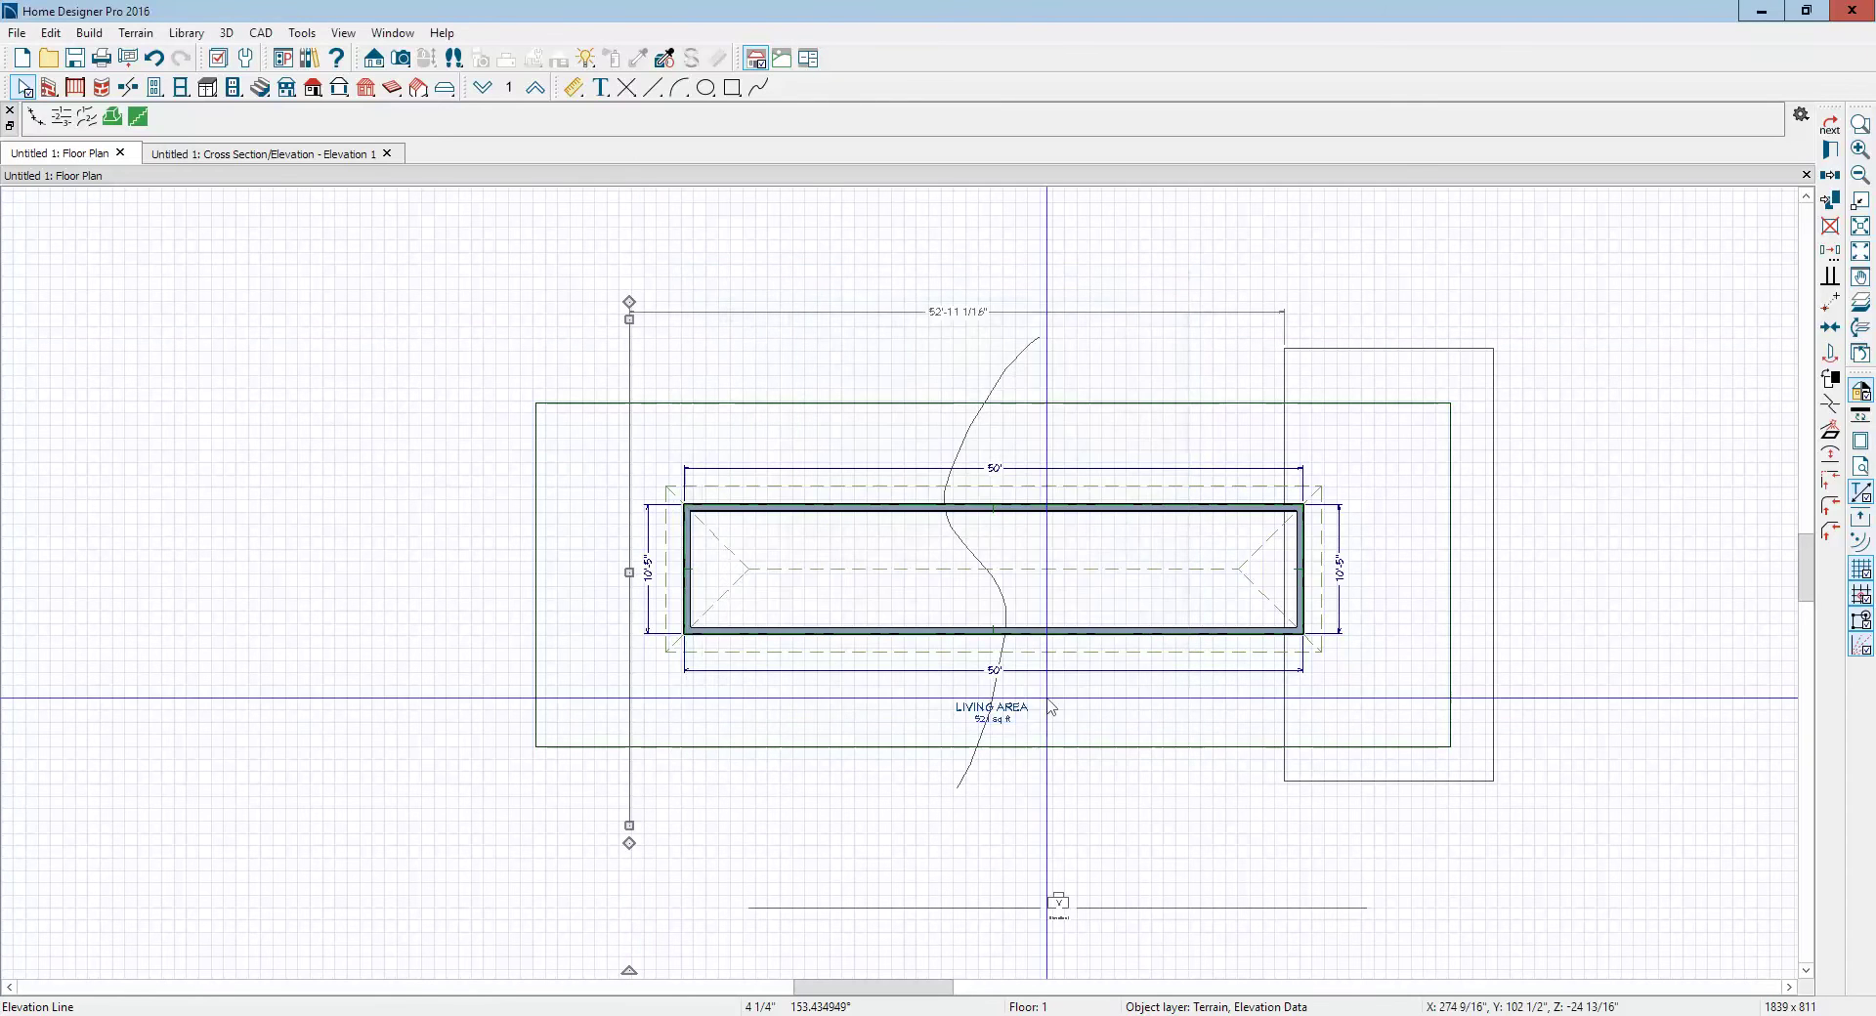
pyautogui.doubleClick(1011, 376)
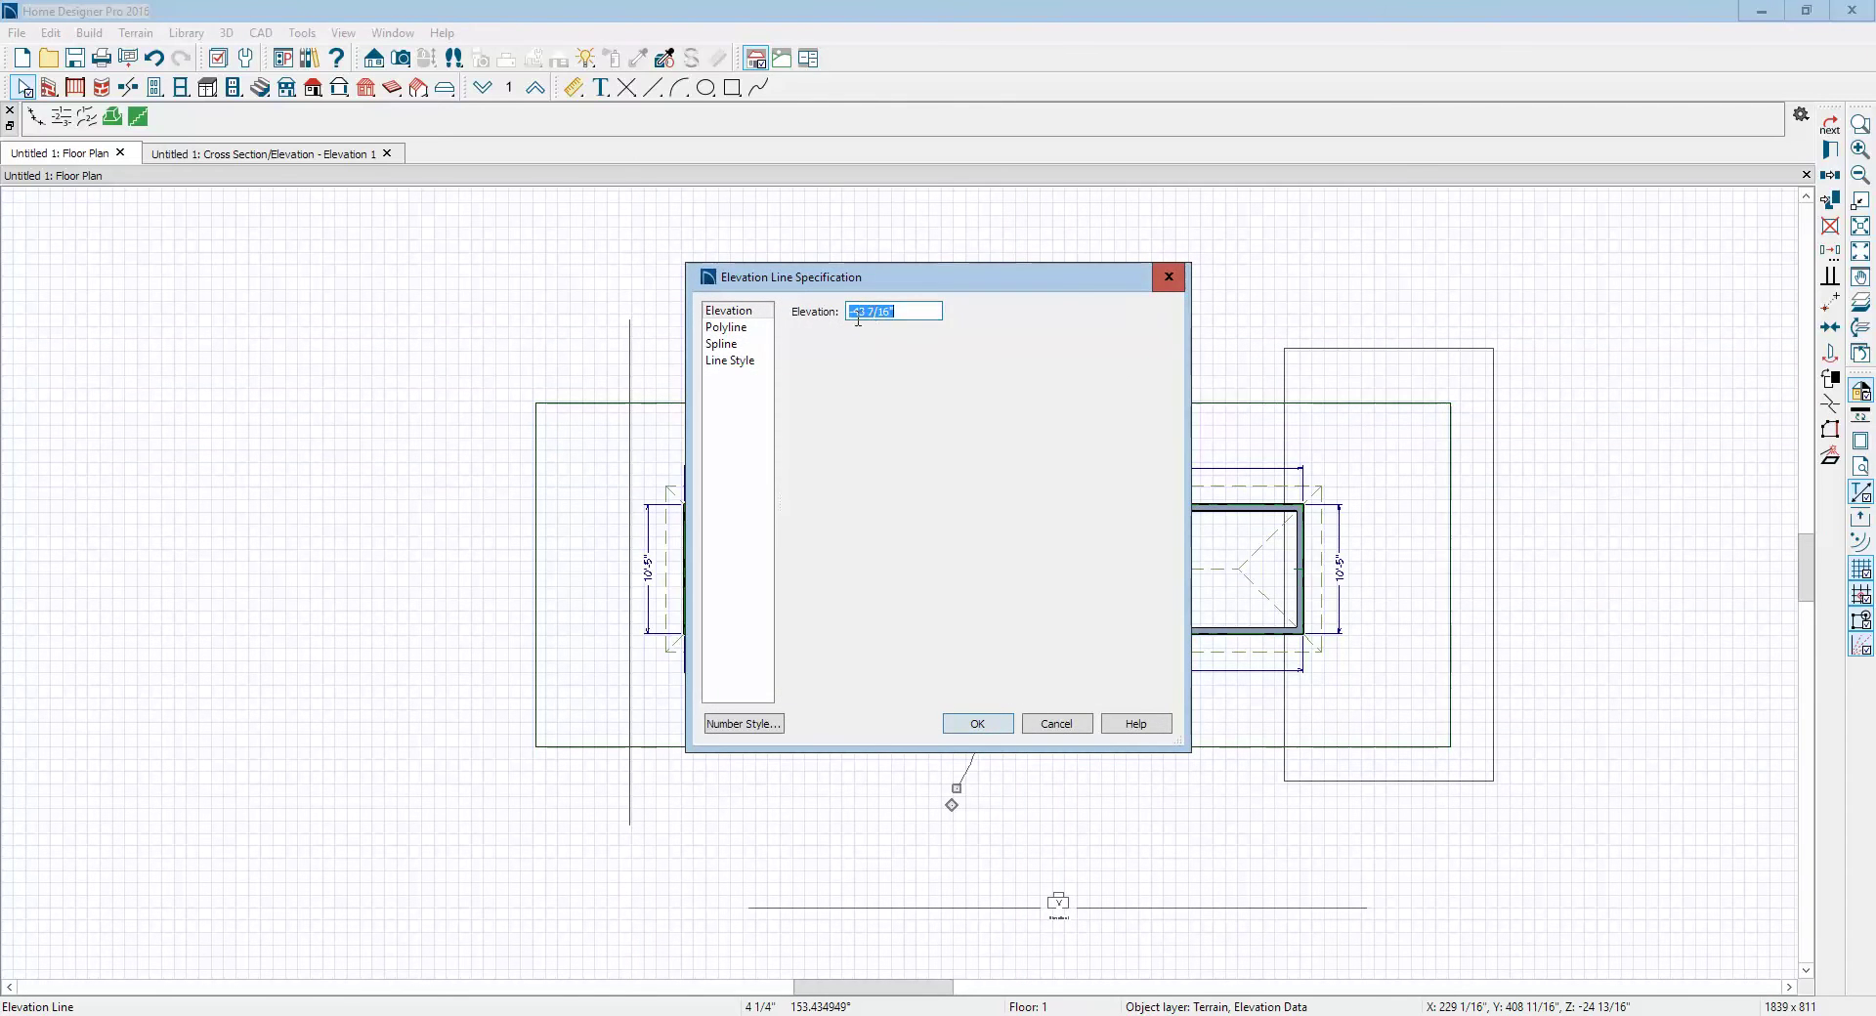
# Step: Bend the spline's middle further right and check the reshaped slope in the elevation view
pyautogui.click(1057, 724)
pyautogui.hotkey('ctrl', 'Tab')
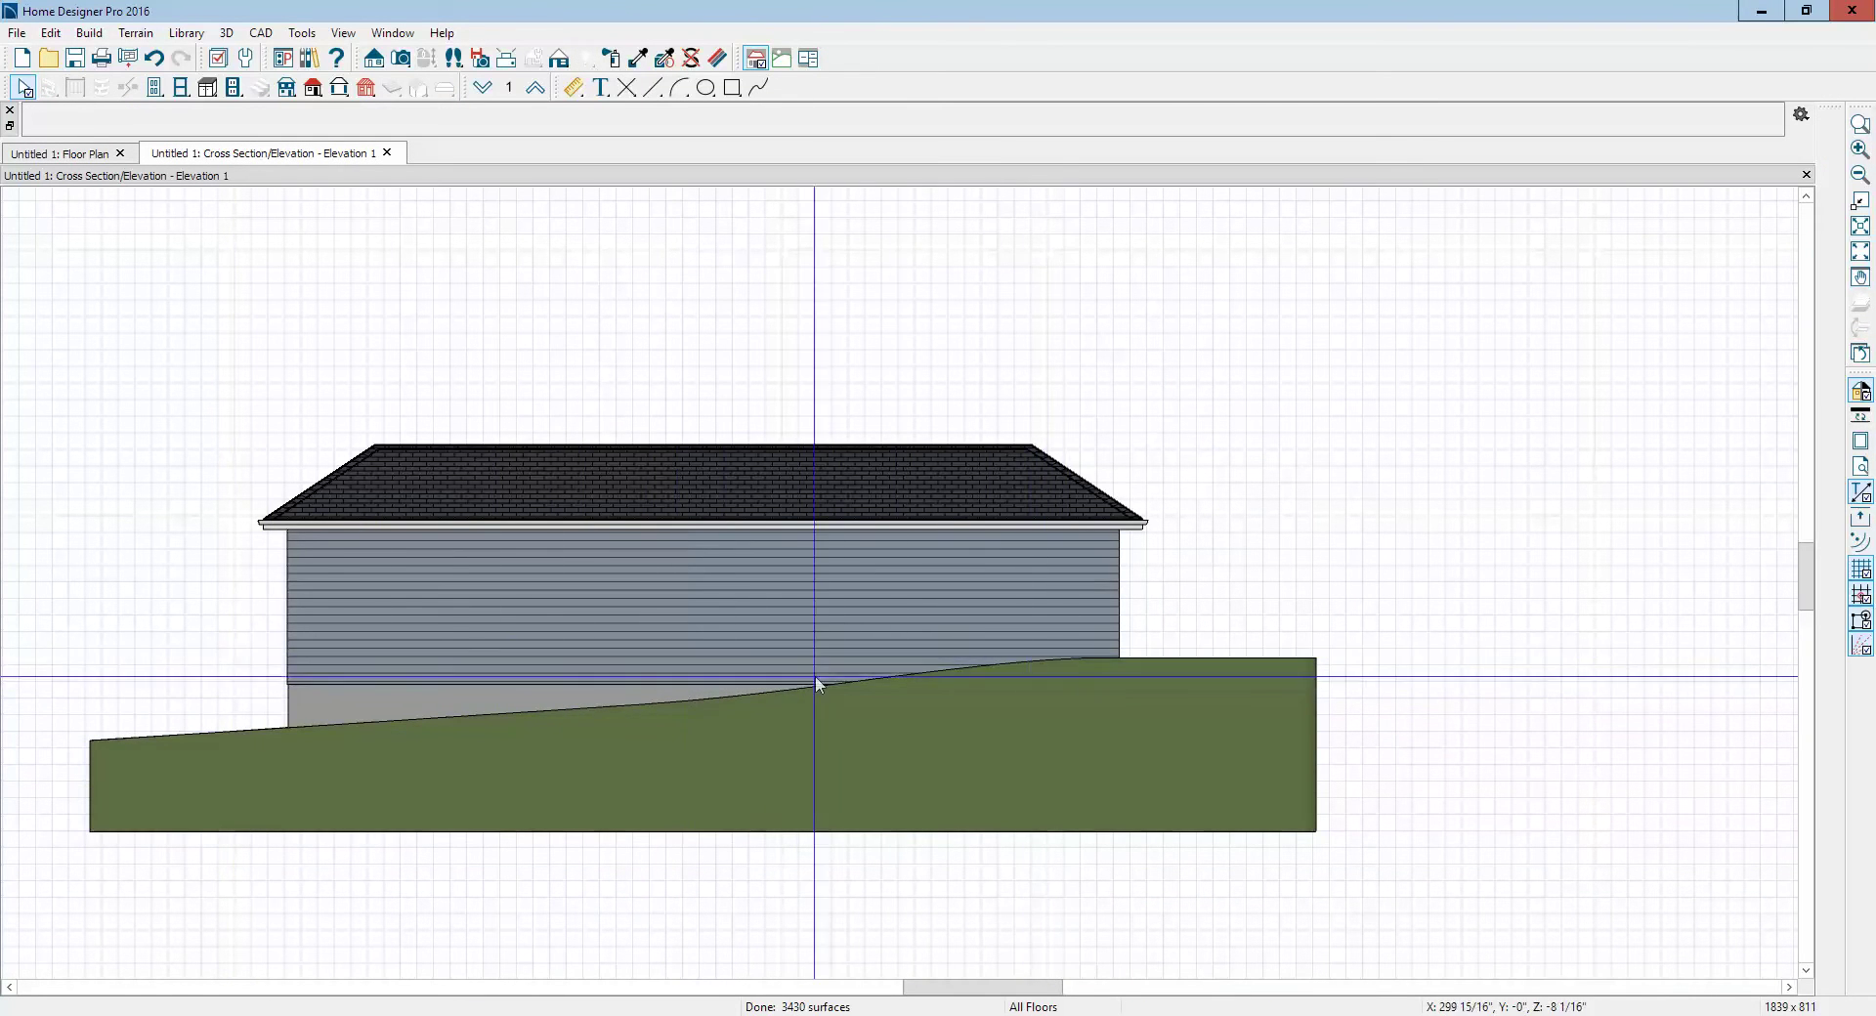
pyautogui.hotkey('ctrl', 'Tab')
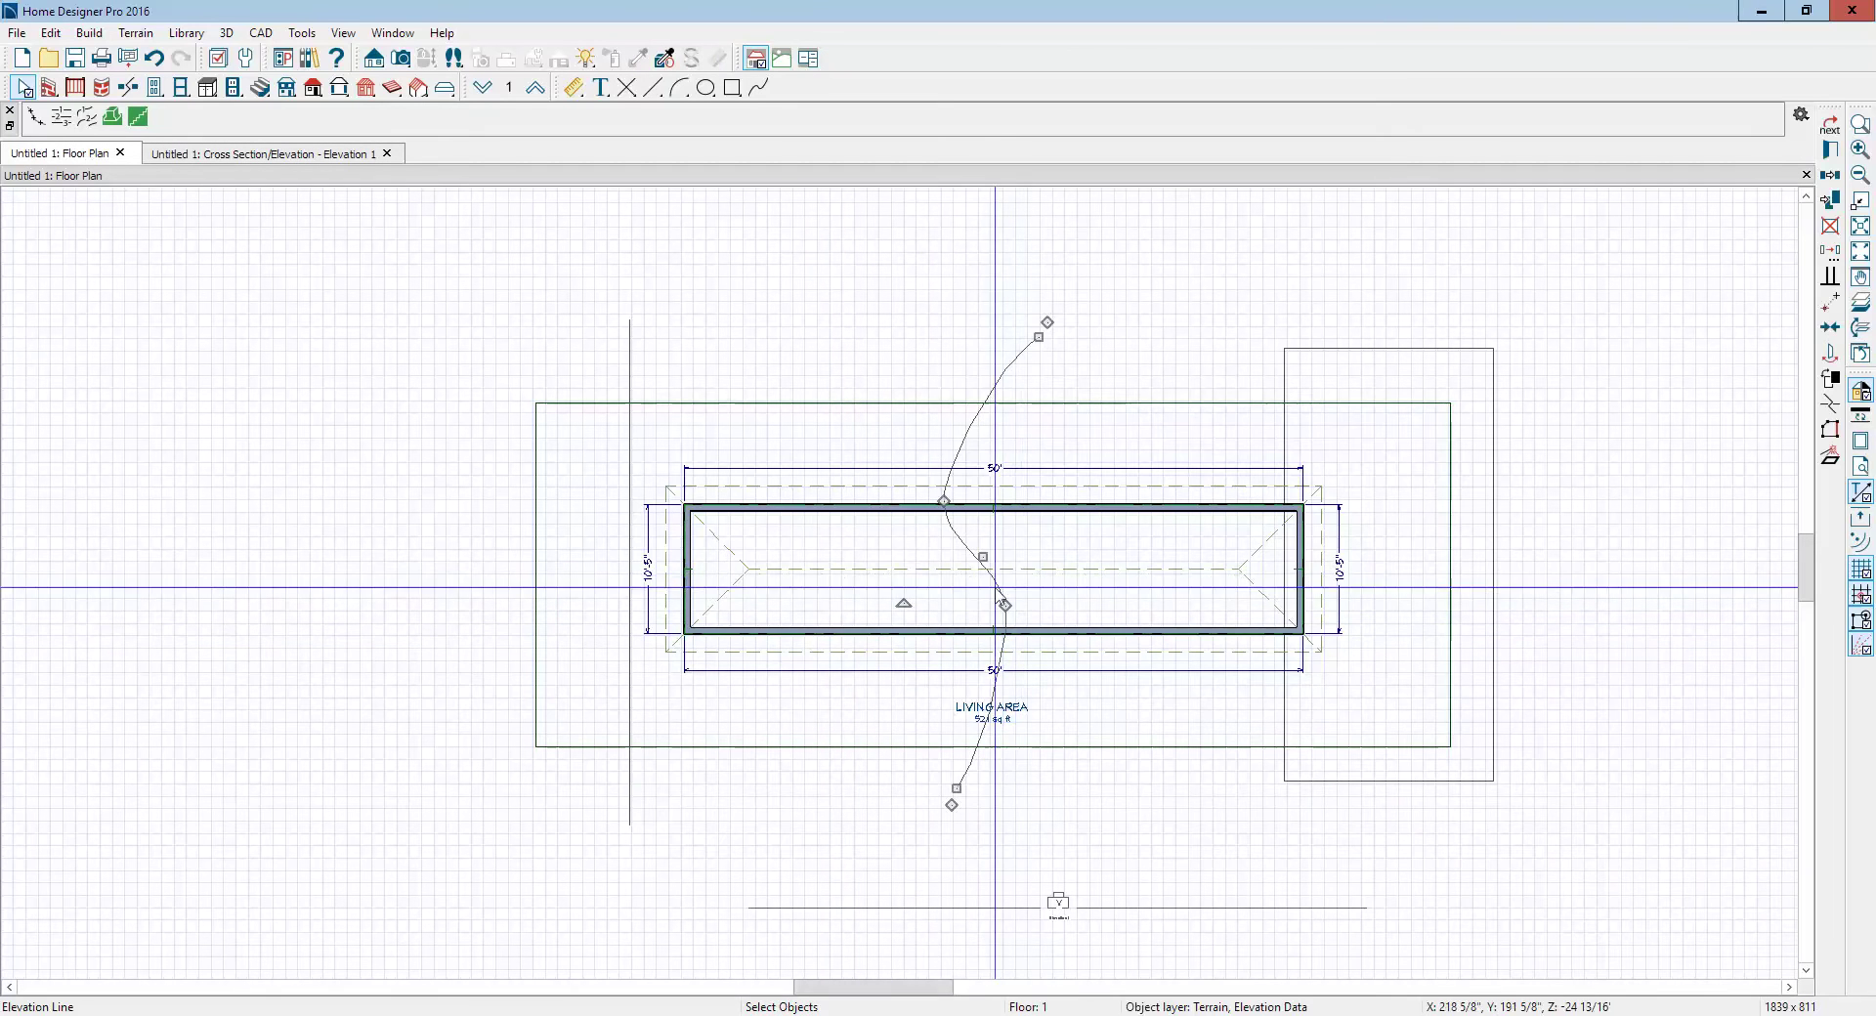
pyautogui.moveTo(986, 557); pyautogui.dragTo(1123, 607)
pyautogui.hotkey('ctrl', 'Tab')
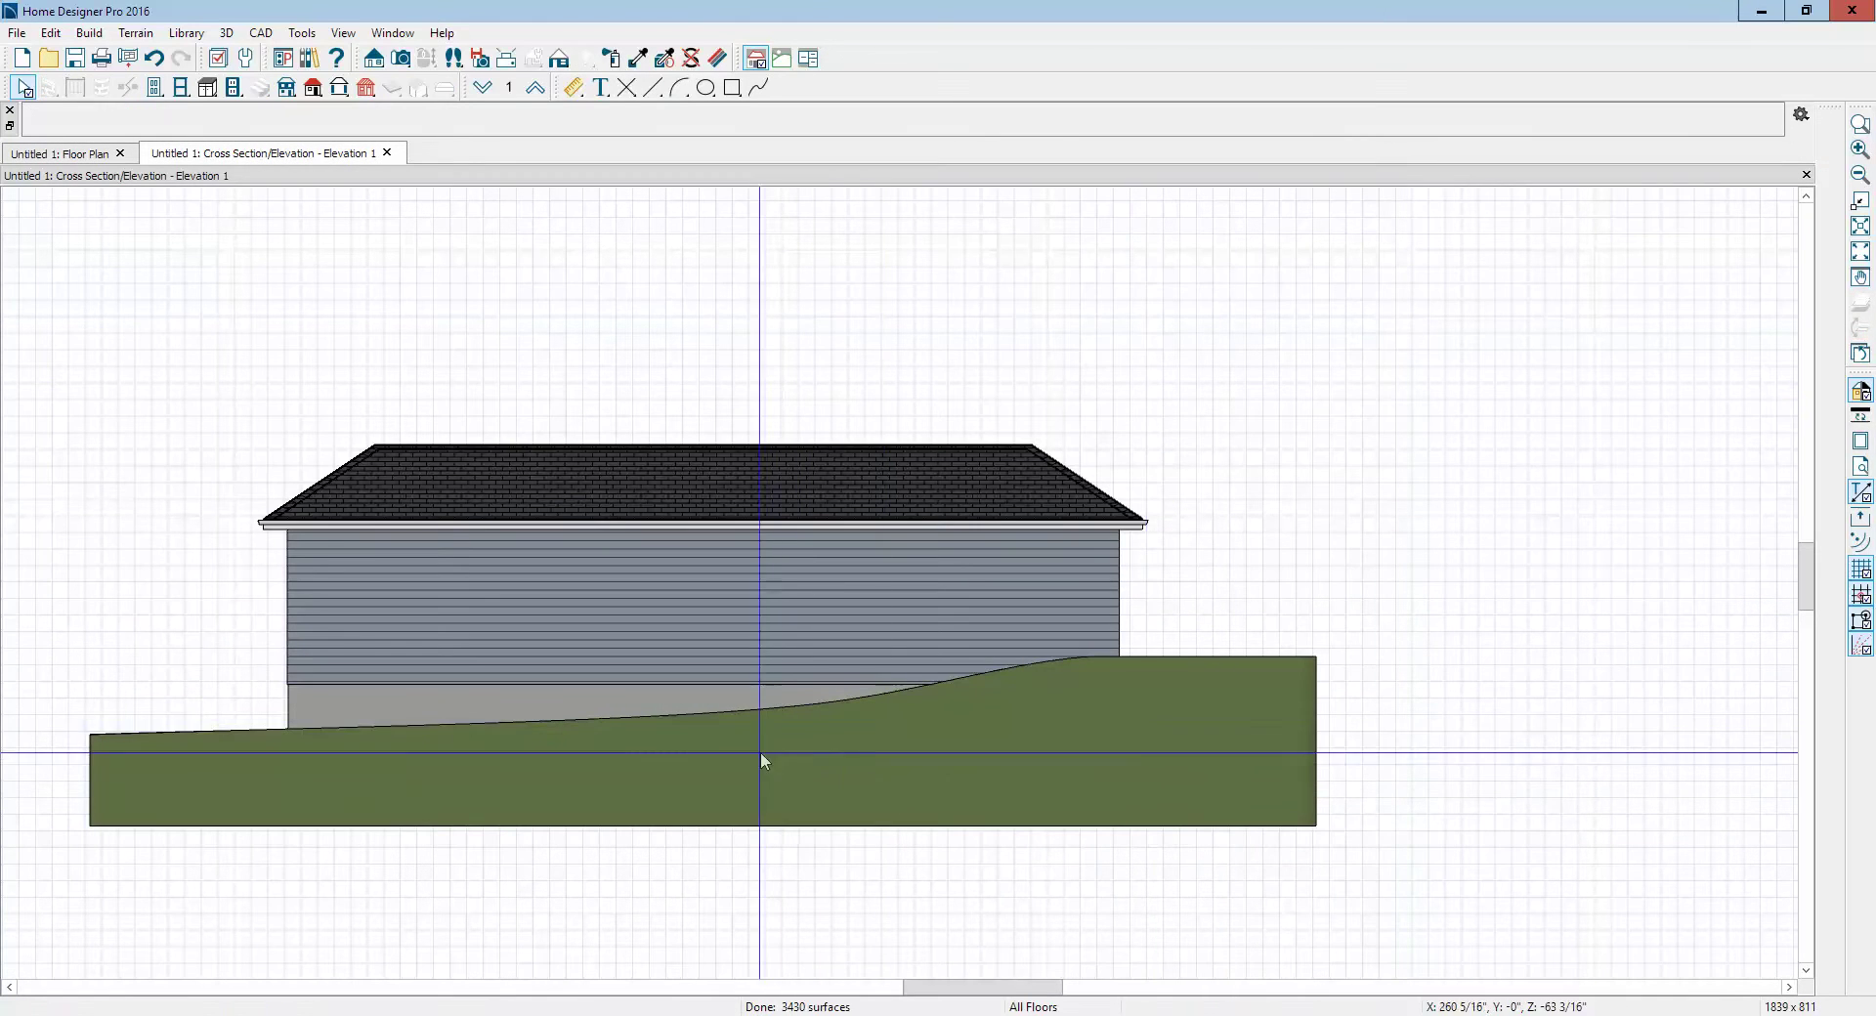
pyautogui.hotkey('ctrl', 'Tab')
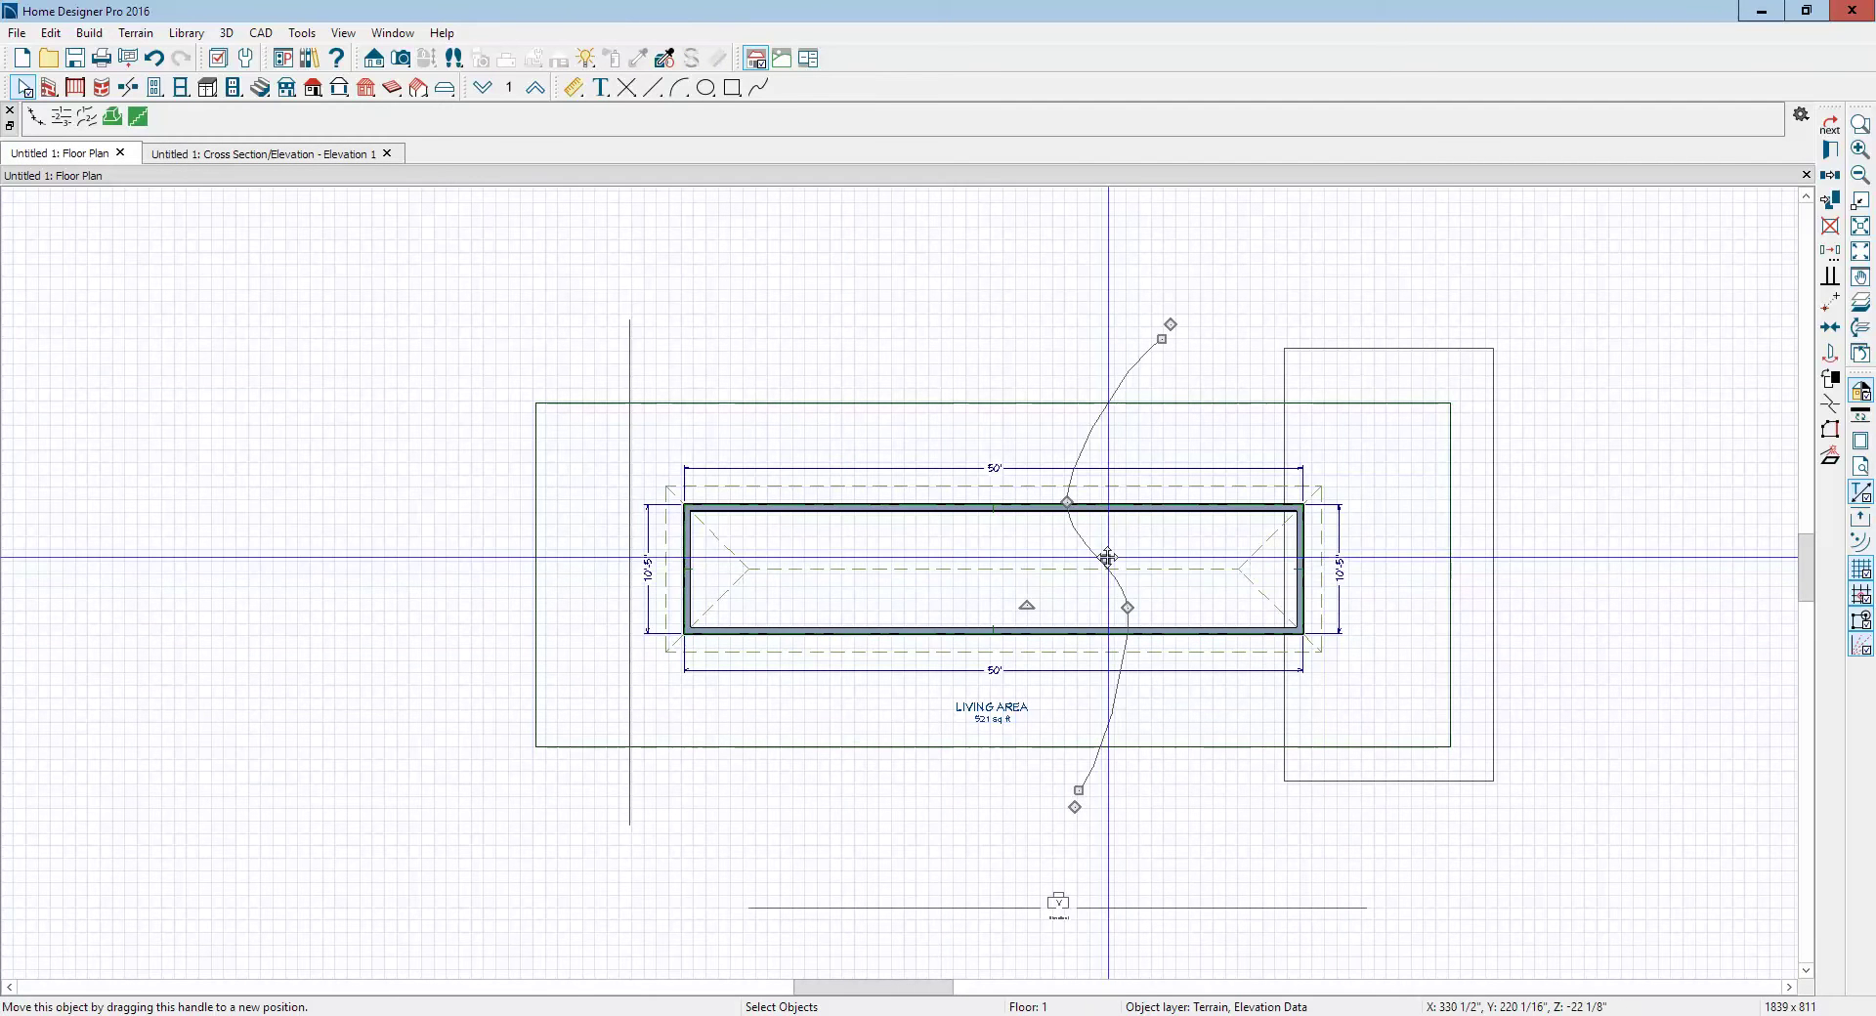
# Step: Shift the whole spline toward the house's right end and measure the grade height there in elevation
pyautogui.moveTo(1106, 559); pyautogui.dragTo(1164, 558)
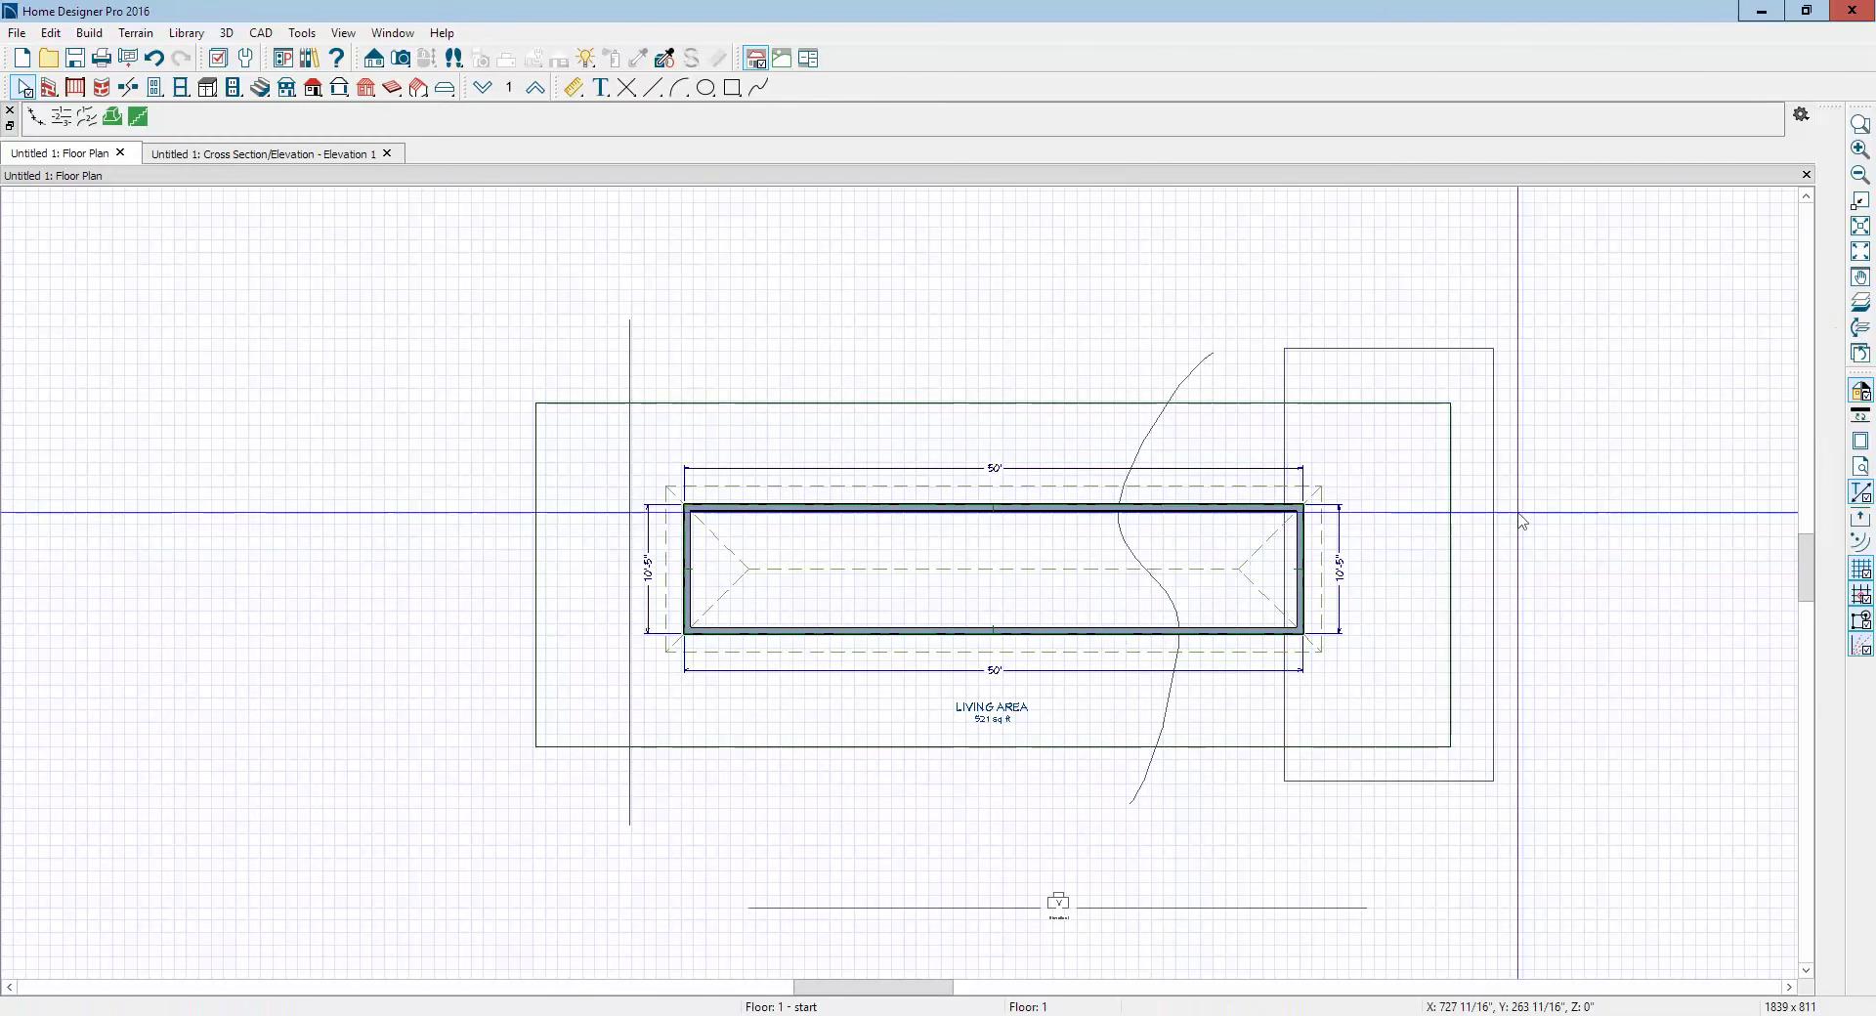
pyautogui.hotkey('ctrl', 'Tab')
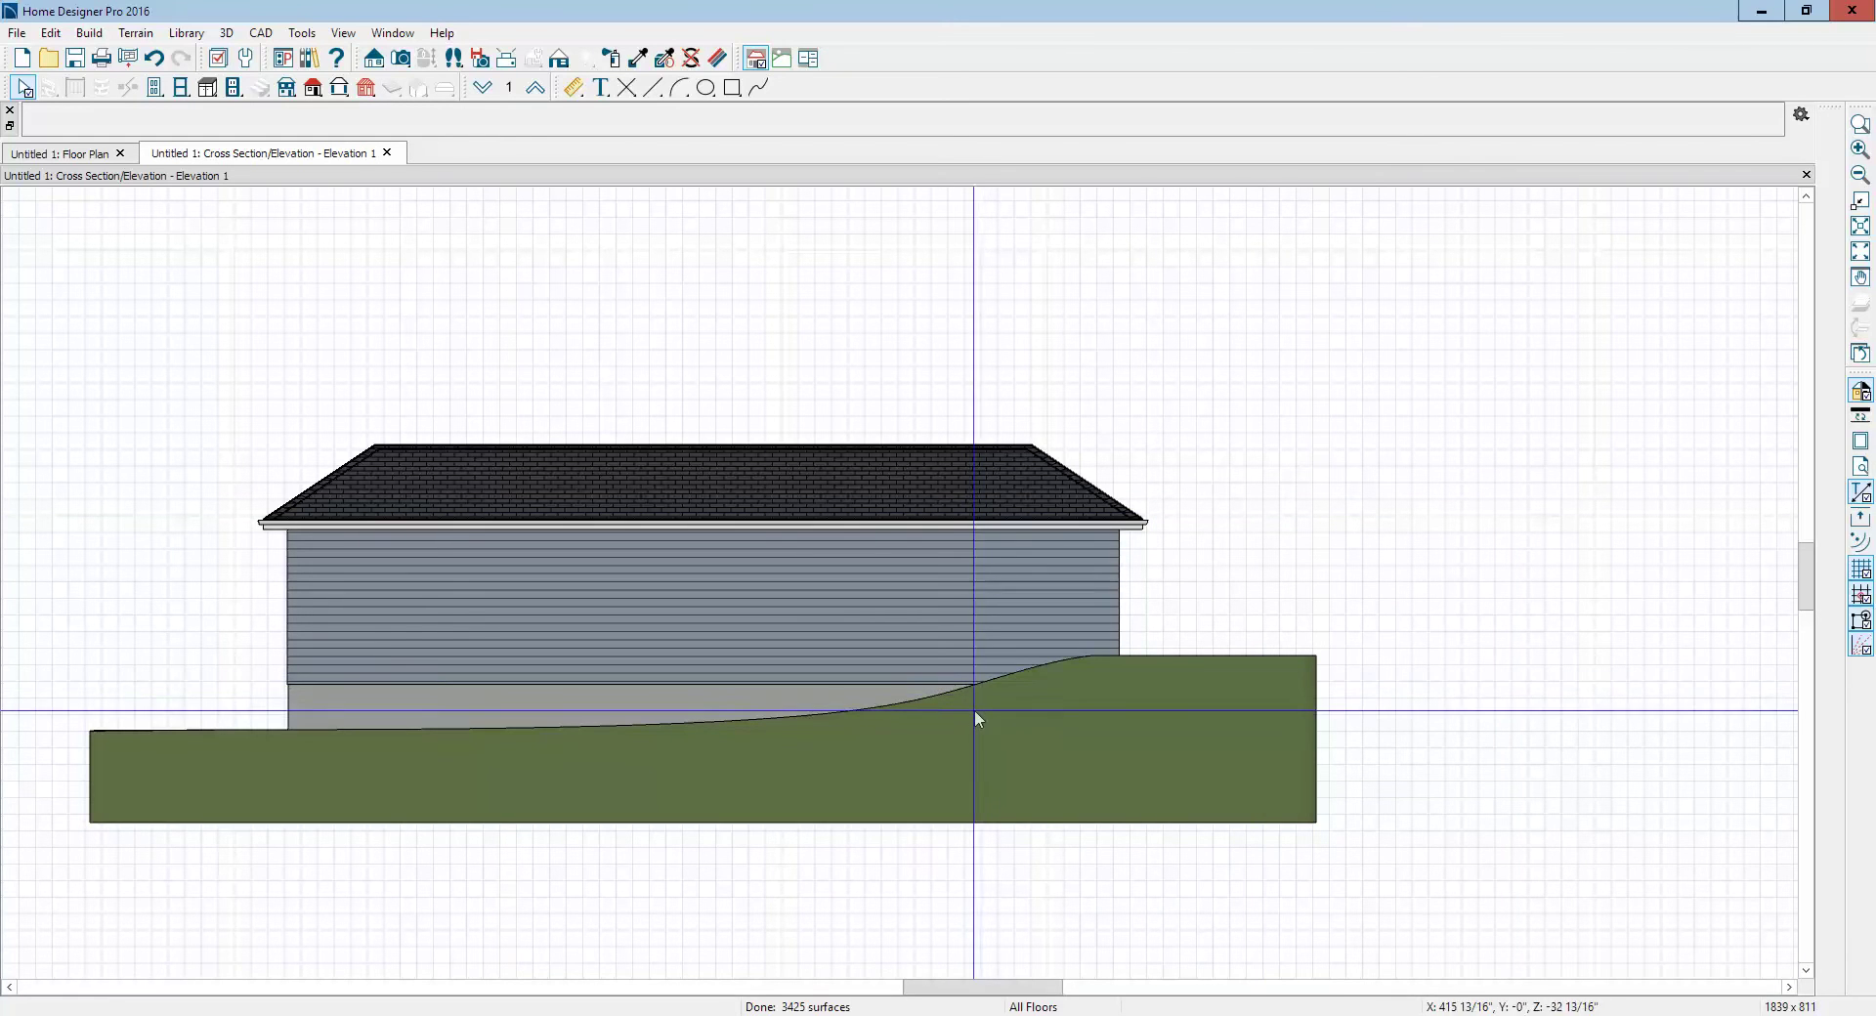
pyautogui.scroll(2, 924, 727)
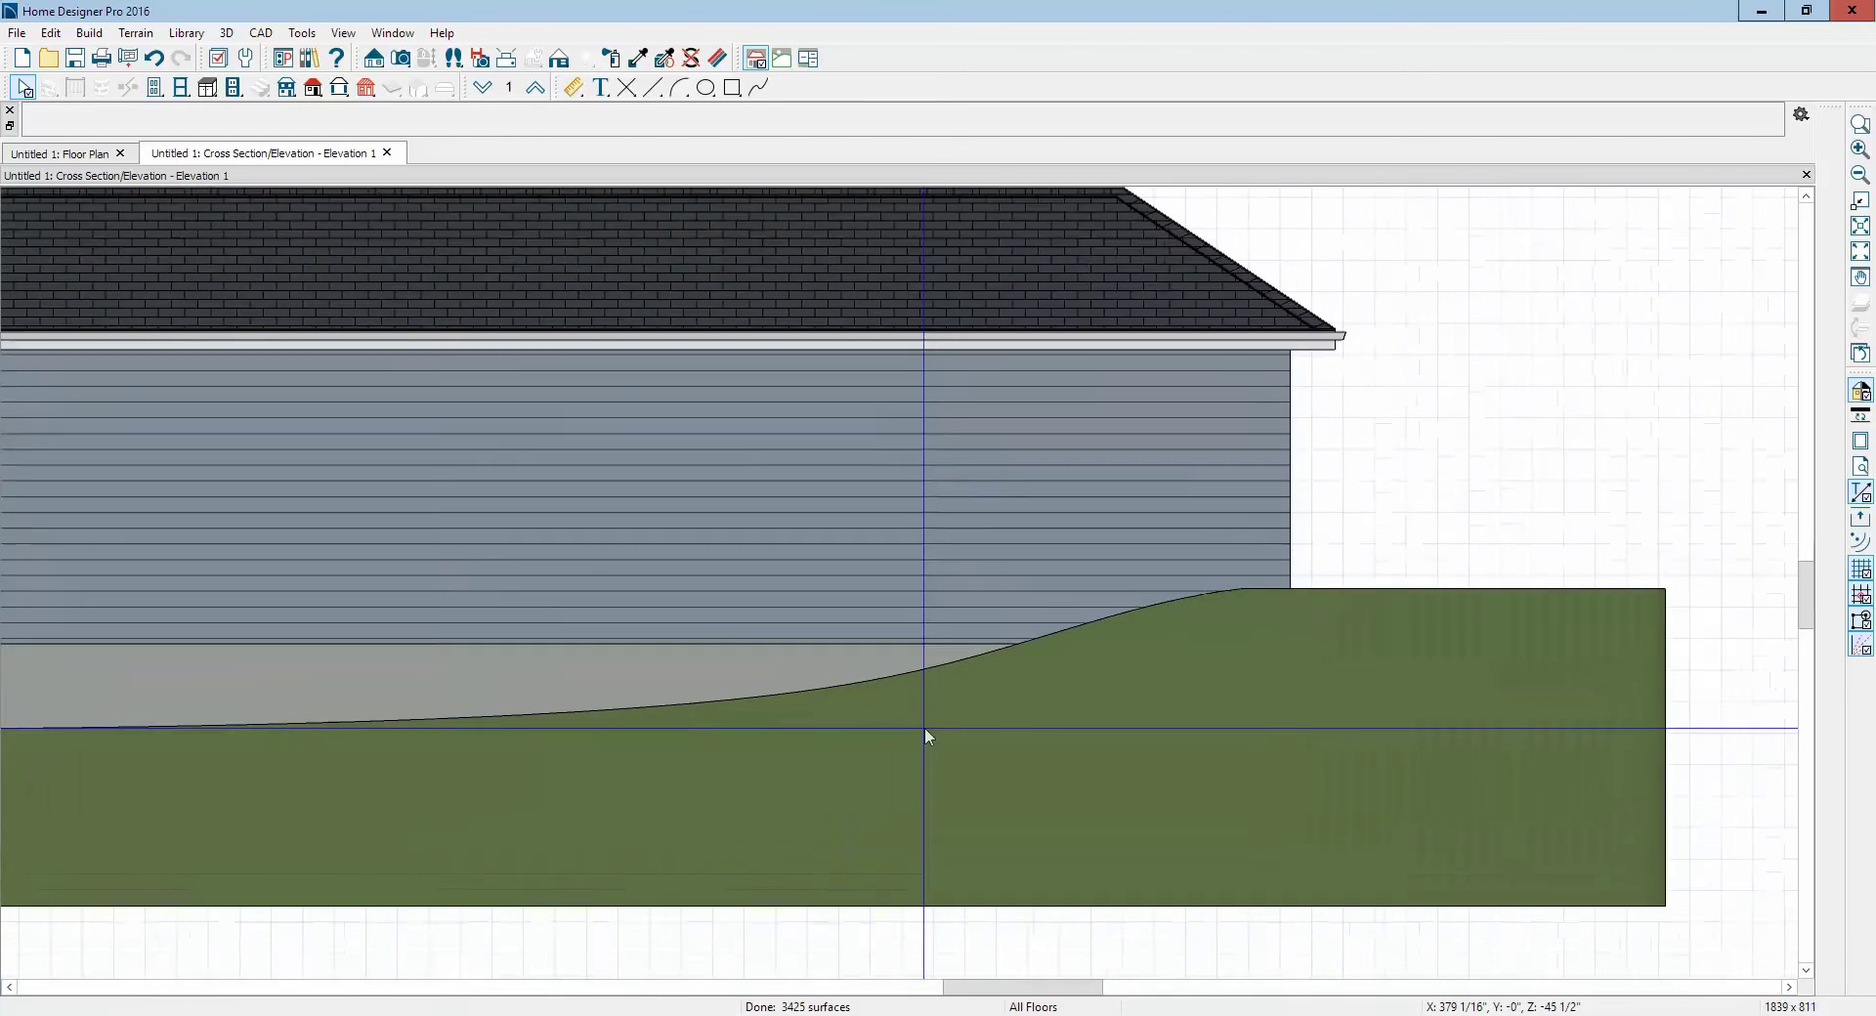
pyautogui.scroll(-1, 774, 418)
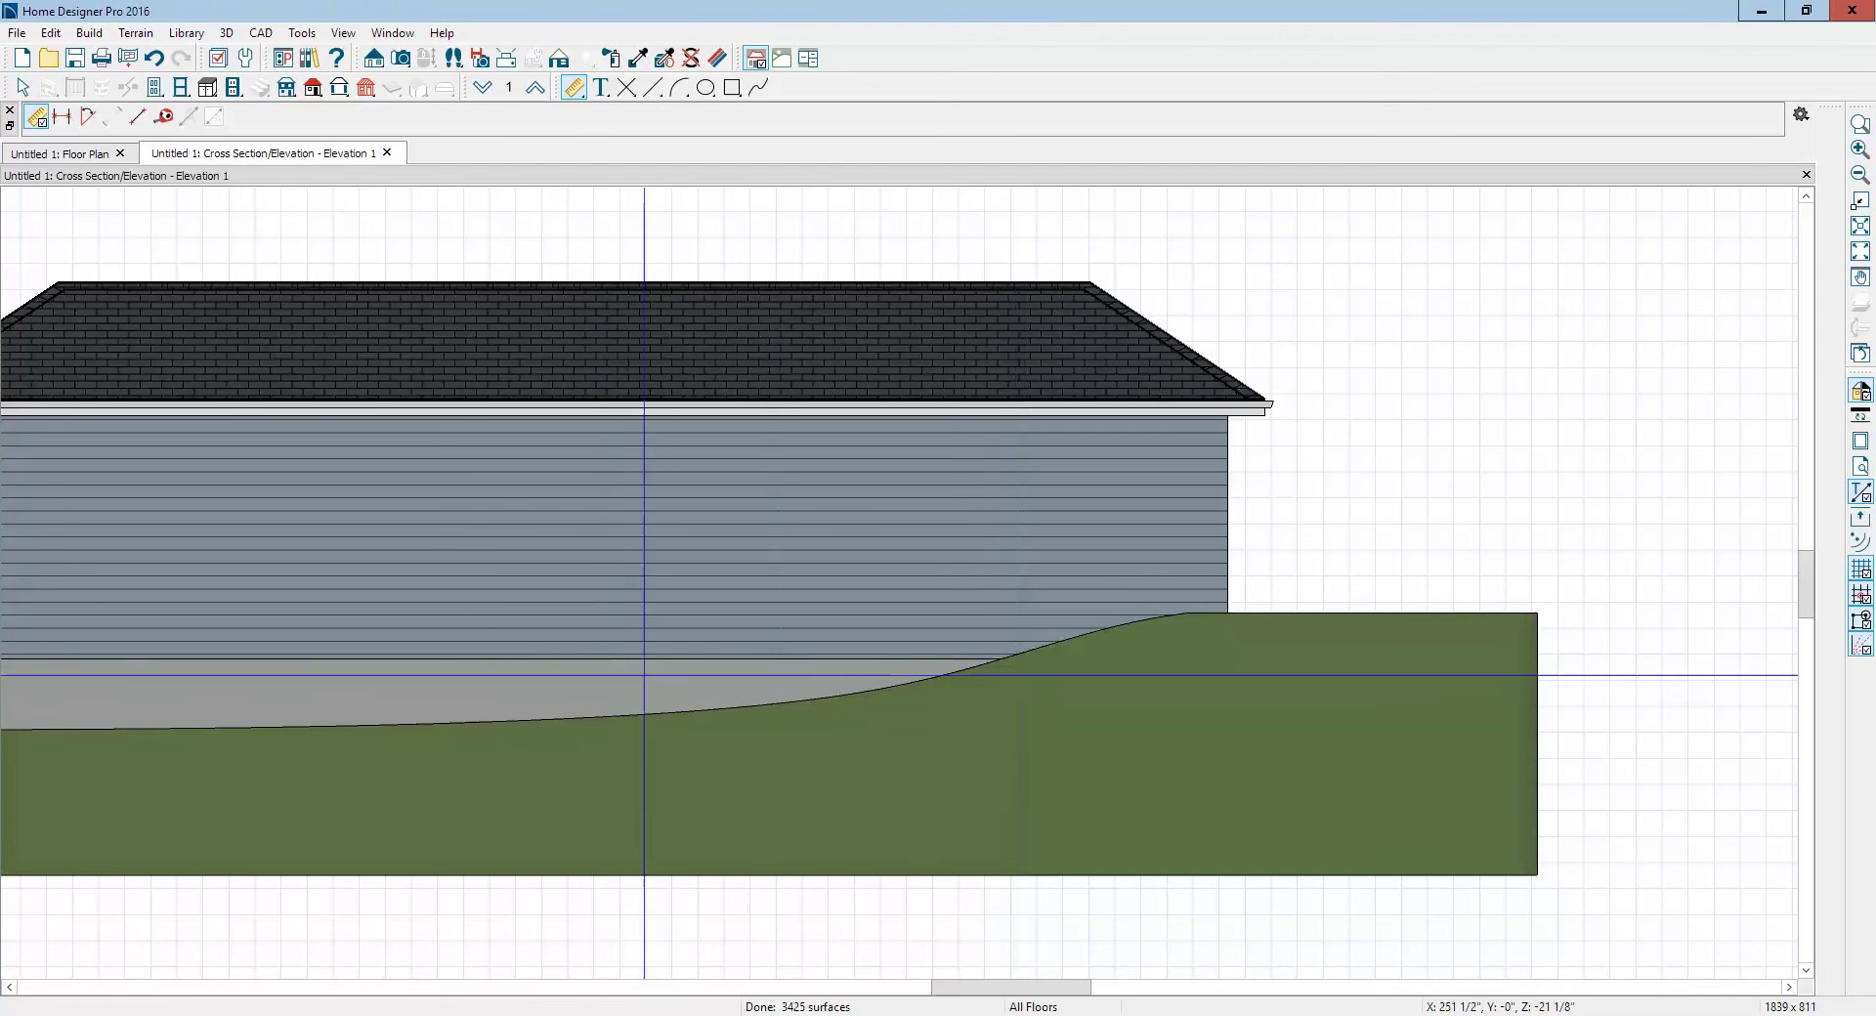
pyautogui.moveTo(644, 660); pyautogui.dragTo(1168, 638)
pyautogui.press('space')
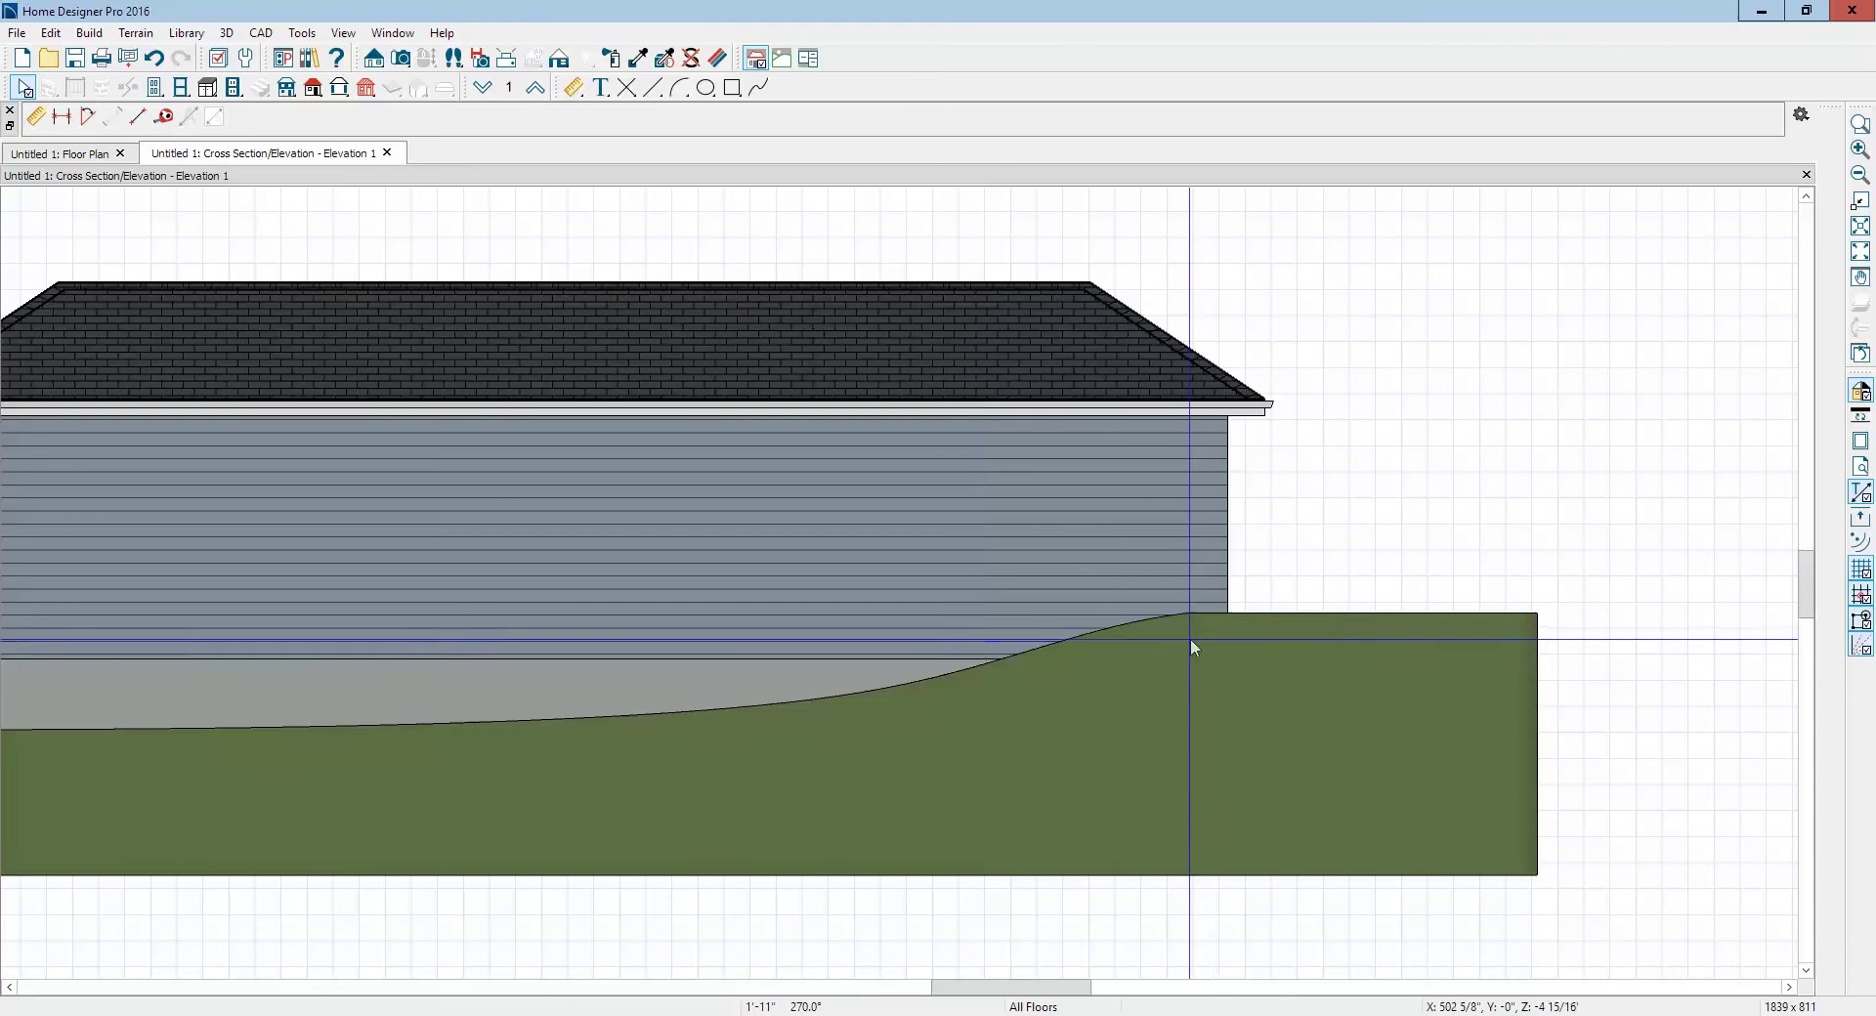
pyautogui.scroll(-2, 1192, 637)
pyautogui.hotkey('ctrl', 'Tab')
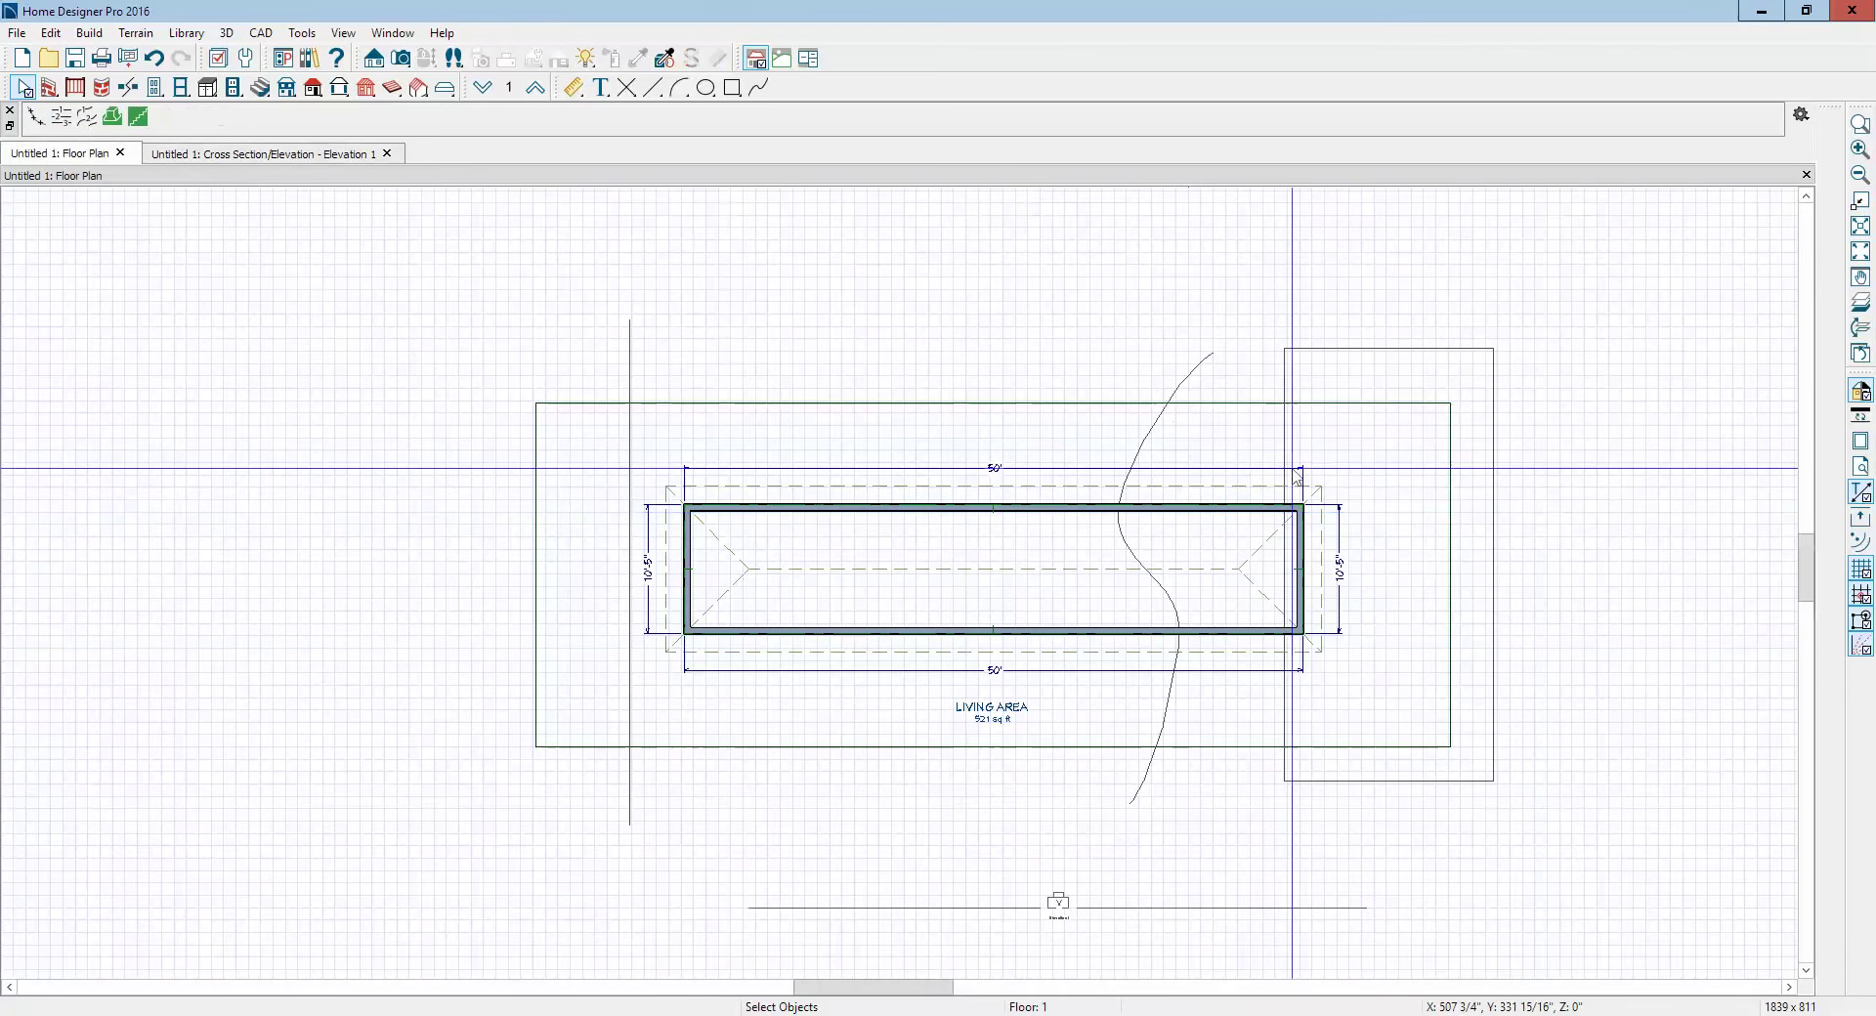
# Step: Set the right-hand elevation region to -36 and check the terrain in elevation
pyautogui.click(1286, 391)
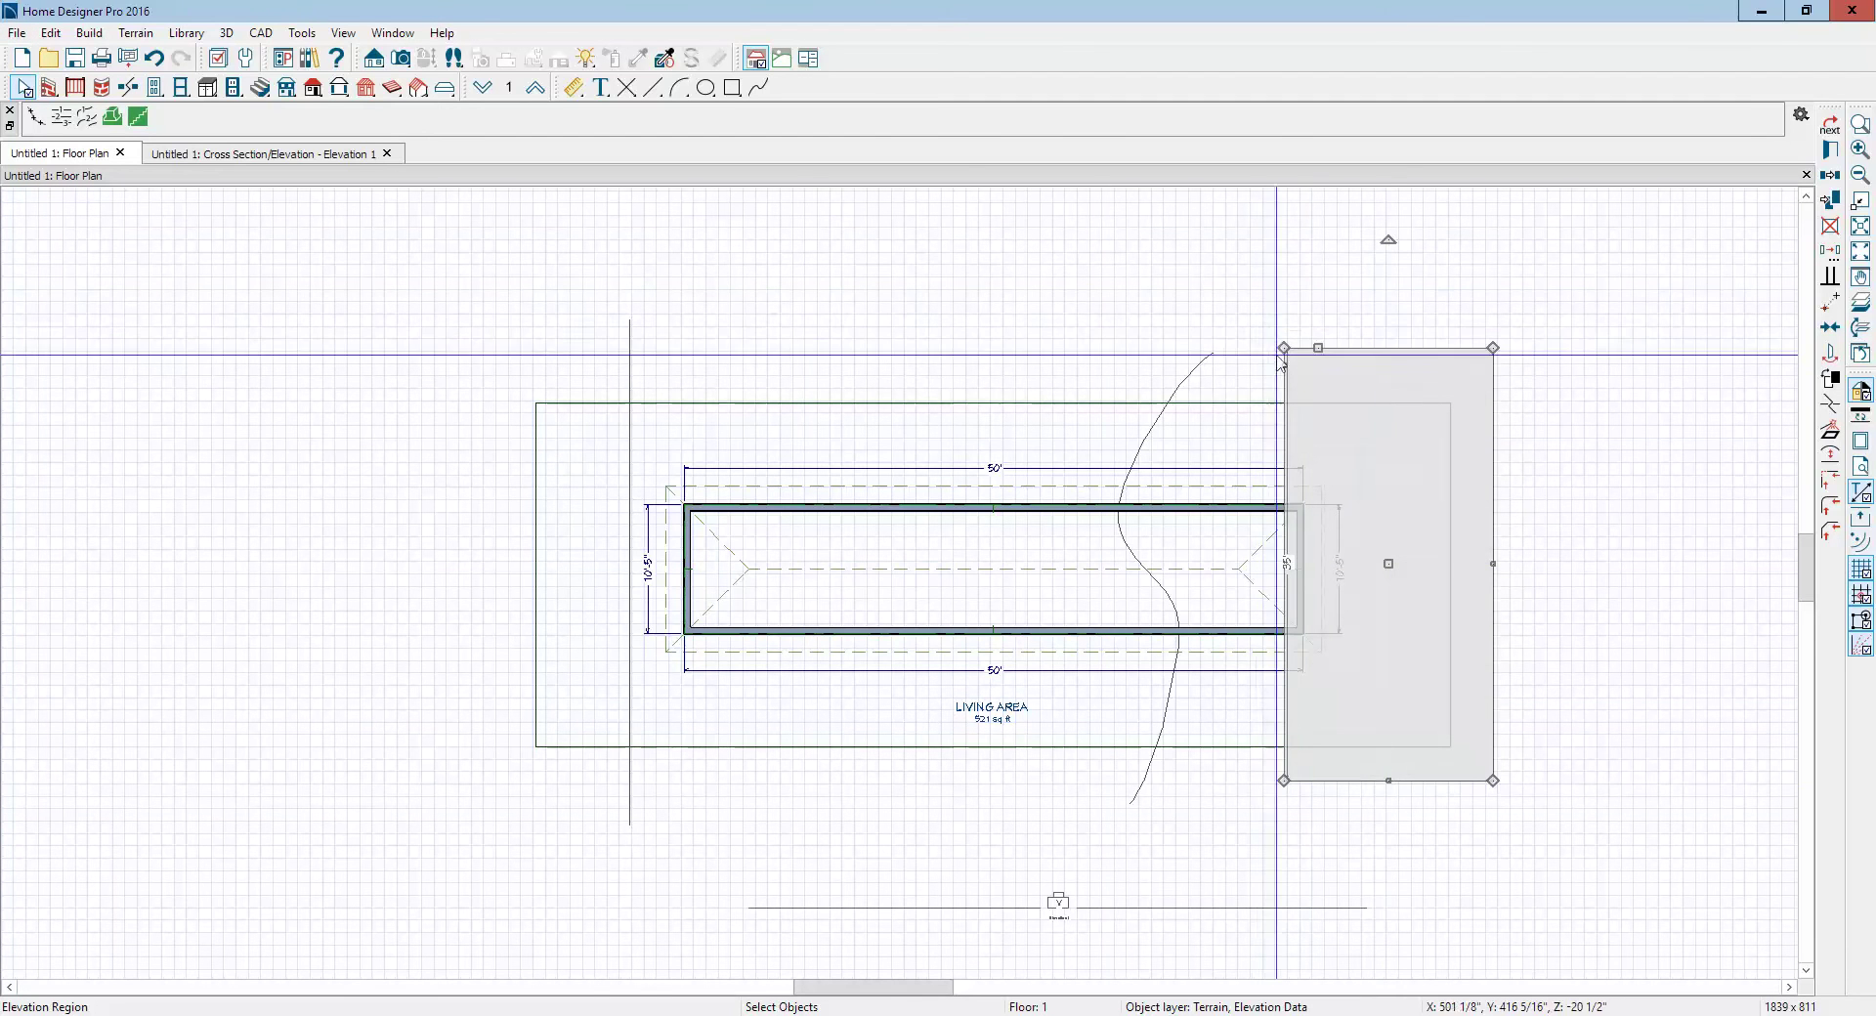
pyautogui.click(1833, 153)
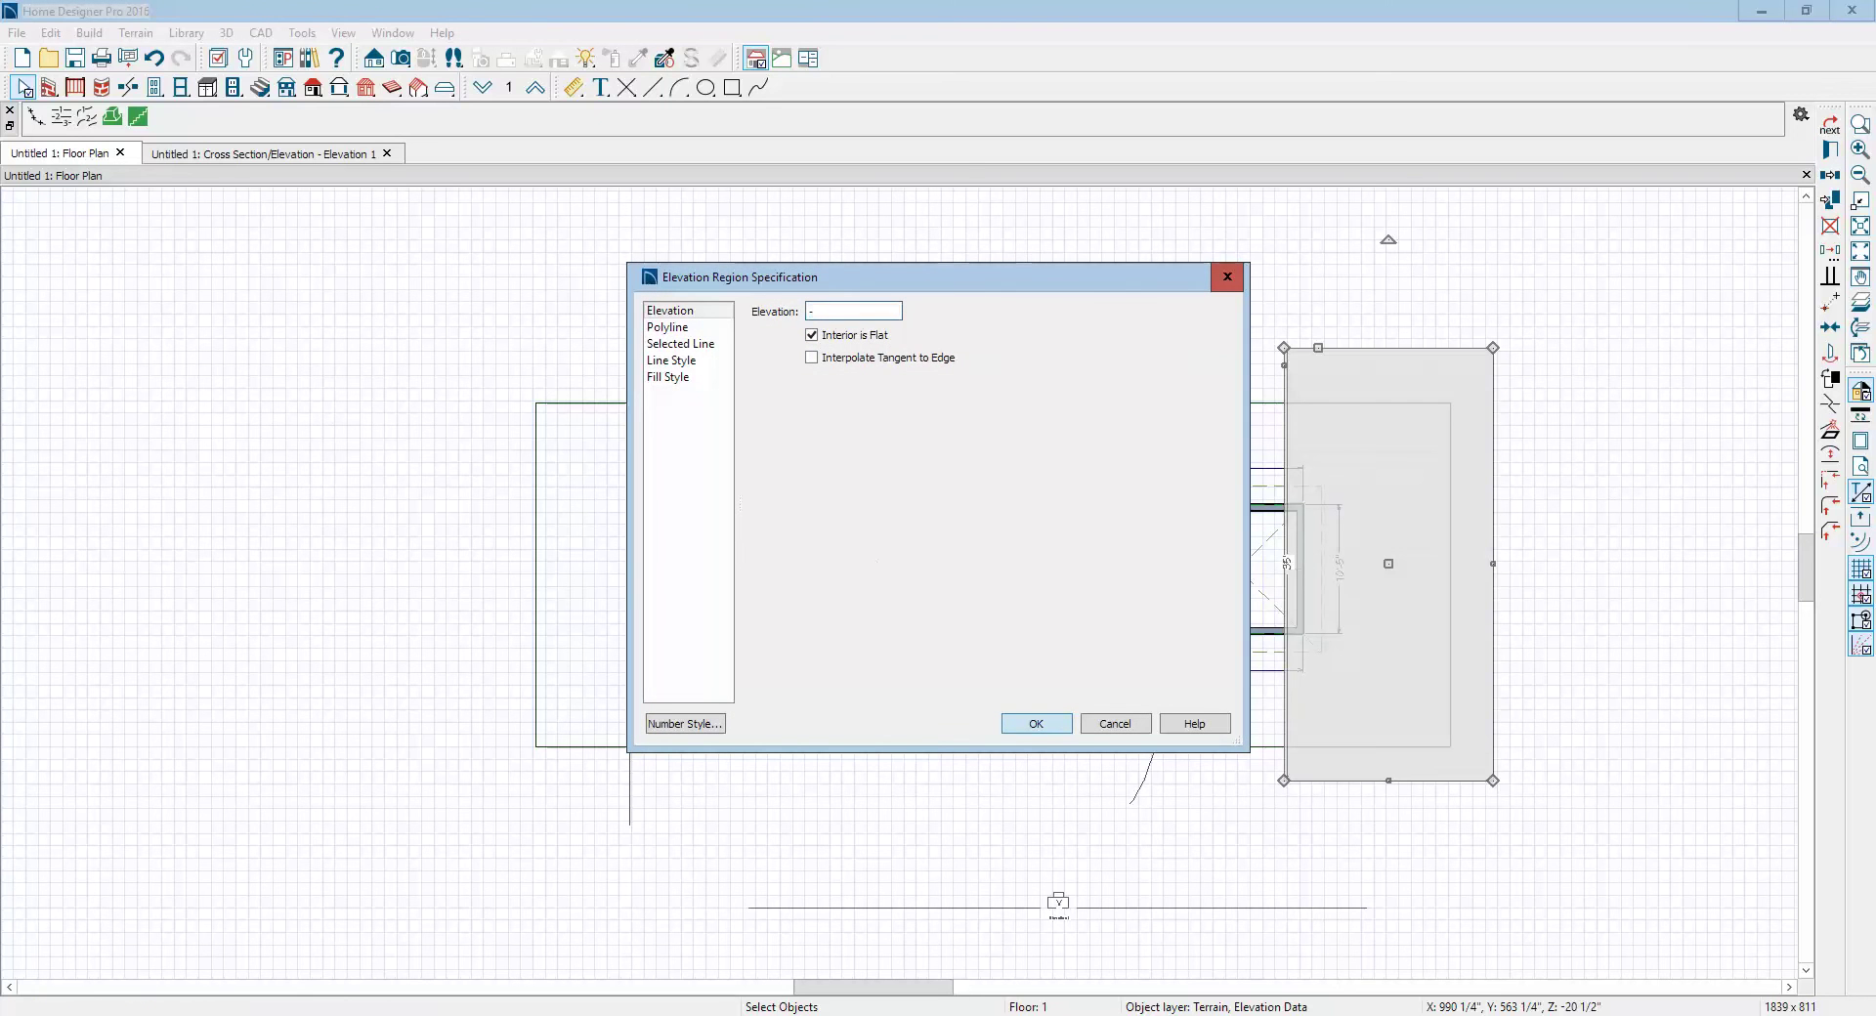
pyautogui.click(1064, 735)
pyautogui.hotkey('ctrl', 'Tab')
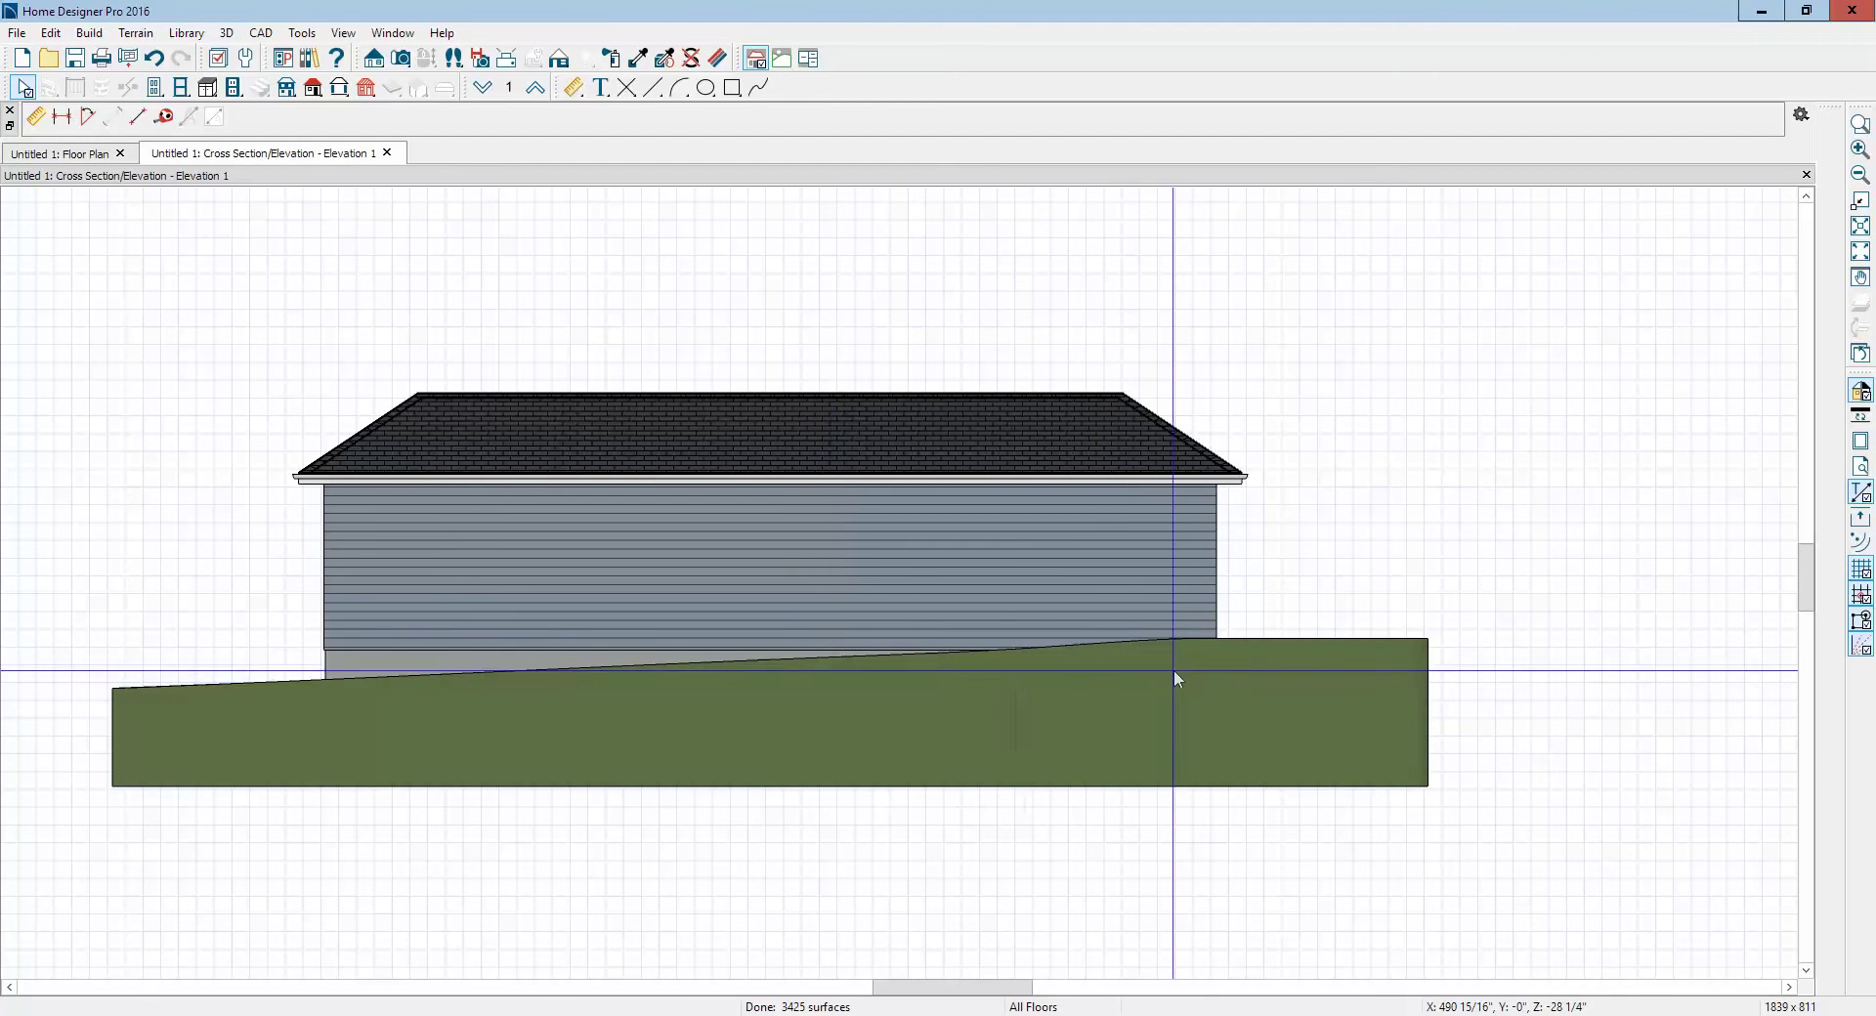
pyautogui.hotkey('ctrl', 'Tab')
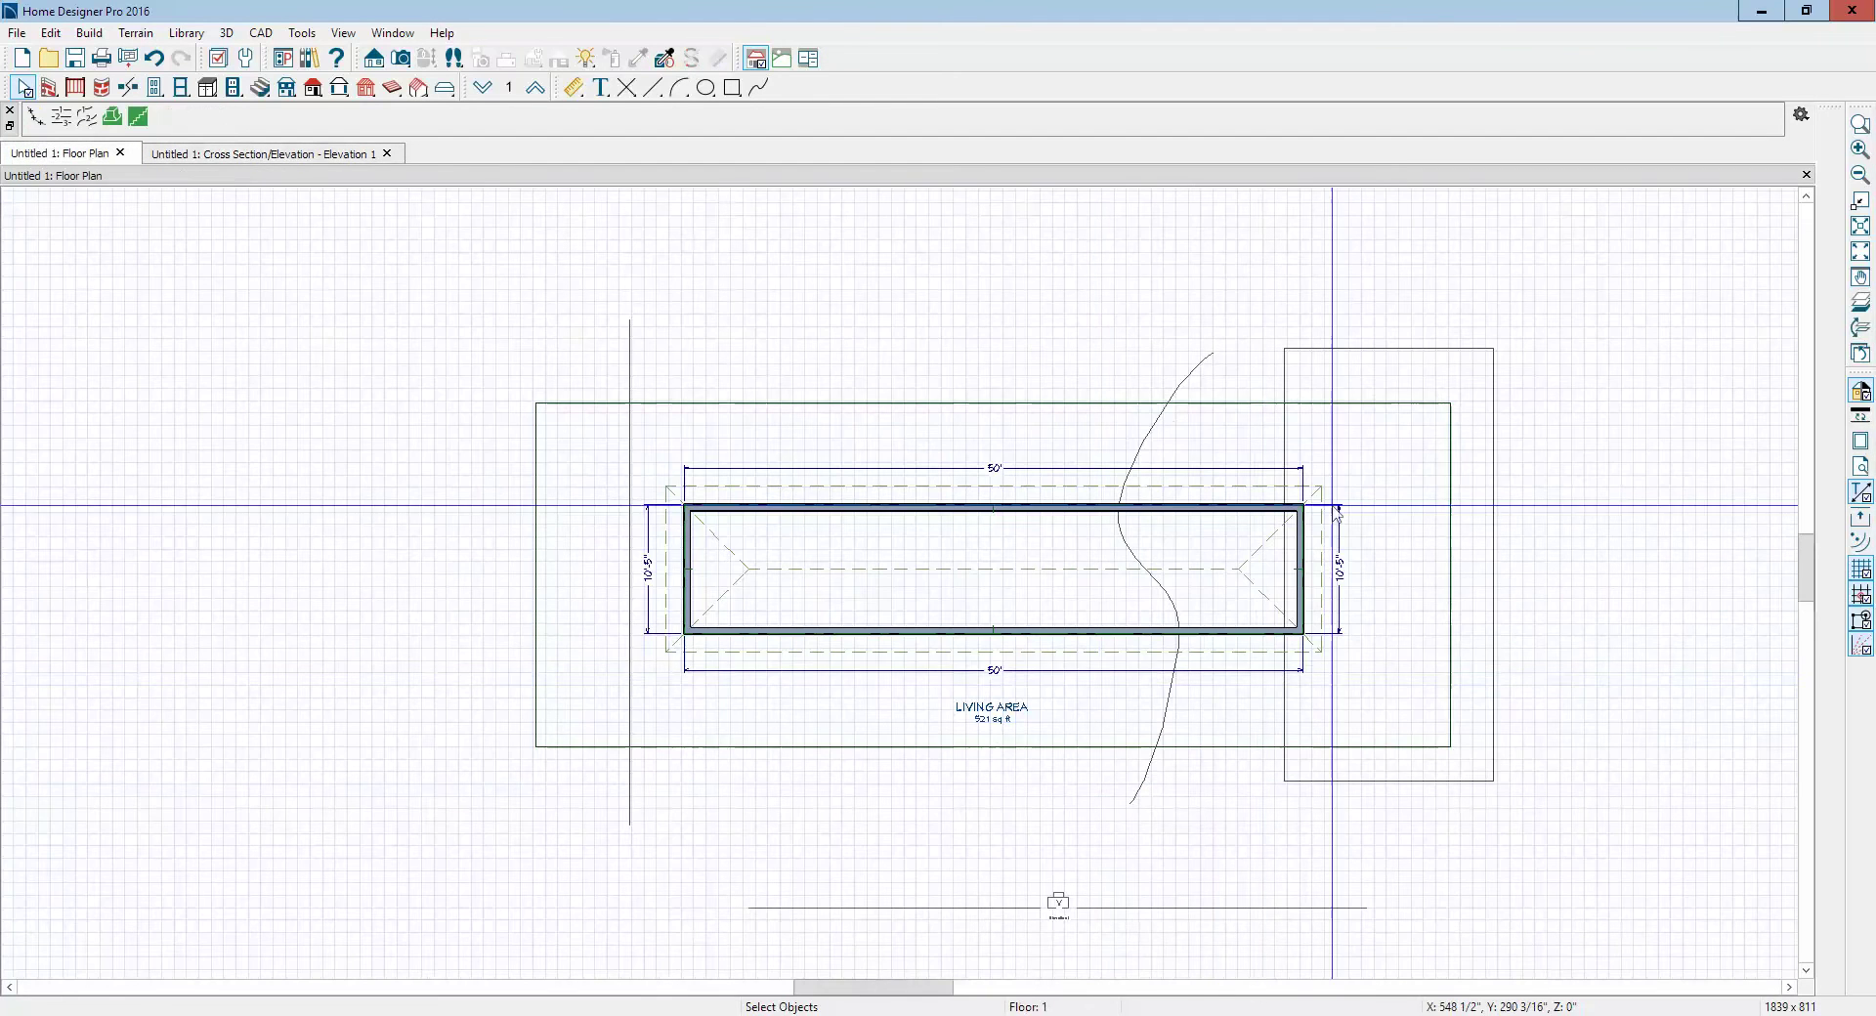
# Step: Lower the right-hand elevation region further to -48 and inspect the resulting slope in elevation
pyautogui.doubleClick(1339, 348)
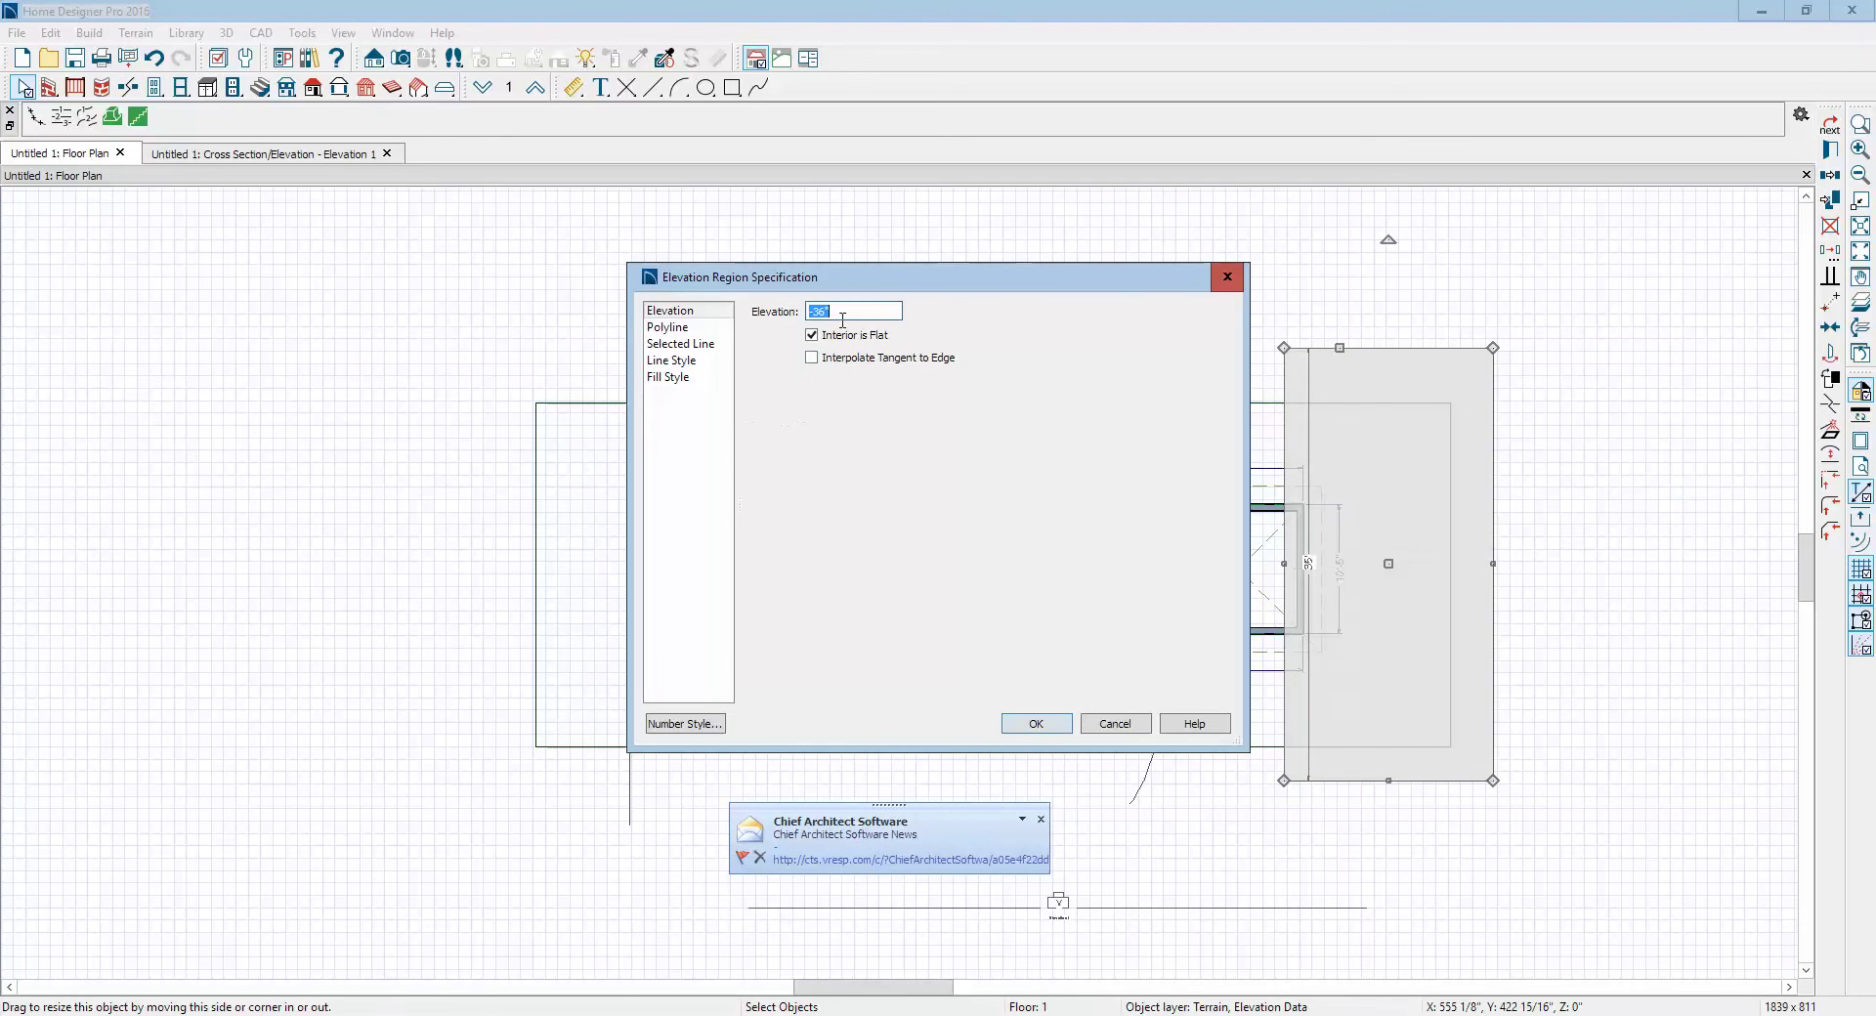
pyautogui.write('-')
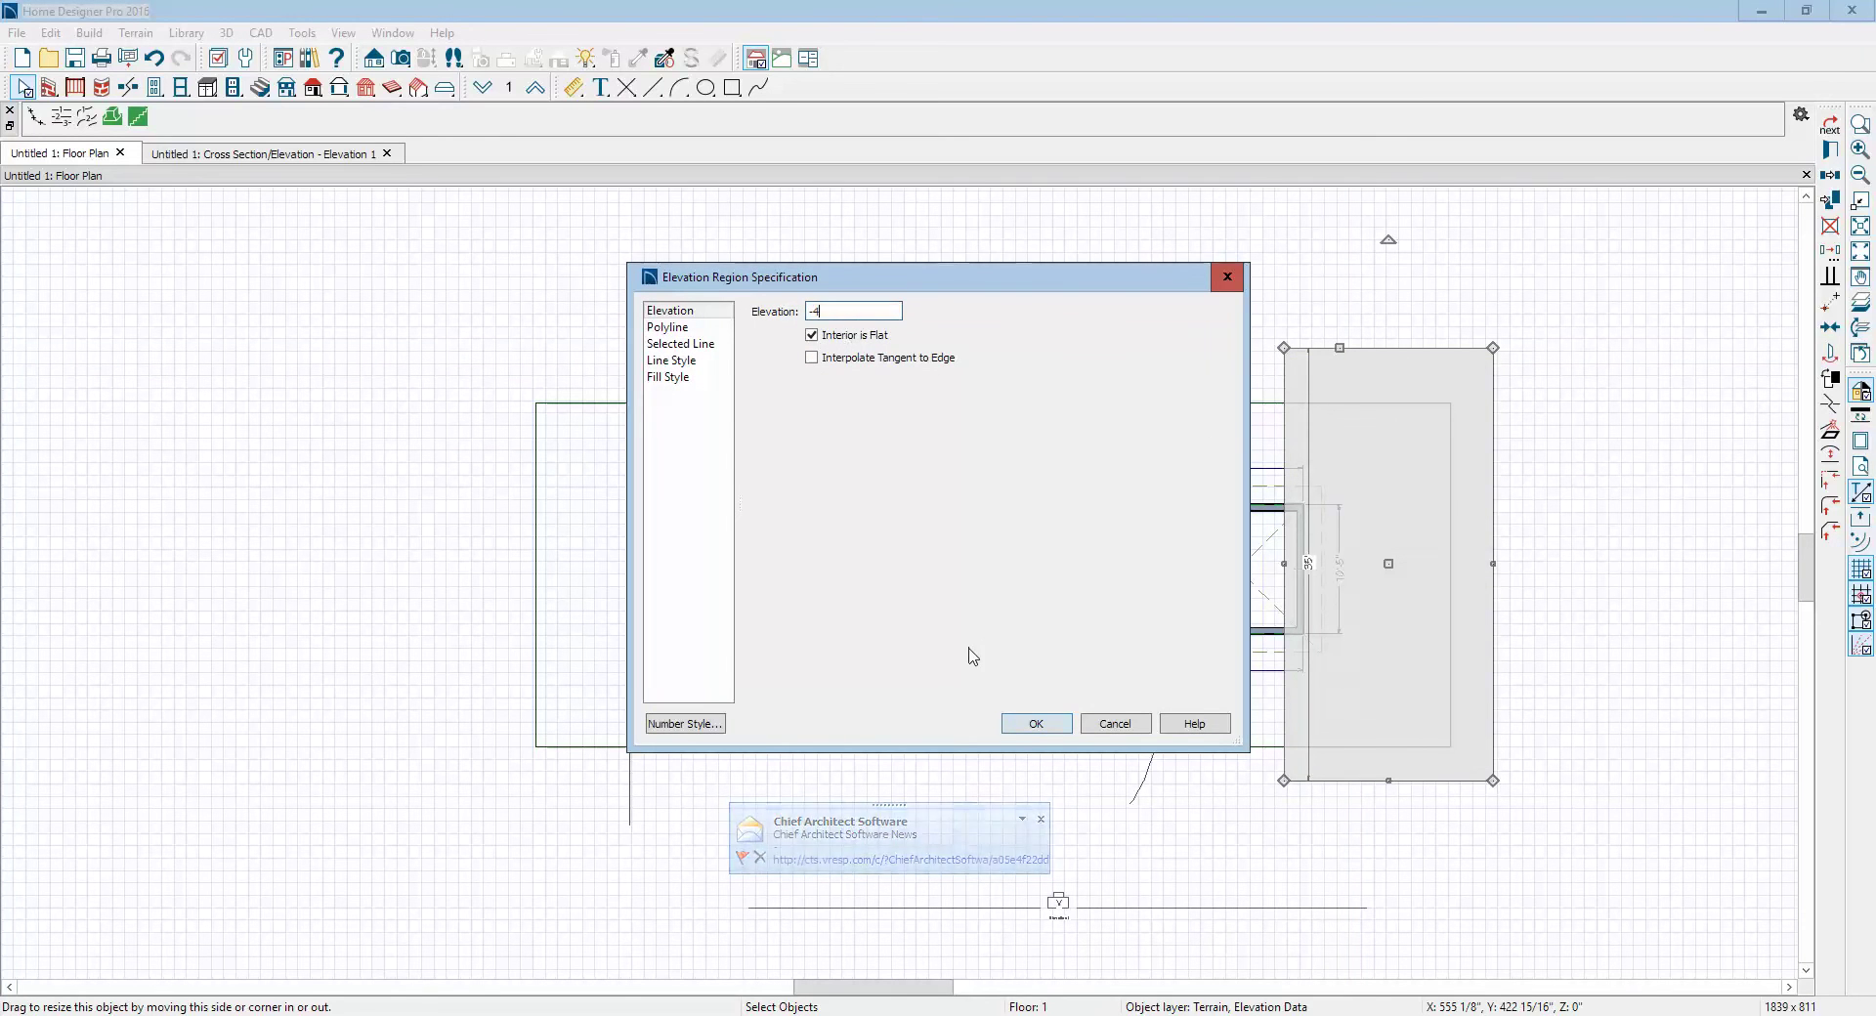
pyautogui.write('48')
pyautogui.click(1035, 723)
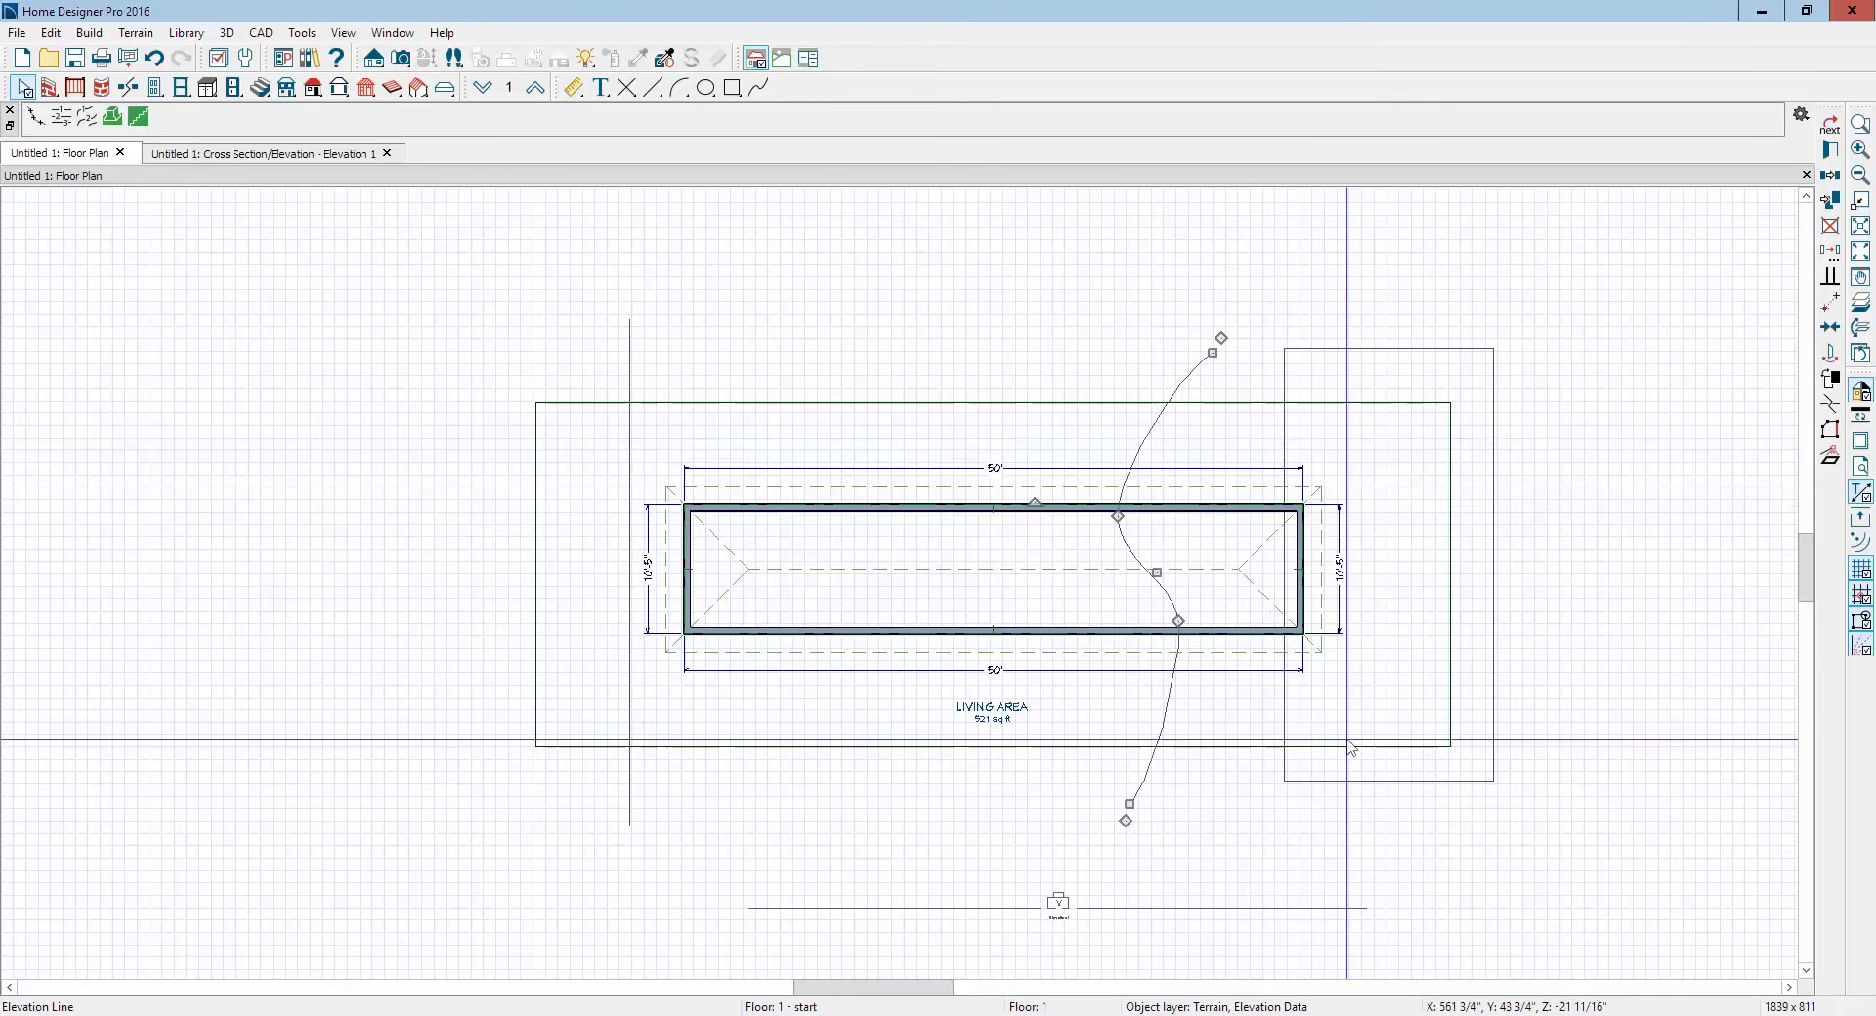
pyautogui.hotkey('ctrl', 'Tab')
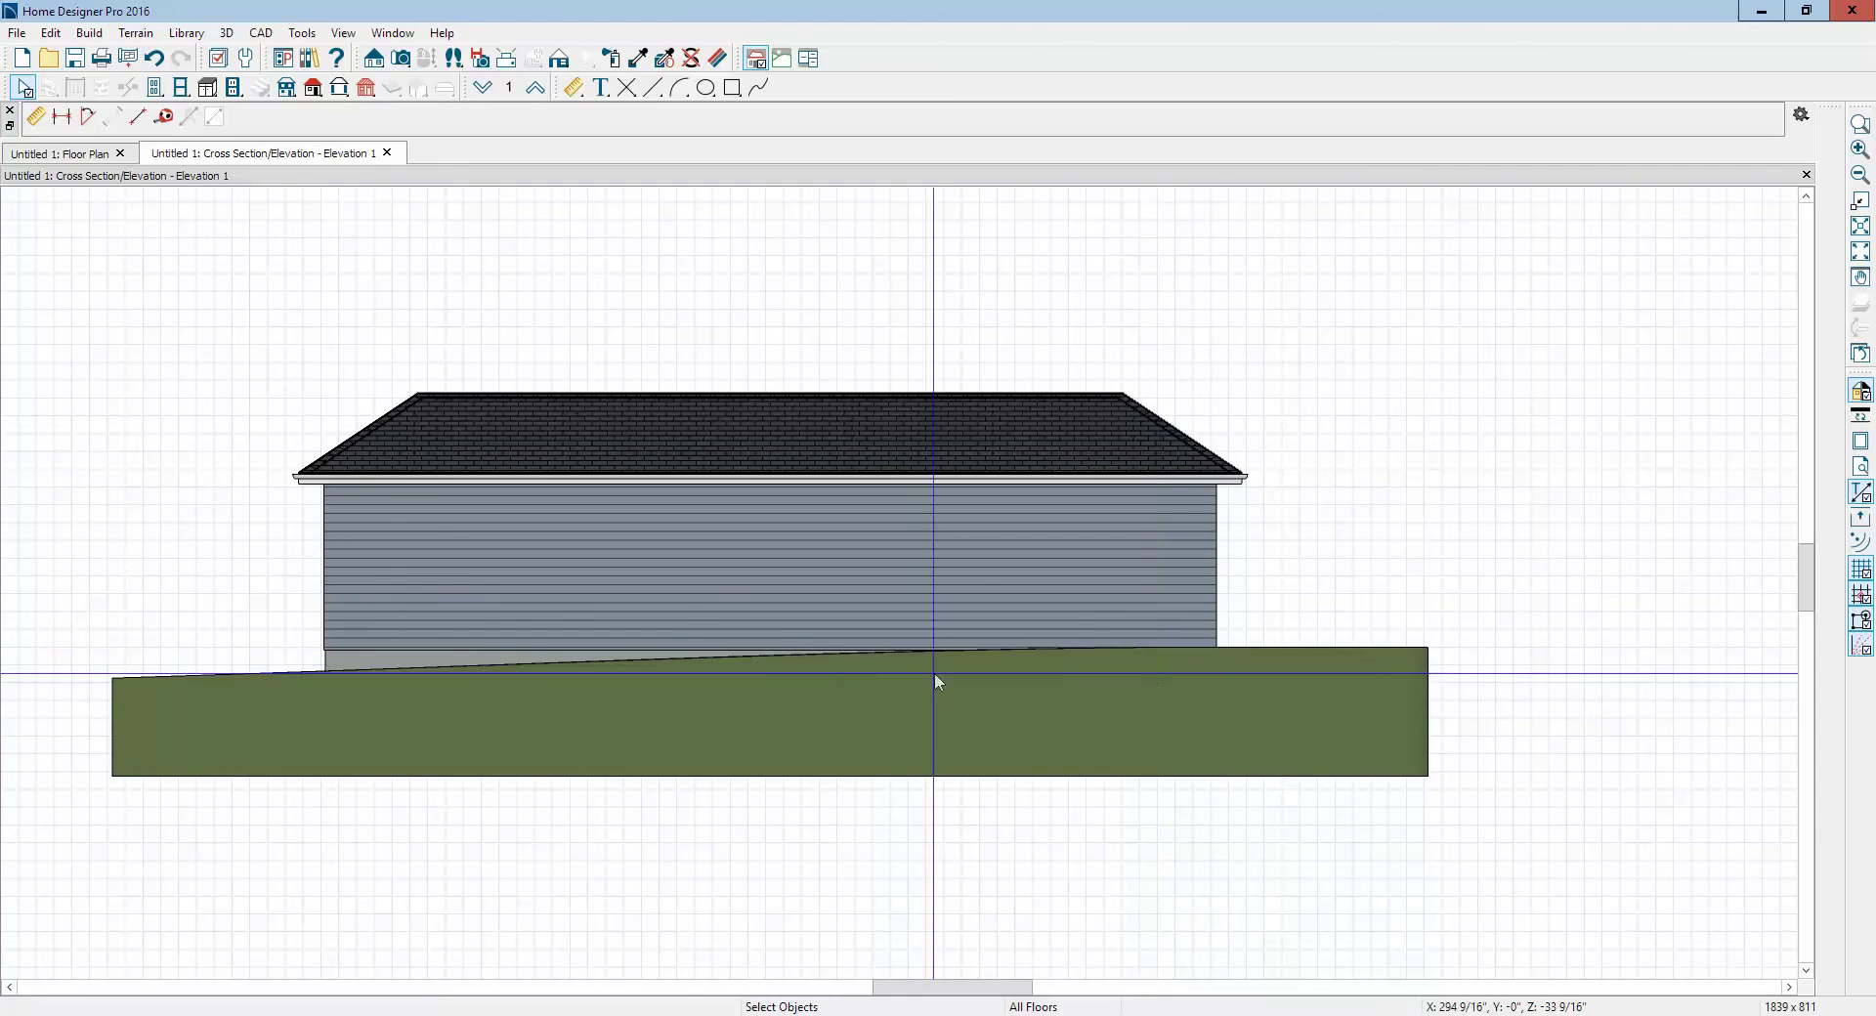
# Step: Turn off automatic building pad height and set Subfloor Height Above Terrain to -42
pyautogui.scroll(2, 1172, 665)
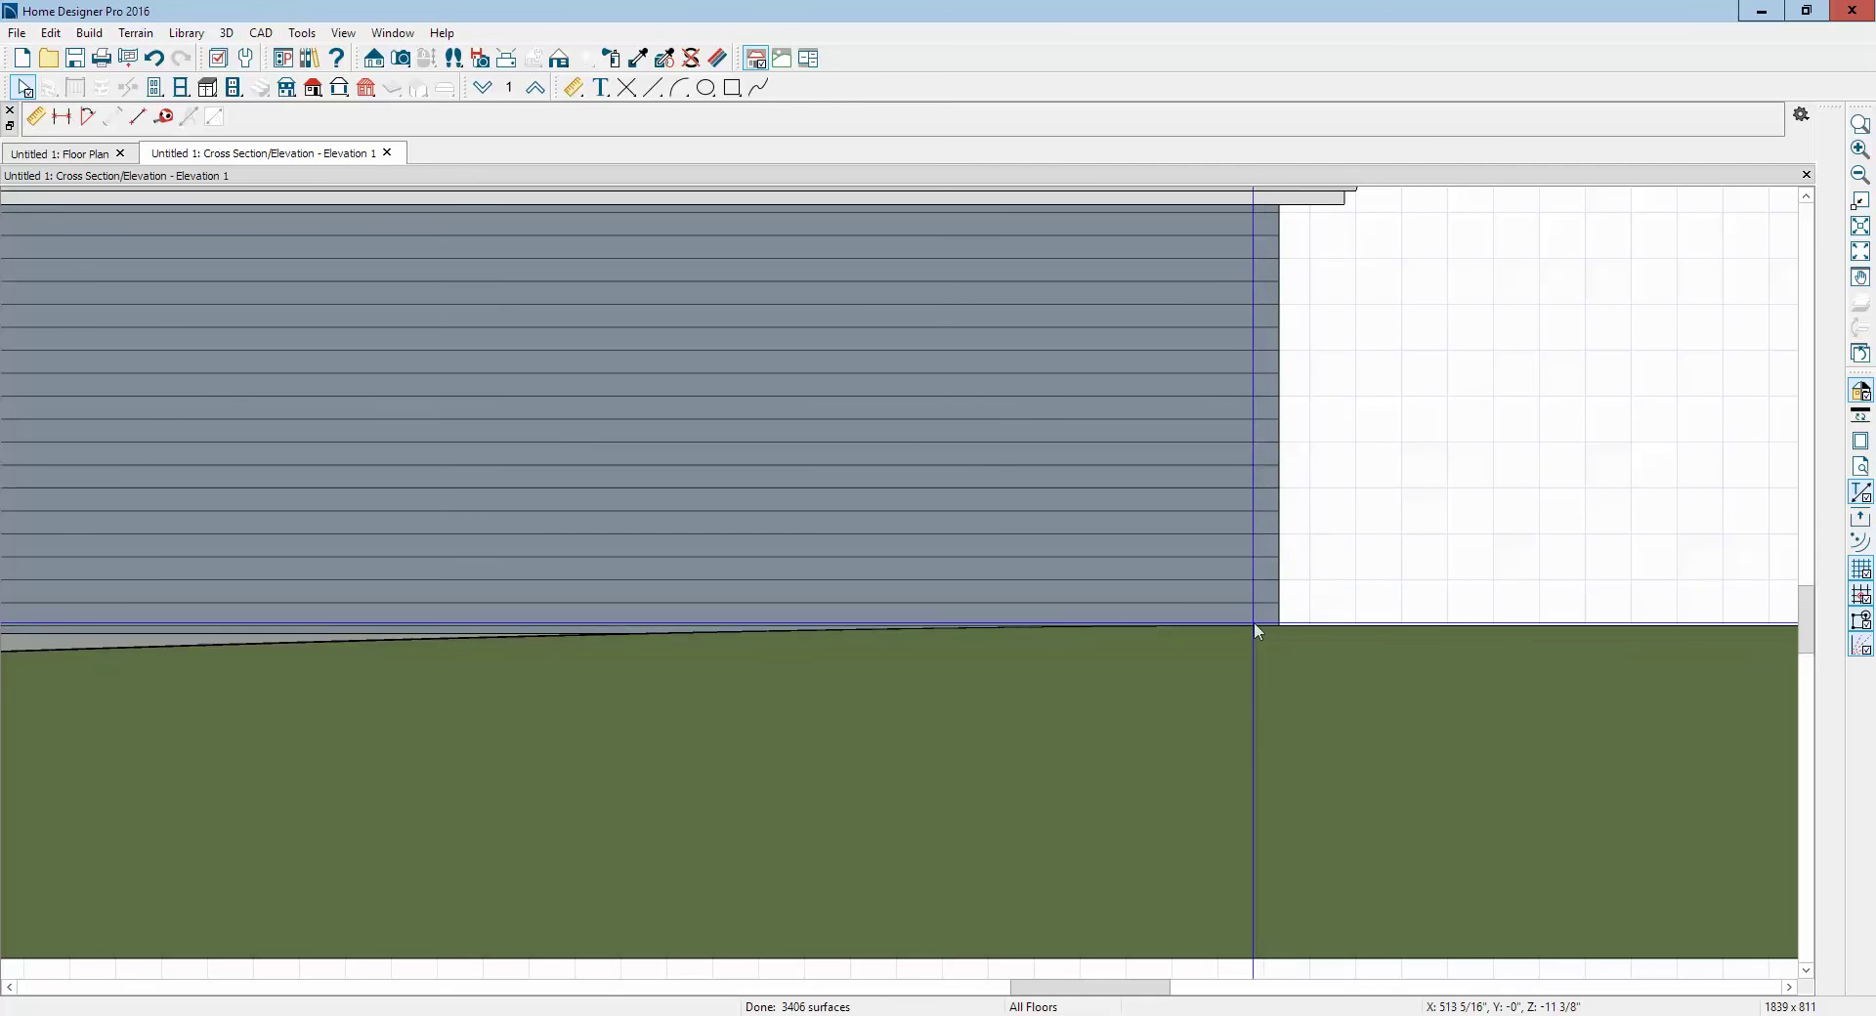
pyautogui.doubleClick(1255, 677)
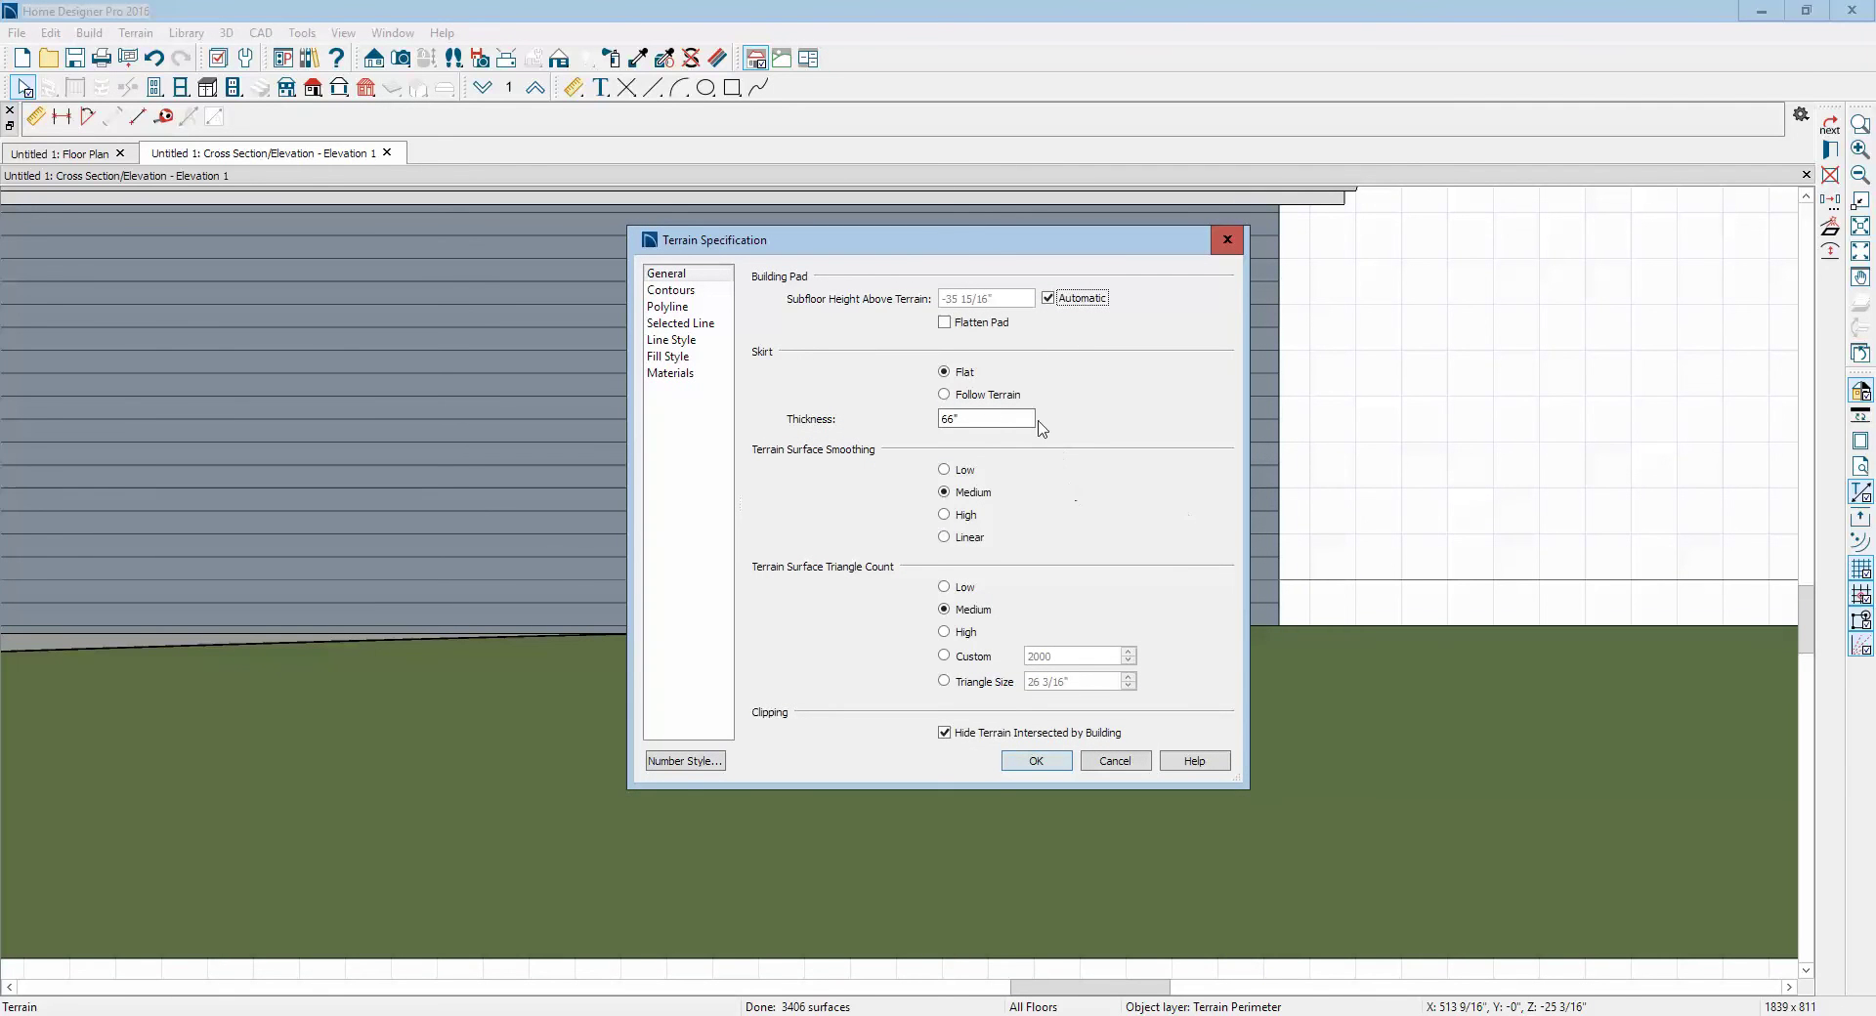
pyautogui.click(1048, 299)
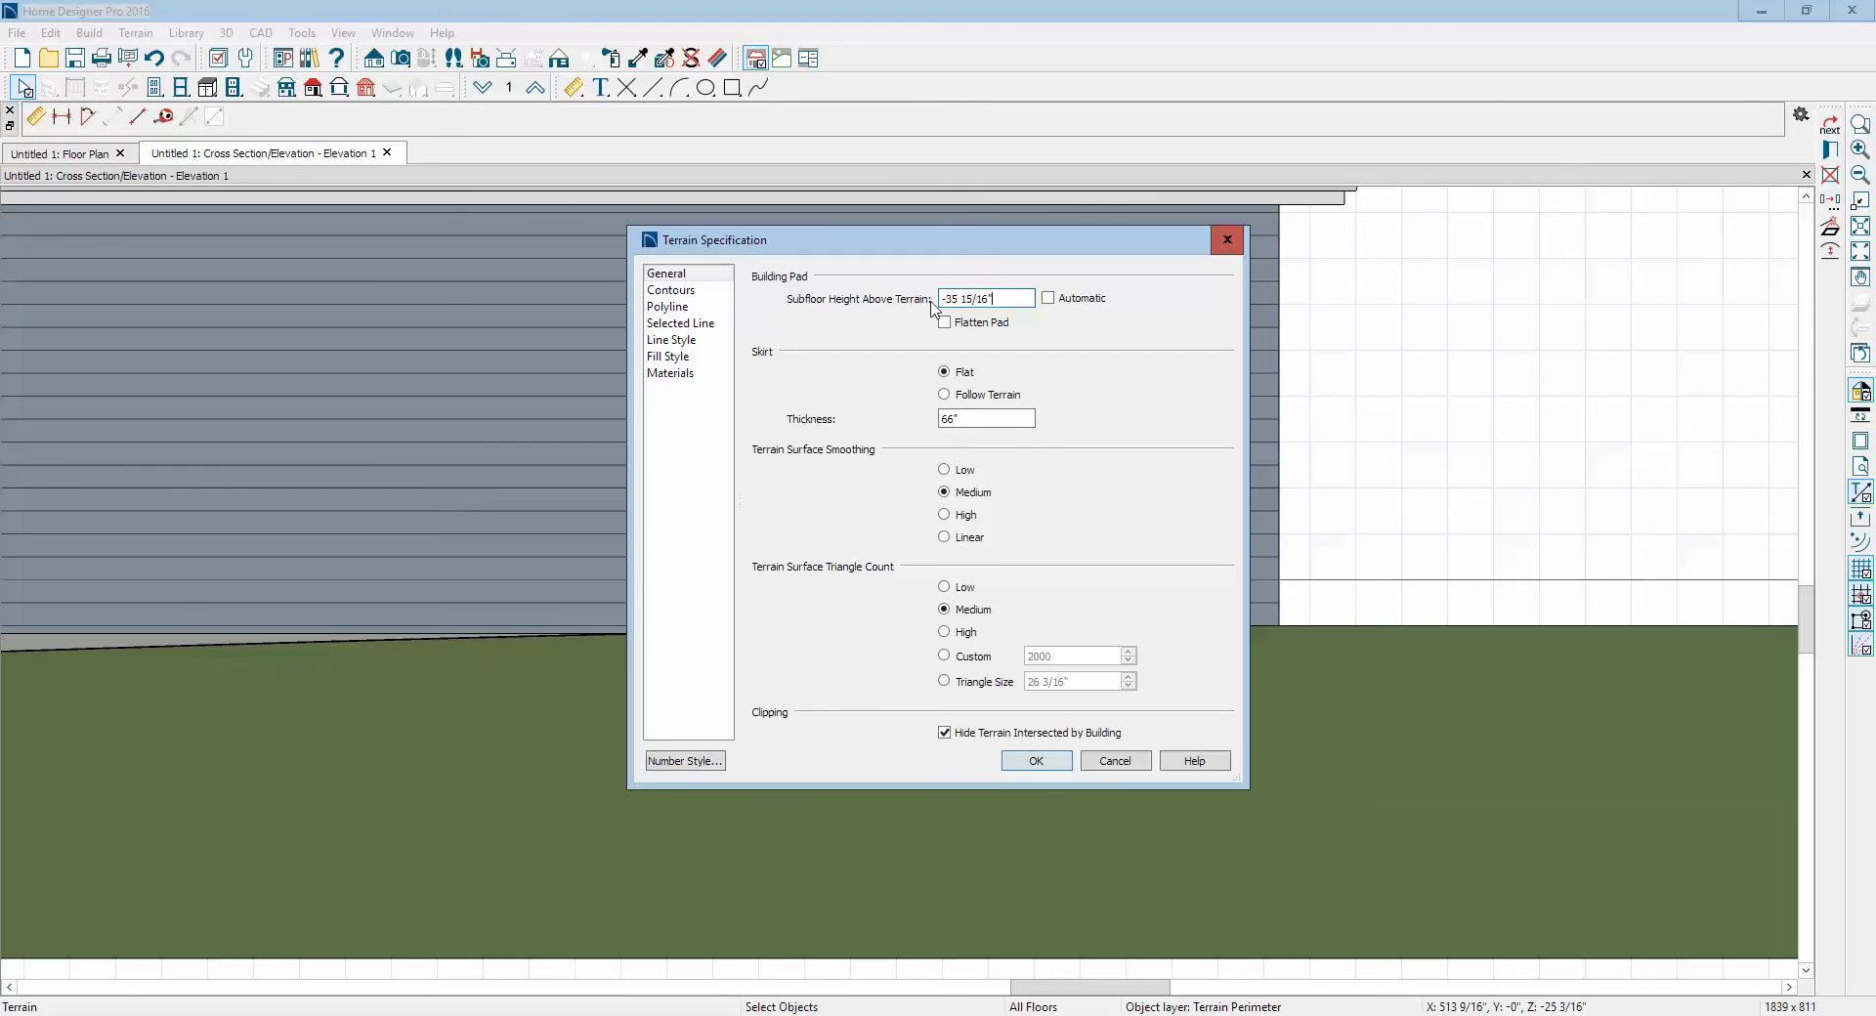
pyautogui.moveTo(947, 298); pyautogui.dragTo(1069, 313)
pyautogui.write('-42')
pyautogui.click(1036, 761)
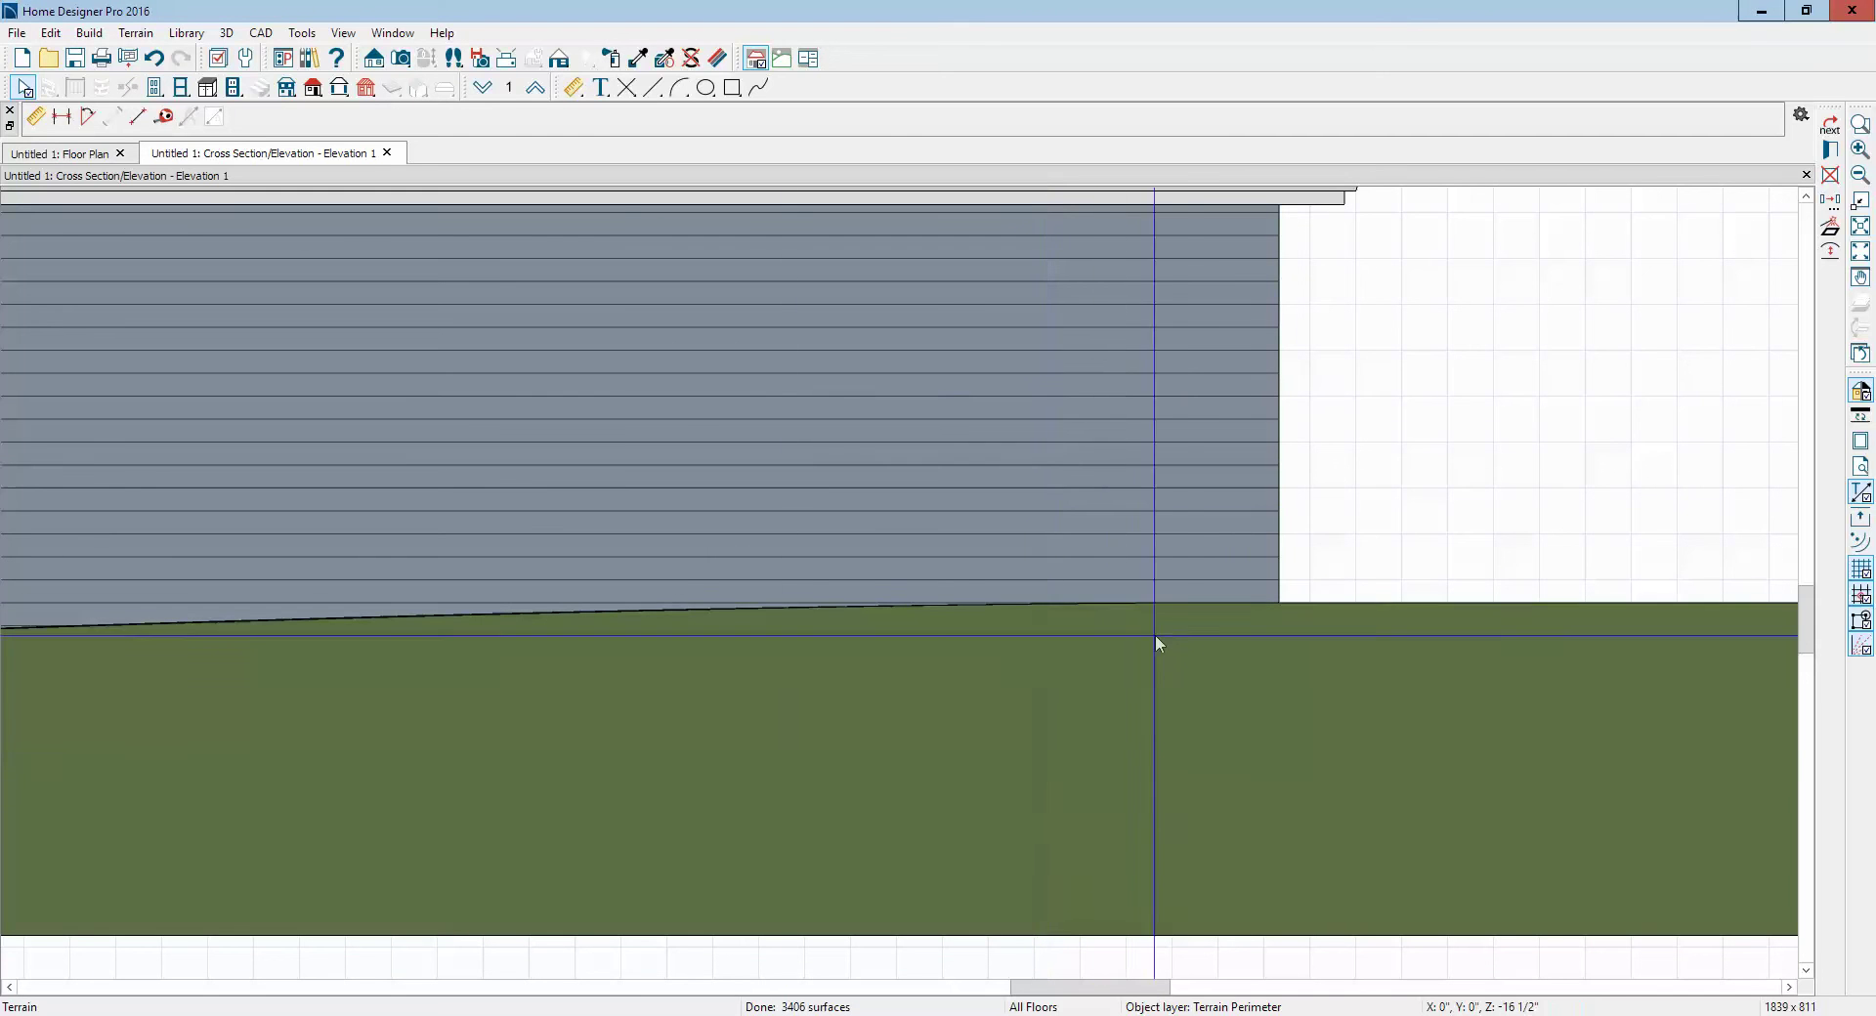
# Step: Try subfloor heights of -60 and then 36, leaving the house raised above the ground
pyautogui.doubleClick(1187, 697)
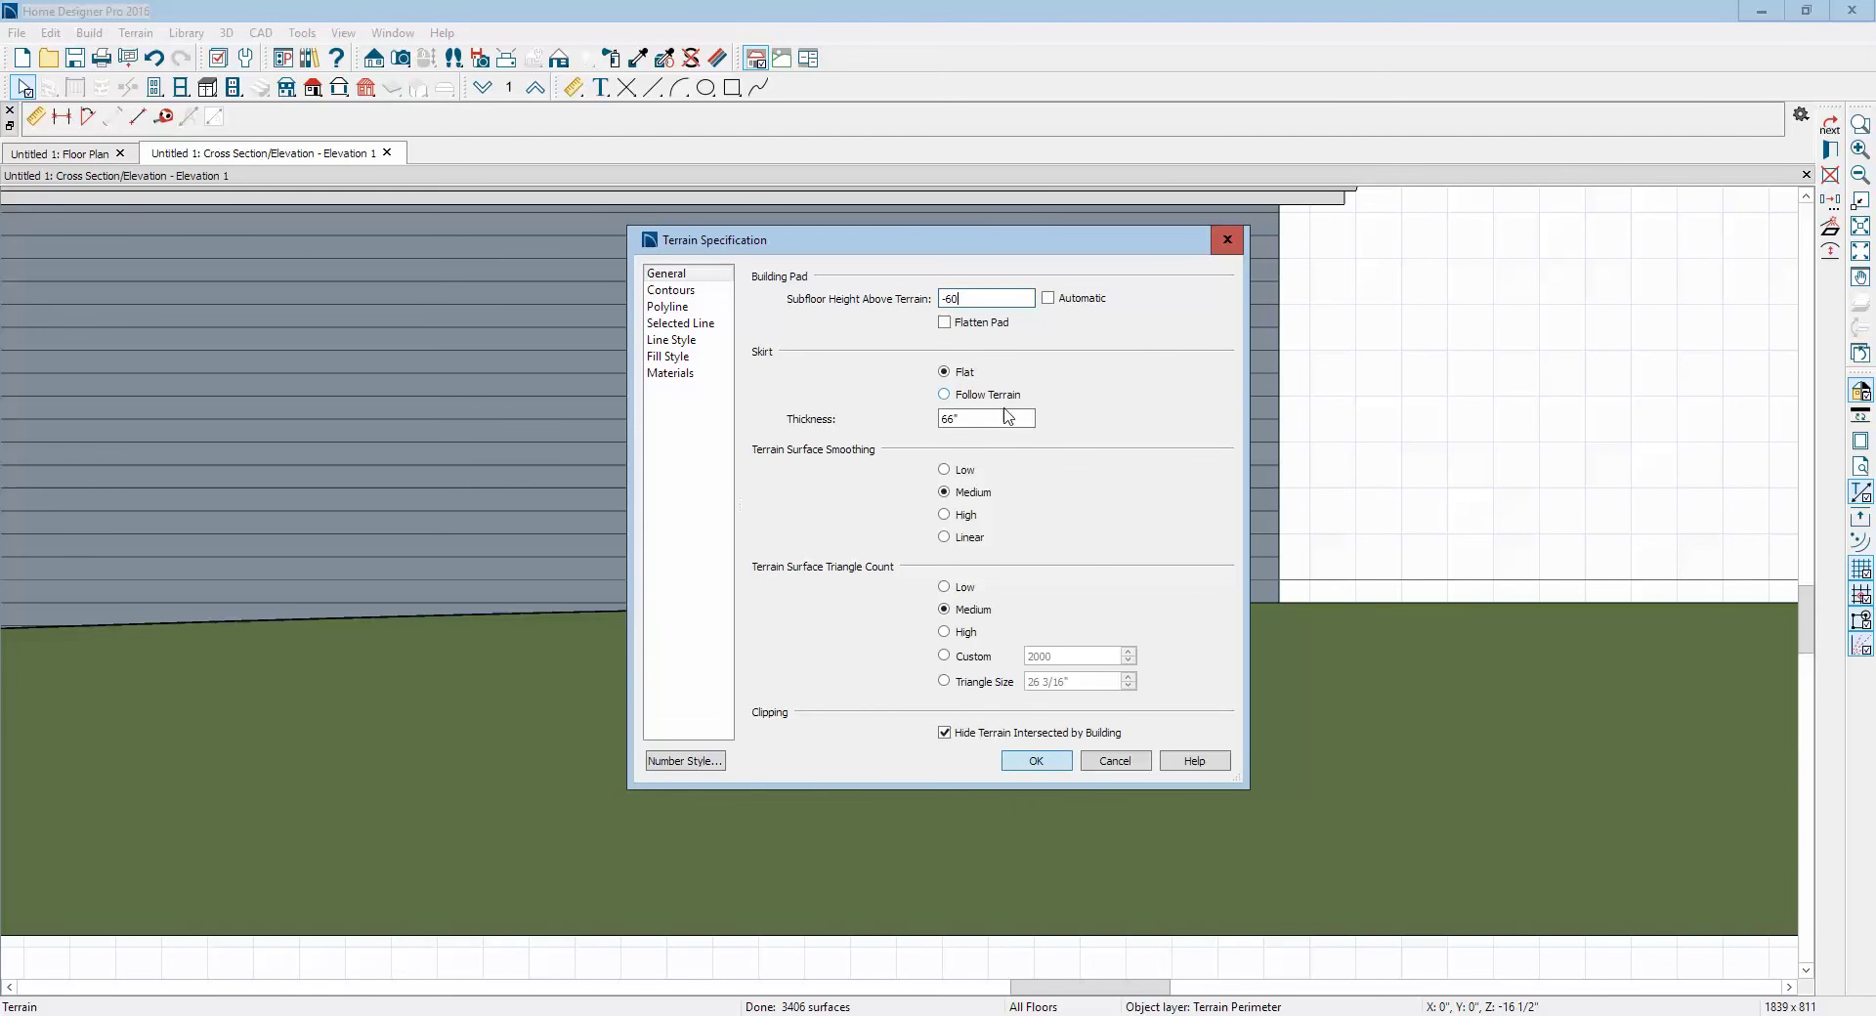
pyautogui.click(1038, 761)
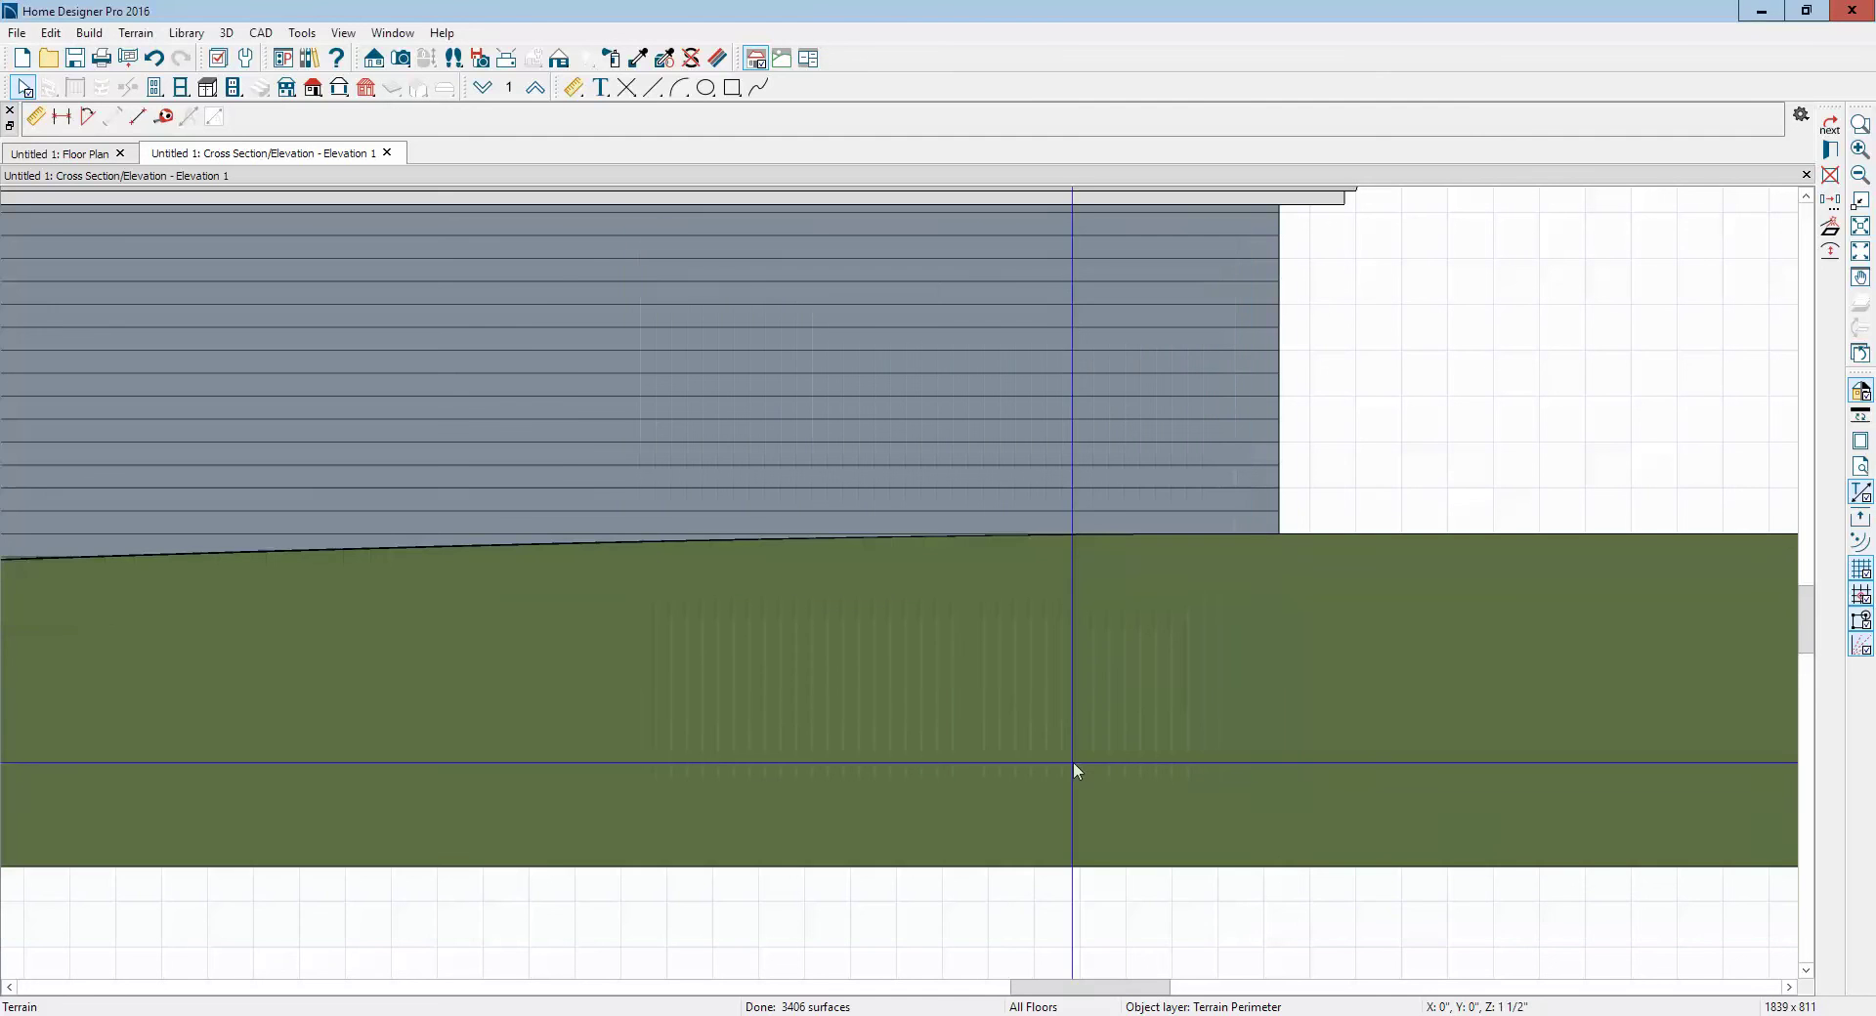
pyautogui.doubleClick(1181, 618)
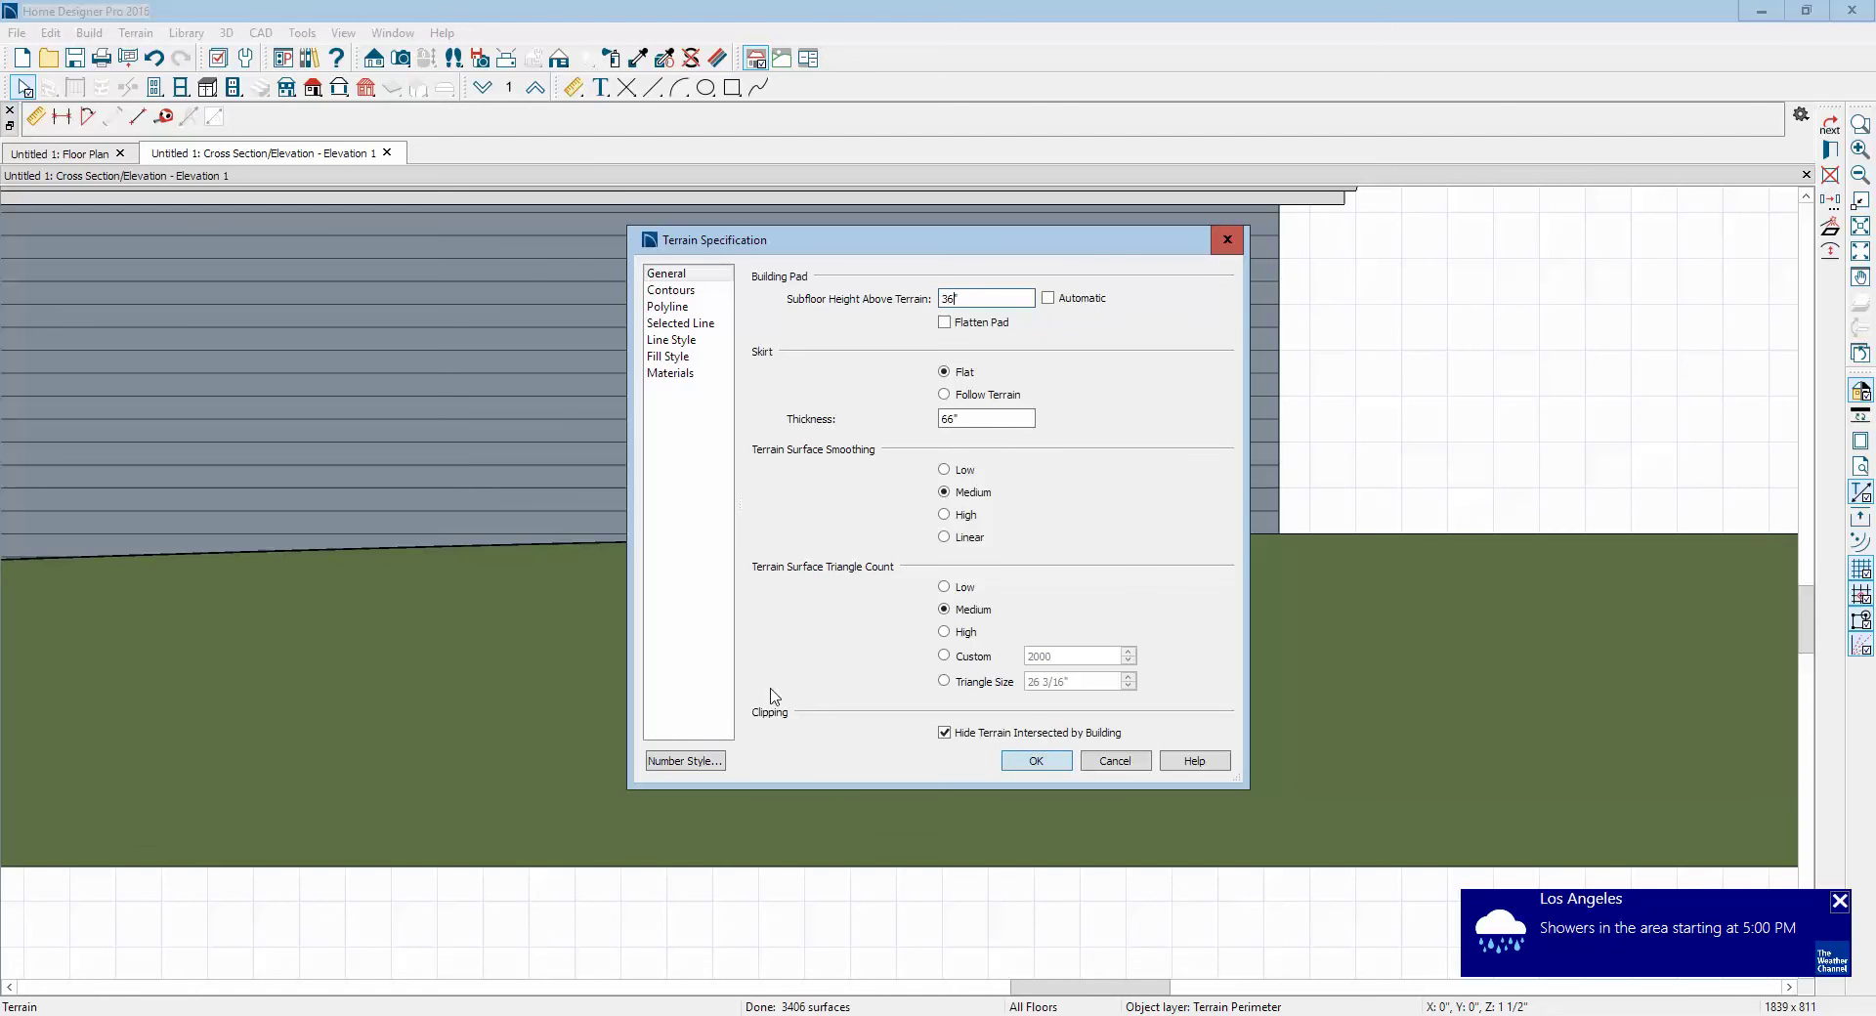
pyautogui.click(1037, 761)
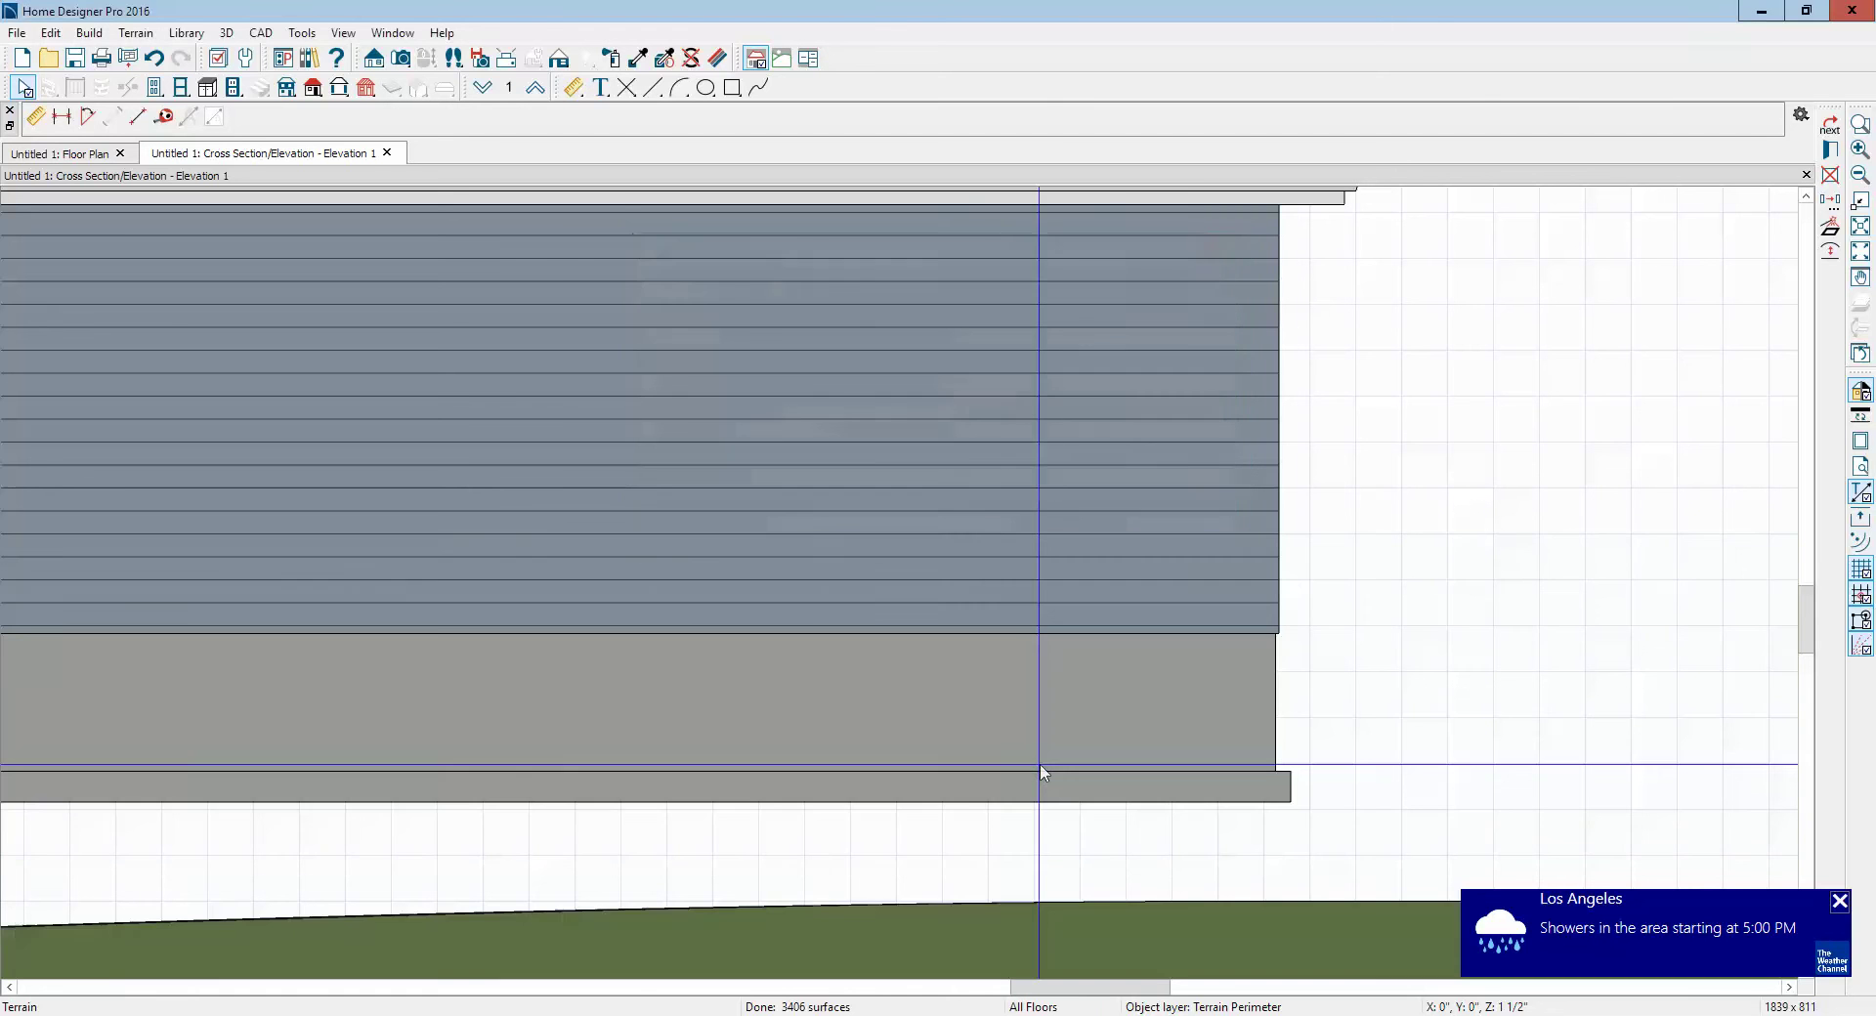
pyautogui.scroll(-3, 1216, 645)
pyautogui.scroll(-1, 1138, 725)
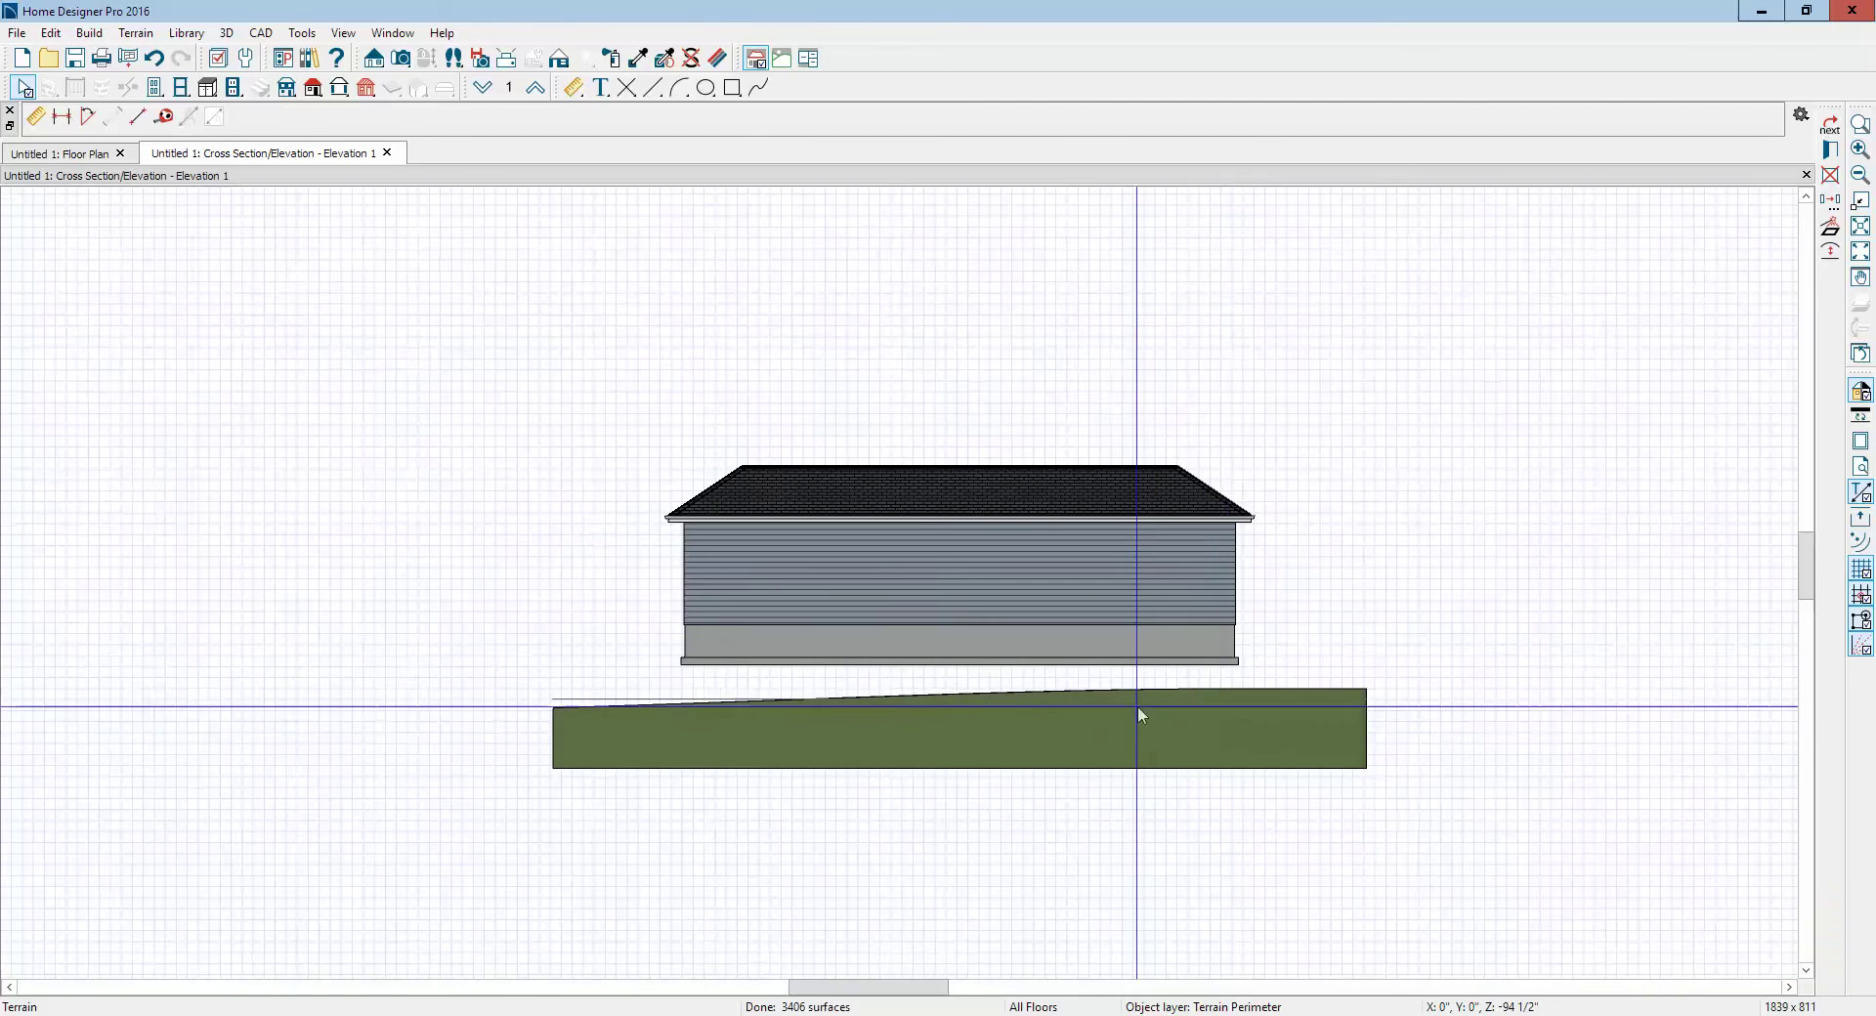
pyautogui.scroll(2, 1140, 723)
# Step: Step the subfloor height from 12 down through negative values to -24 so the house rests on the ground
pyautogui.doubleClick(1150, 720)
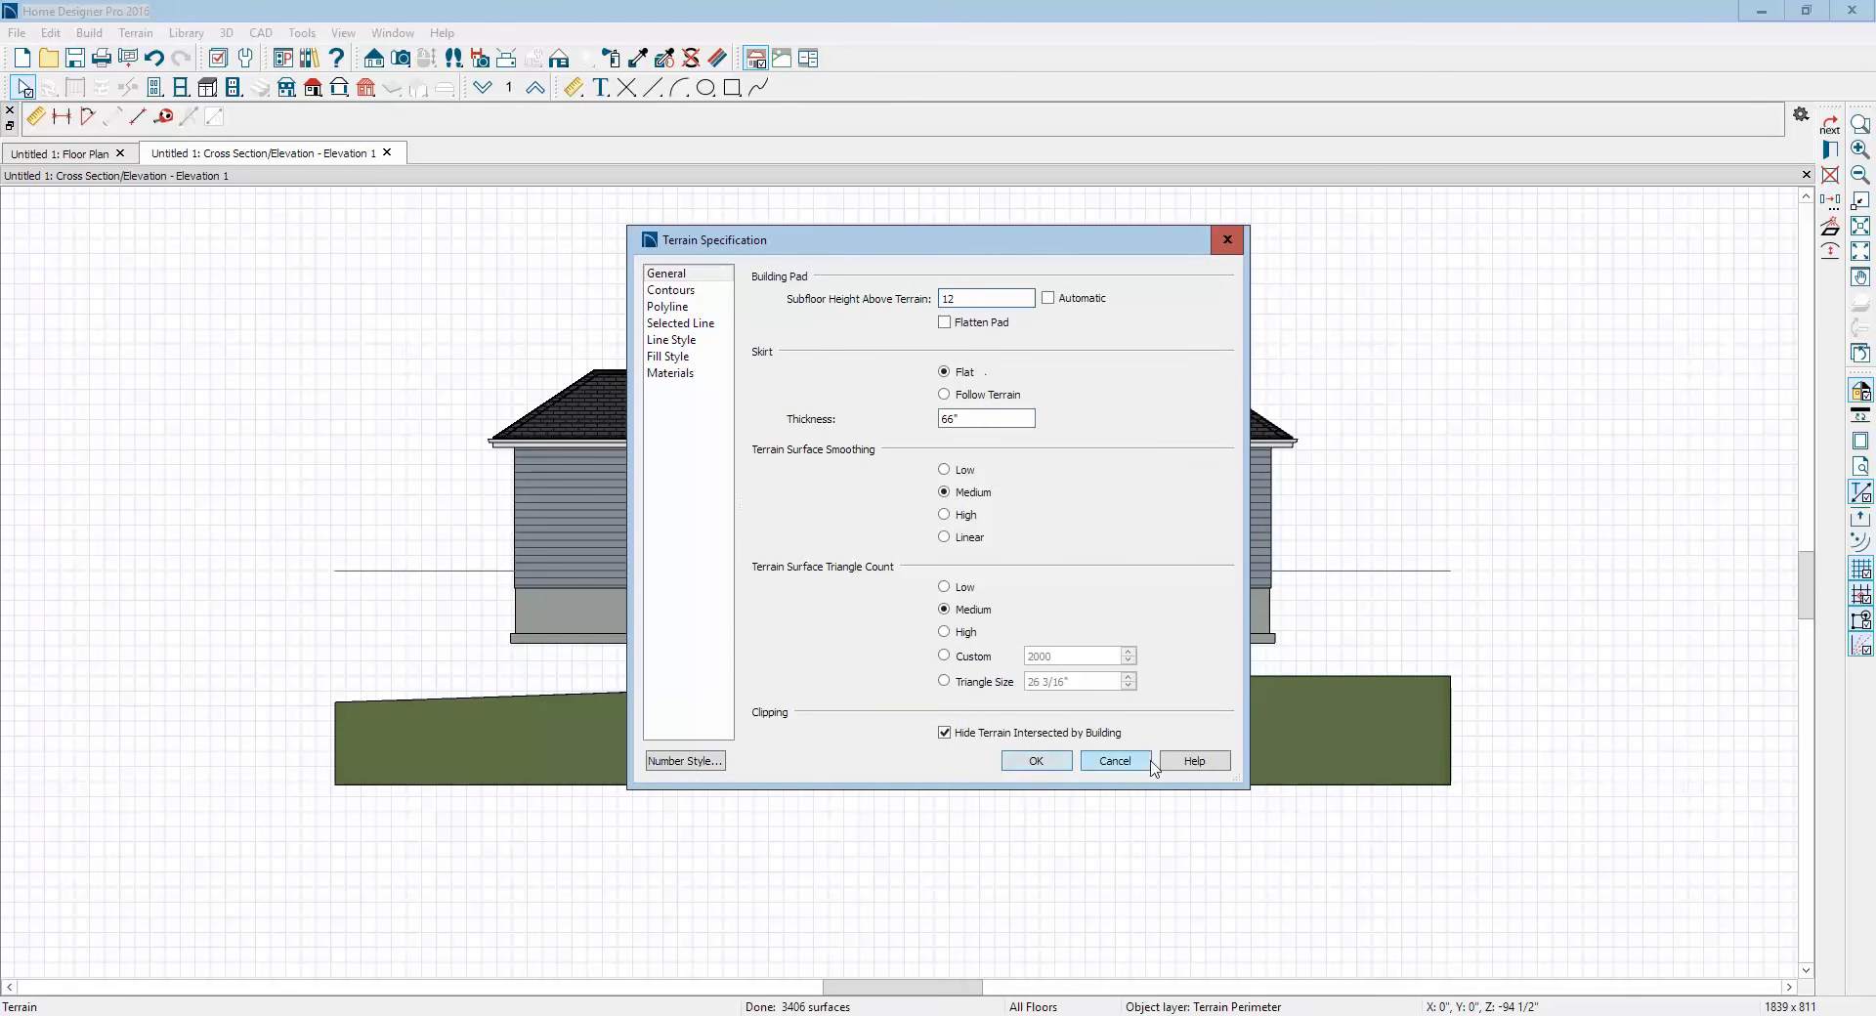
pyautogui.click(1051, 766)
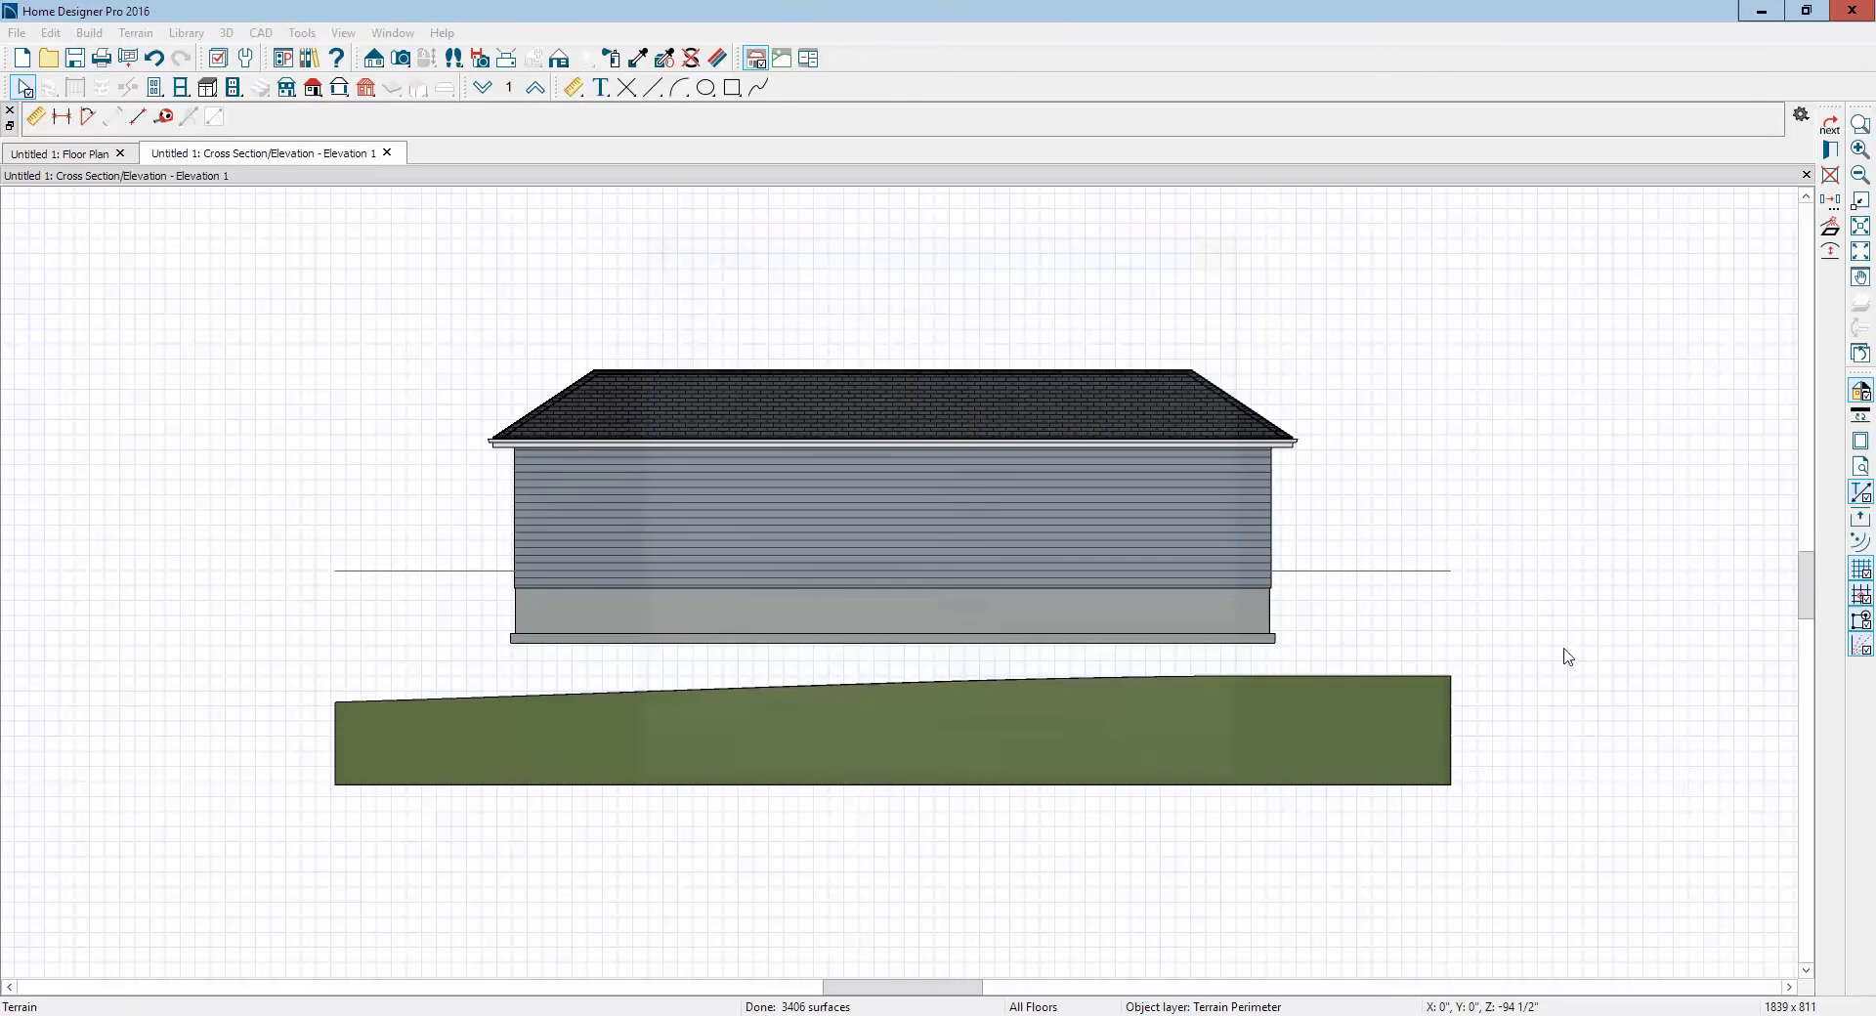
pyautogui.doubleClick(881, 716)
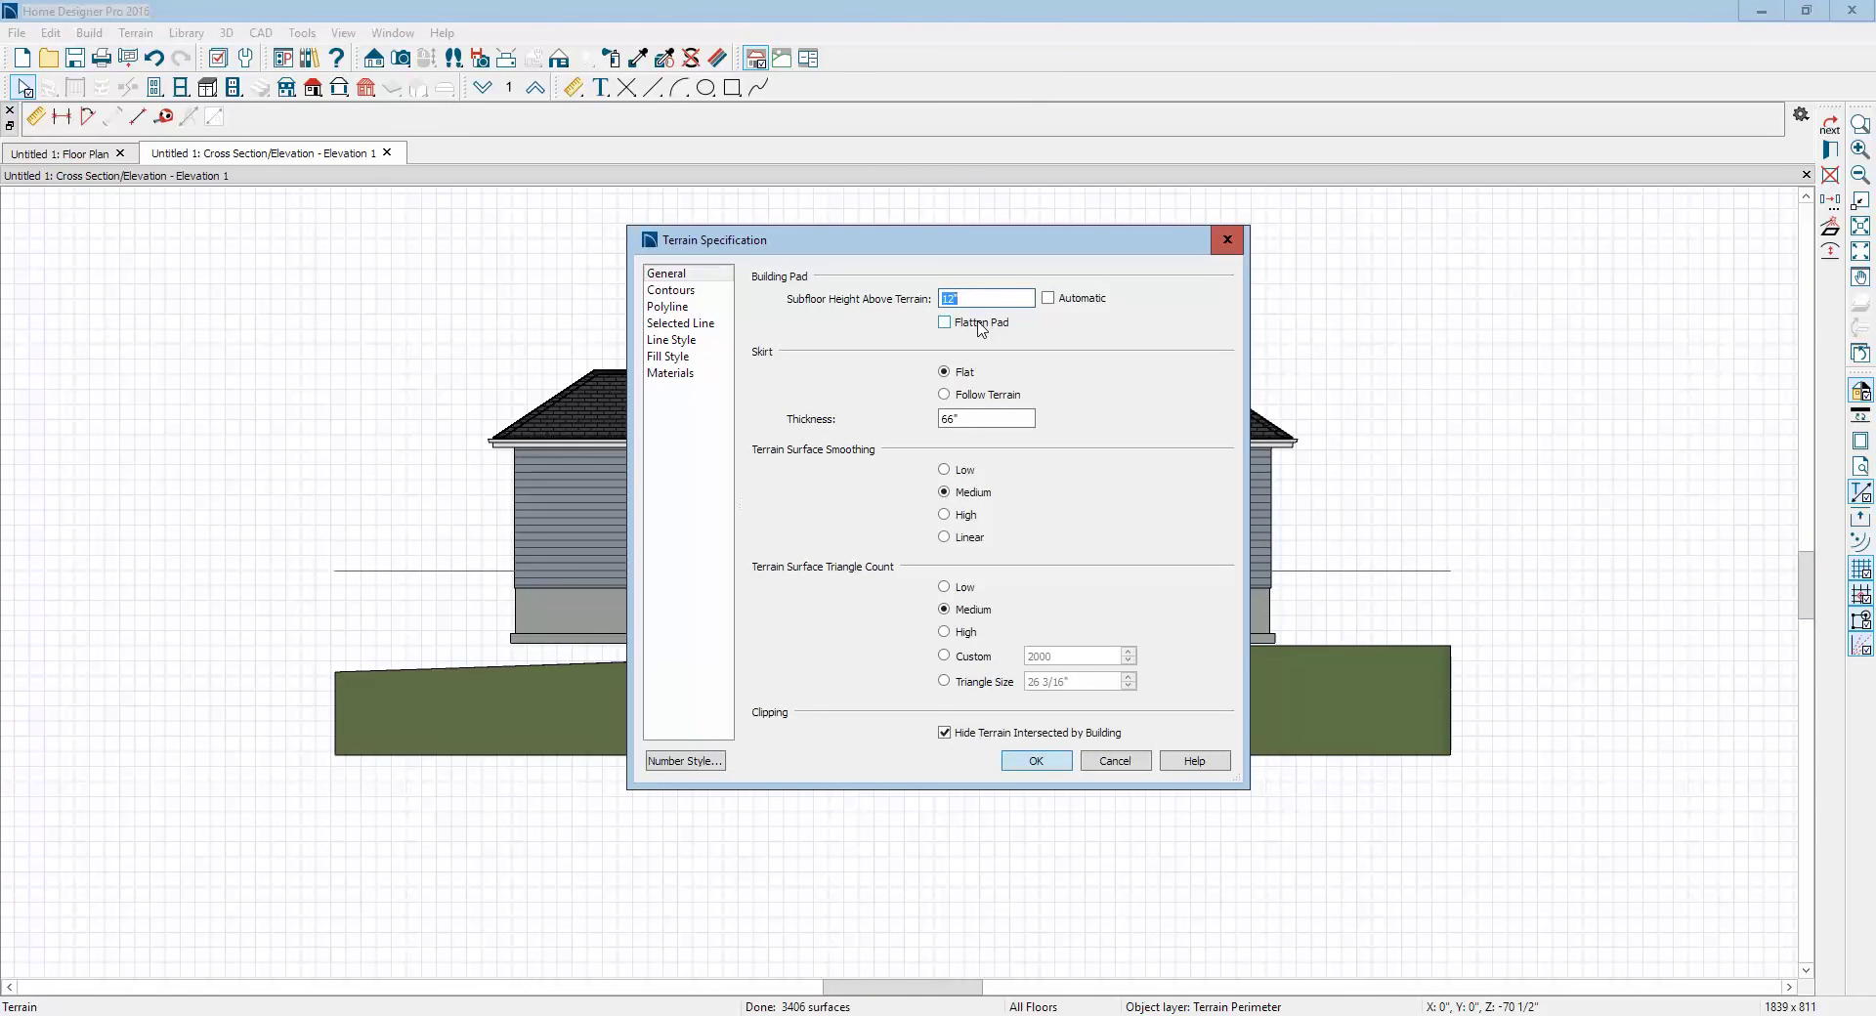
pyautogui.click(1047, 767)
pyautogui.doubleClick(1200, 676)
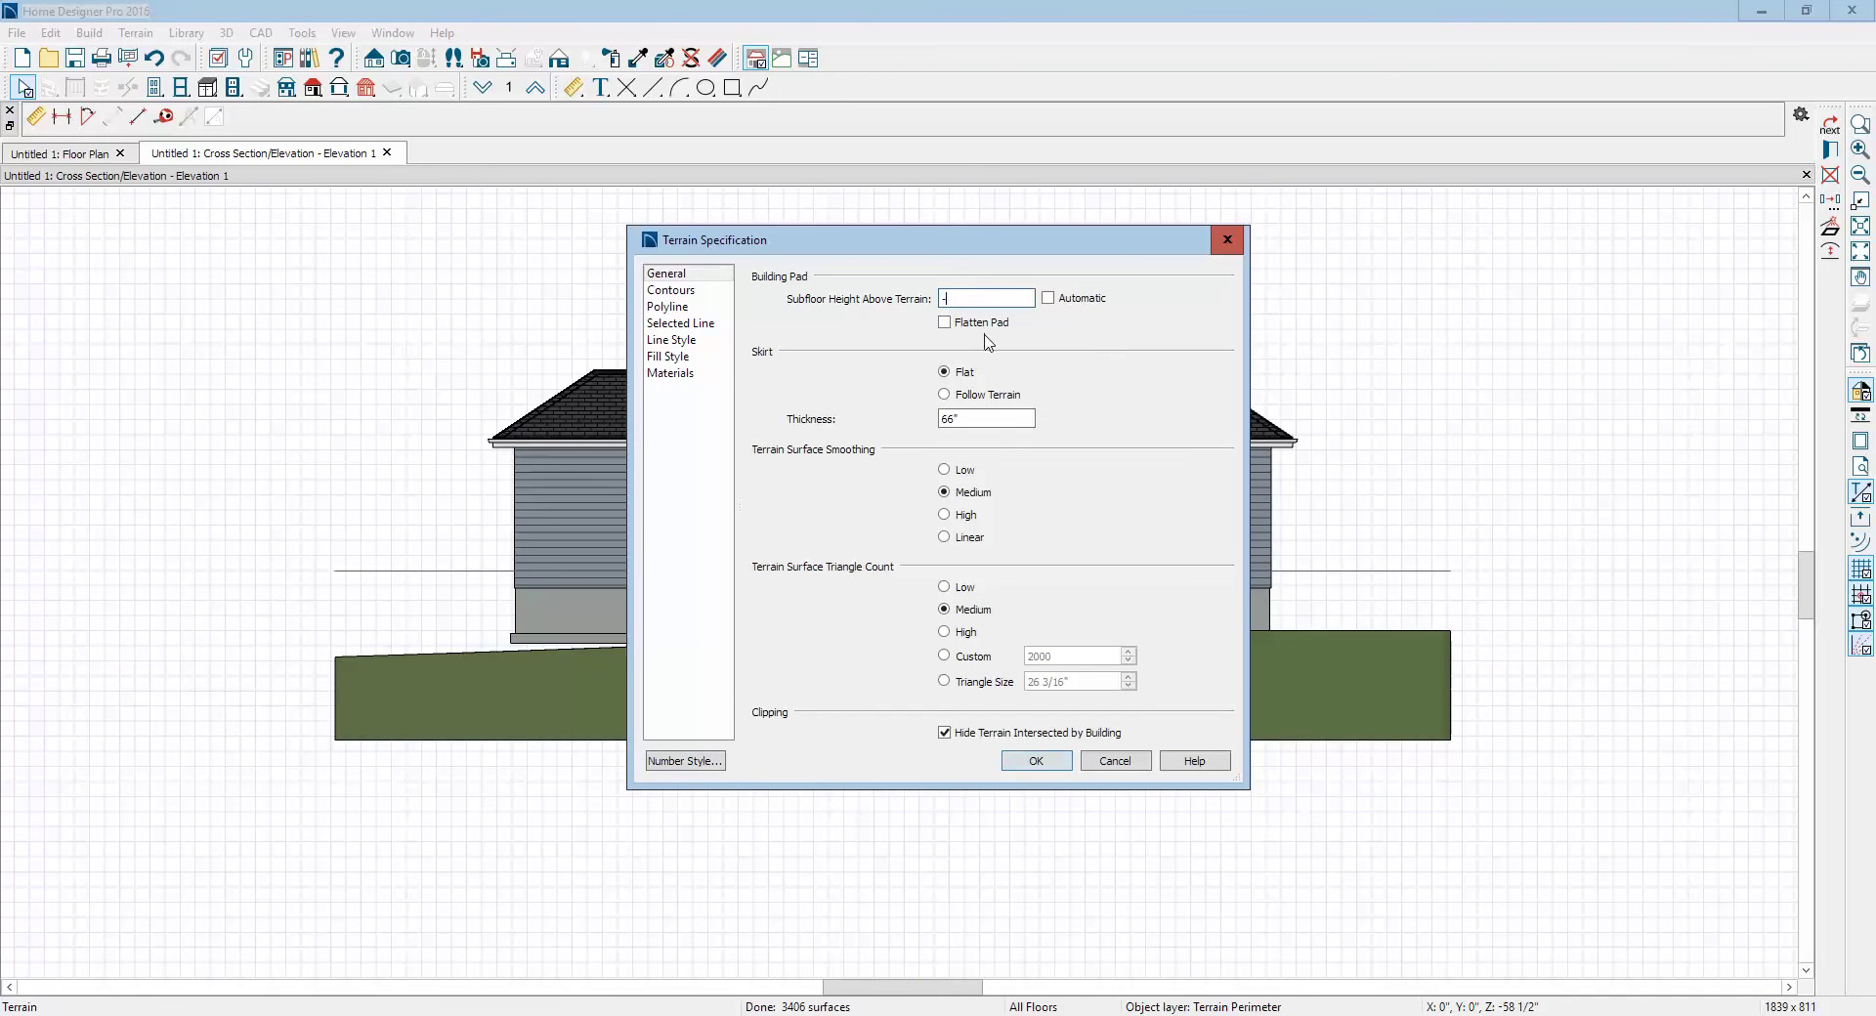
pyautogui.click(1038, 761)
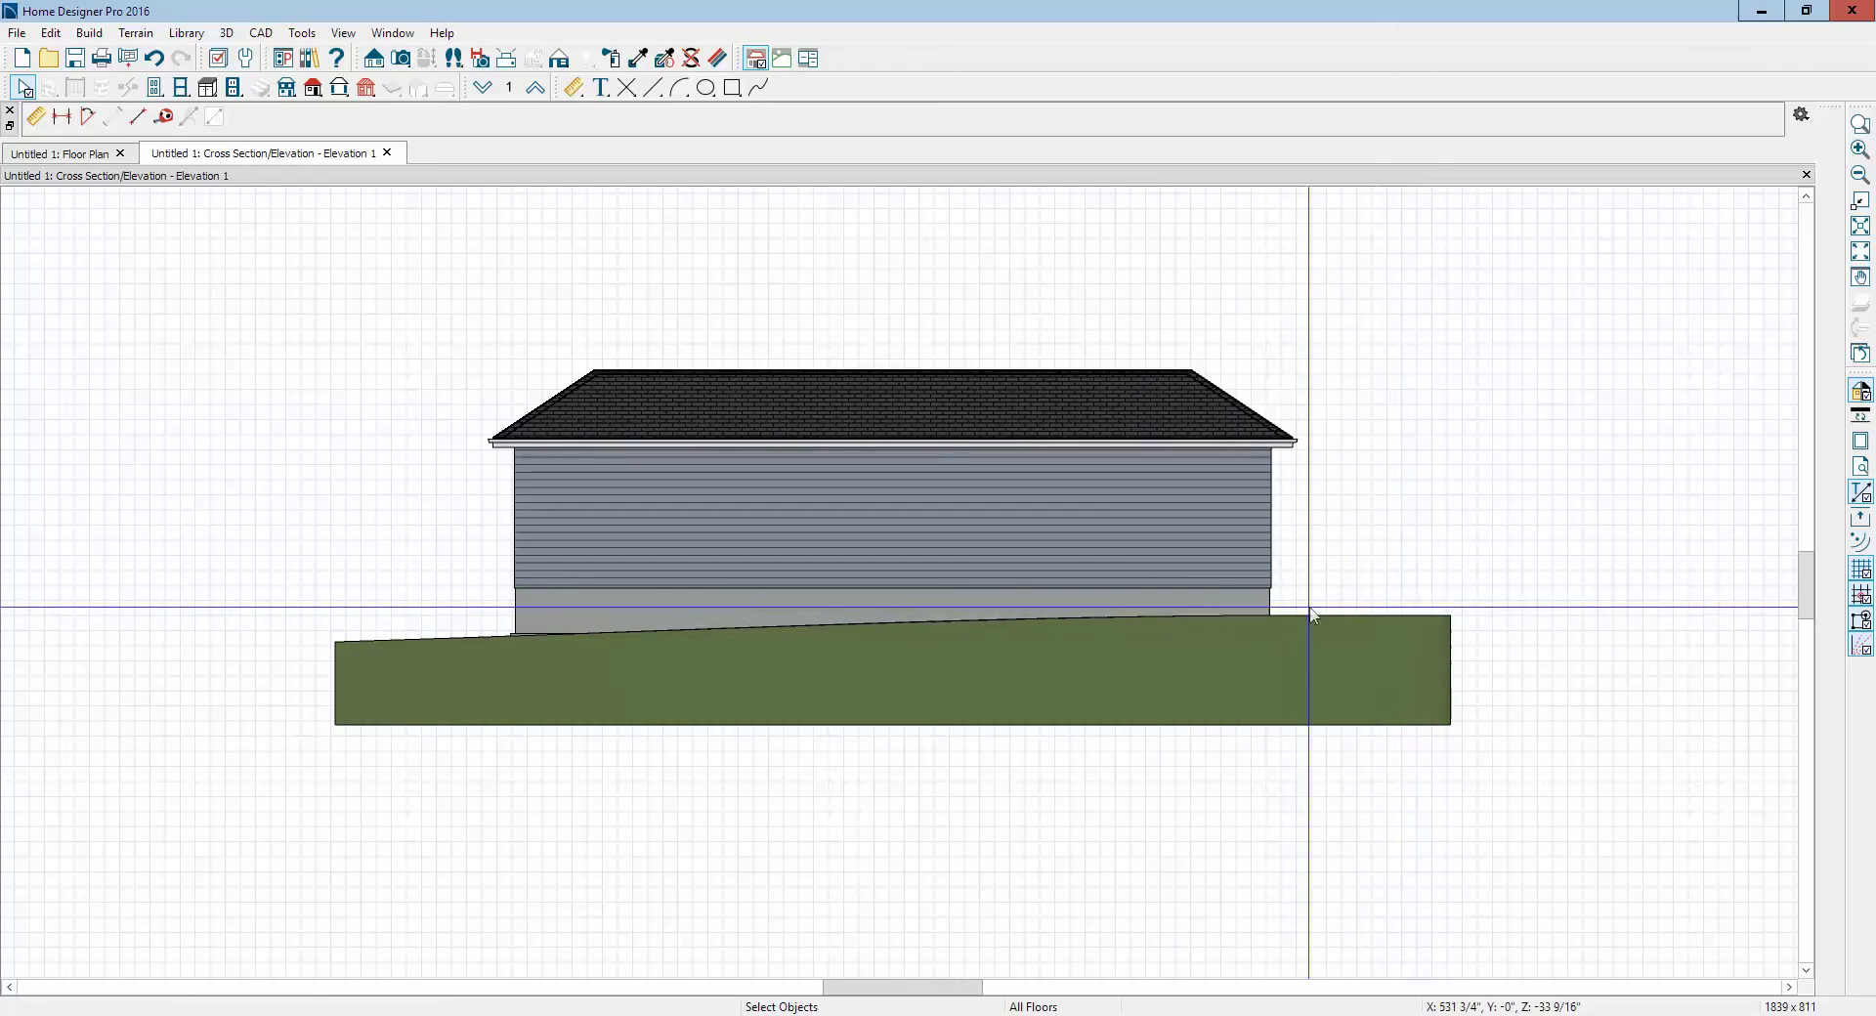
pyautogui.doubleClick(1183, 643)
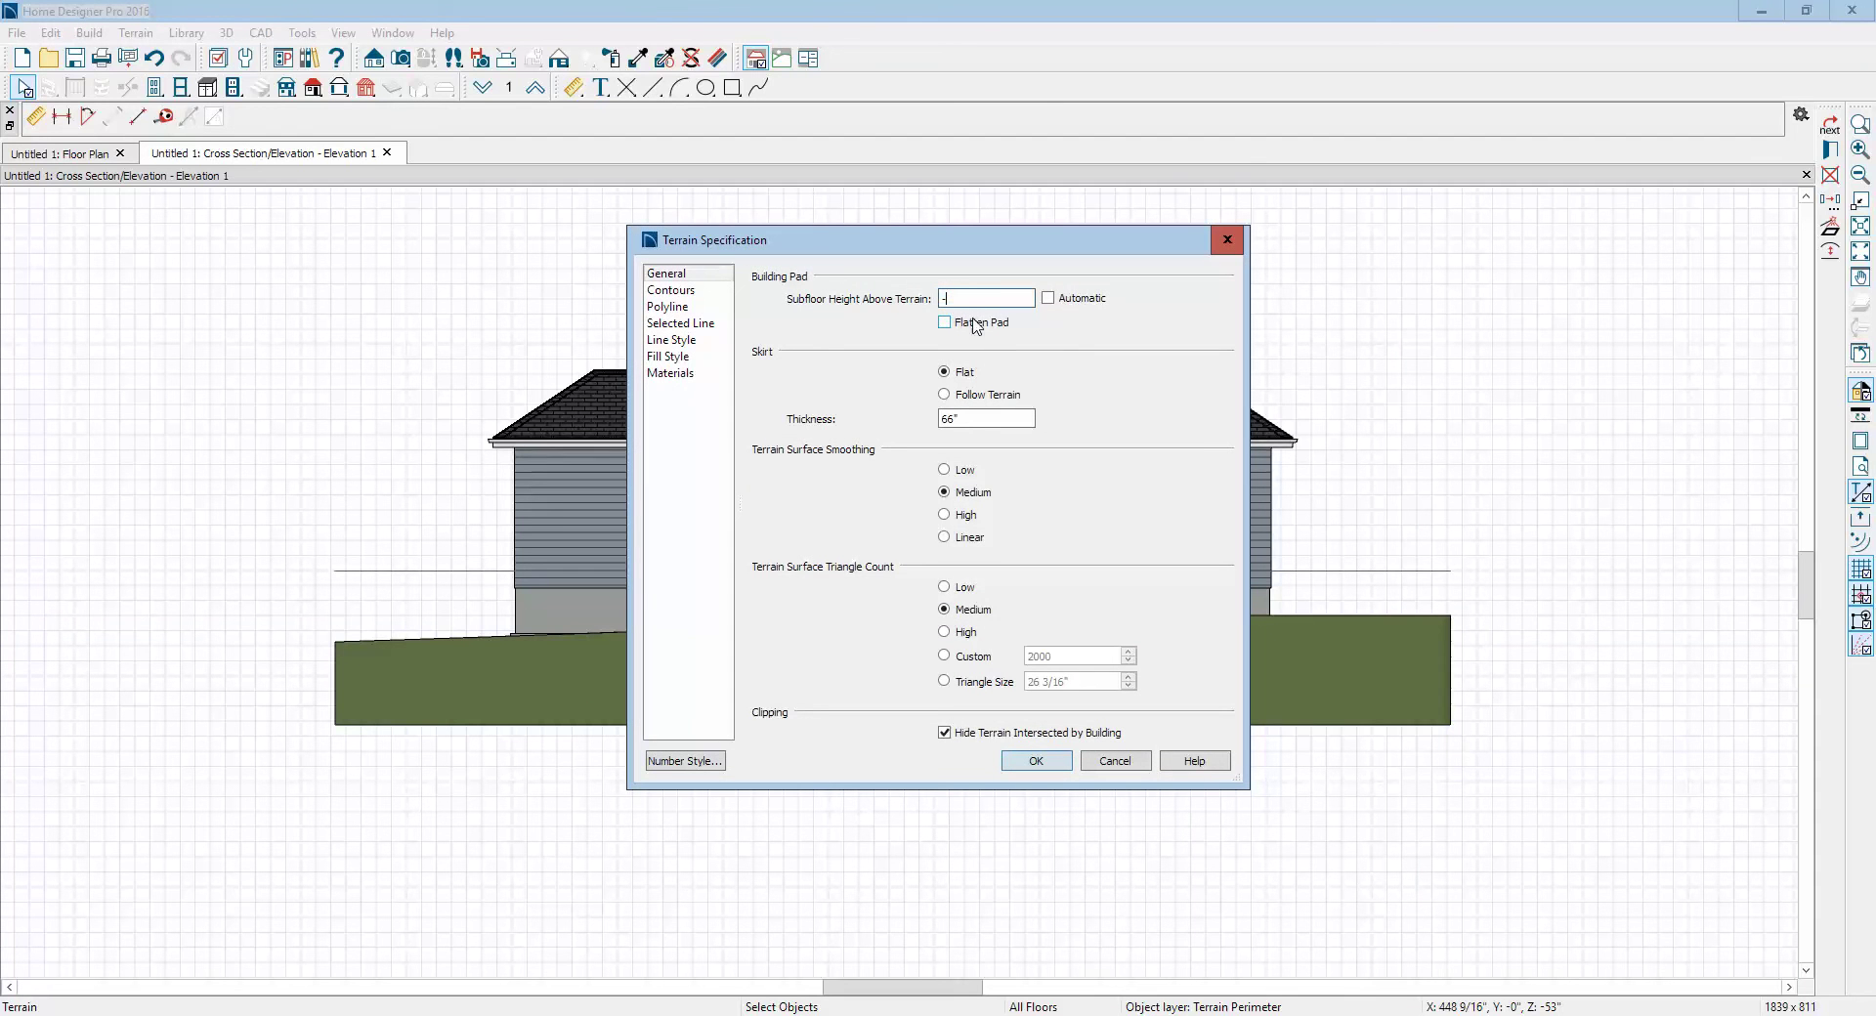
pyautogui.click(1047, 760)
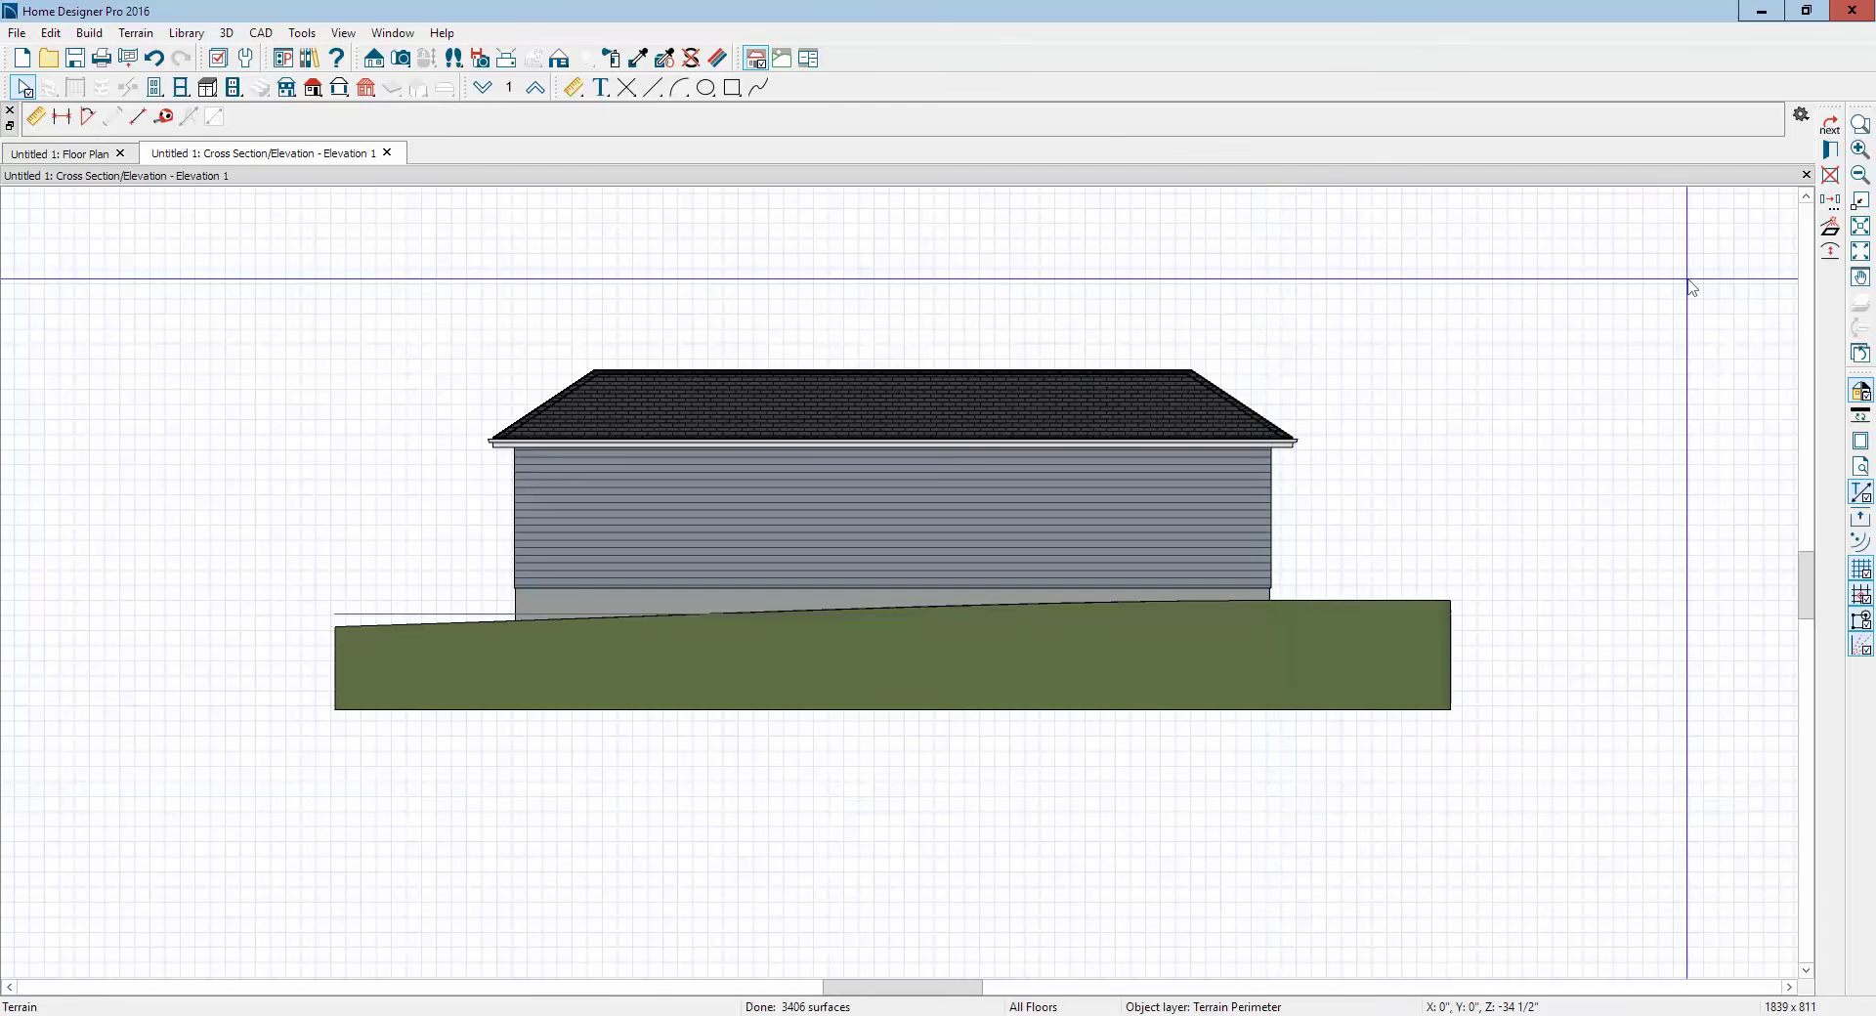
# Step: Close the elevation view and zoom into a Perspective Full Overview of the hip-roofed house on its terrain
pyautogui.click(1807, 176)
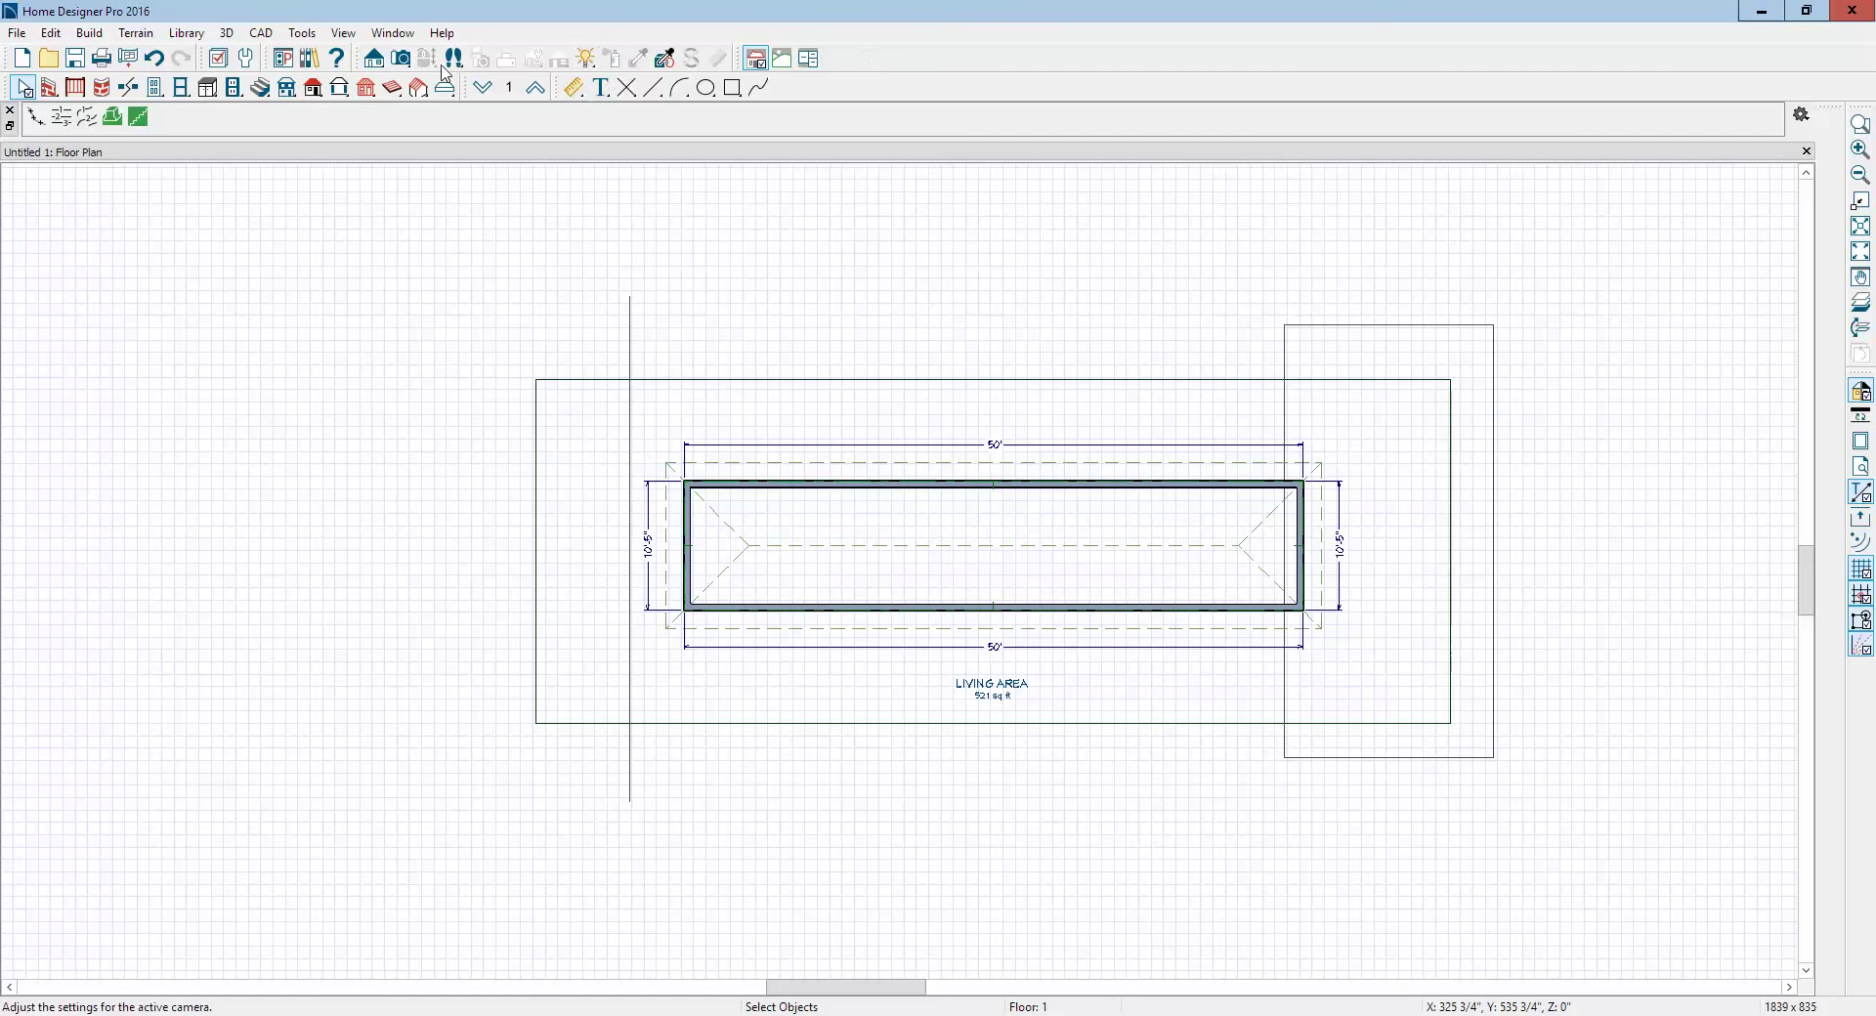
pyautogui.click(400, 59)
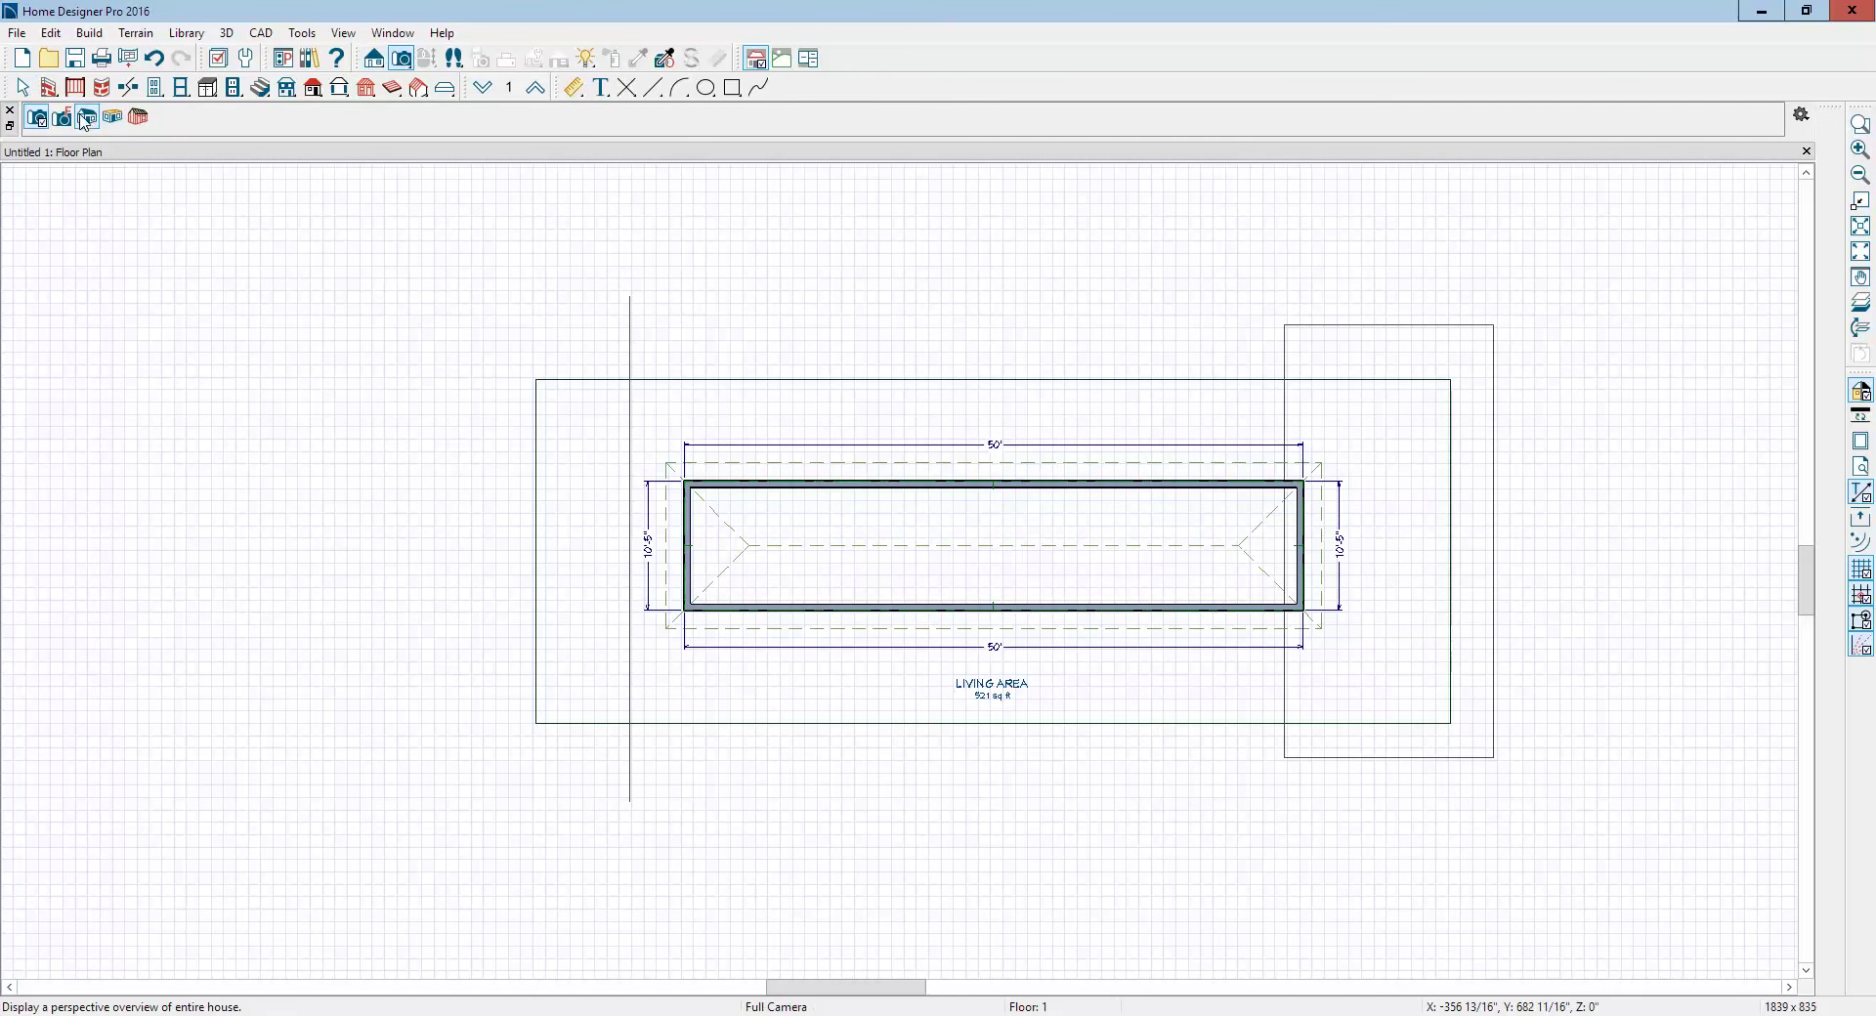
pyautogui.moveTo(892, 657); pyautogui.dragTo(988, 590)
pyautogui.scroll(6, 822, 603)
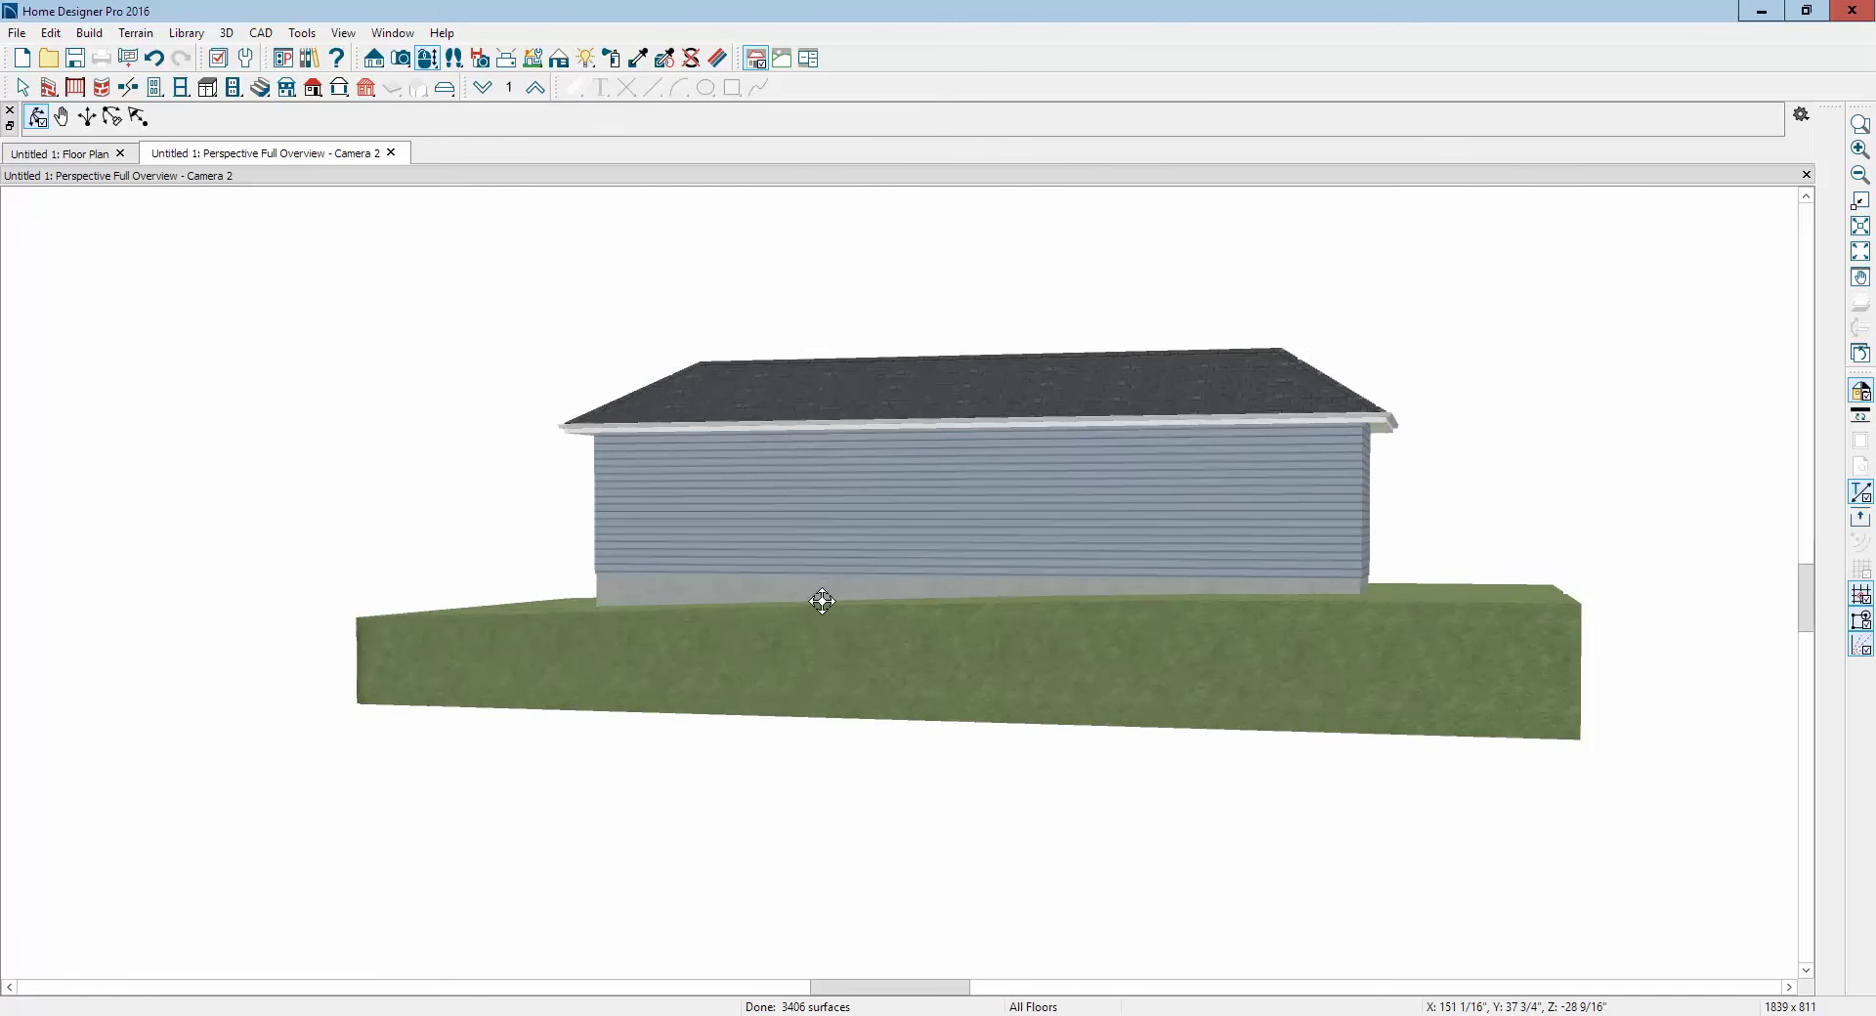